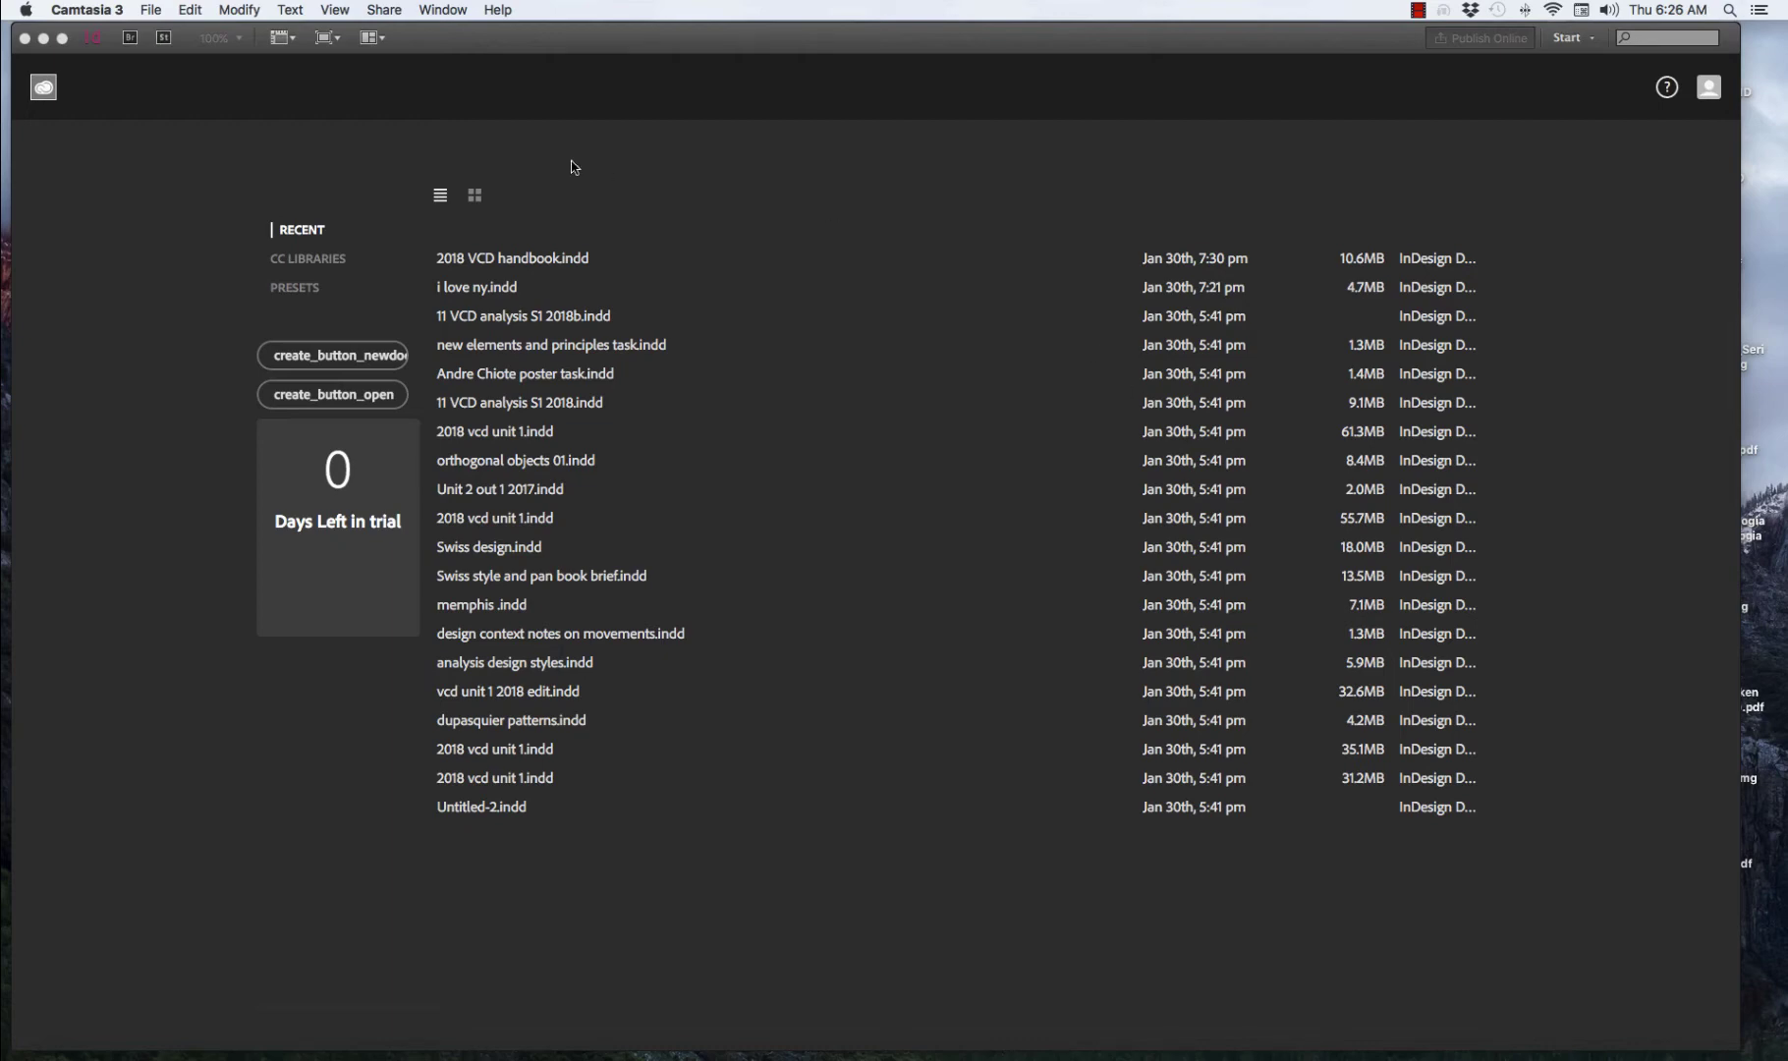
Bring Adobe InDesign CC to the front with its recent-documents start screen showing.
left_click(197, 134)
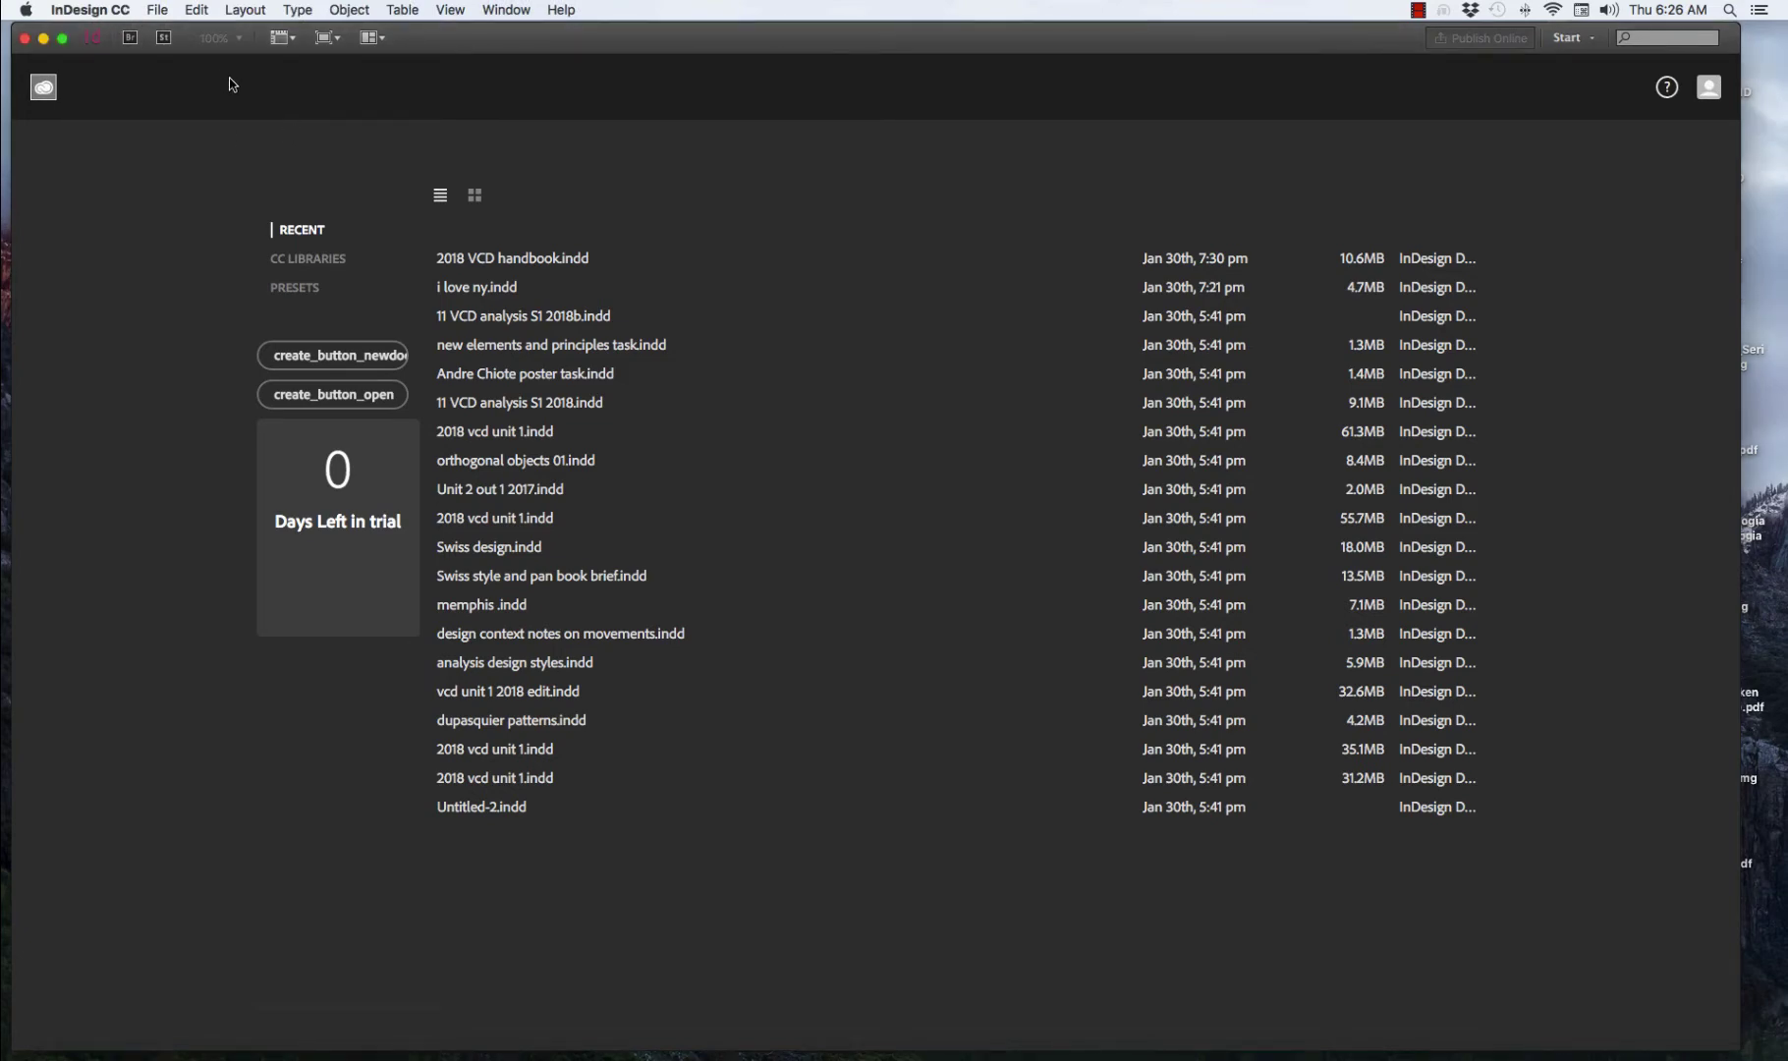
Create a new A3 document with facing pages off, four columns and 9 mm margins.
left_click(160, 10)
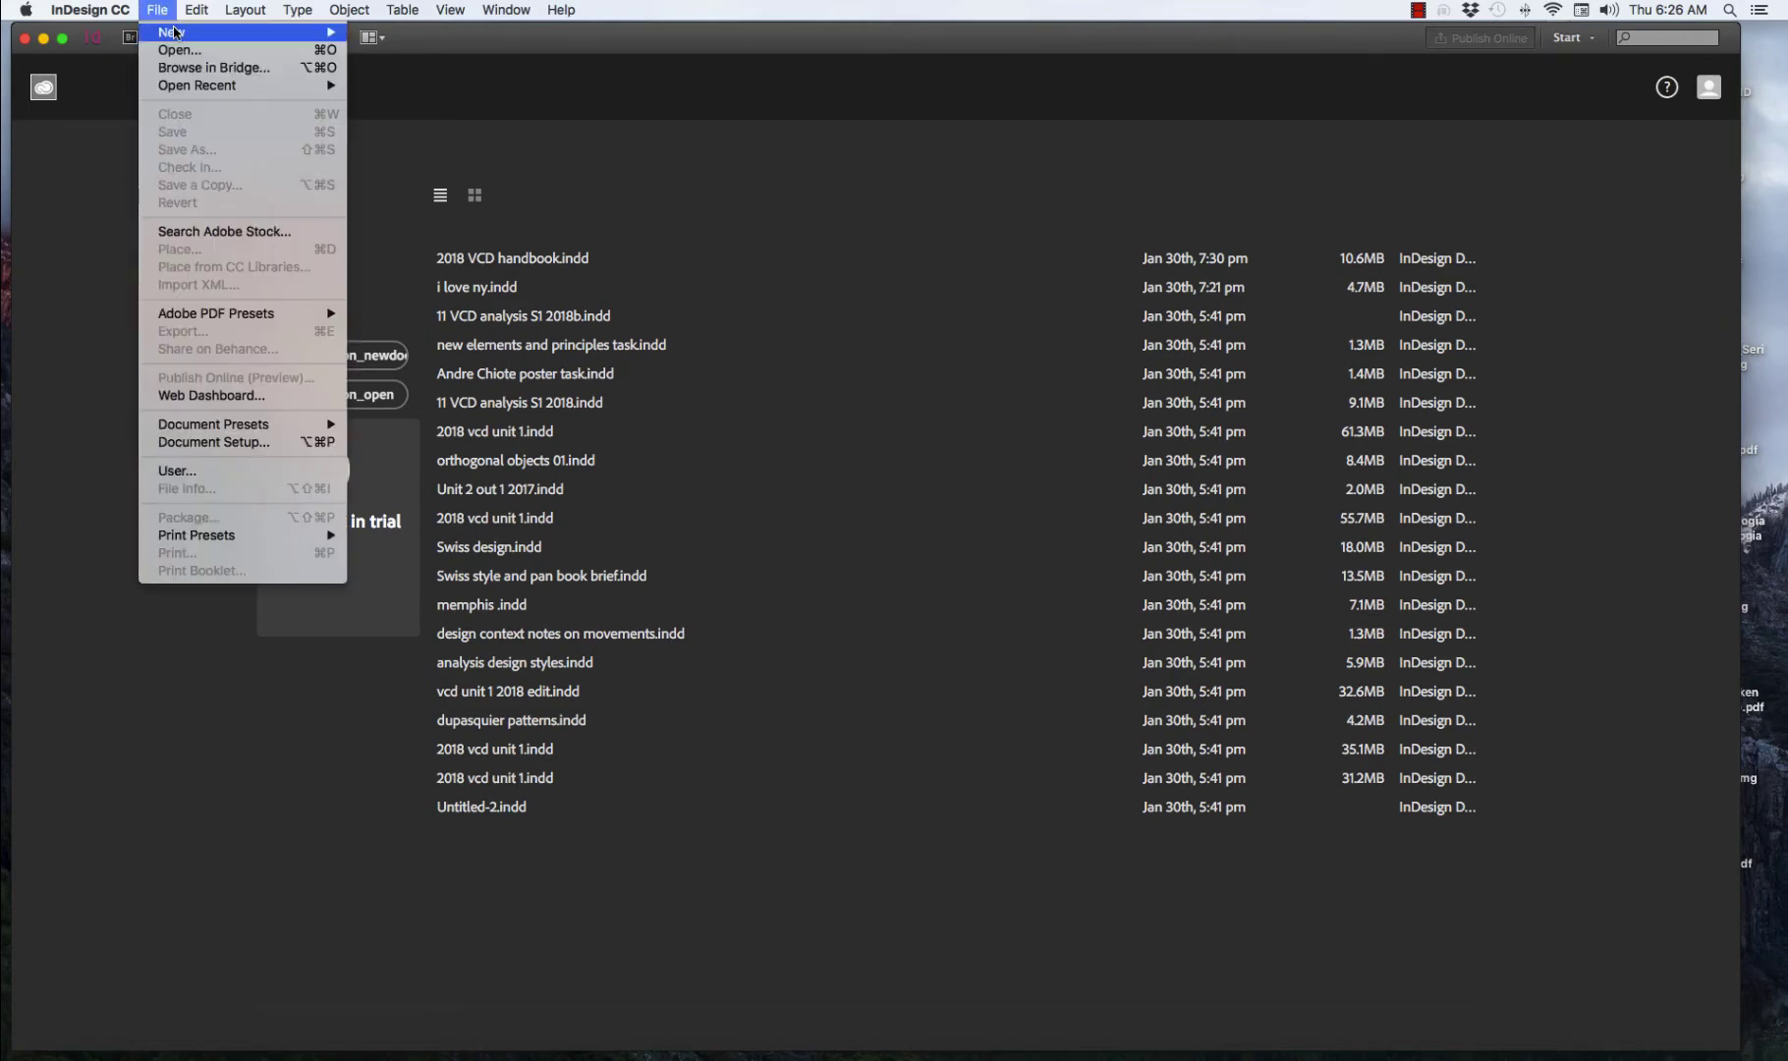
mouse_move(179, 32)
left_click(428, 40)
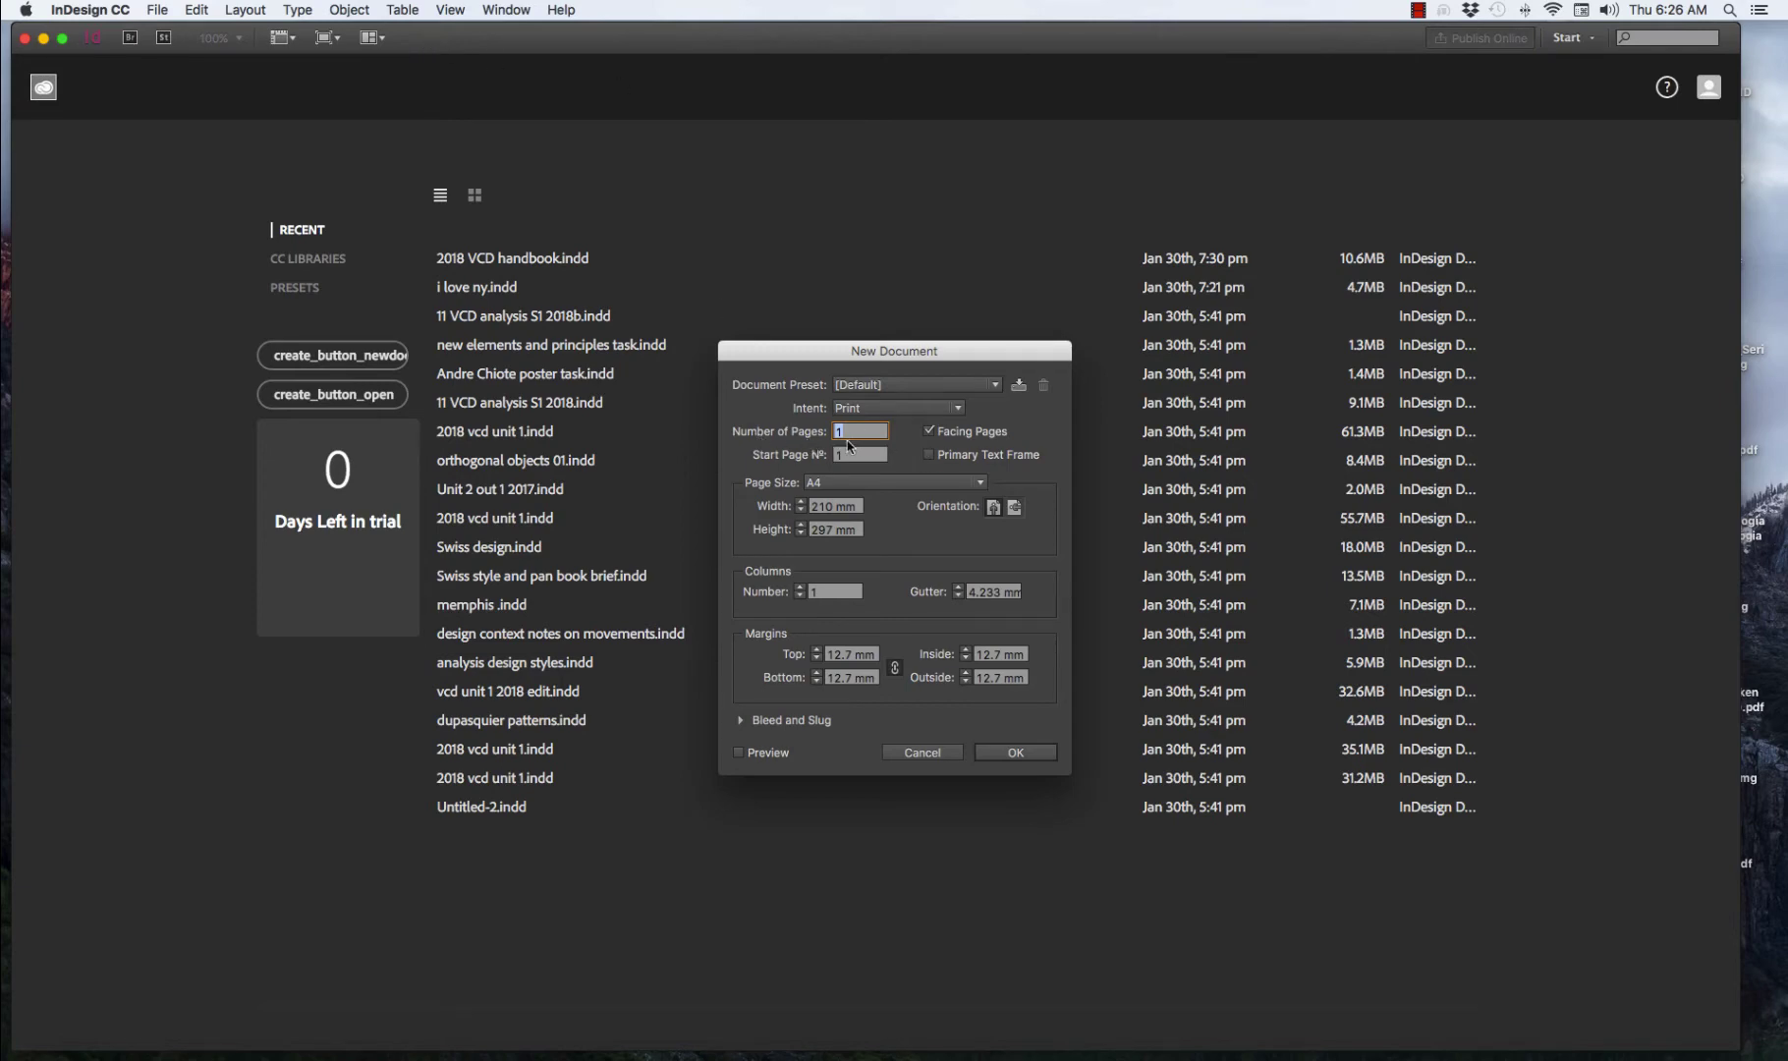
left_click(929, 433)
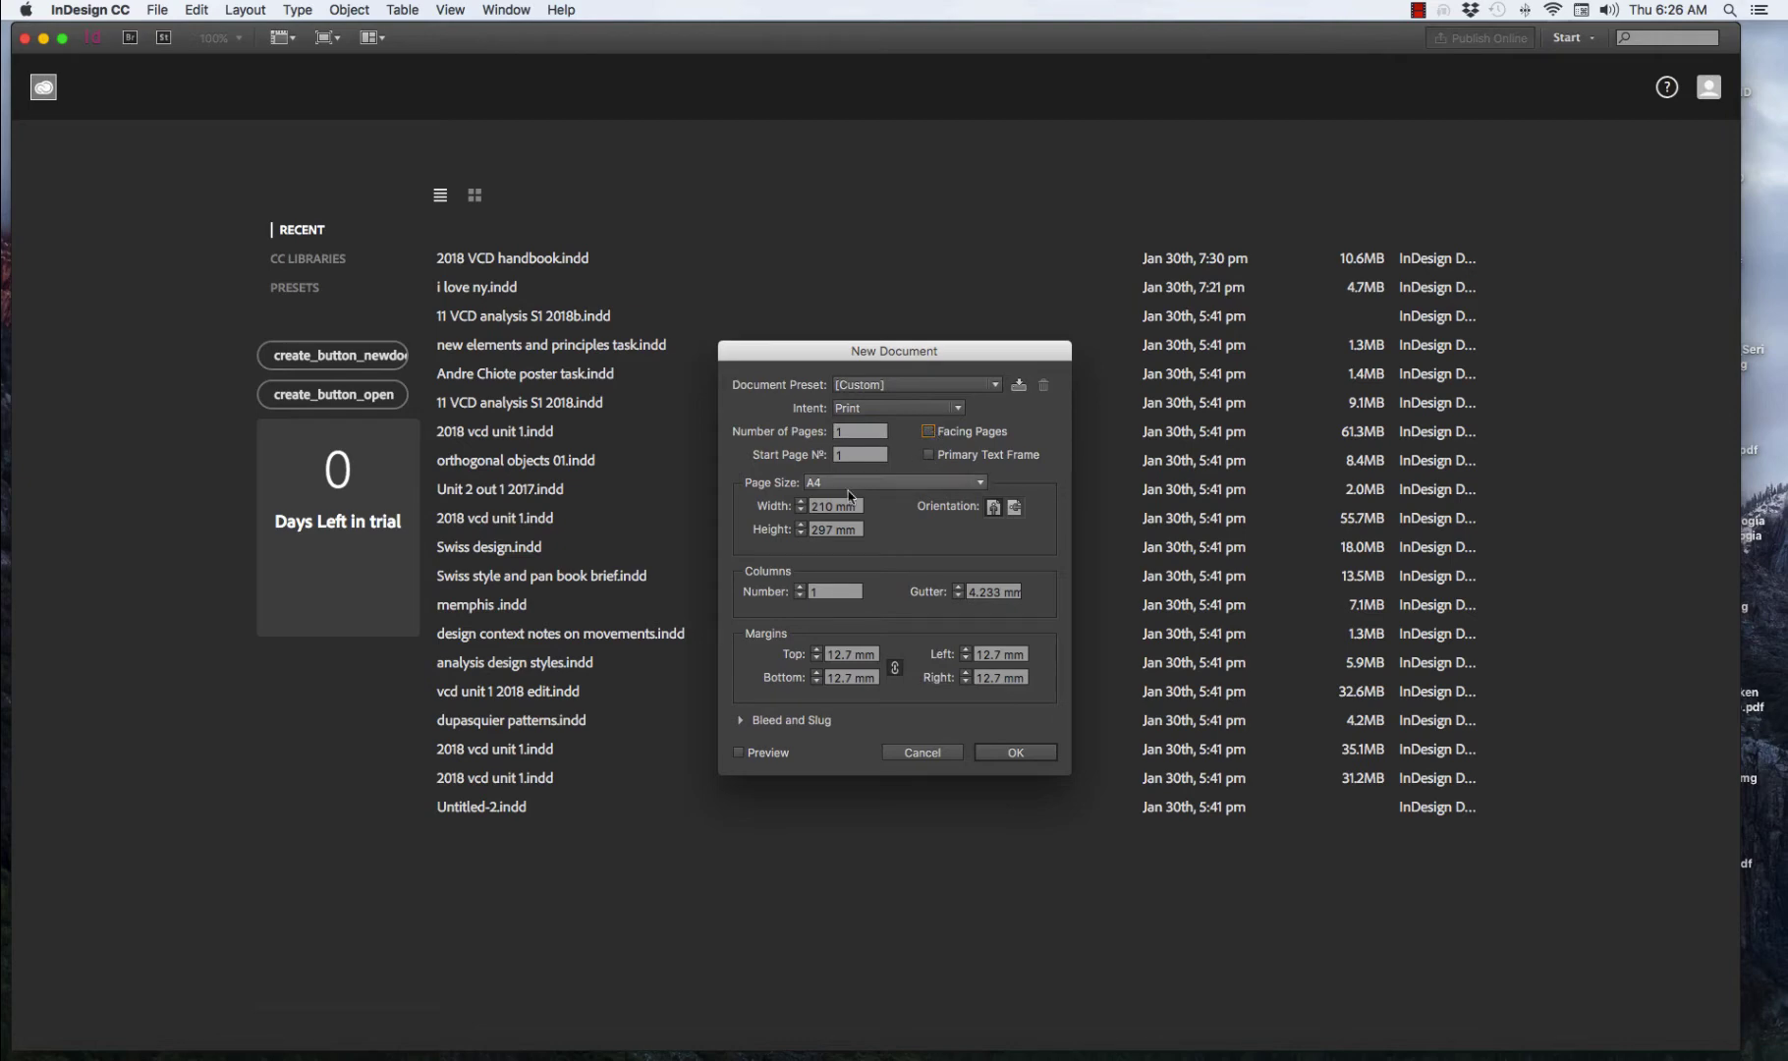
left_click(985, 486)
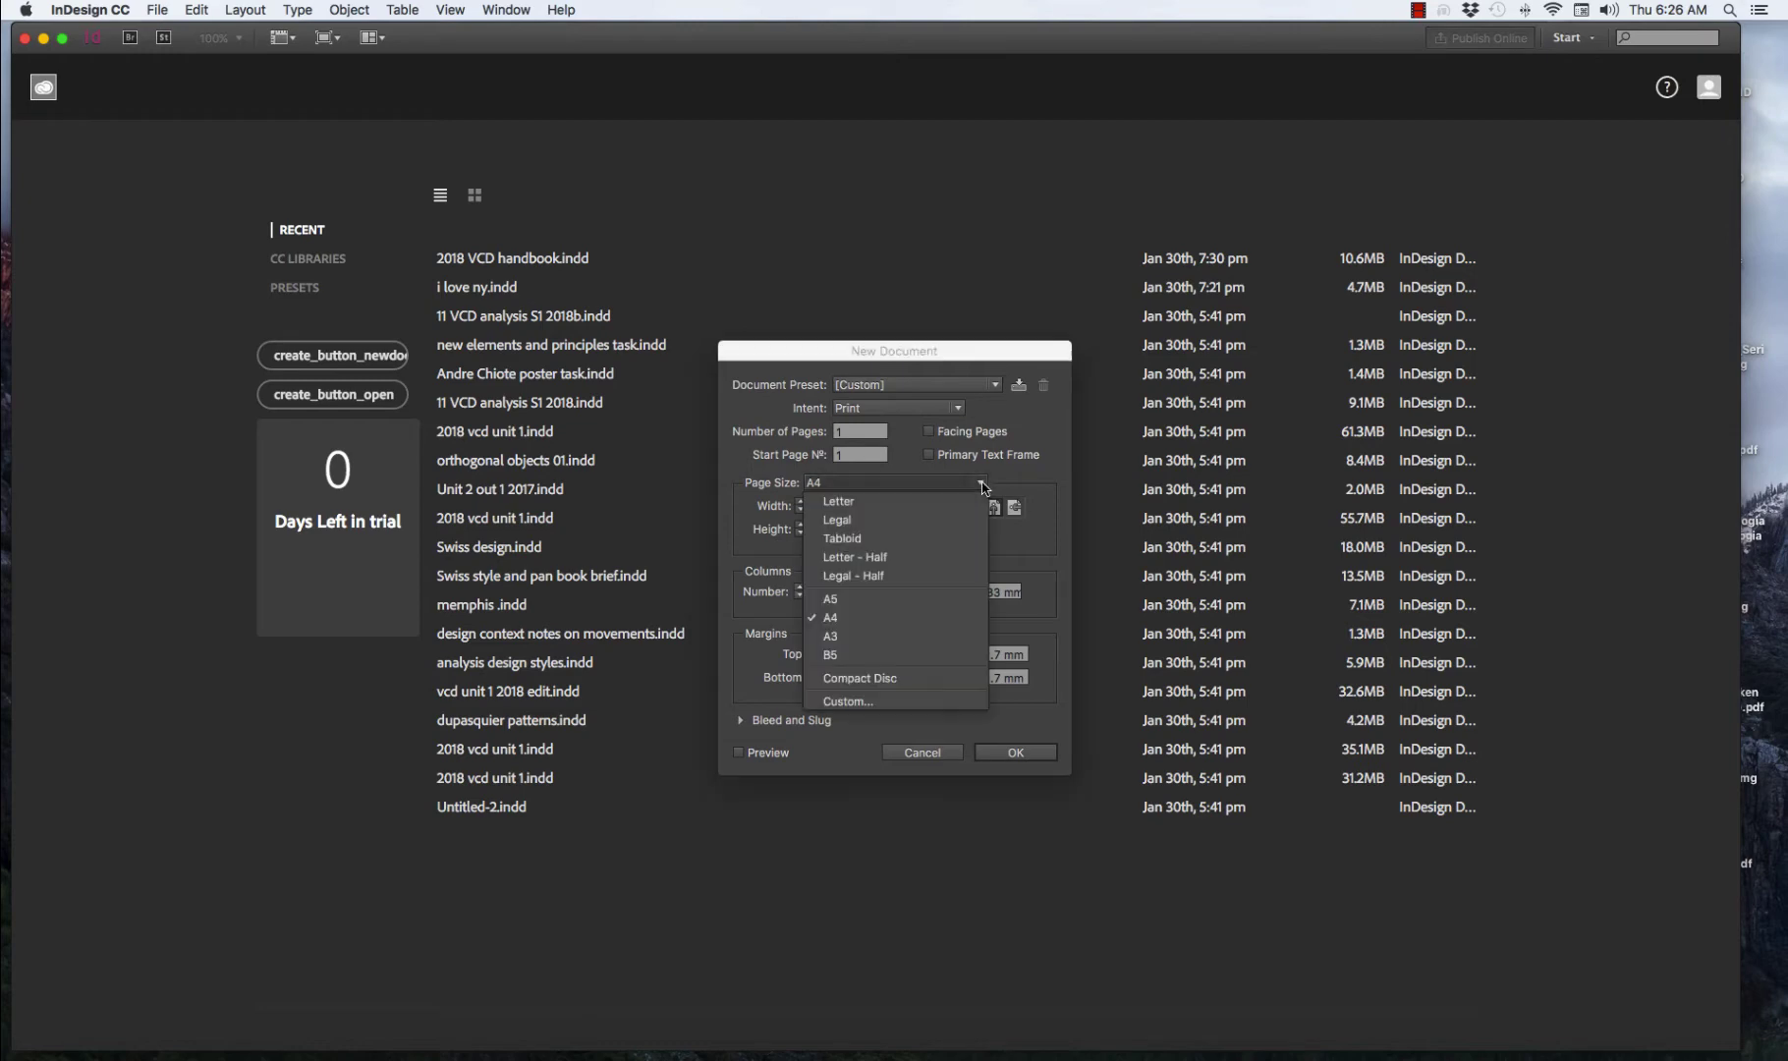
left_click(885, 637)
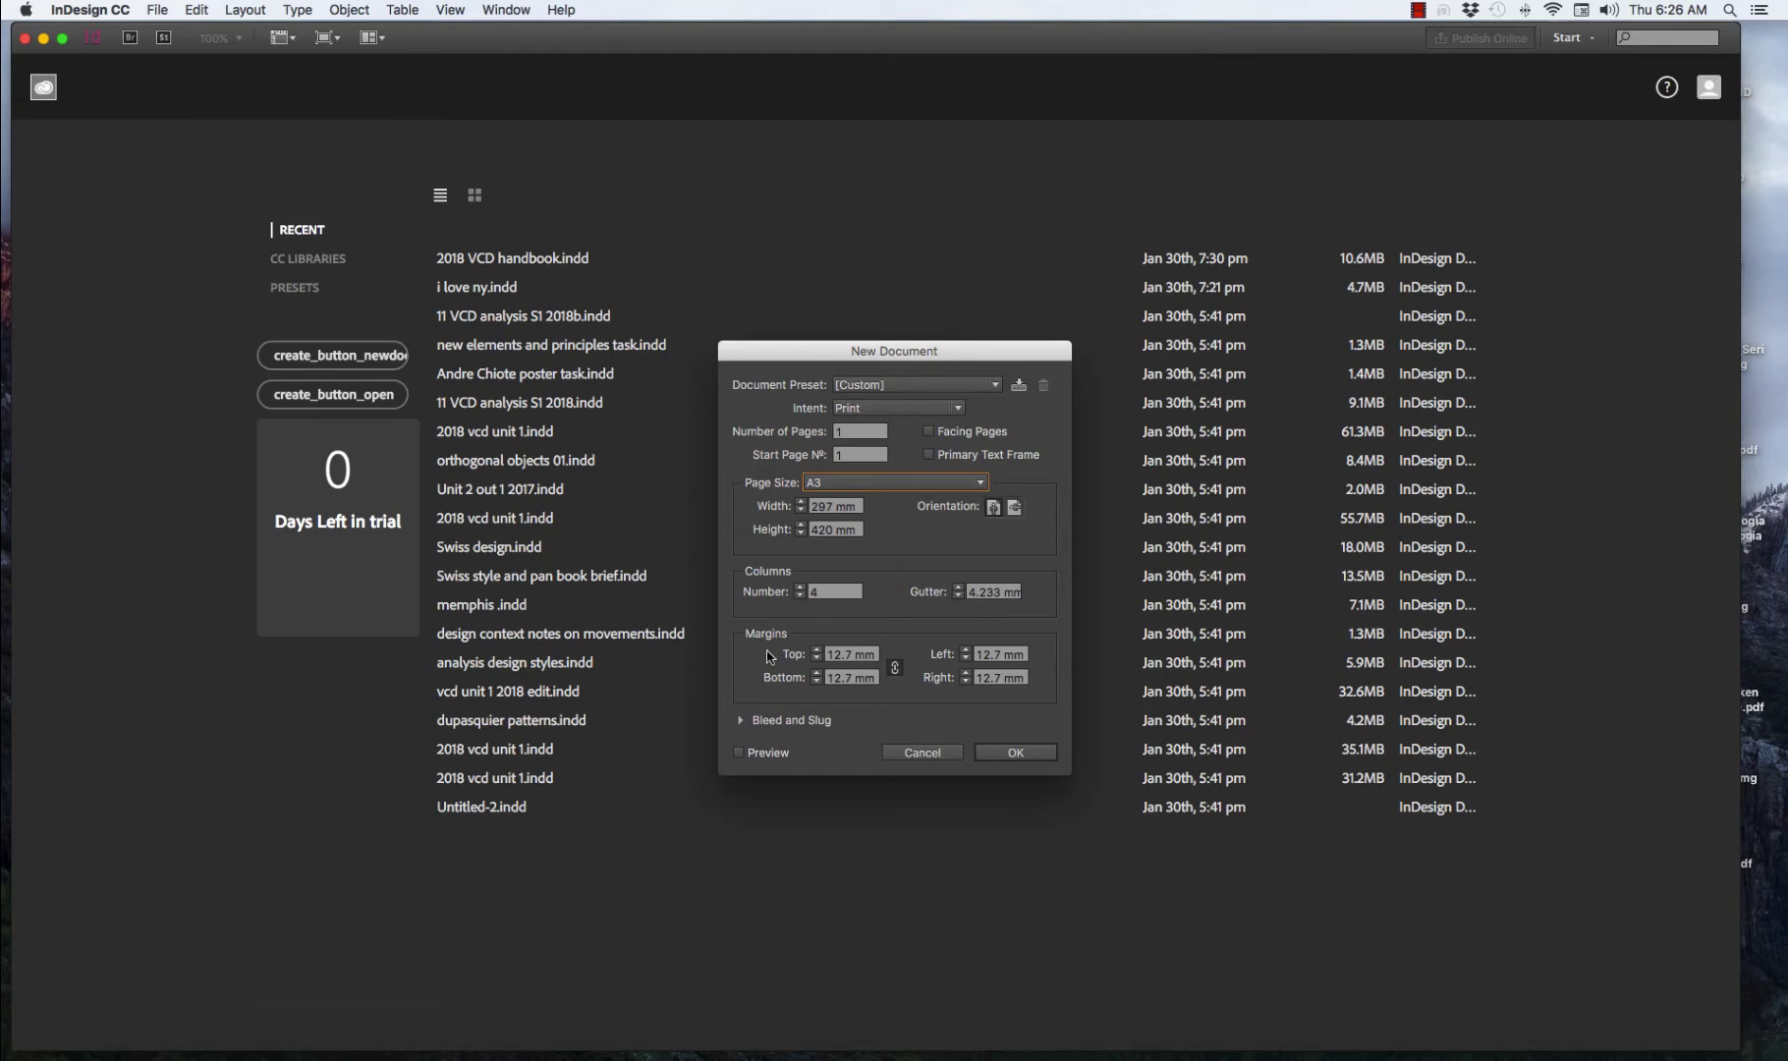
left_click(818, 657)
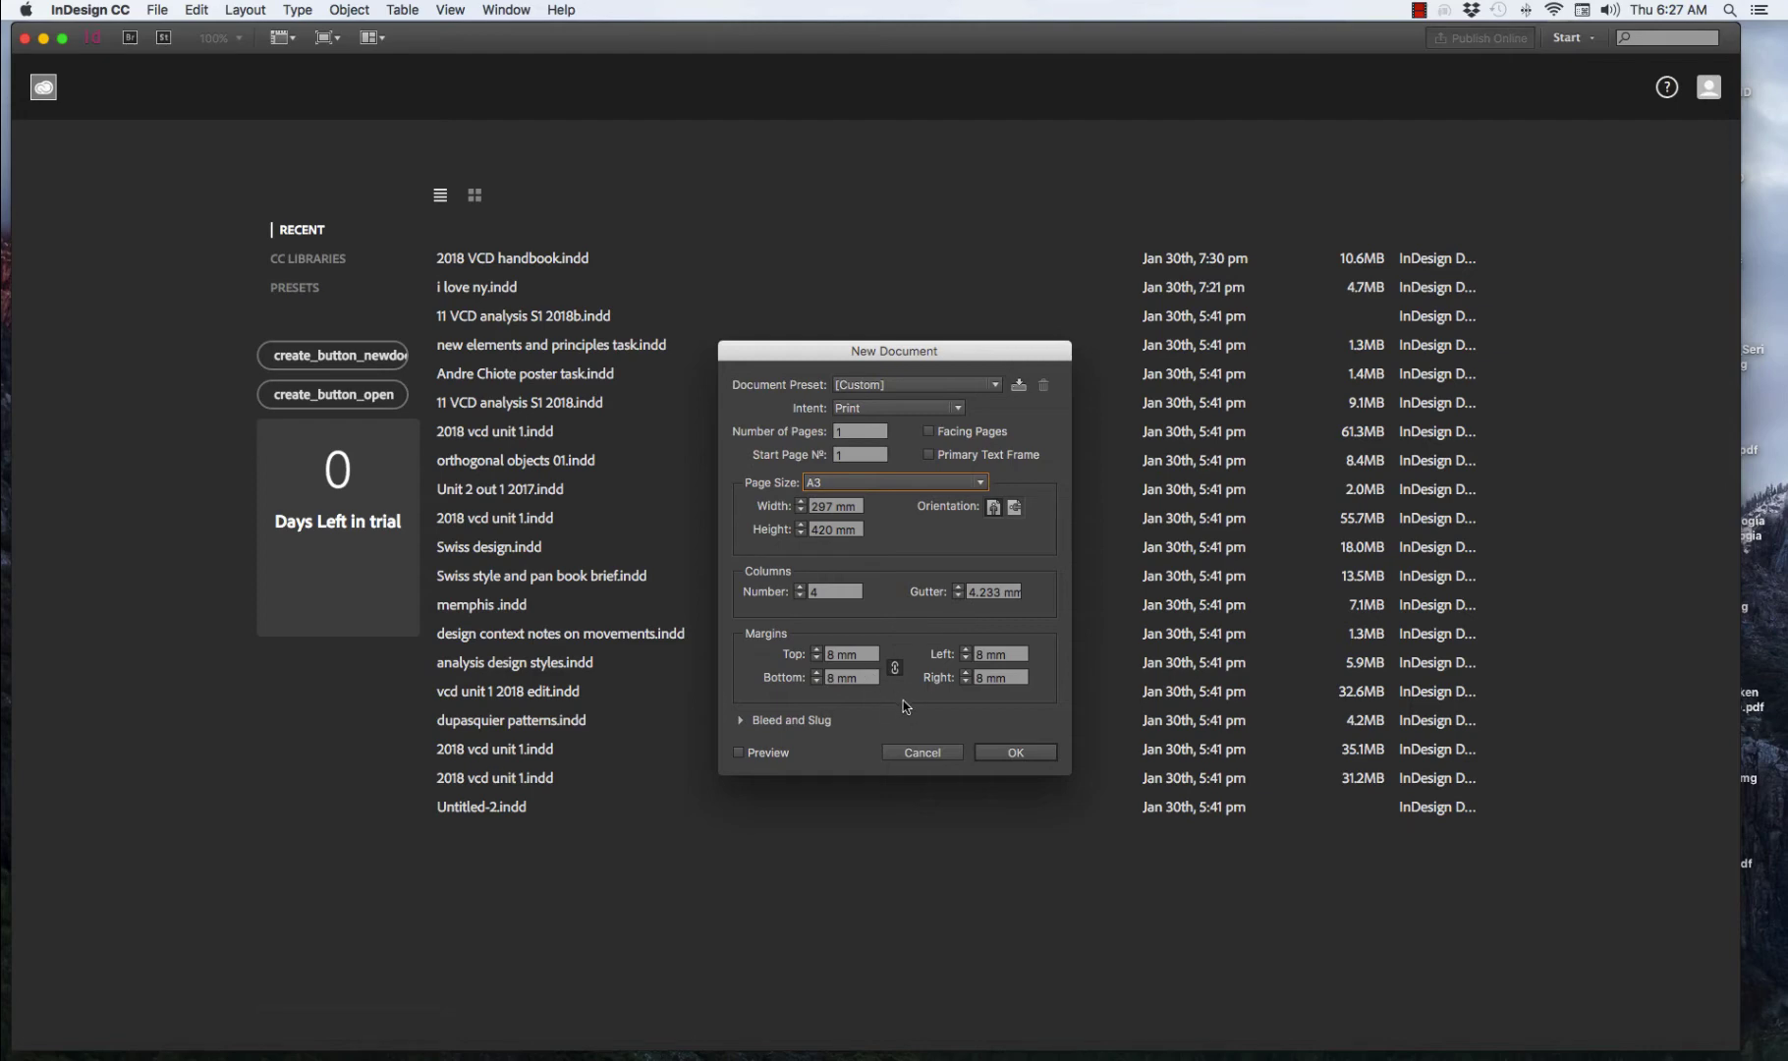
left_click(1038, 751)
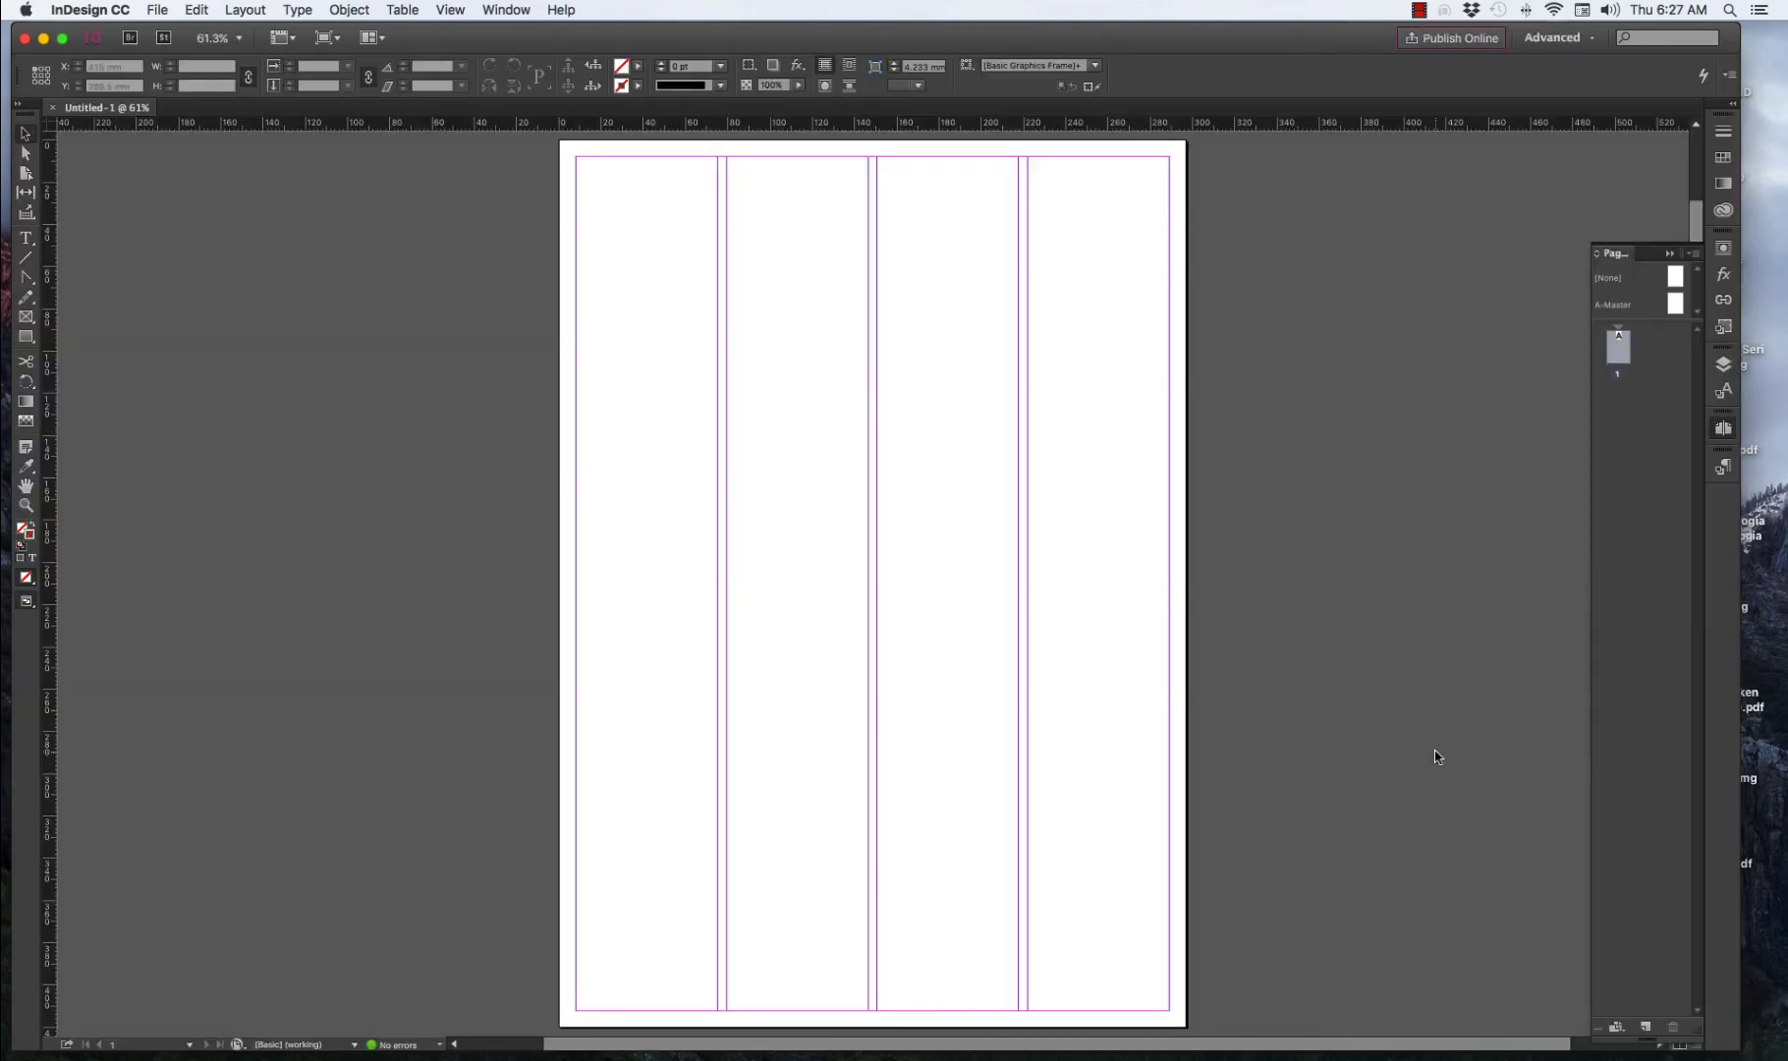
Draw a square rectangle frame spanning the first column near the top of the page.
left_click(27, 315)
key("v")
left_click(27, 318)
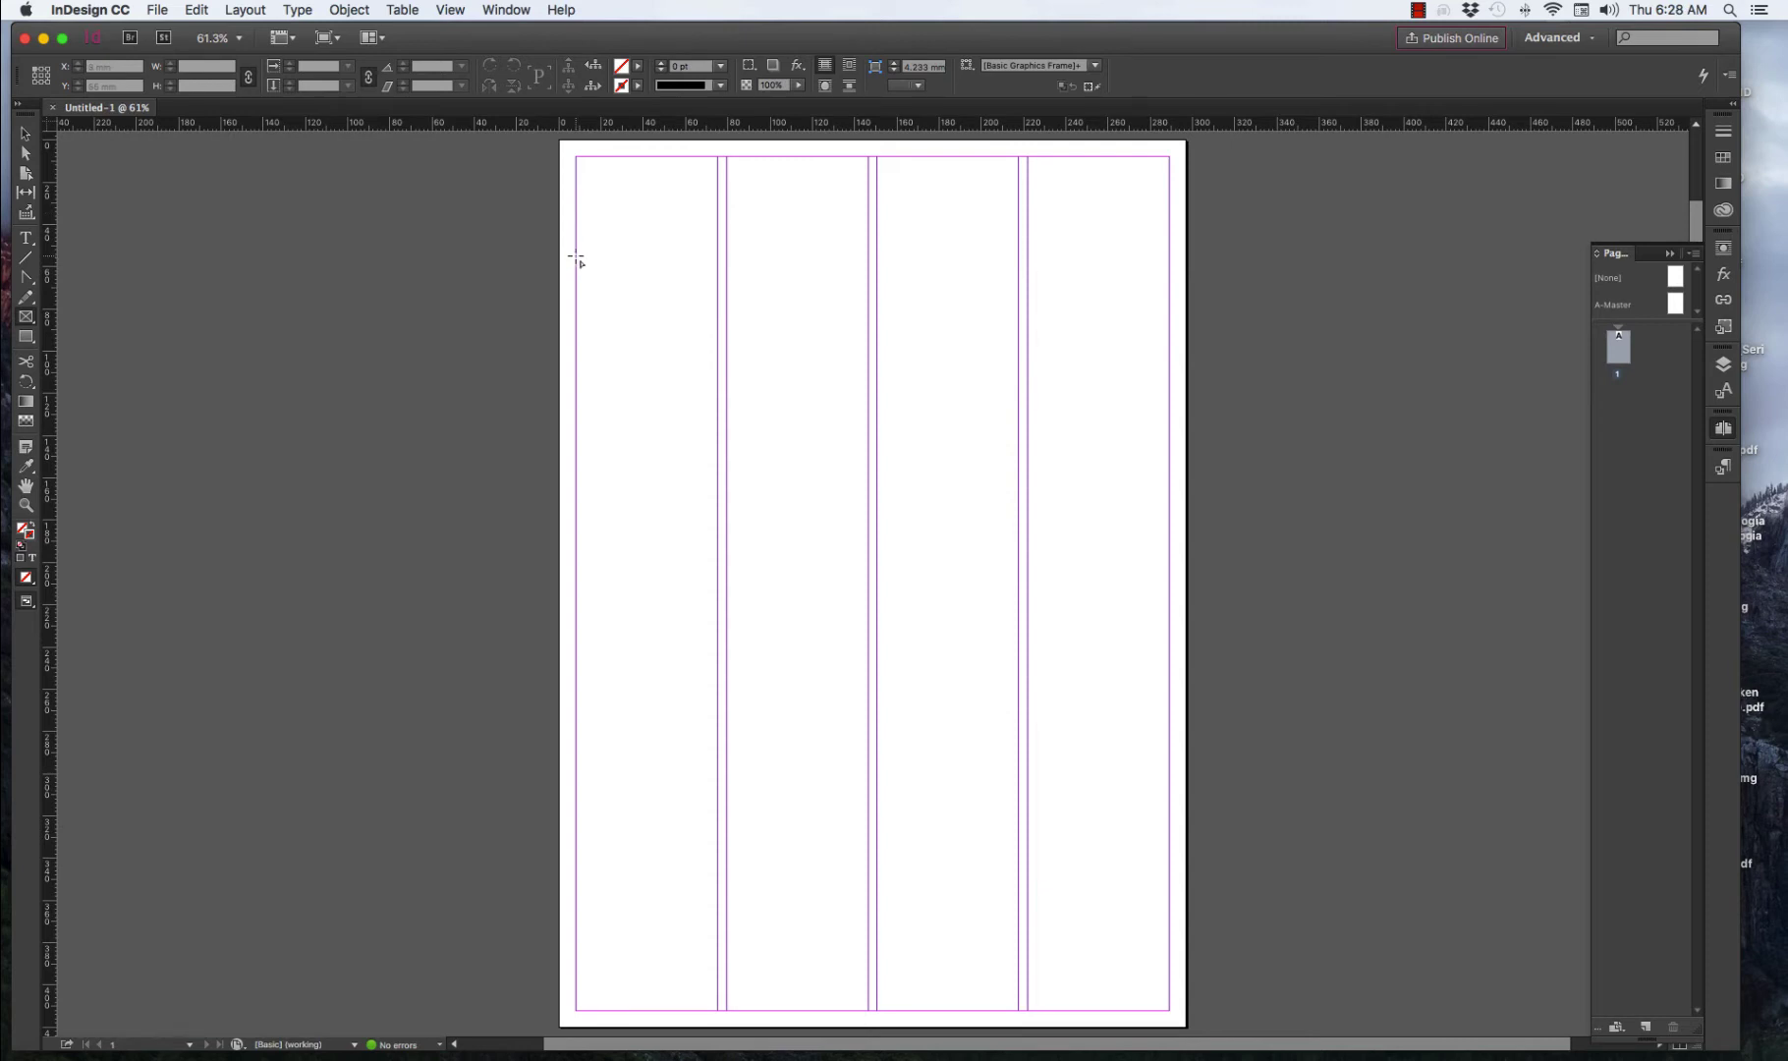
left_click_drag(576, 256, 716, 398)
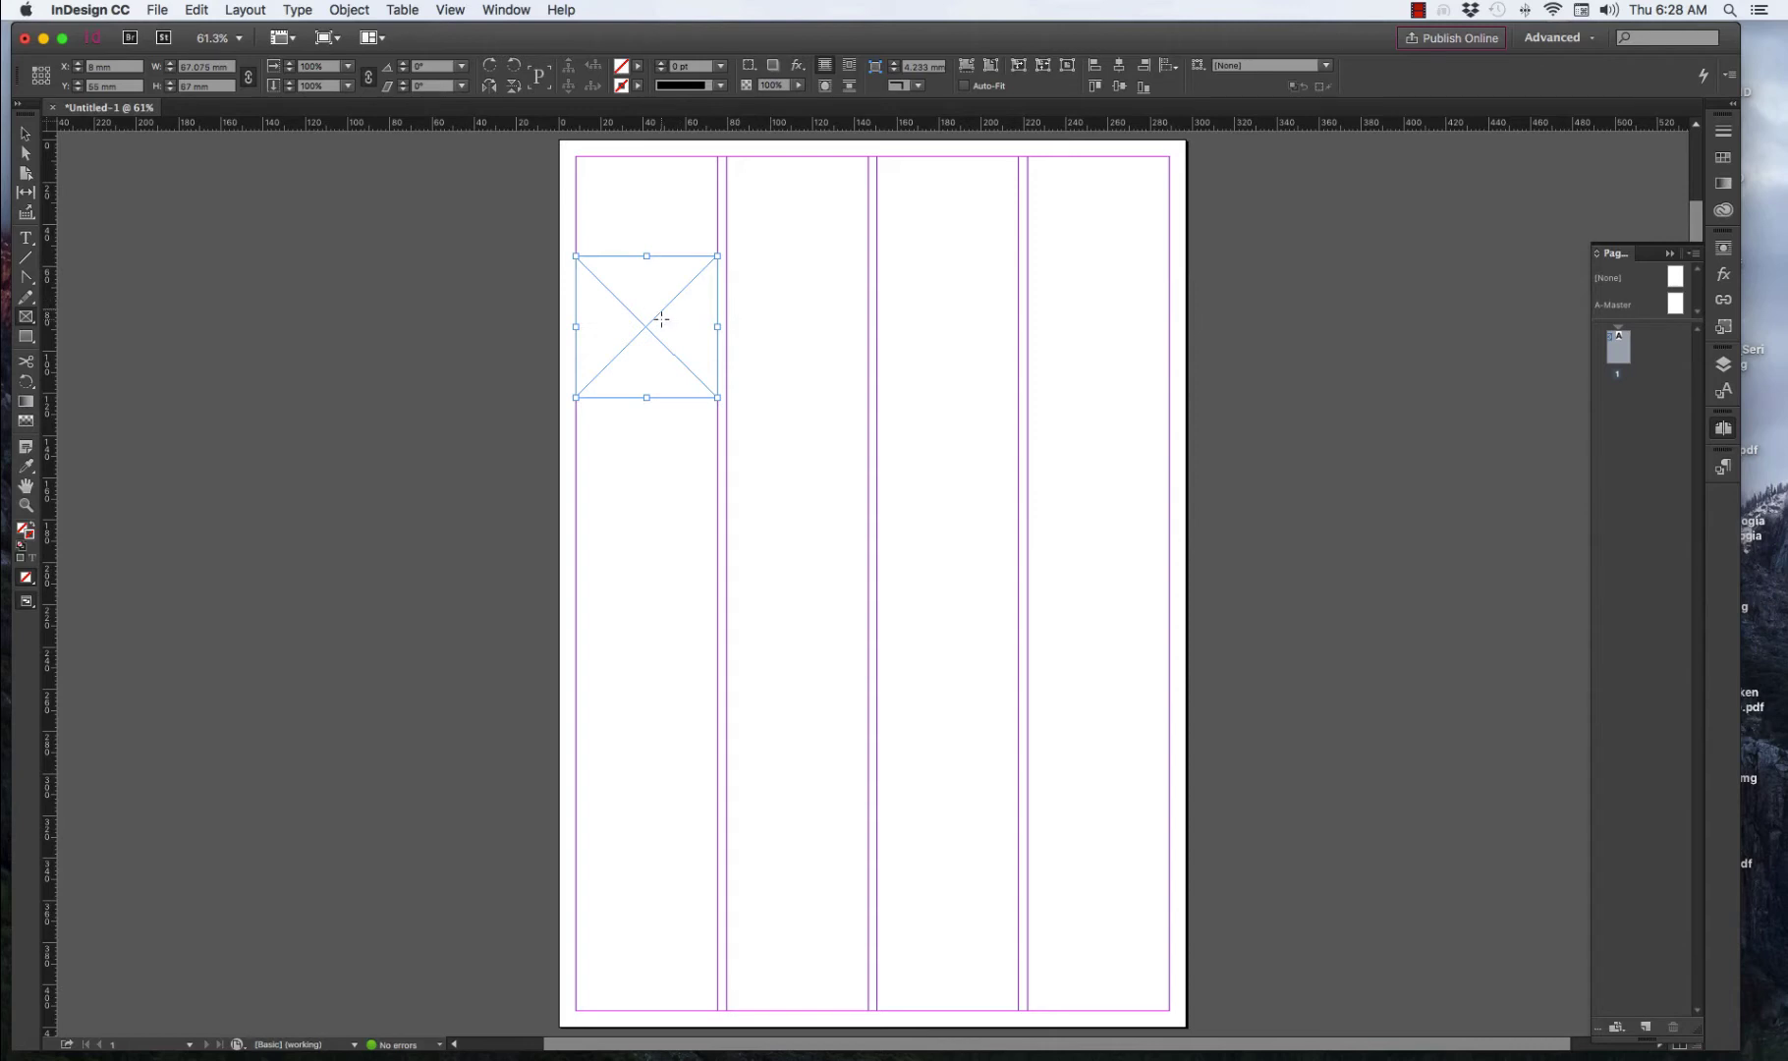
left_click(198, 11)
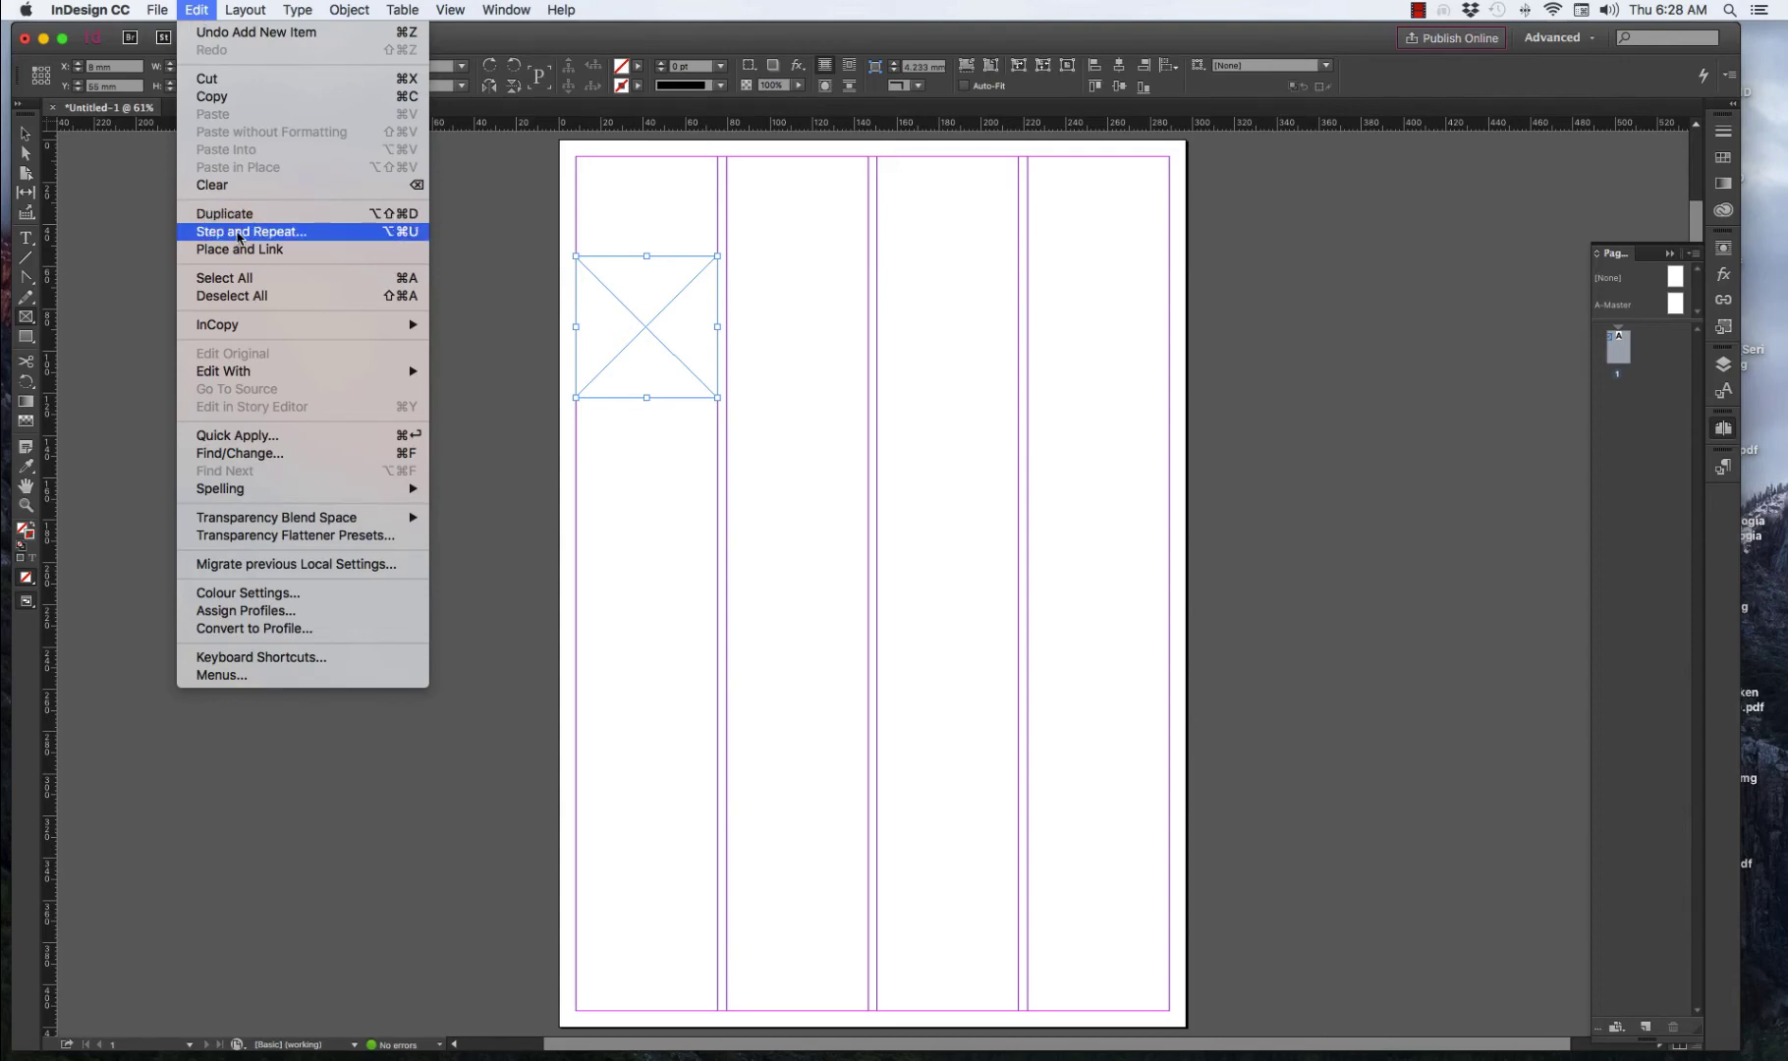
Step and repeat the frame 3 times at 71 mm horizontally, then select all four frames.
left_click(239, 232)
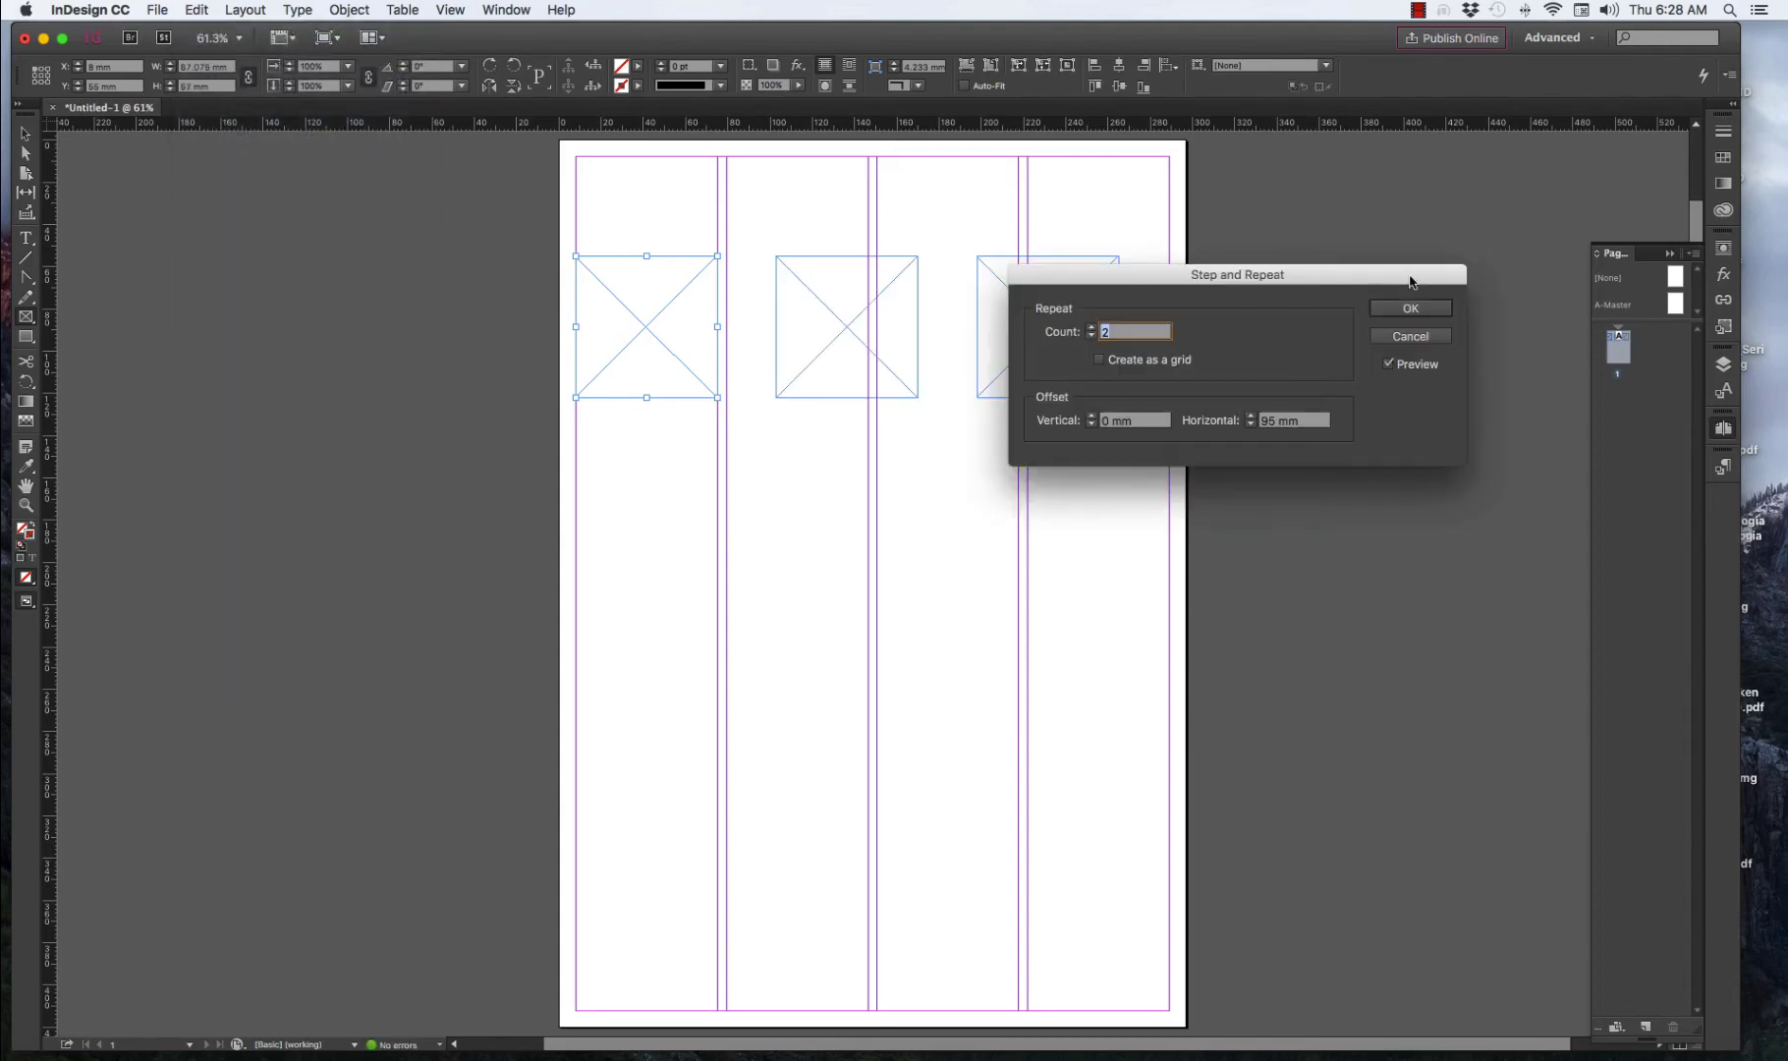
left_click_drag(1386, 275, 477, 175)
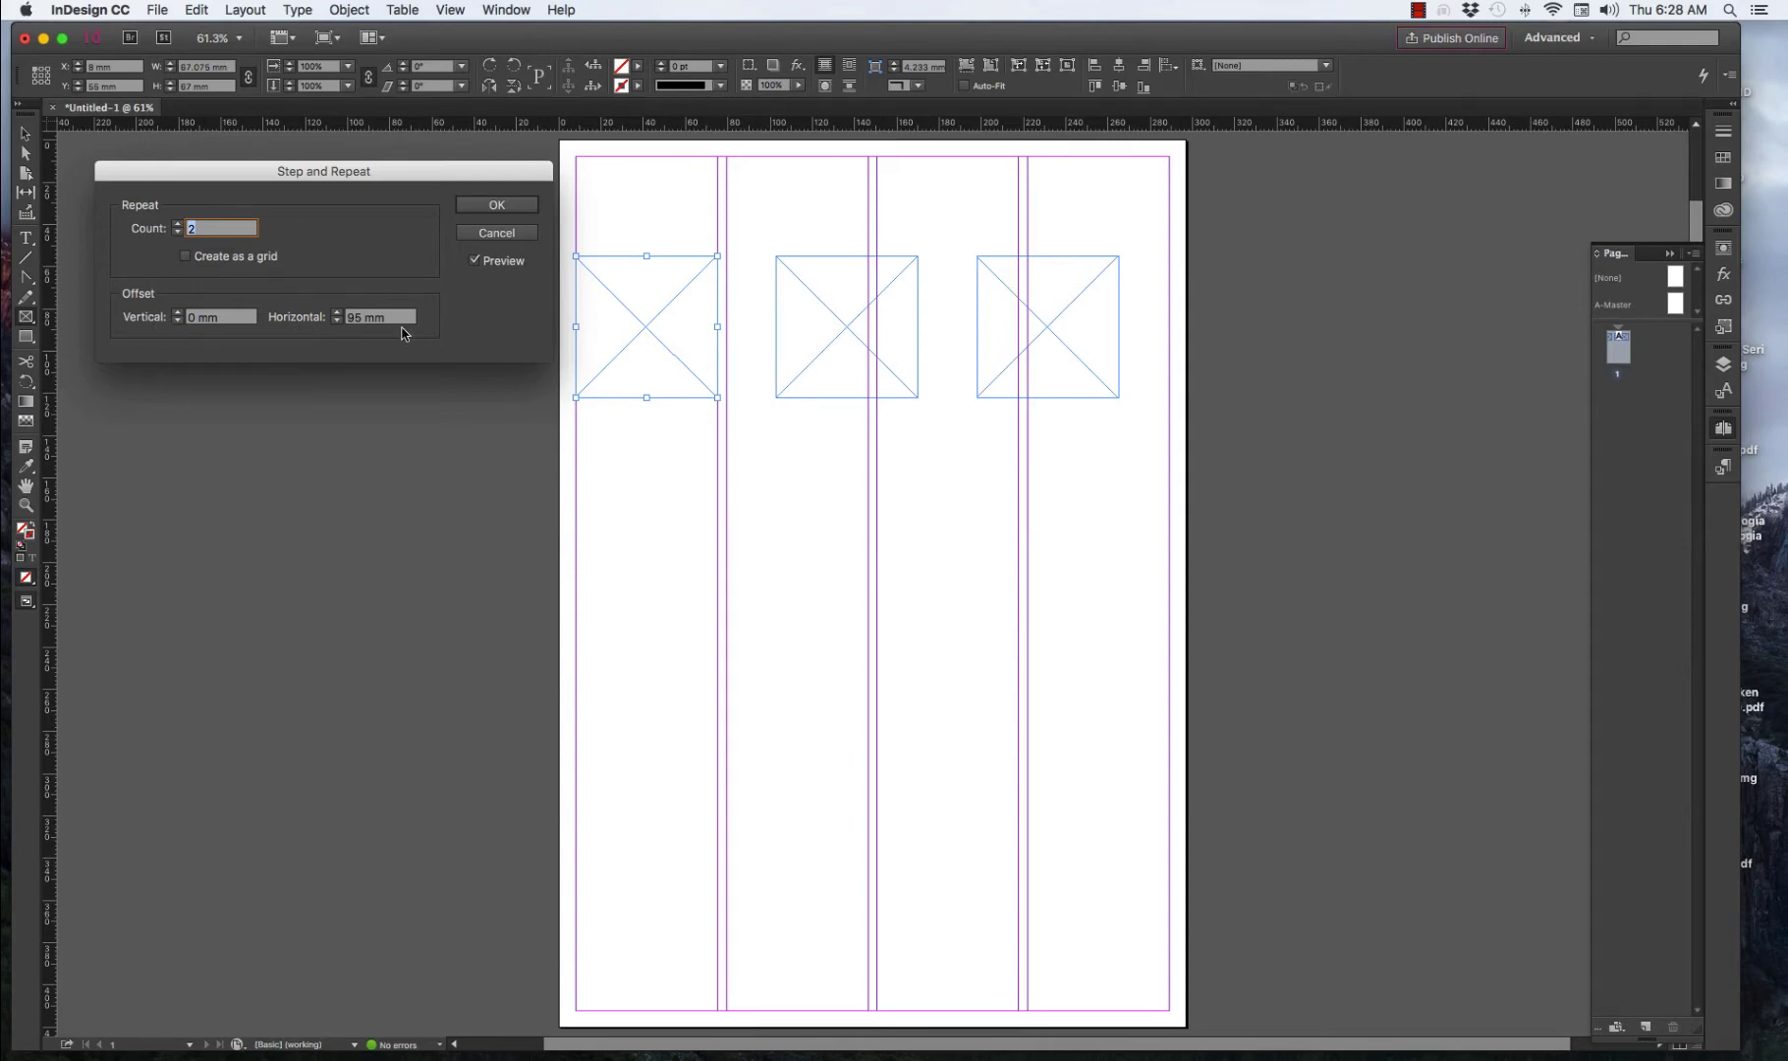
left_click(338, 321)
left_click_drag(338, 322, 338, 321)
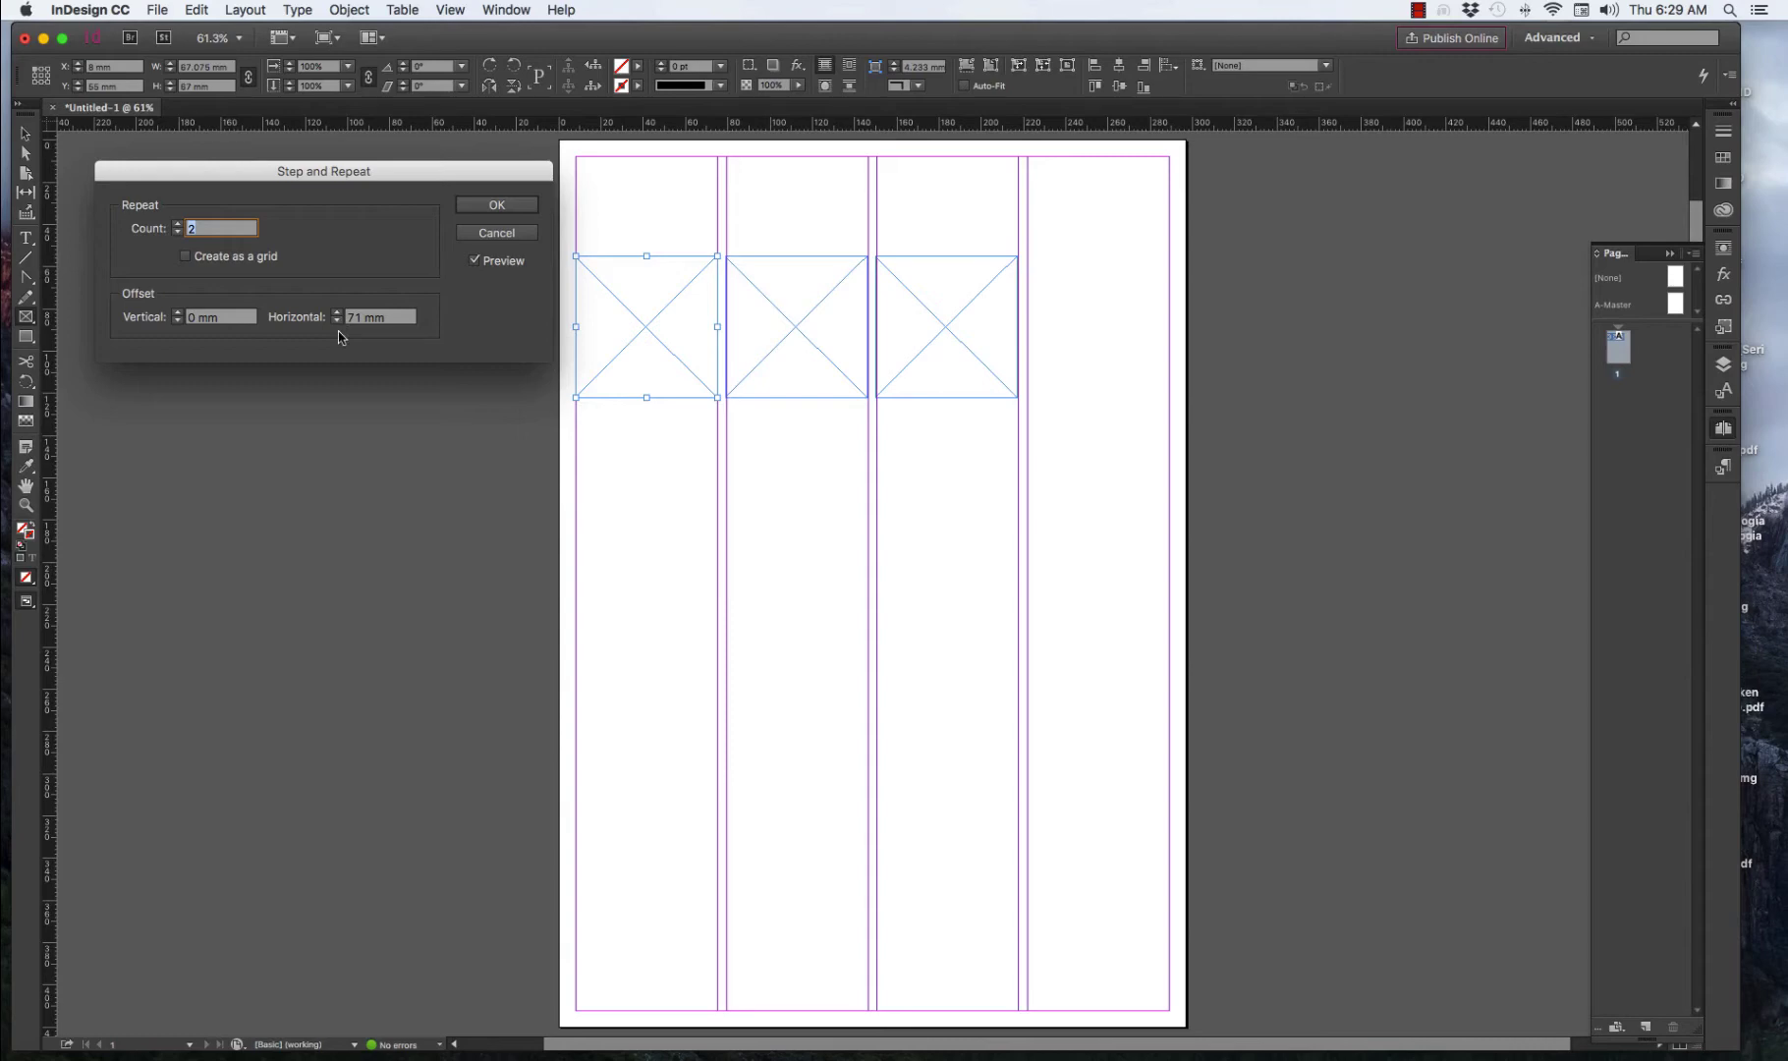
left_click(179, 225)
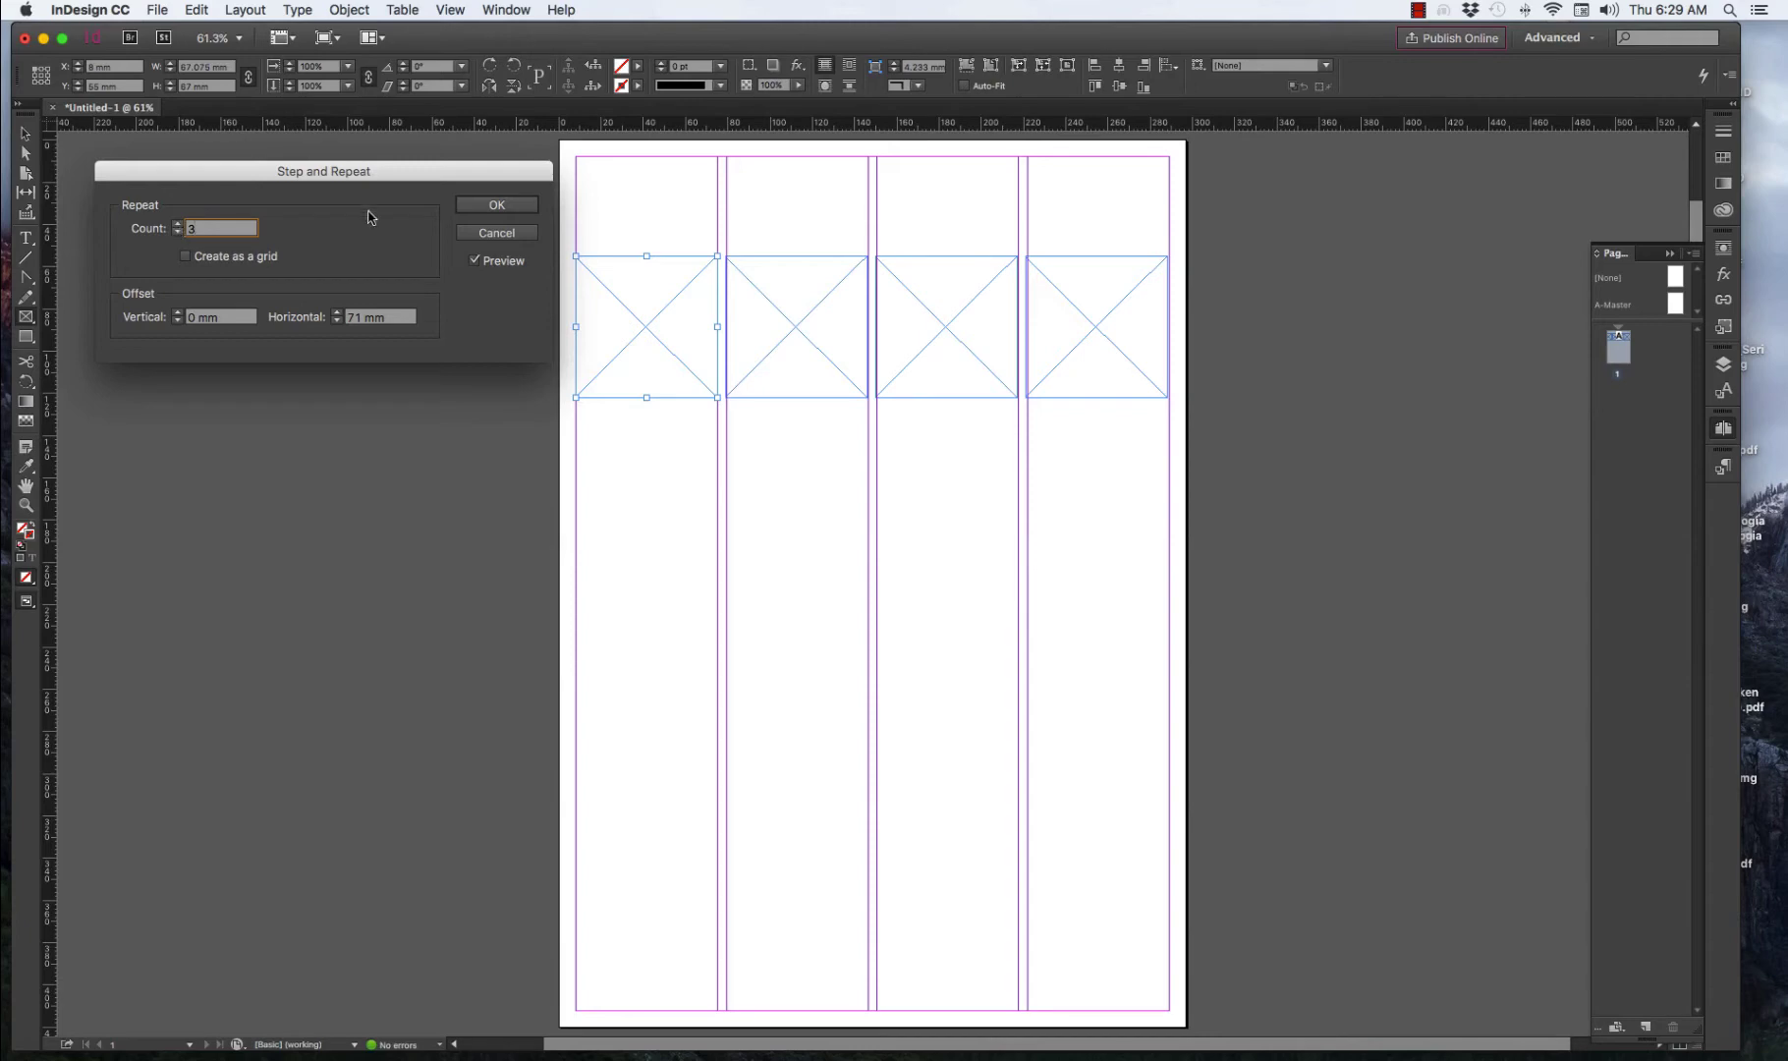
left_click(513, 204)
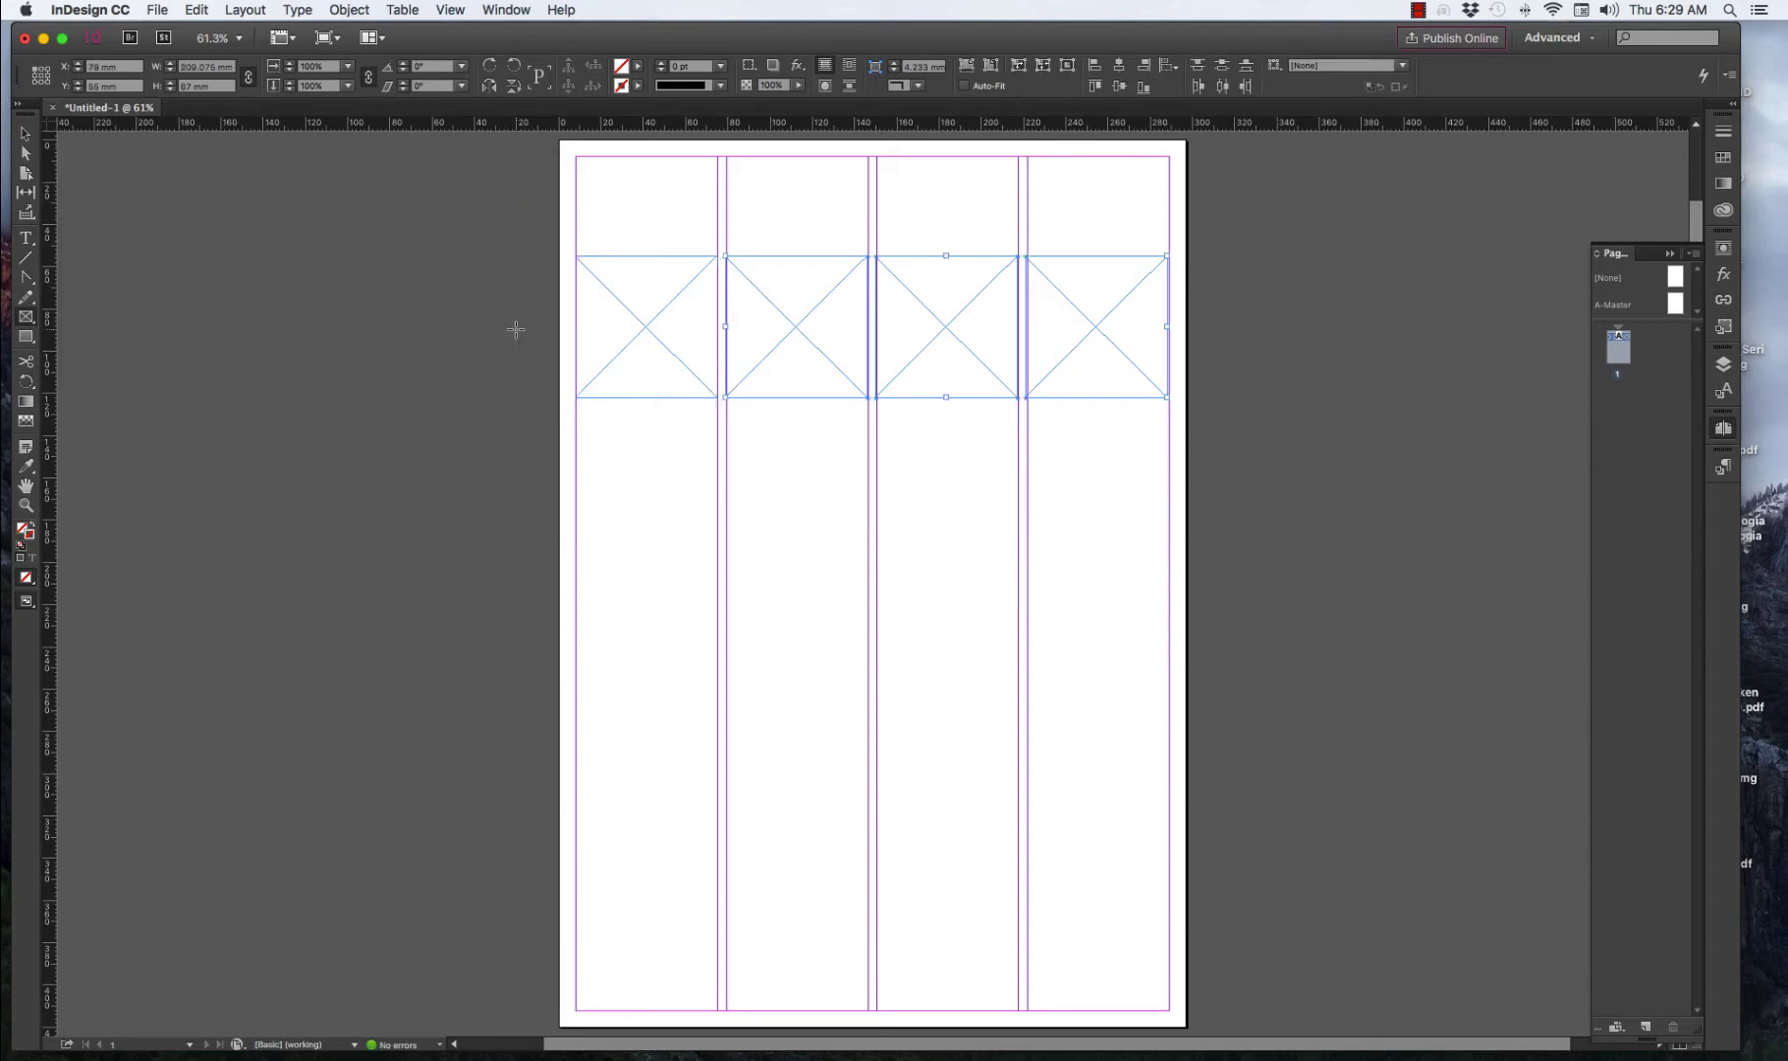
left_click(25, 134)
left_click_drag(379, 287, 1363, 413)
Step and repeat the row 4 times with 0 mm horizontal and 71 mm vertical offset.
left_click(204, 12)
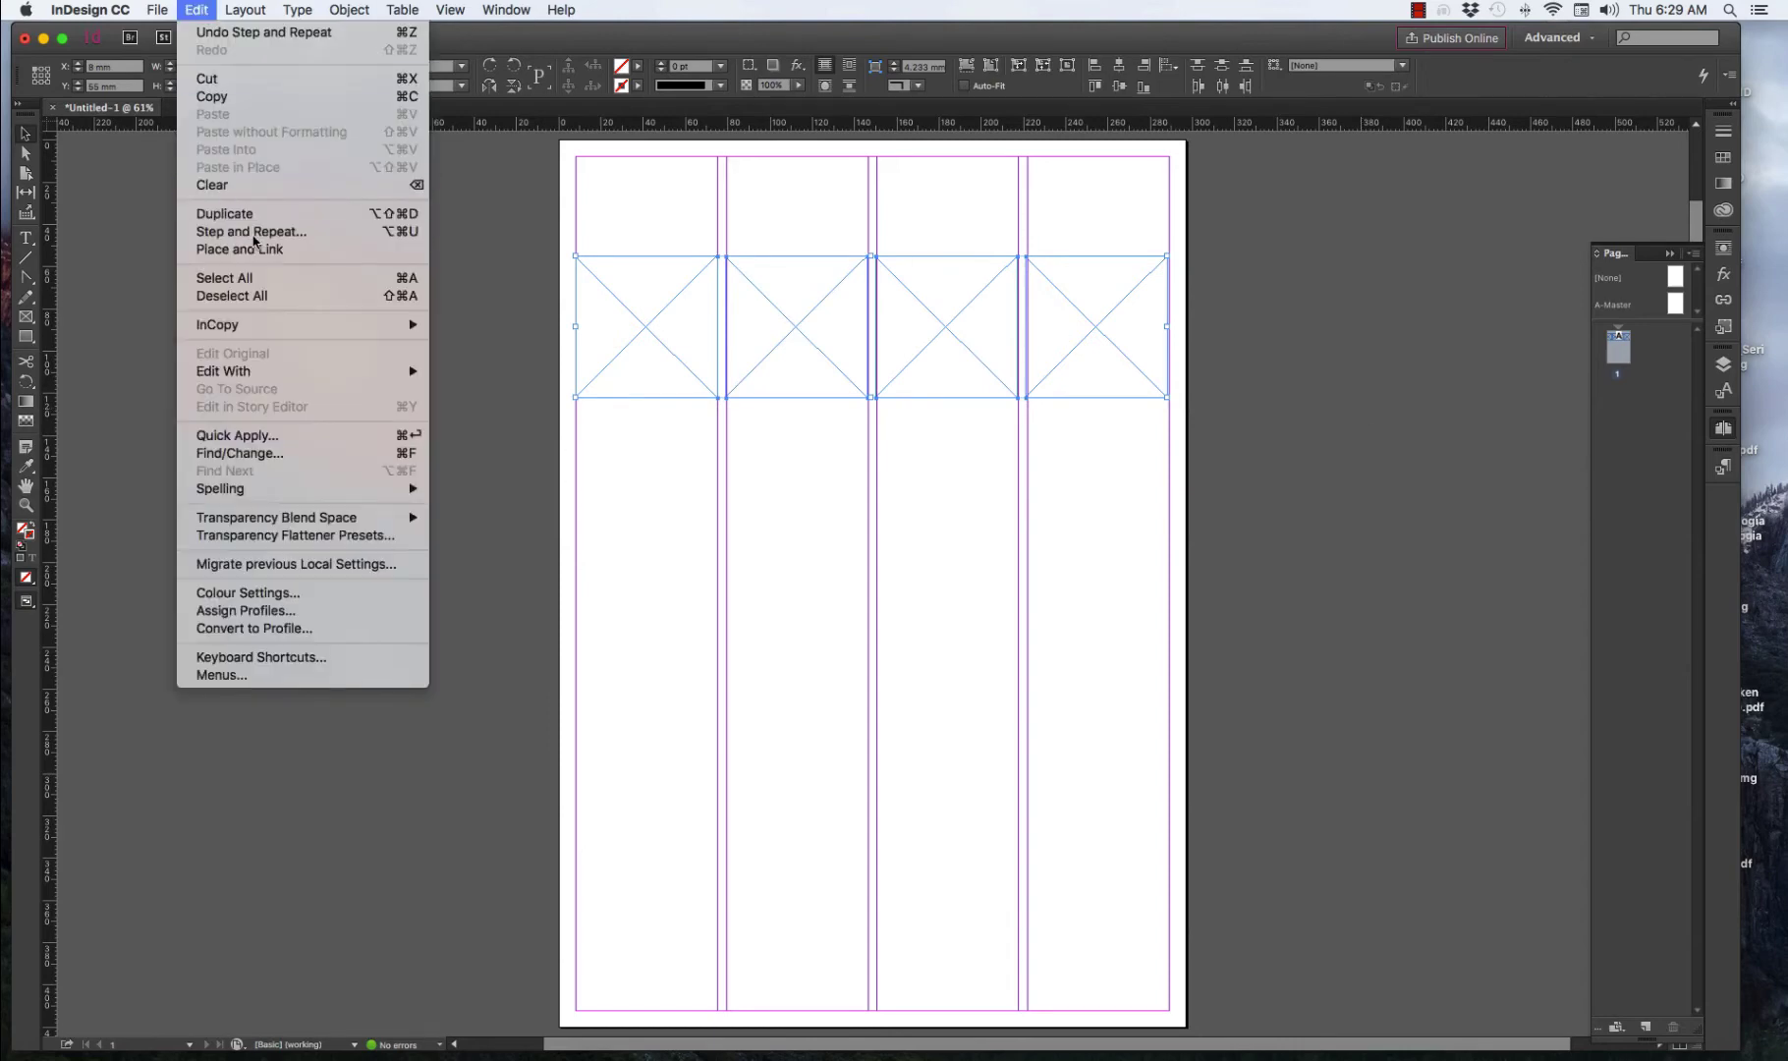
left_click(262, 232)
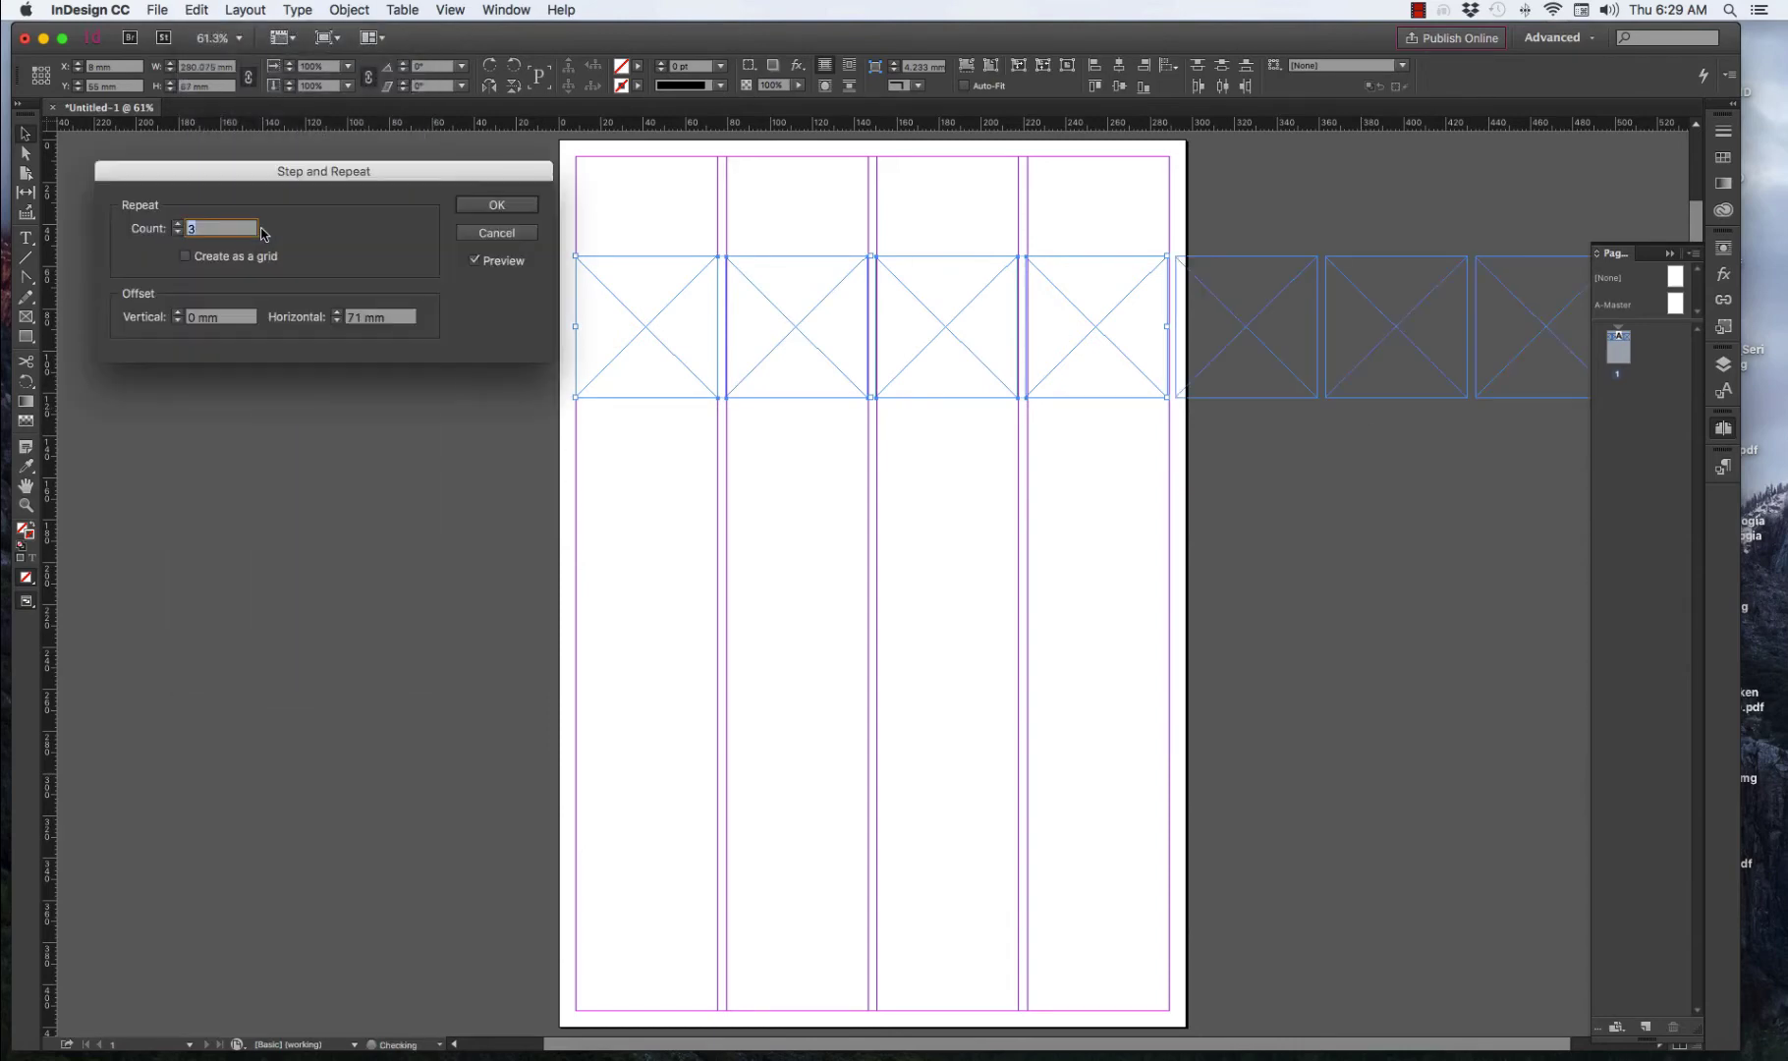
left_click(350, 319)
double_click(351, 318)
type("0")
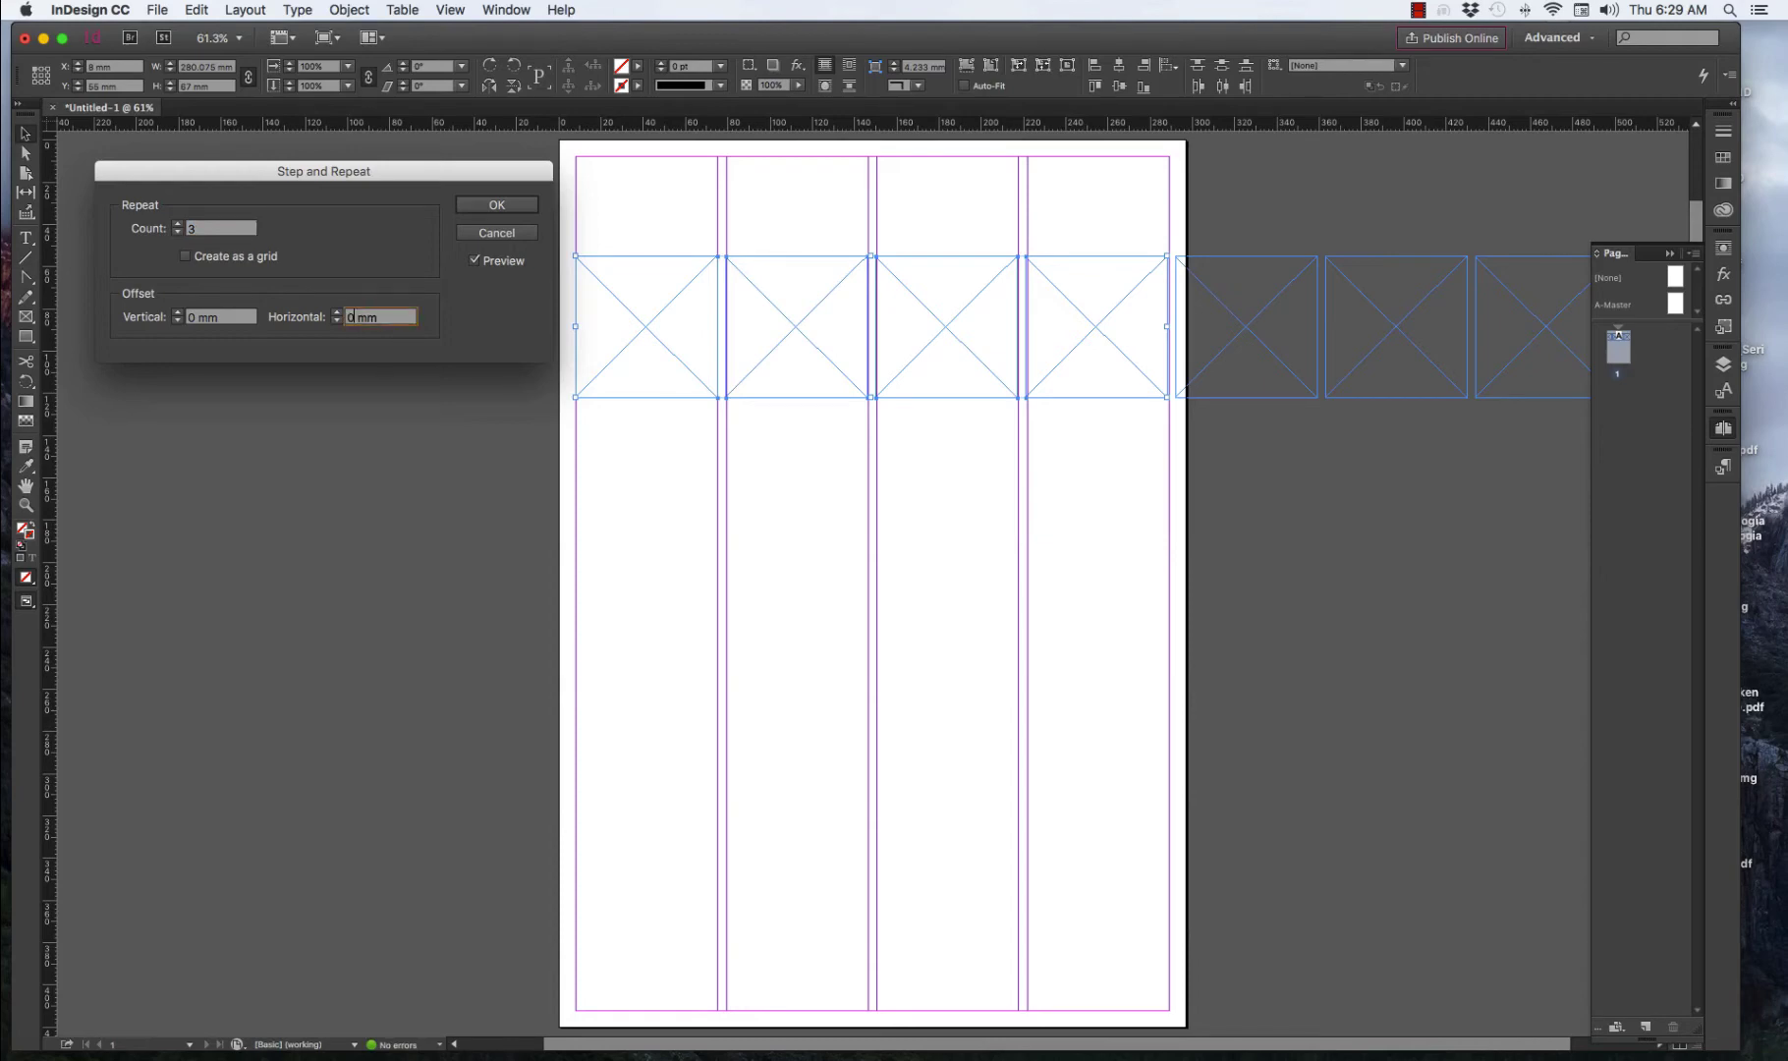
left_click(188, 319)
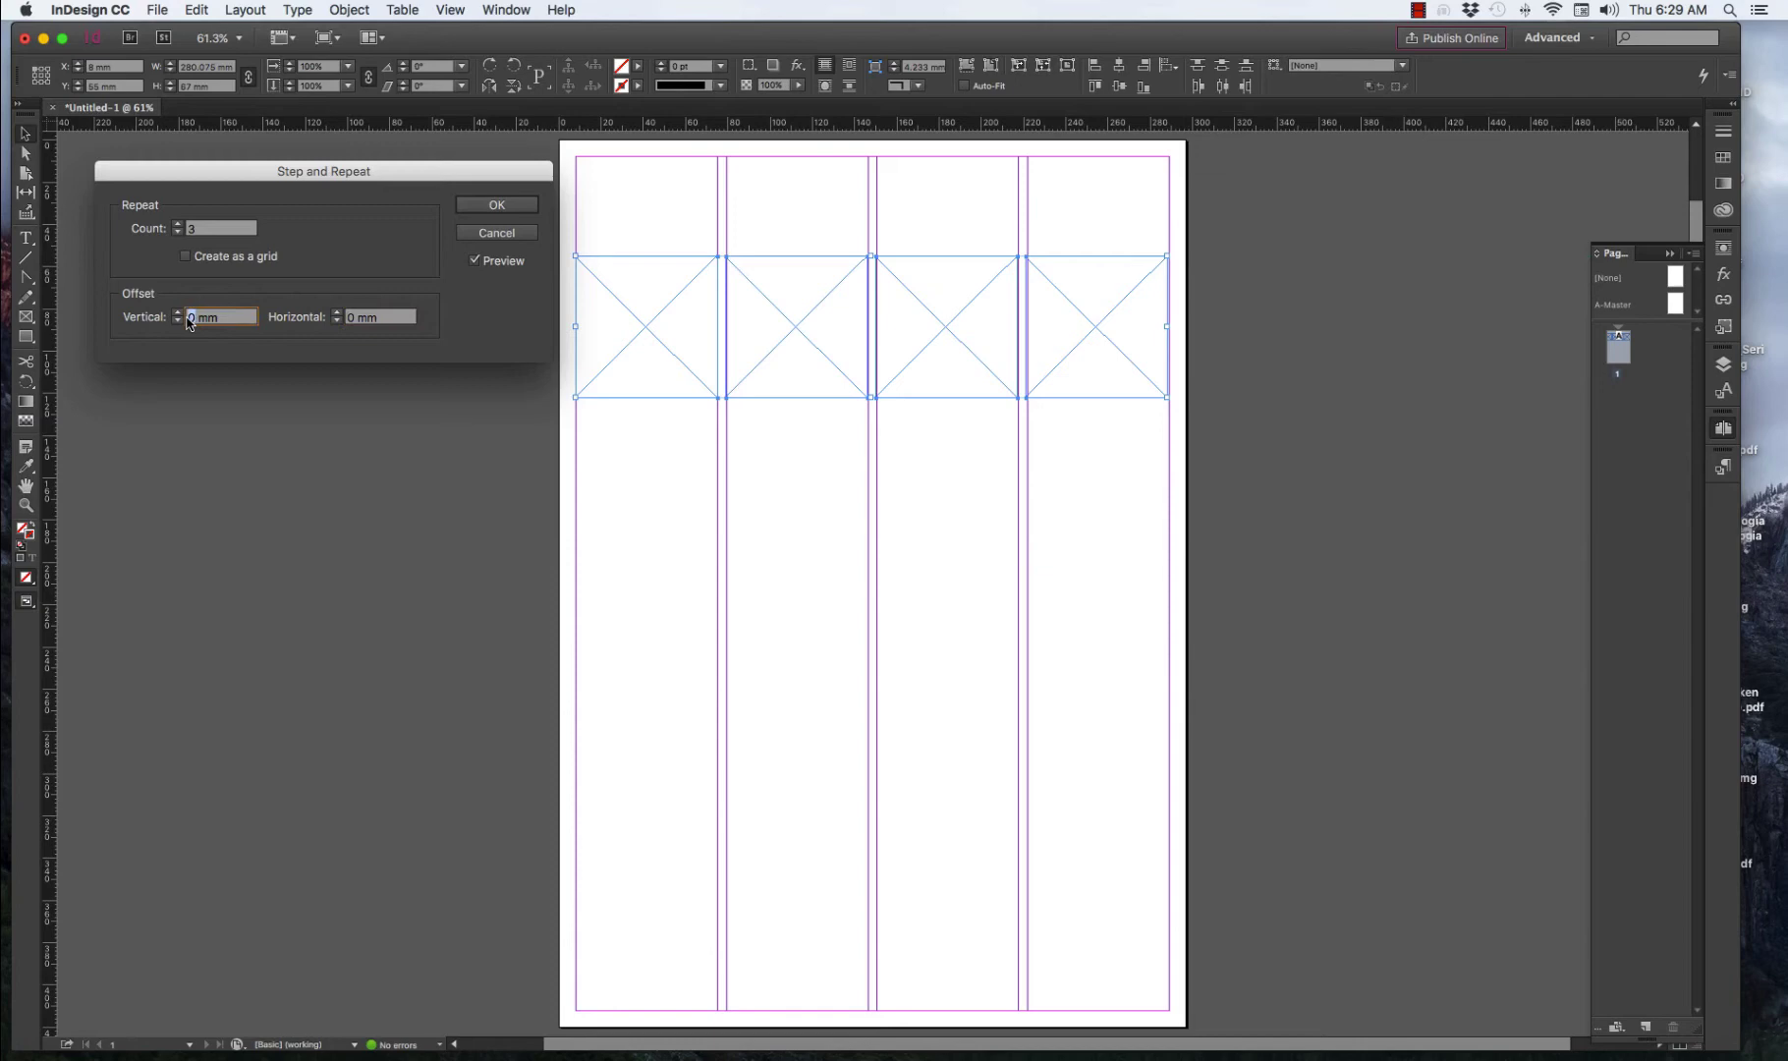
type("71")
left_click(363, 318)
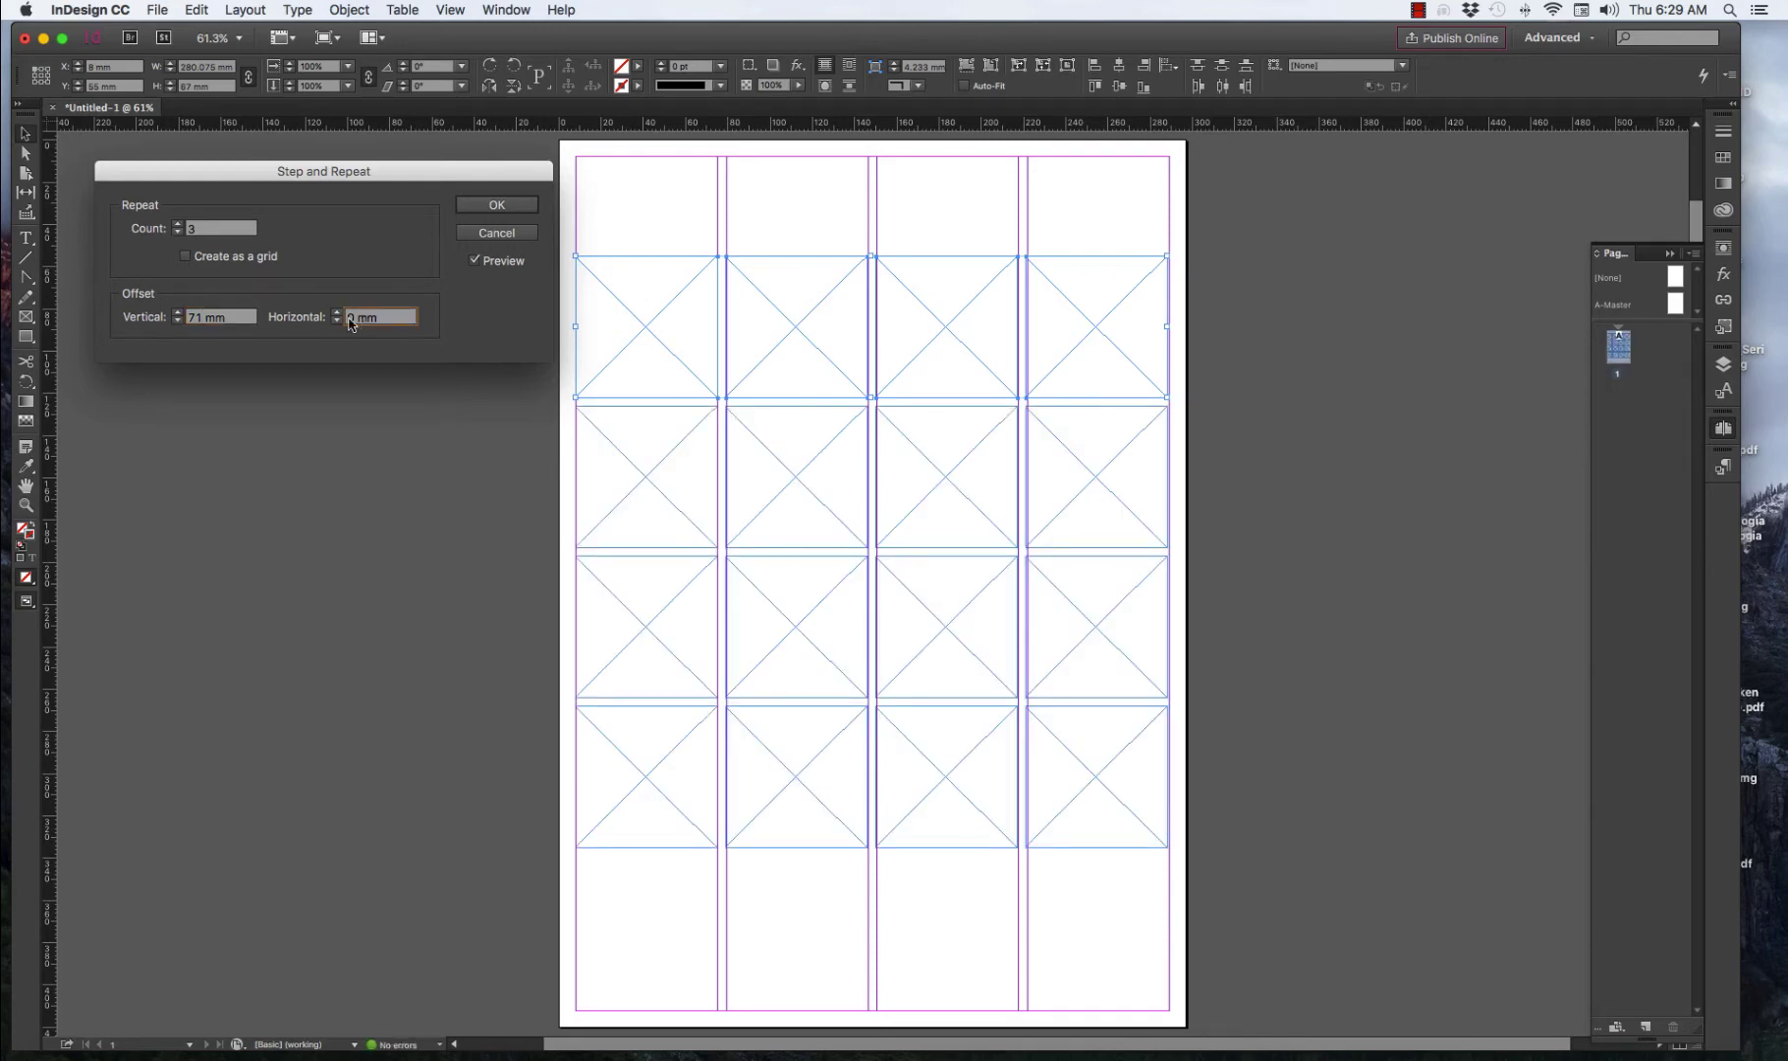
left_click(178, 224)
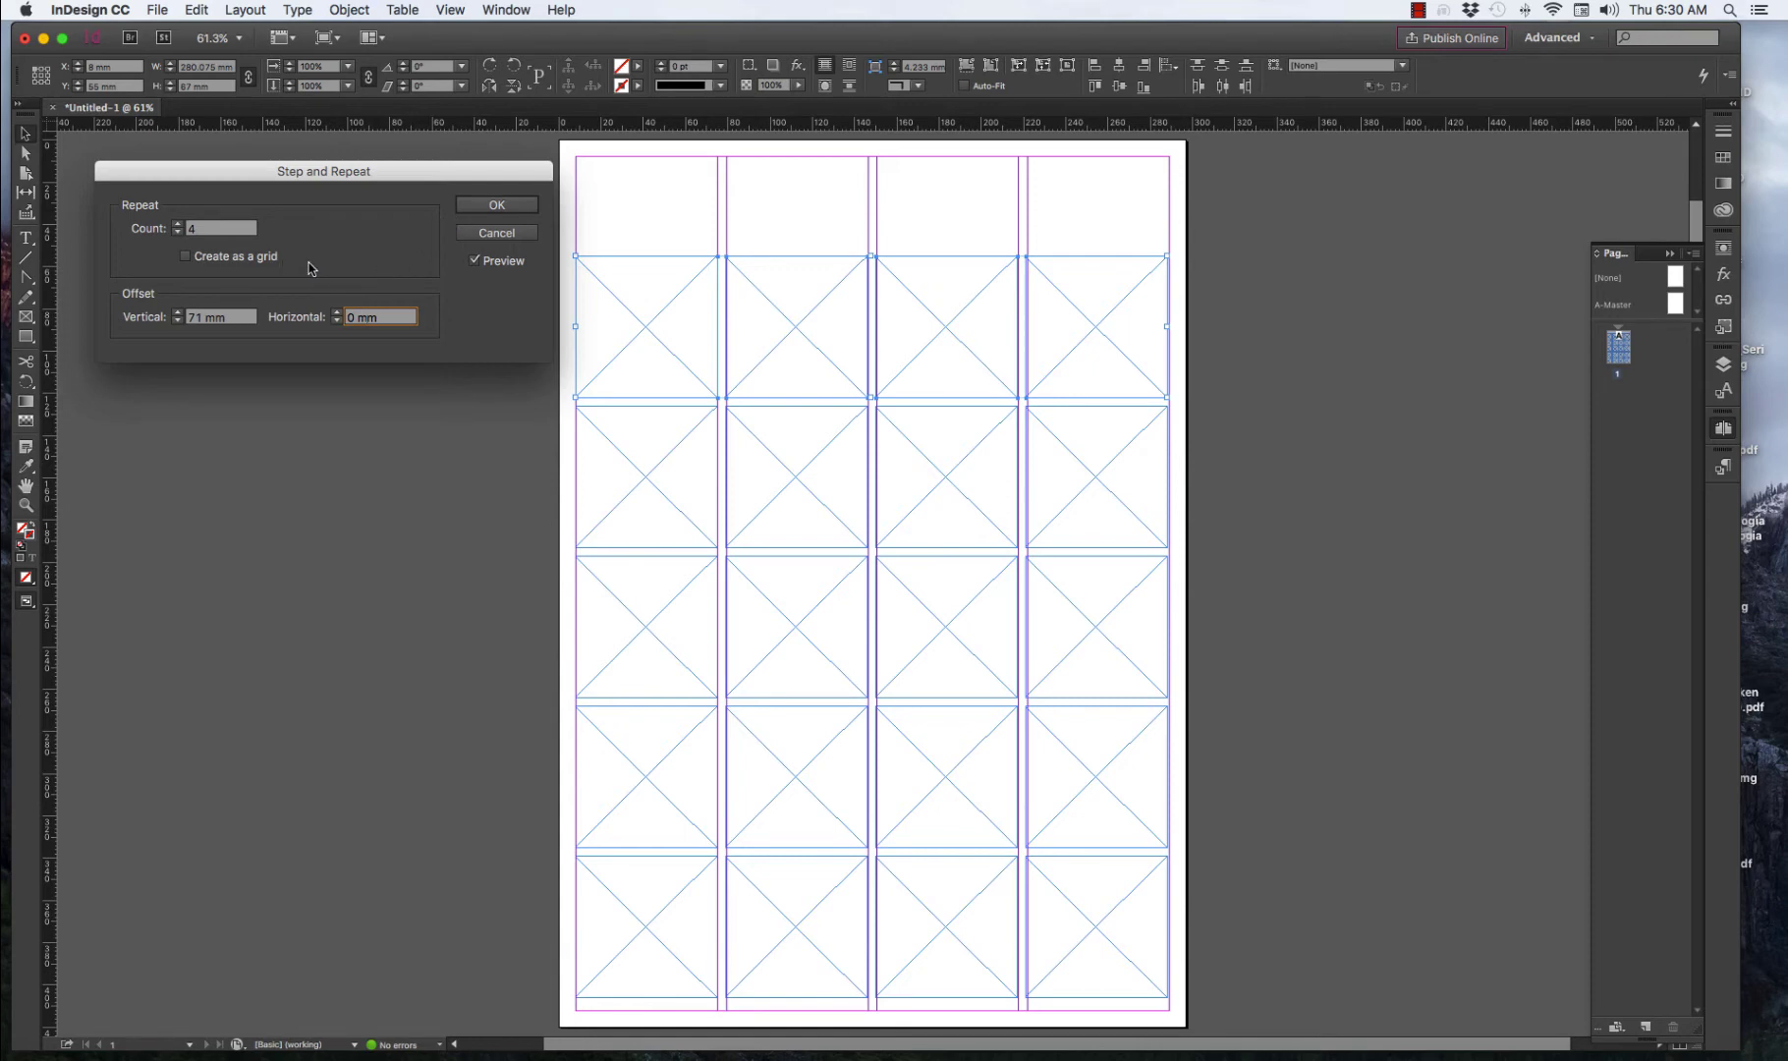
left_click(518, 204)
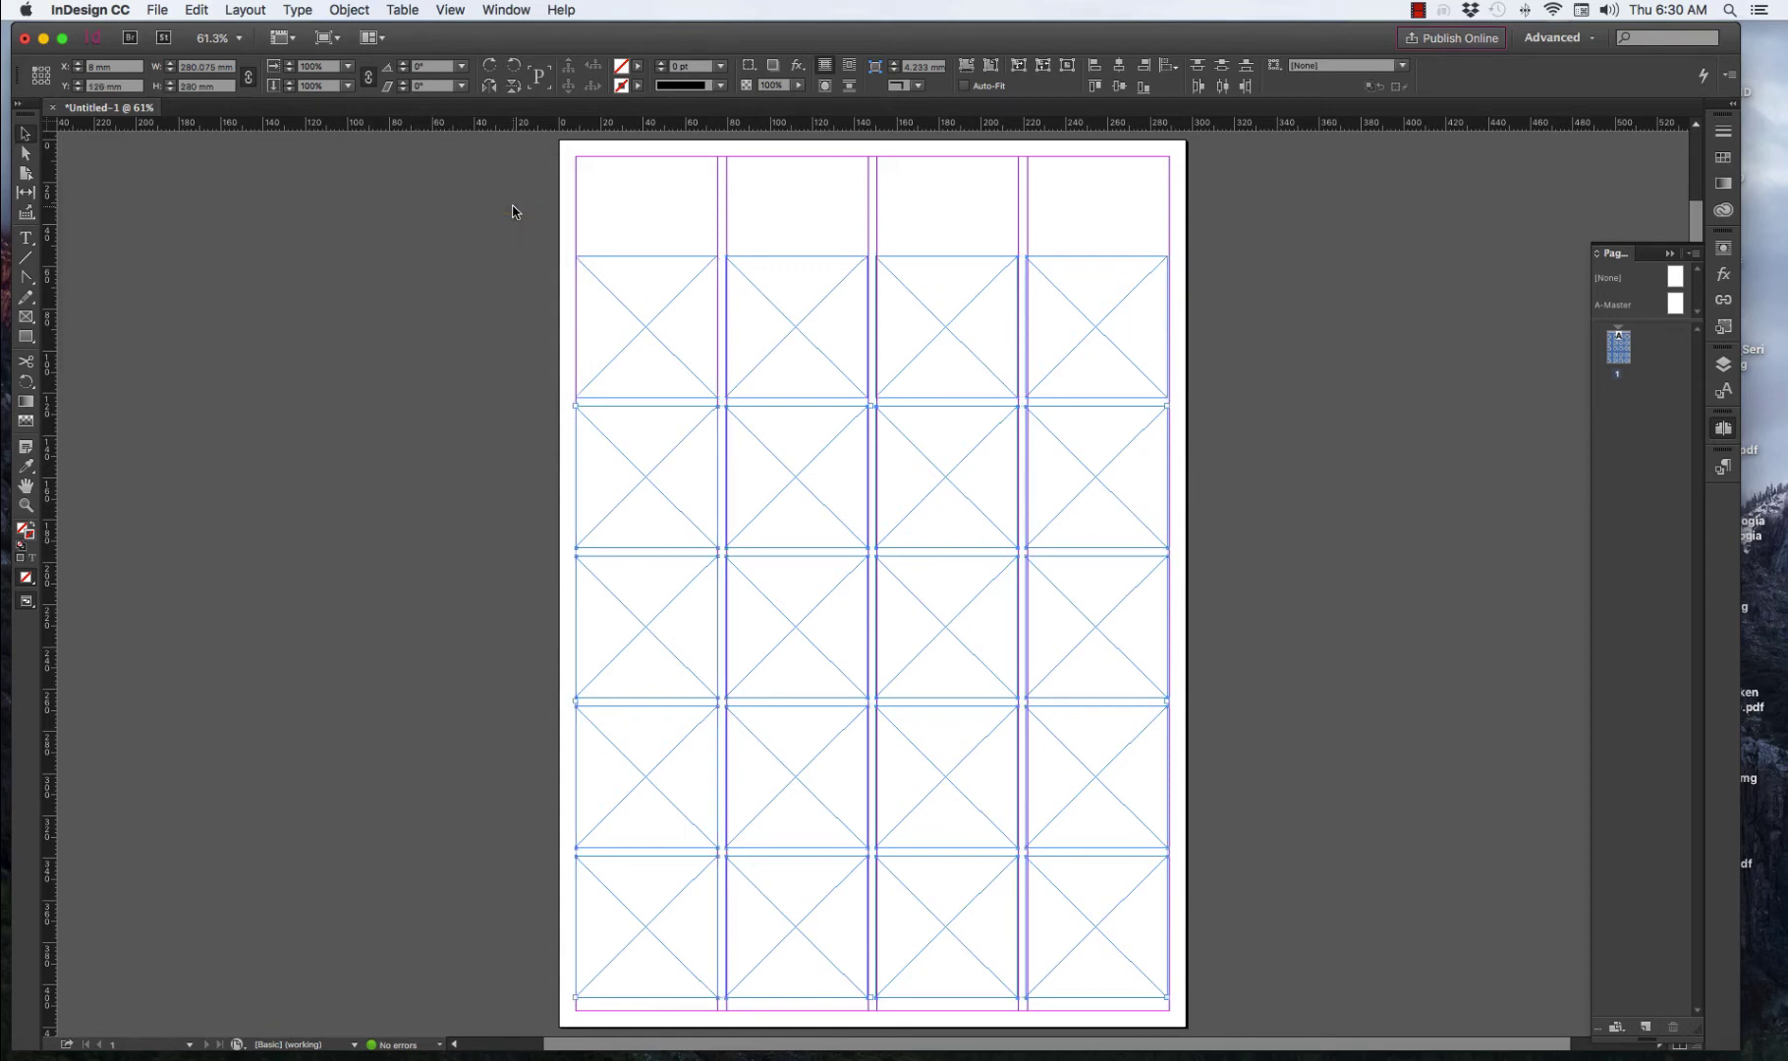
Delete the second row of frames and nudge the row below it up to close the gap.
left_click(443, 271)
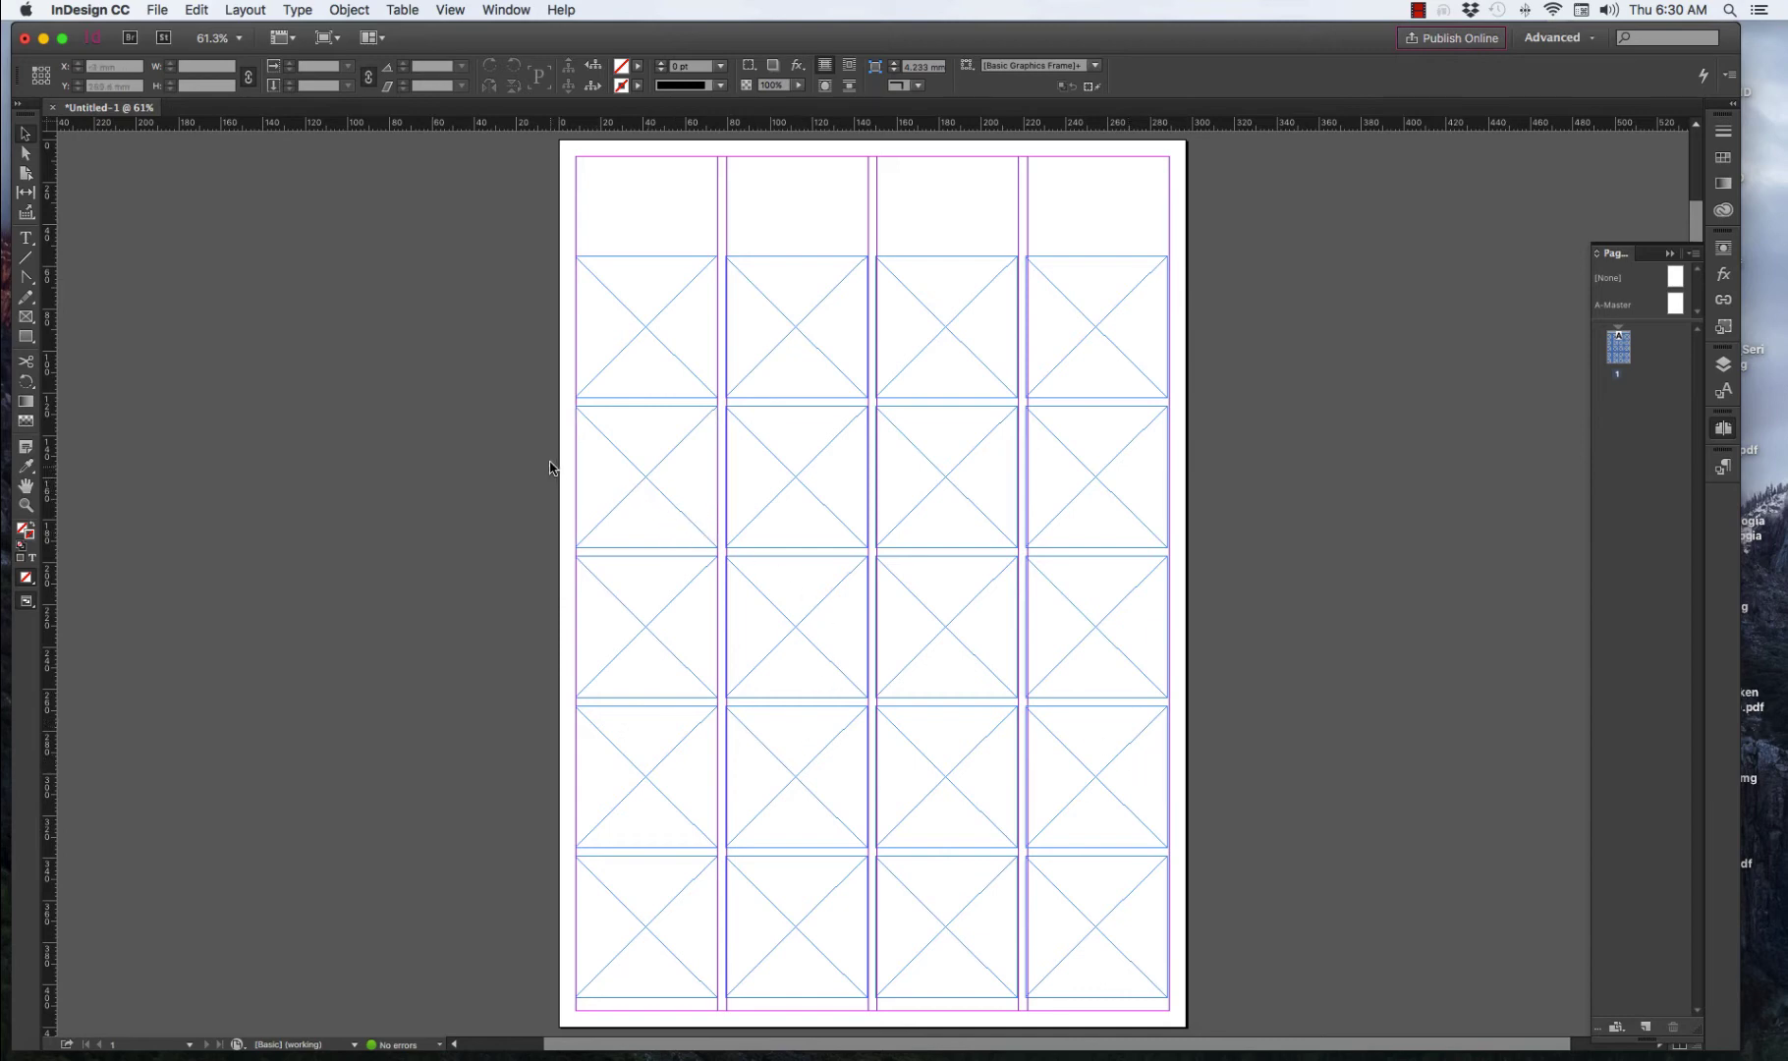
left_click_drag(554, 464, 1256, 510)
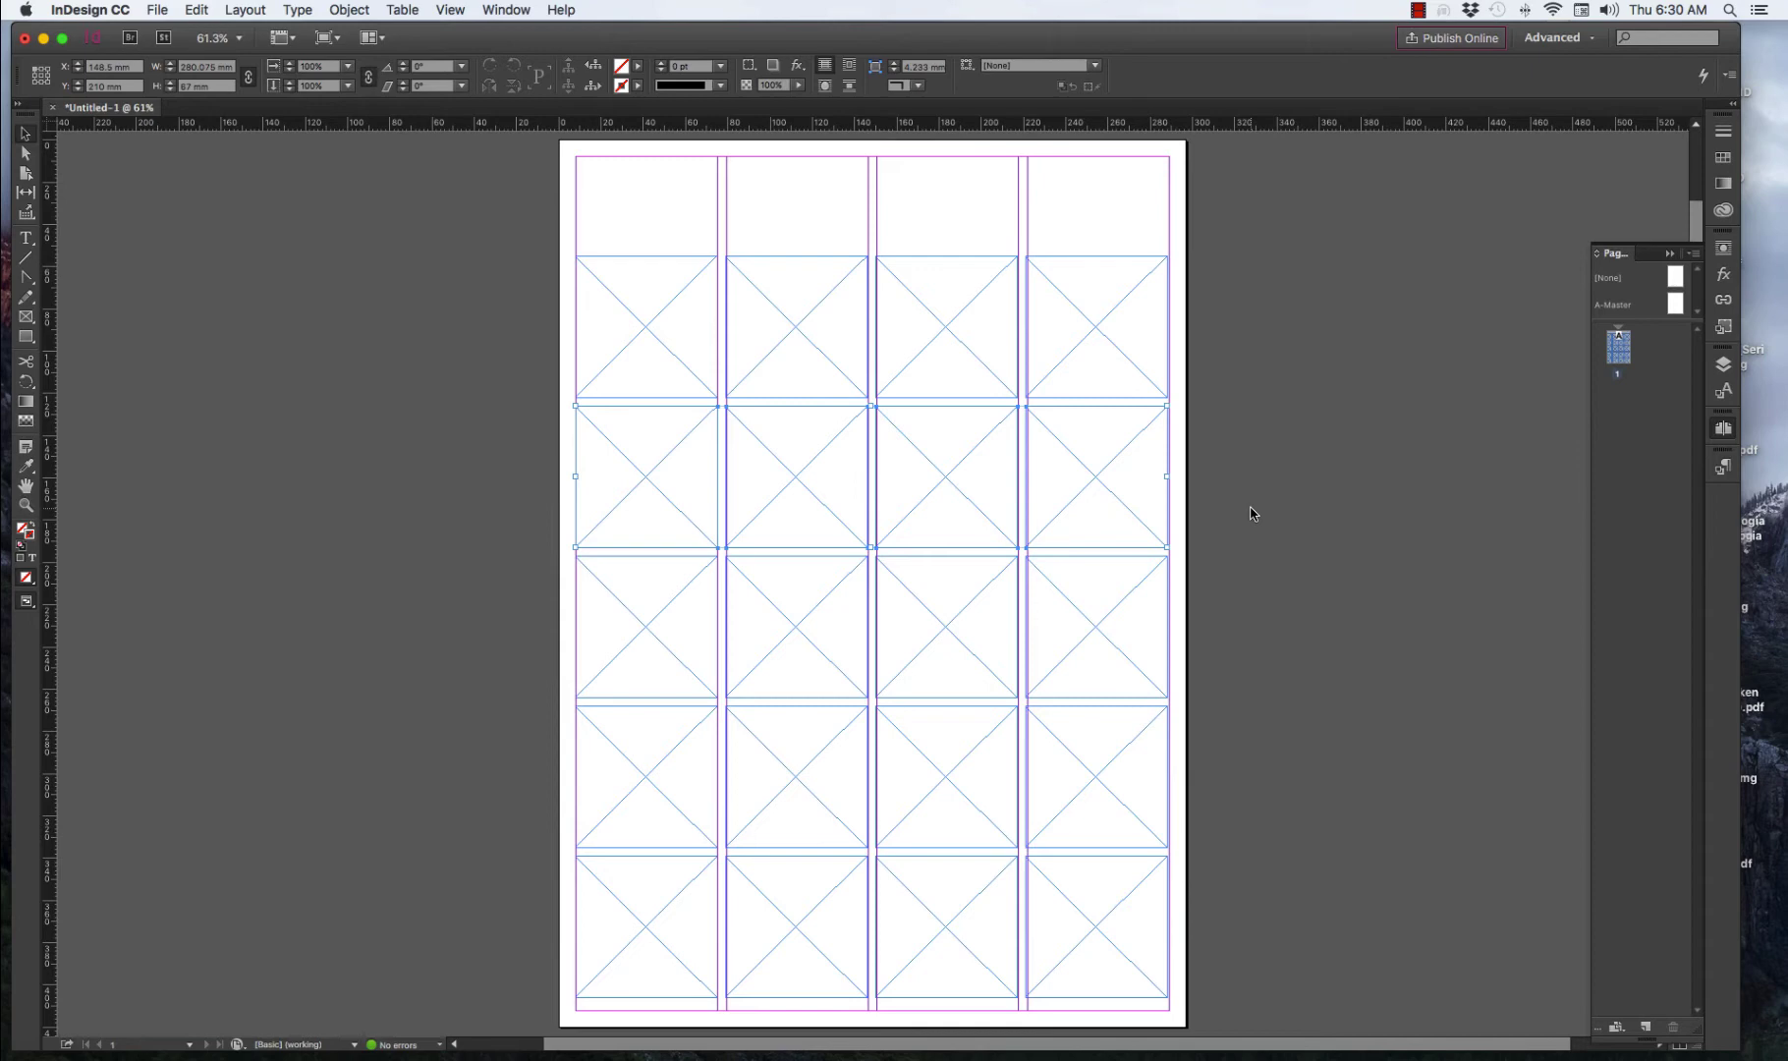
key("Delete")
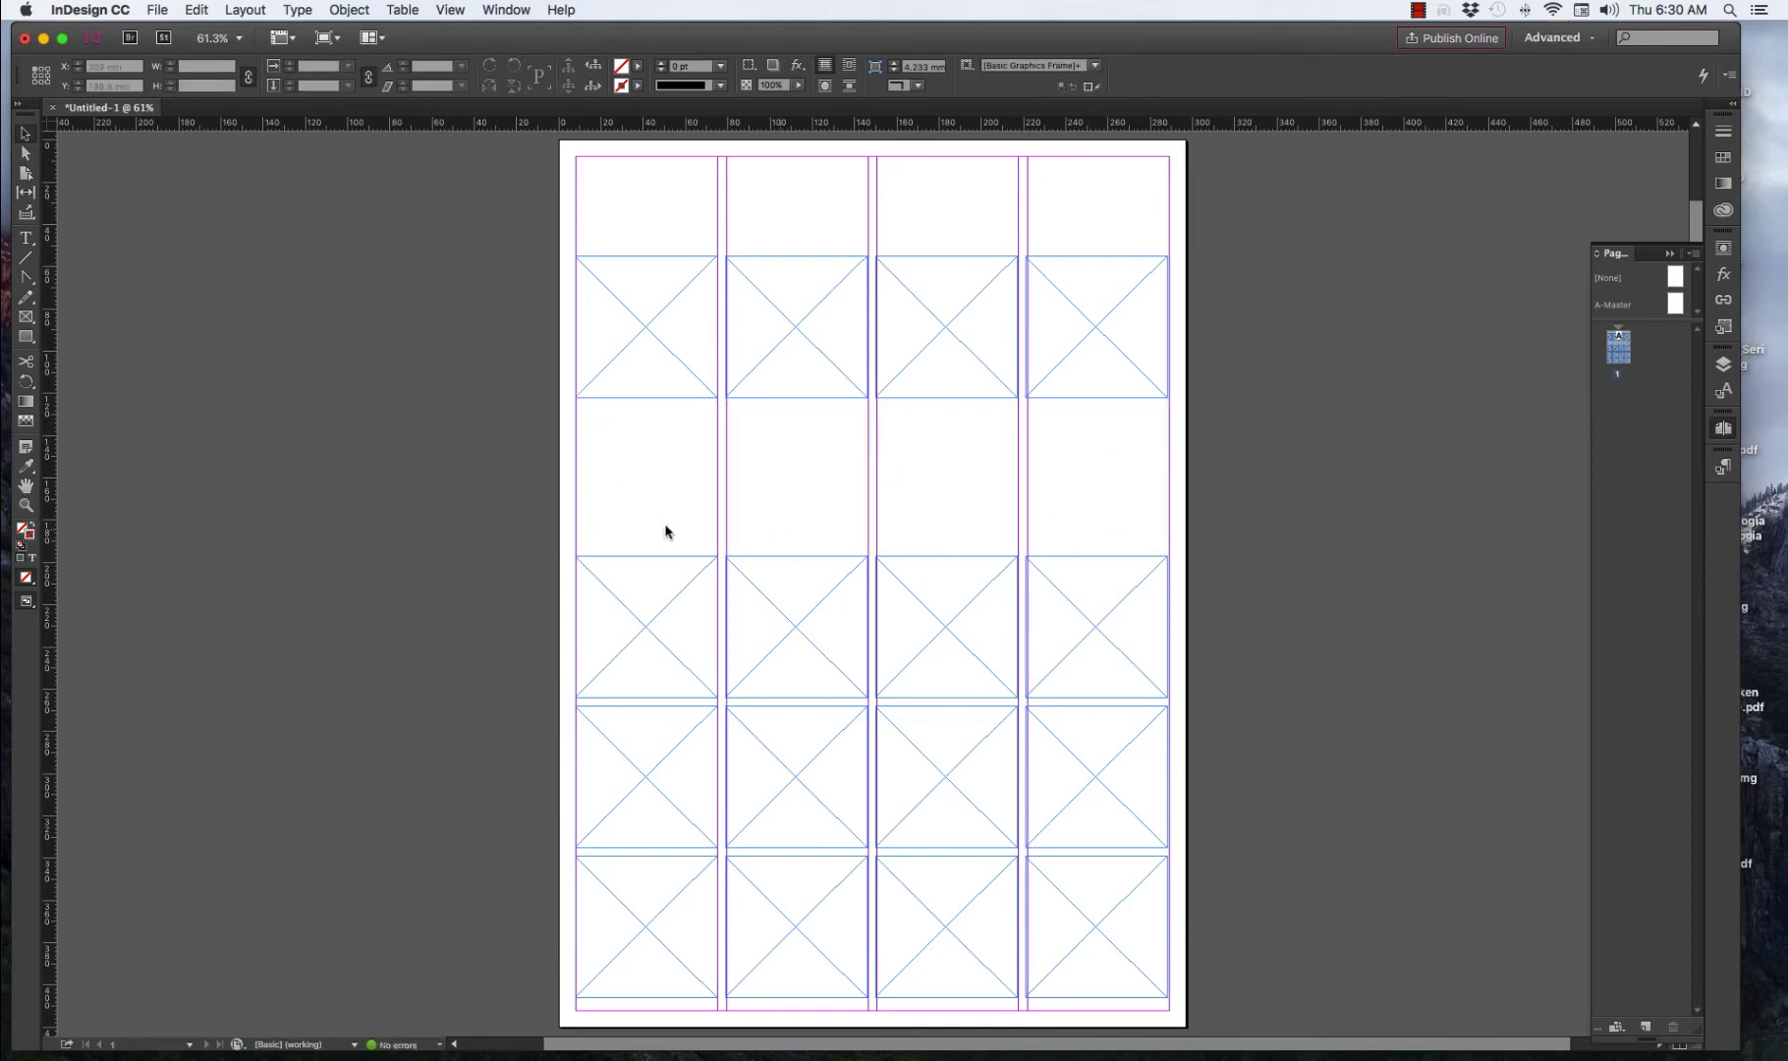
left_click_drag(560, 529, 1289, 607)
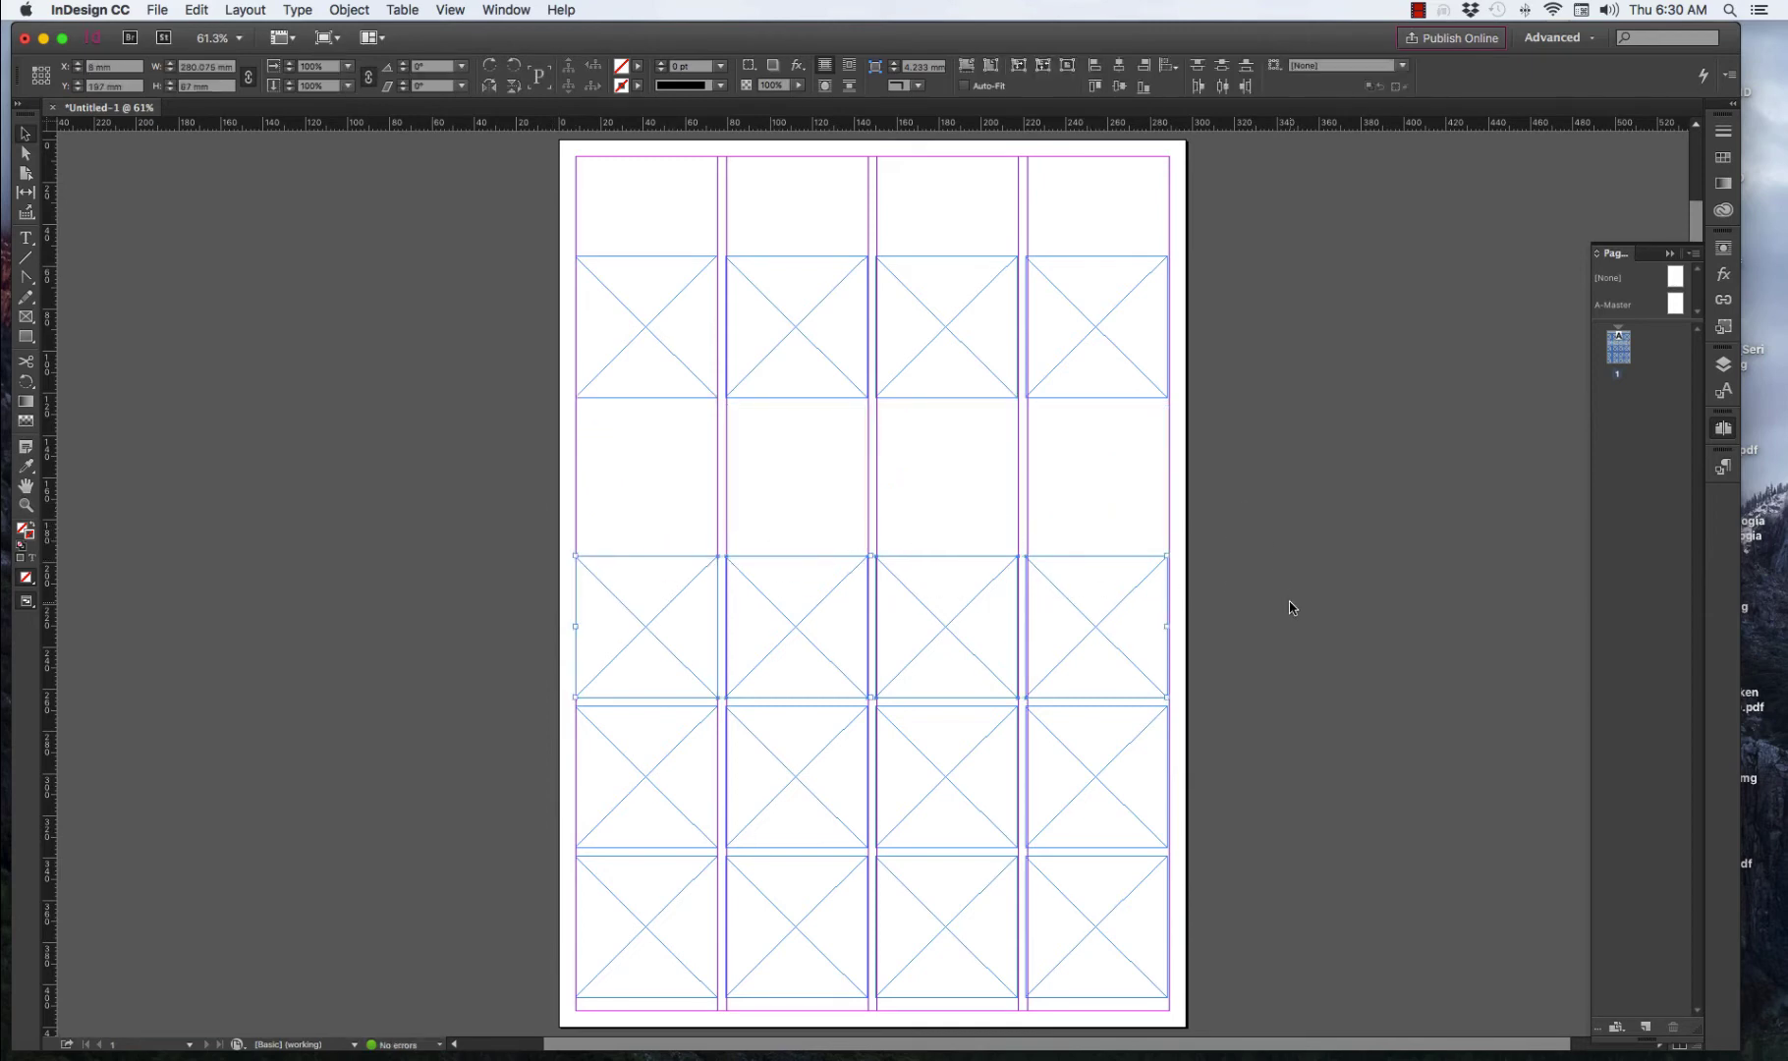
key("shift+Up")
key("shift+Up")
key("shift+Up")
key("shift+Up")
key("shift+Up")
key("shift+Up")
key("shift+Up")
key("shift+Up")
key("shift+Up")
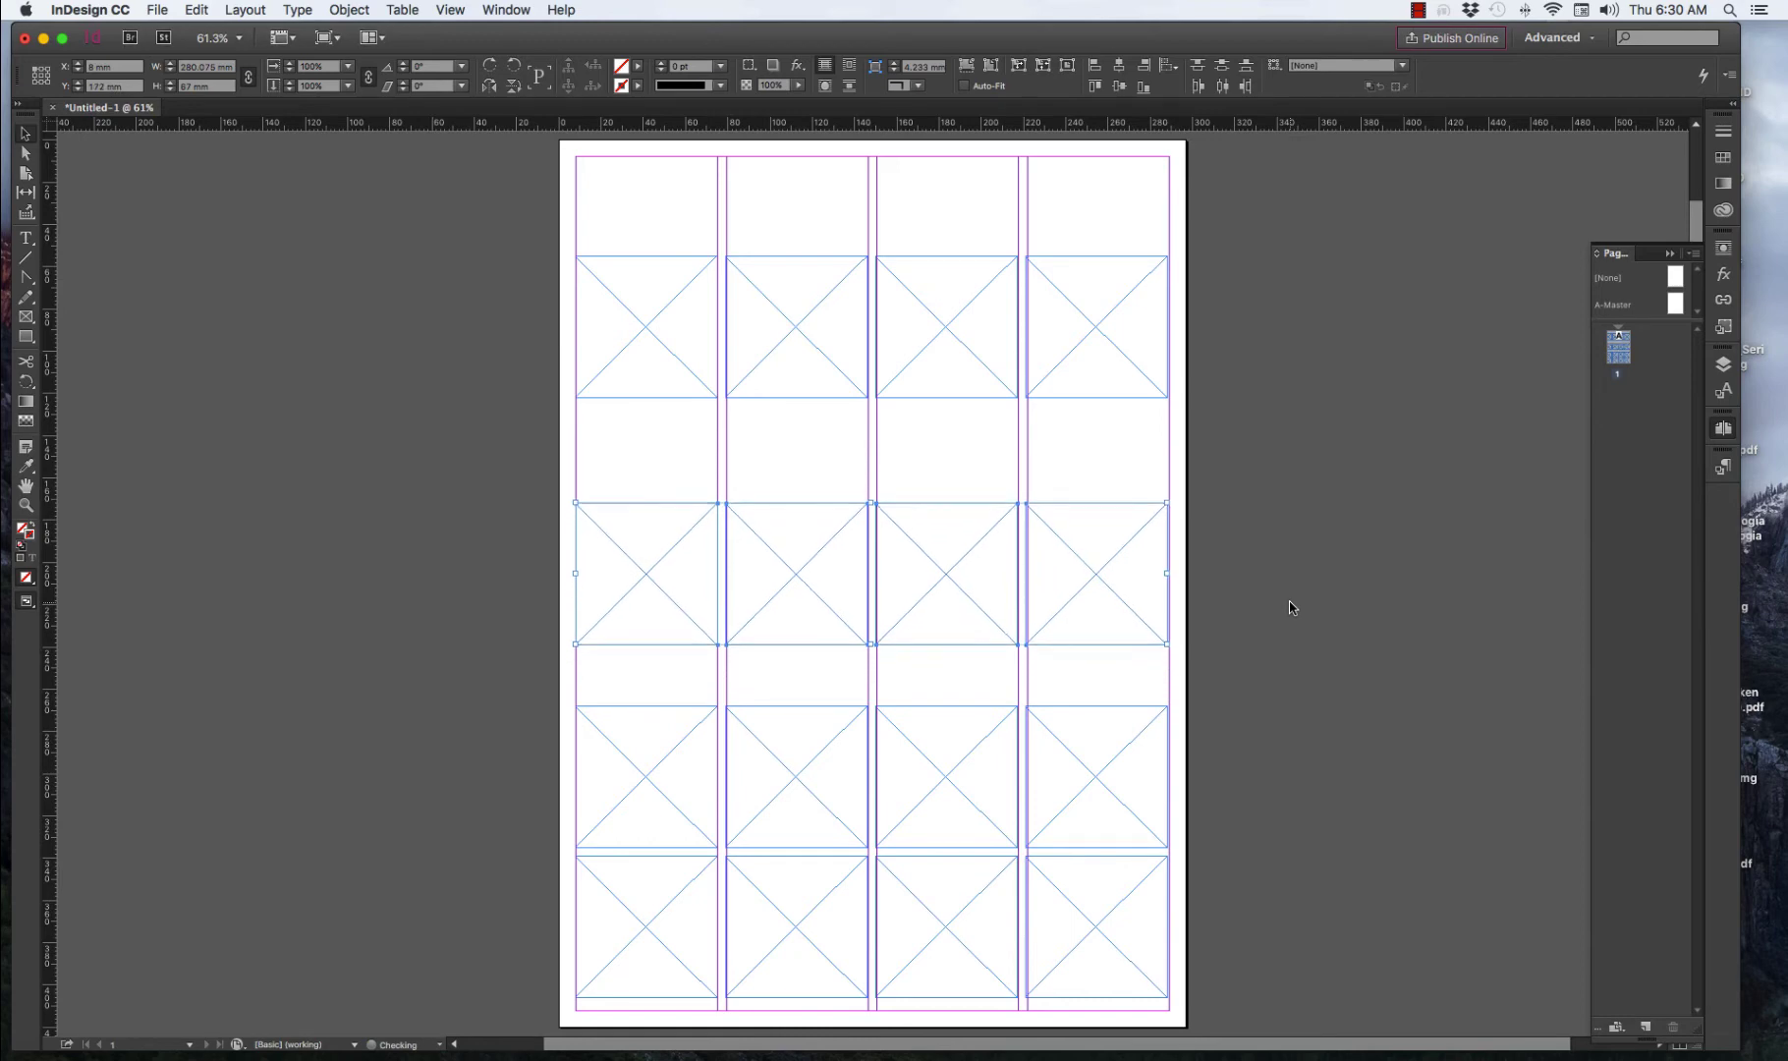
key("shift+Up")
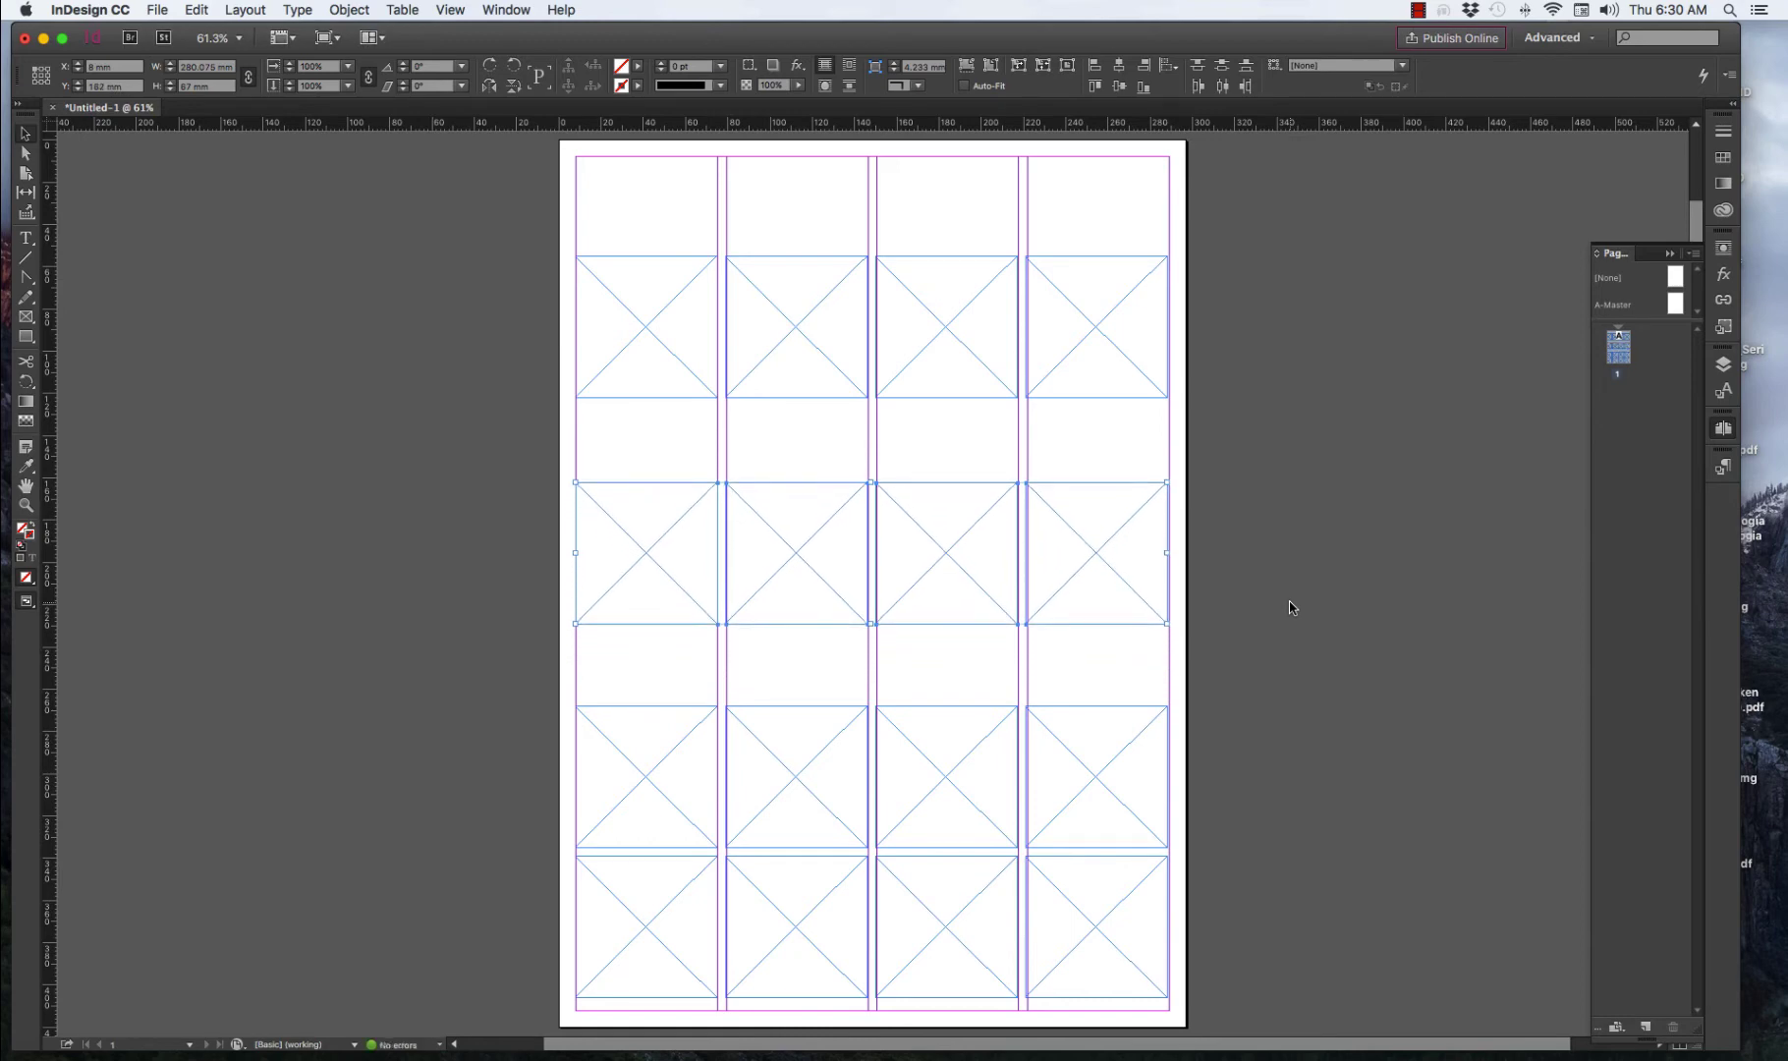
key("shift+Up")
key("shift+Up")
key("shift+Up")
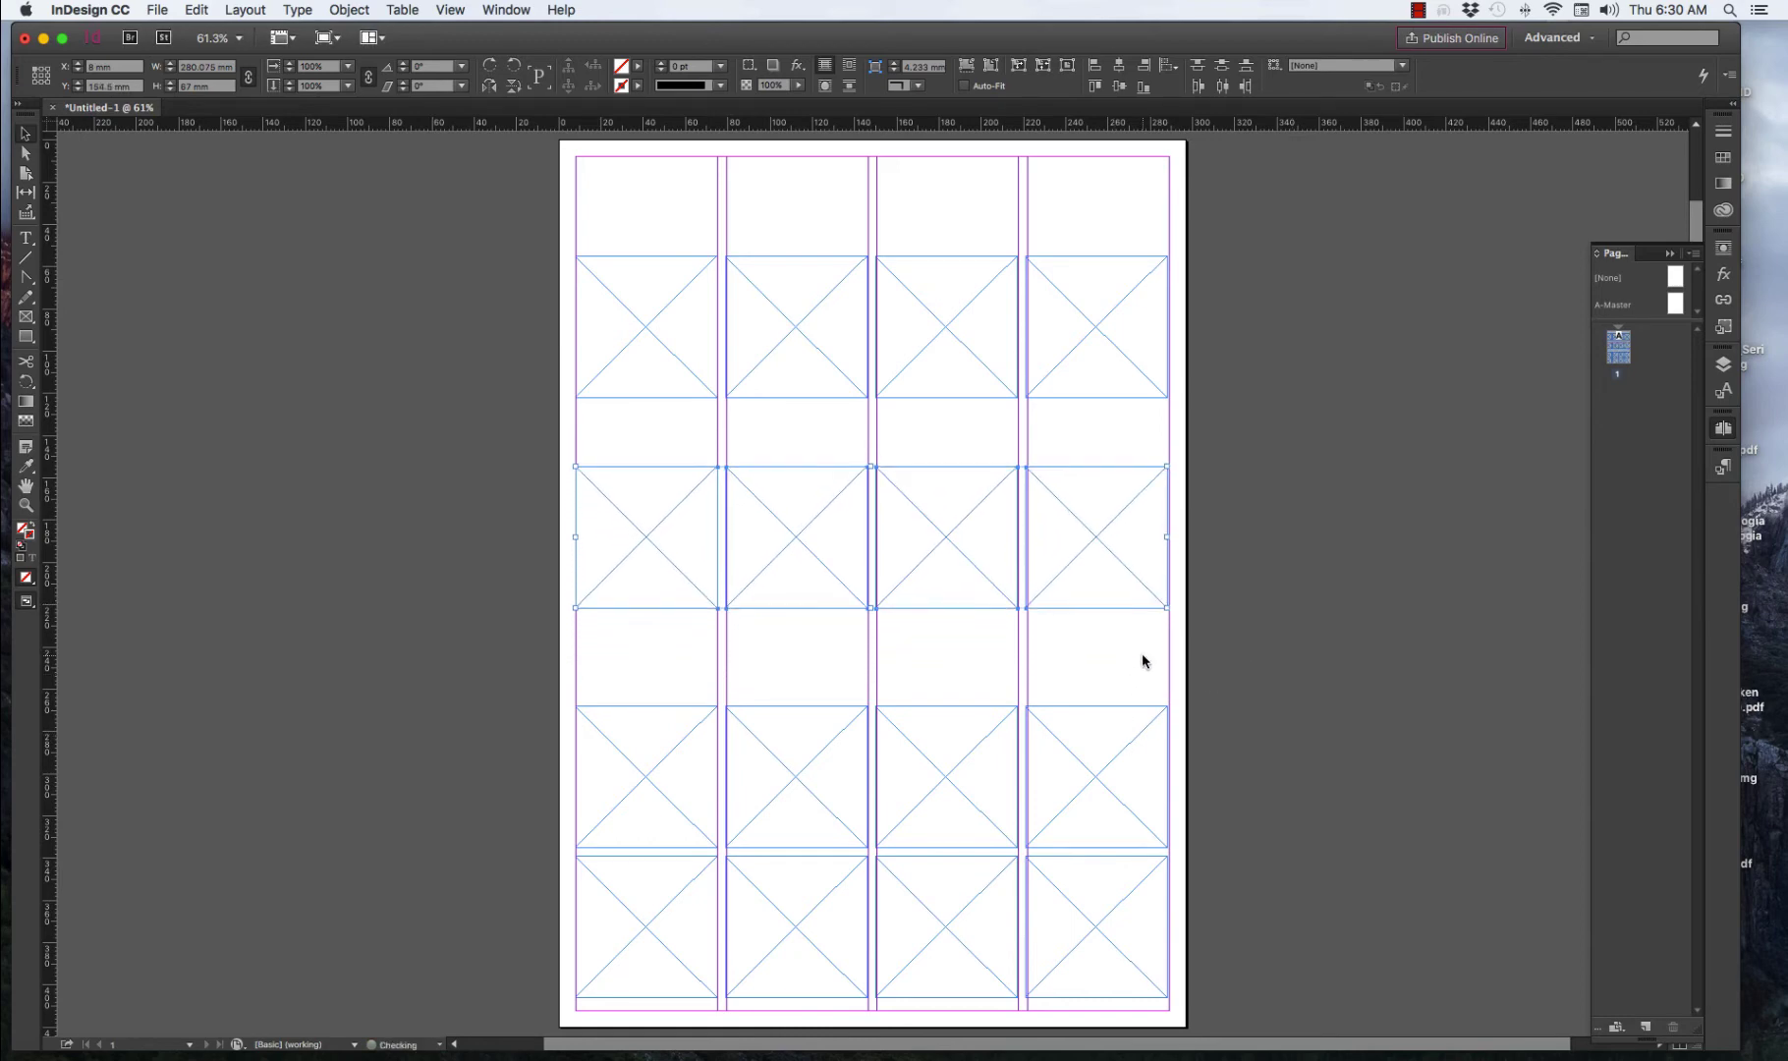
key("shift+Up")
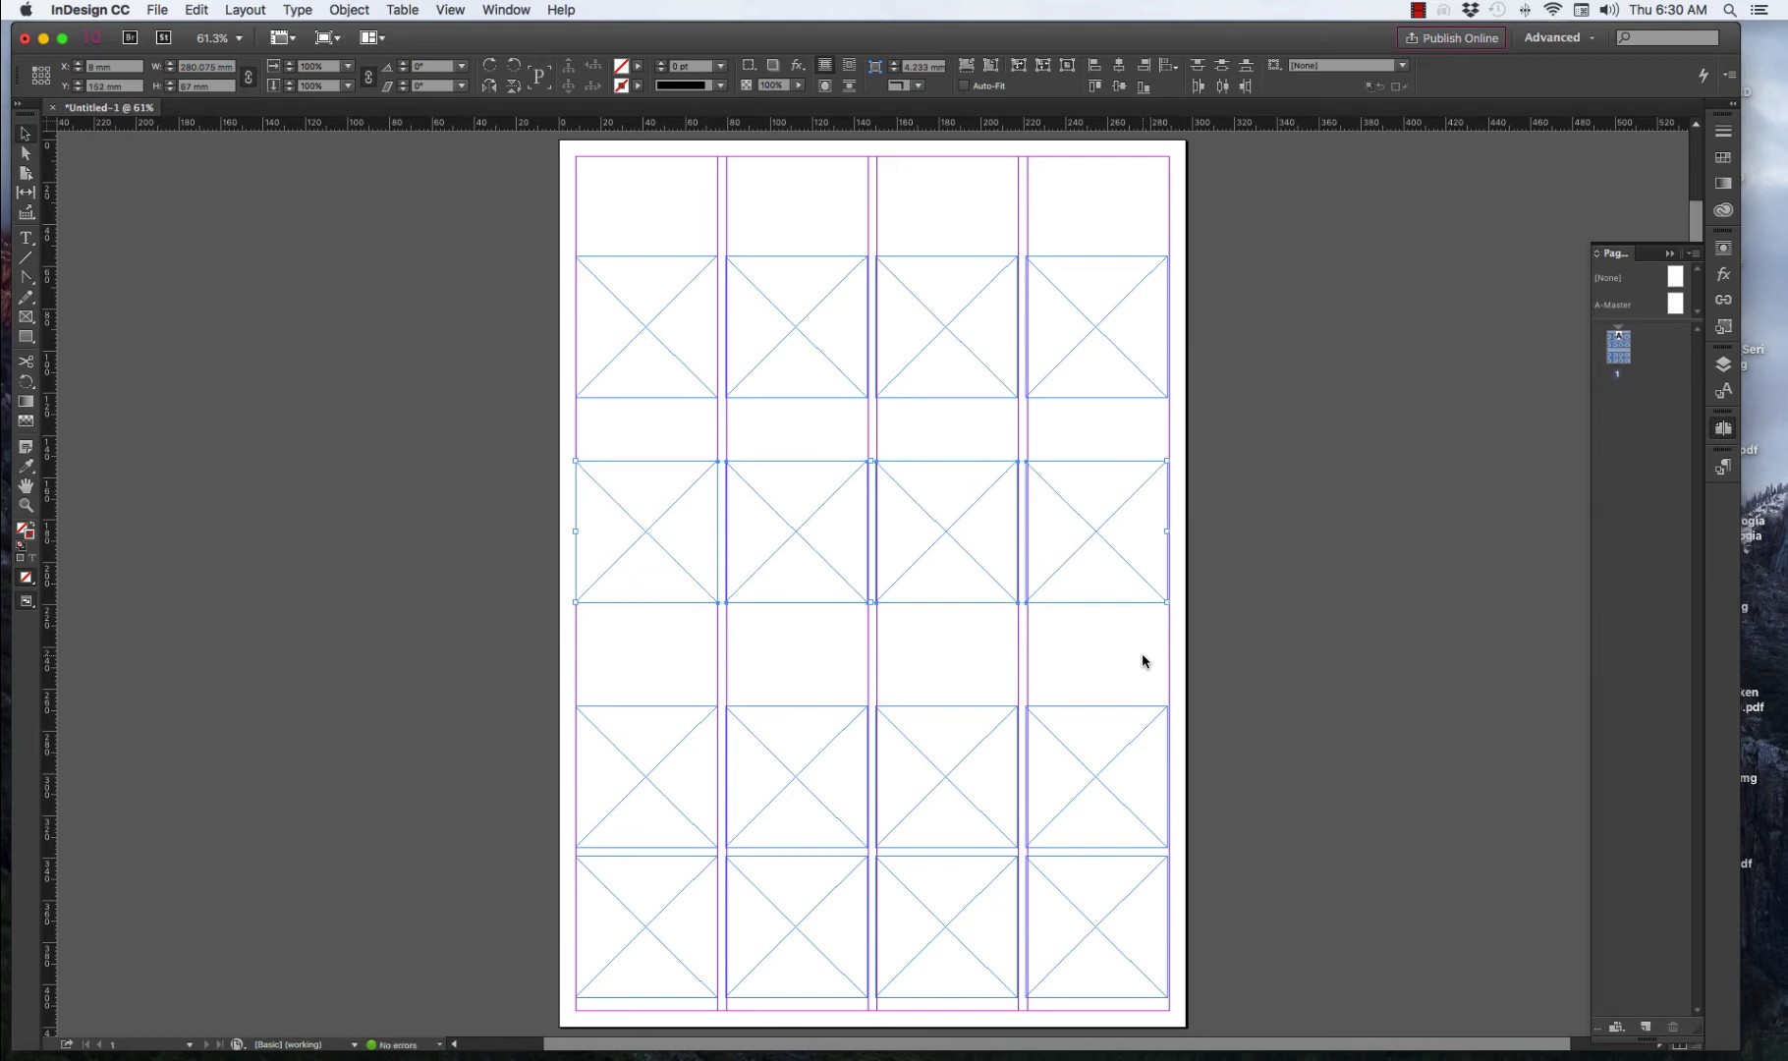
Nudge the fourth and bottom rows of frames upward to even the spacing.
left_click_drag(557, 672, 1190, 800)
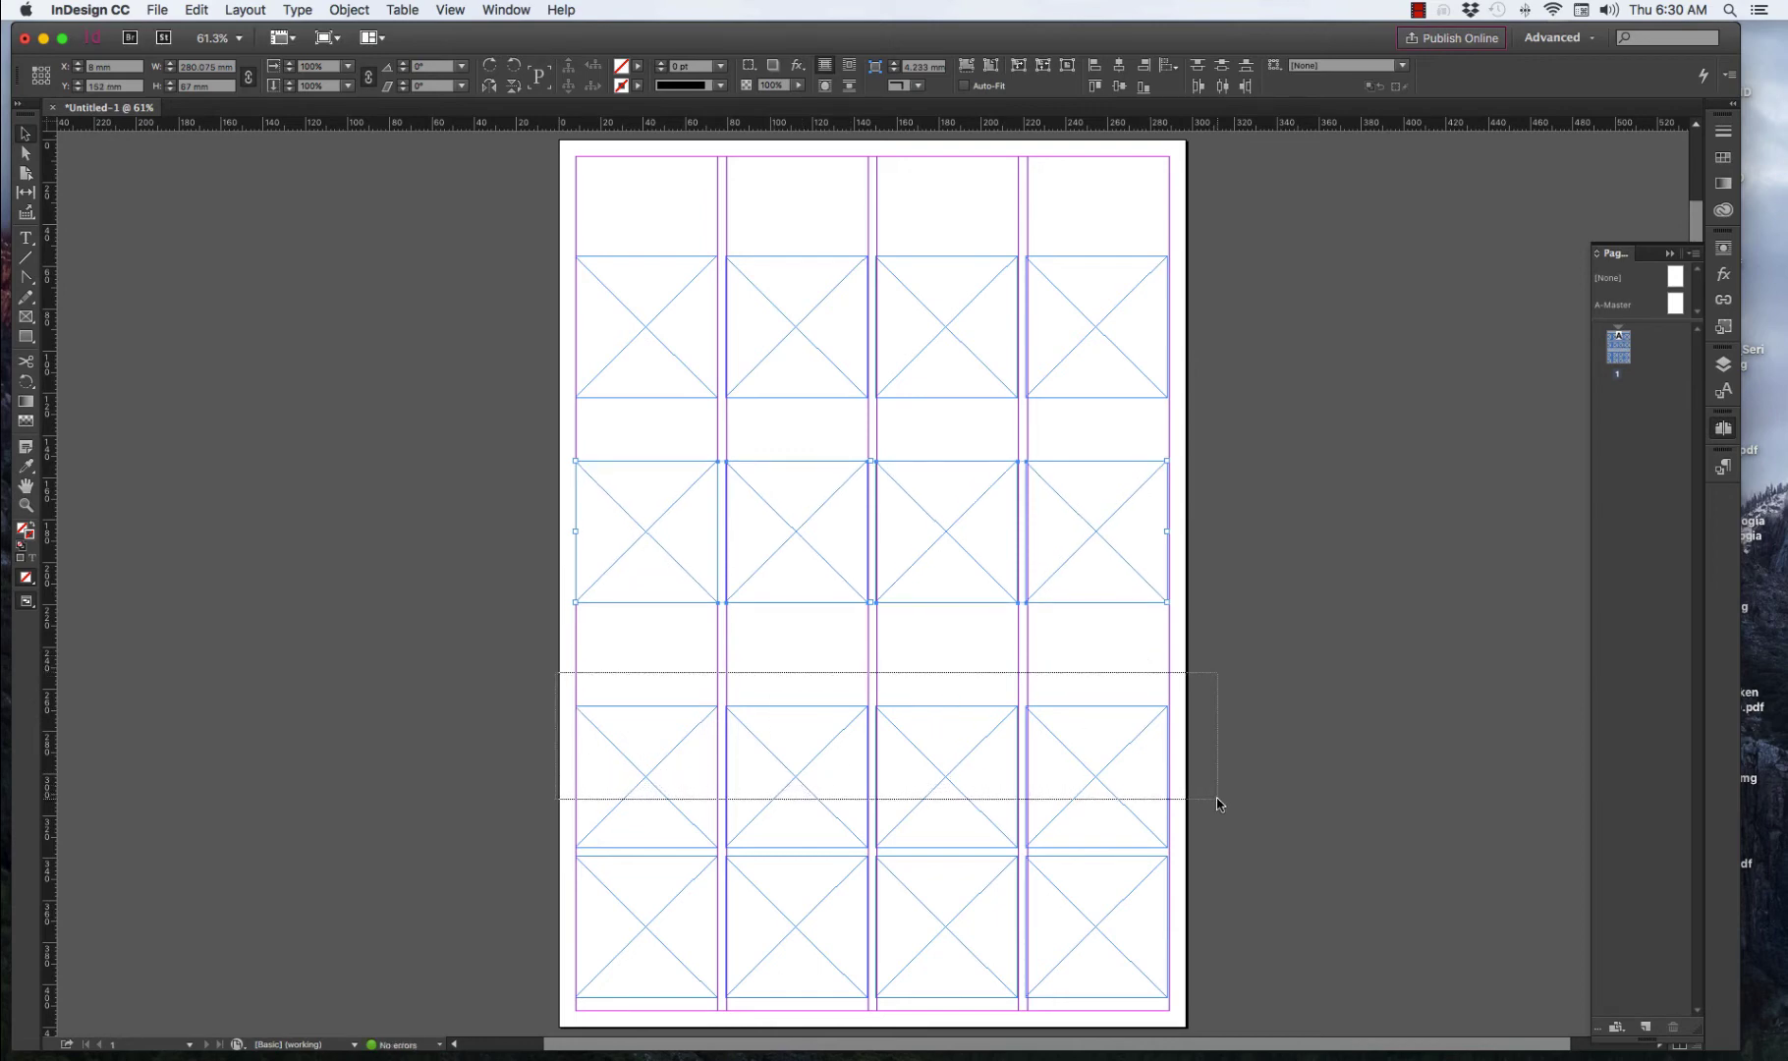
key("shift+Up")
key("shift+Up")
key("shift+Up")
key("shift+Up")
key("shift+Up")
key("shift+Up")
key("shift+Up")
key("shift+Up")
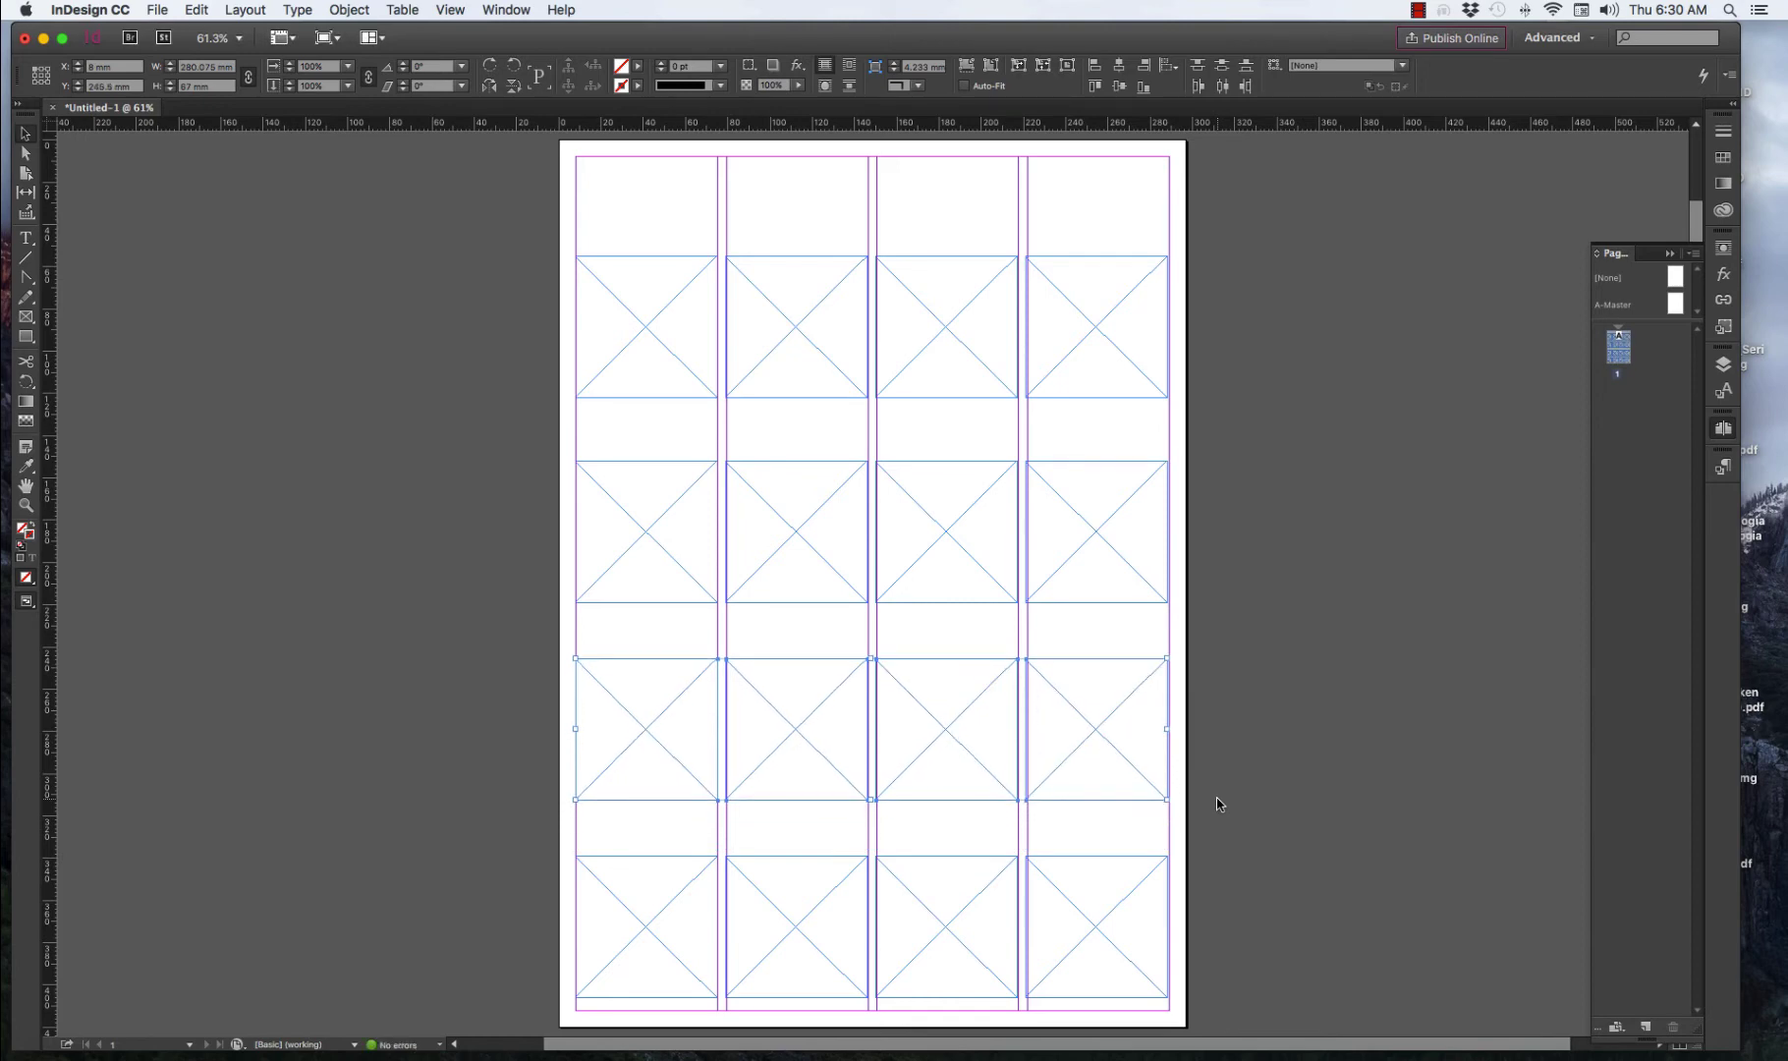
key("shift+Up")
key("shift+Up")
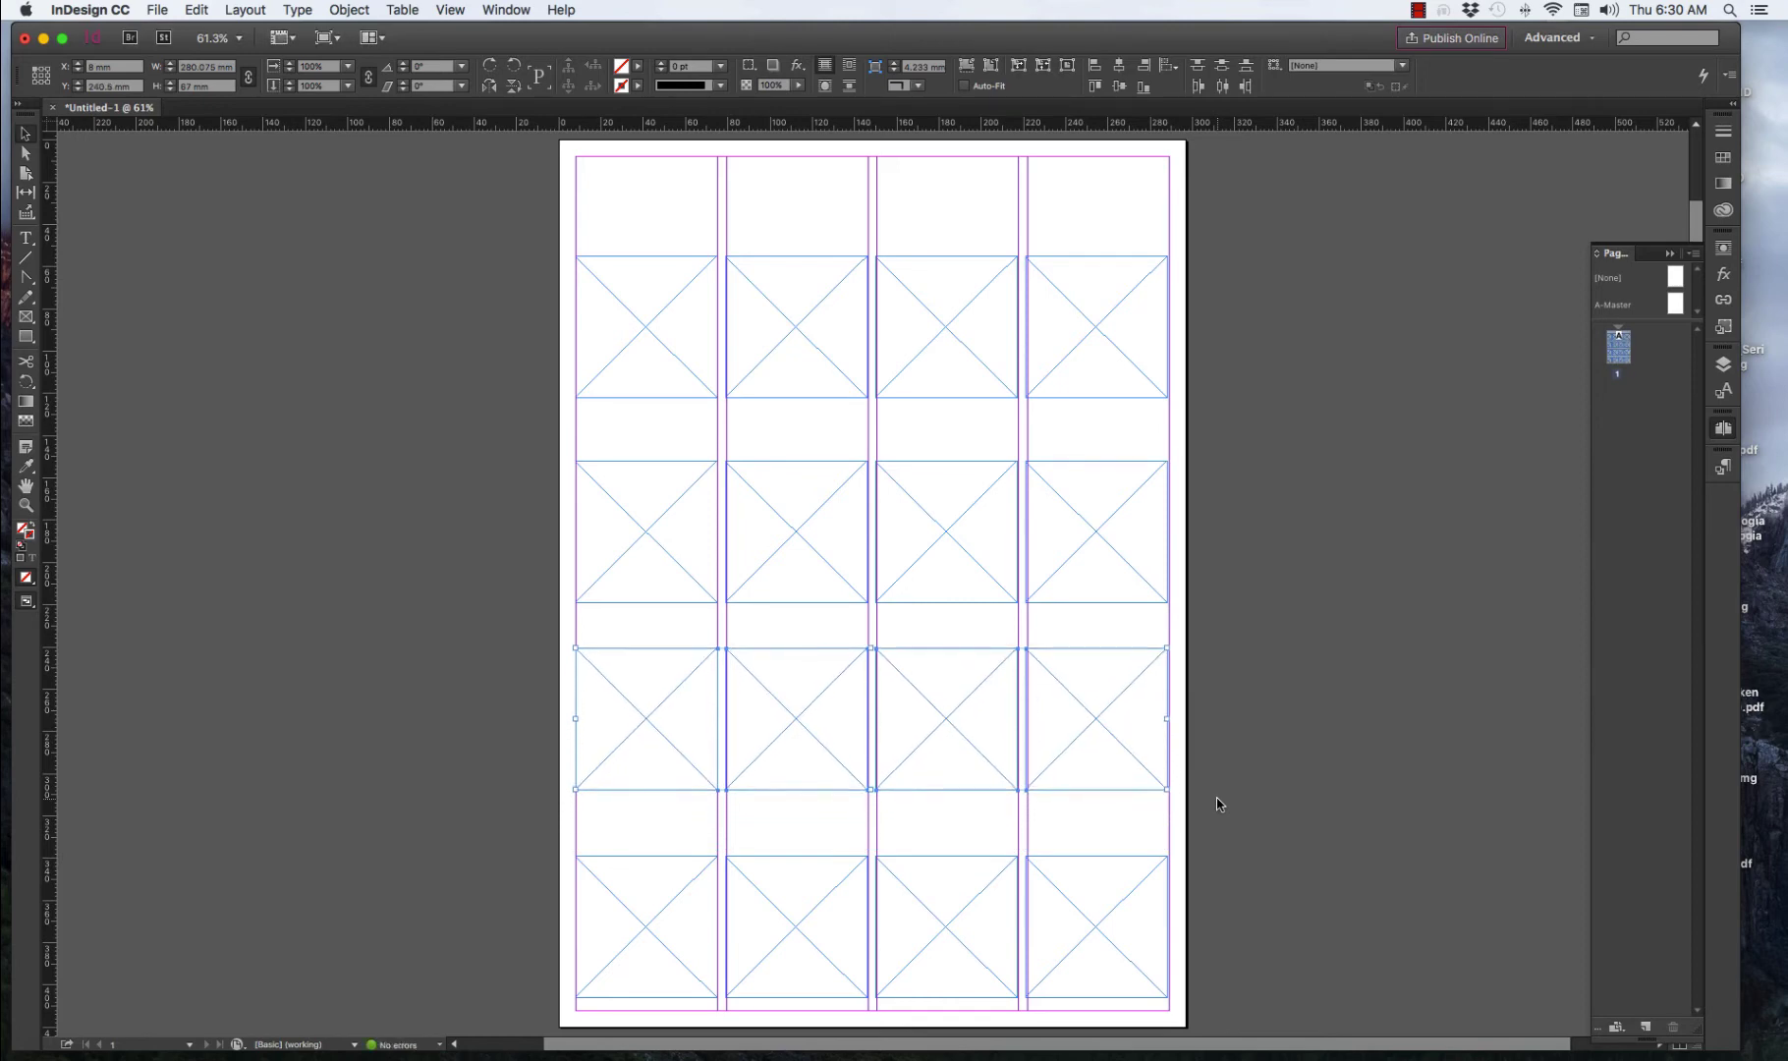
left_click_drag(567, 819, 1287, 955)
key("shift+Up")
key("shift+Up")
key("shift+Up")
key("shift+Up")
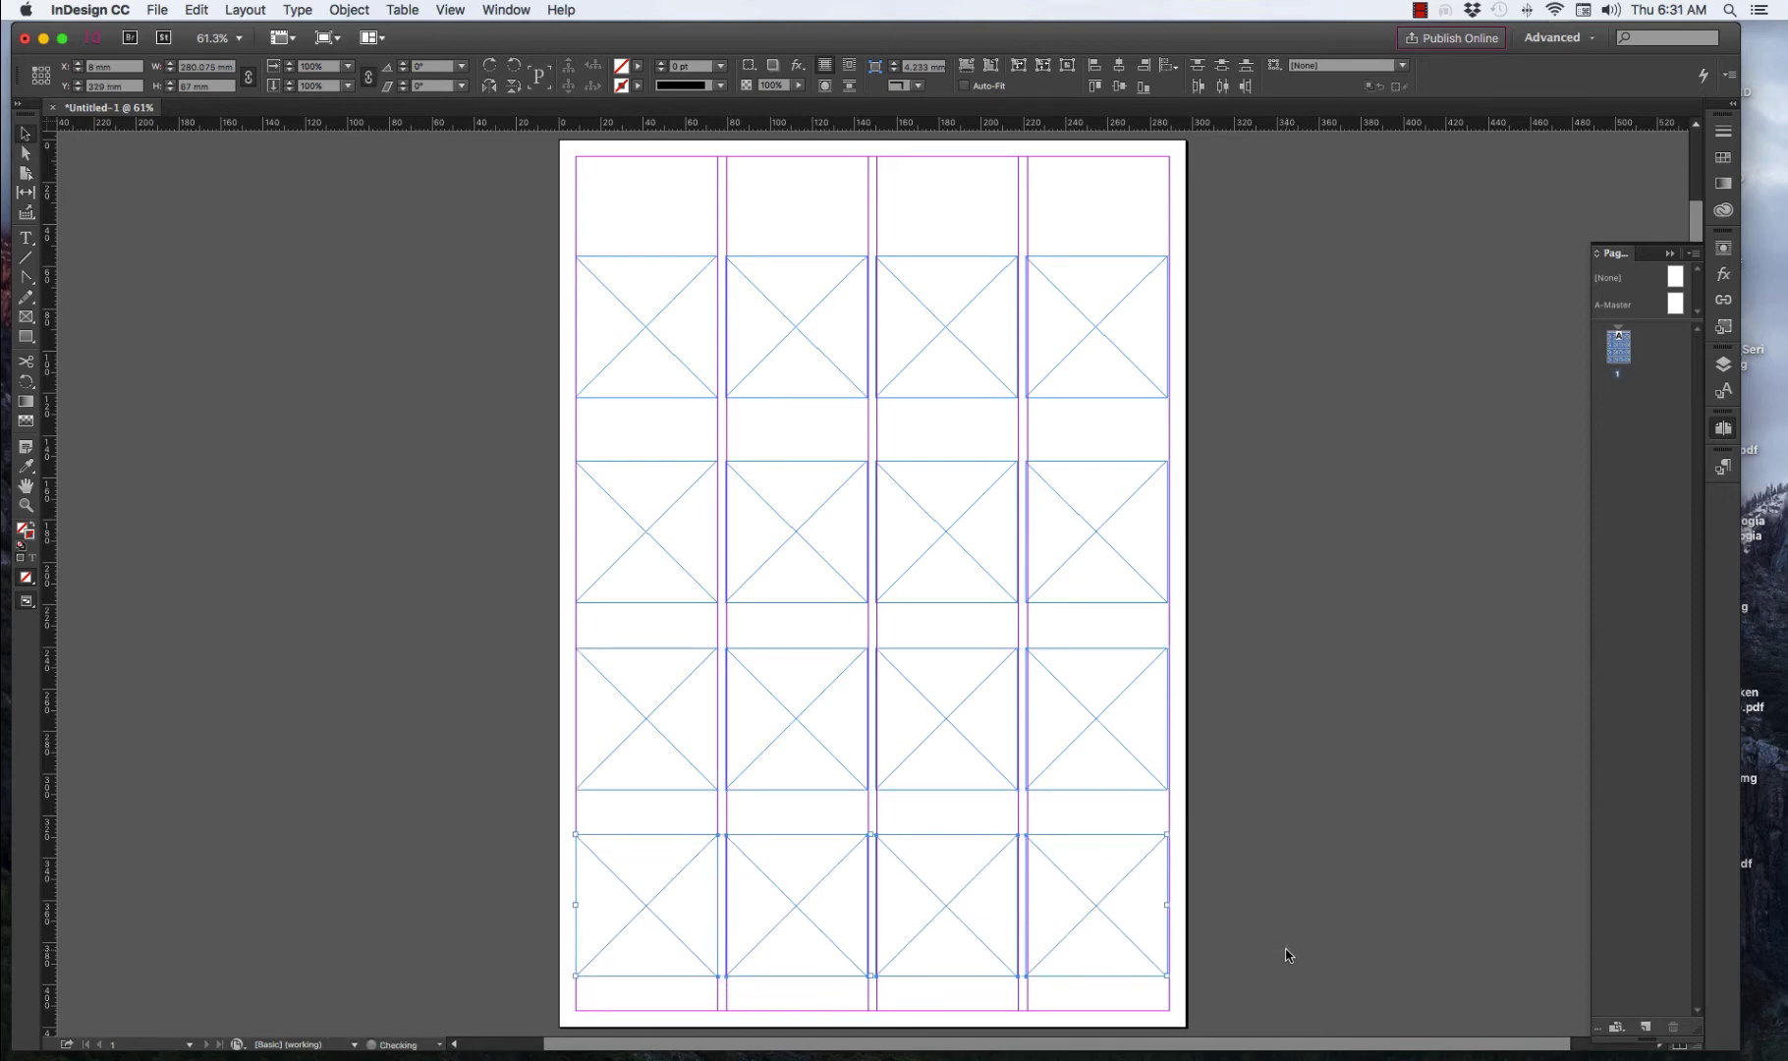
Move the second row down, then shift all frame rows up together.
left_click_drag(538, 343, 1262, 421)
key("shift+Down")
key("shift+Down")
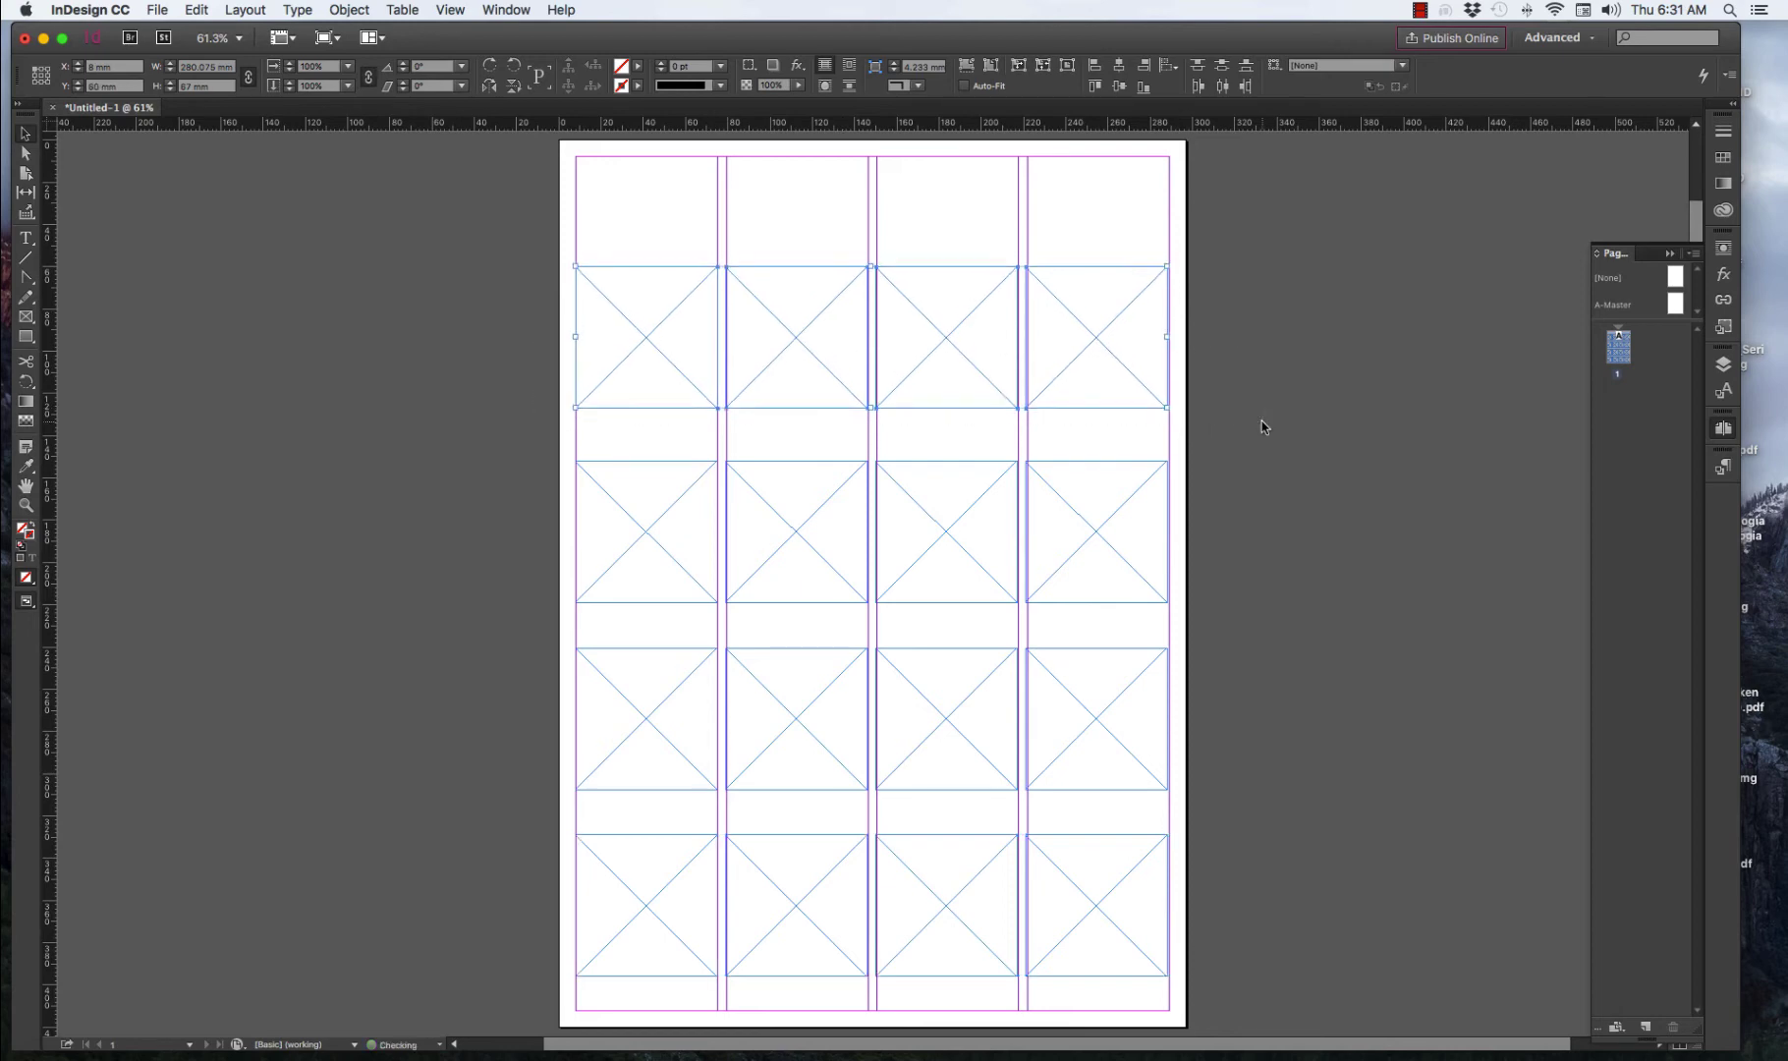
key("shift+Down")
key("super+a")
key("shift+Up")
key("shift+Up")
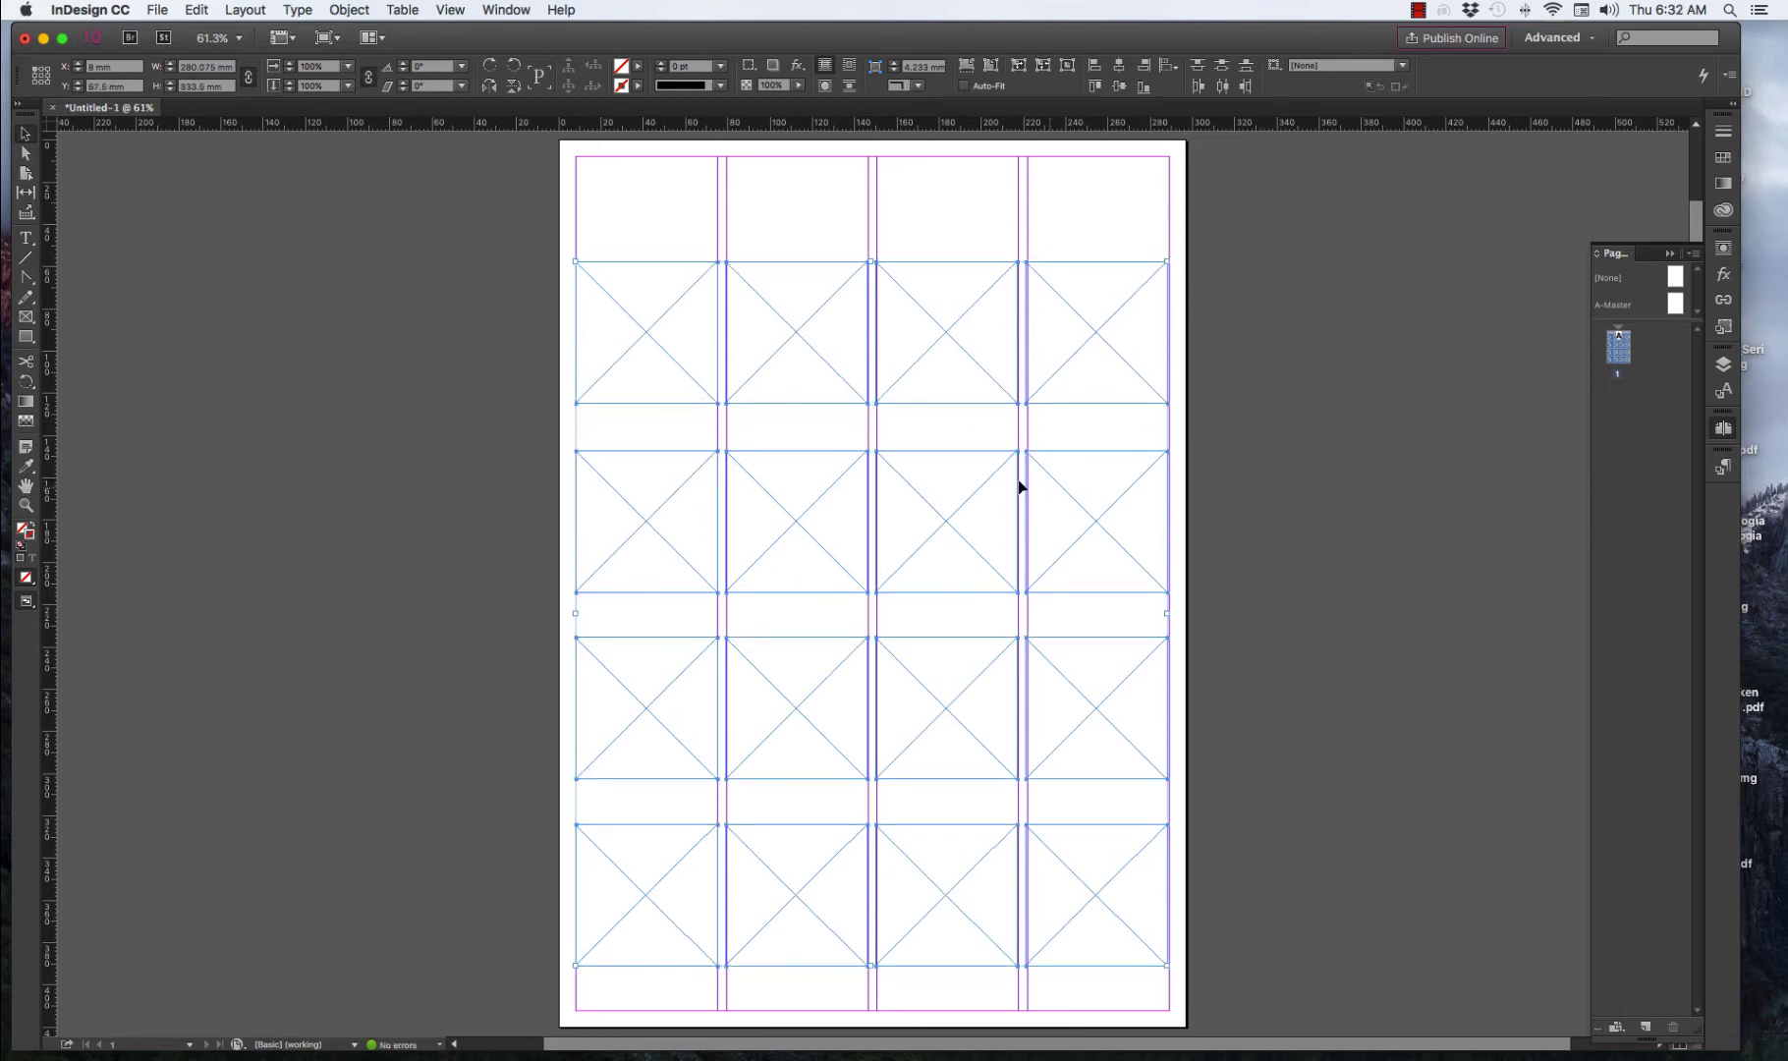
Draw a text frame over the top of the two middle columns and type the heading RESEARCH.
left_click(27, 238)
left_click_drag(727, 157, 1027, 202)
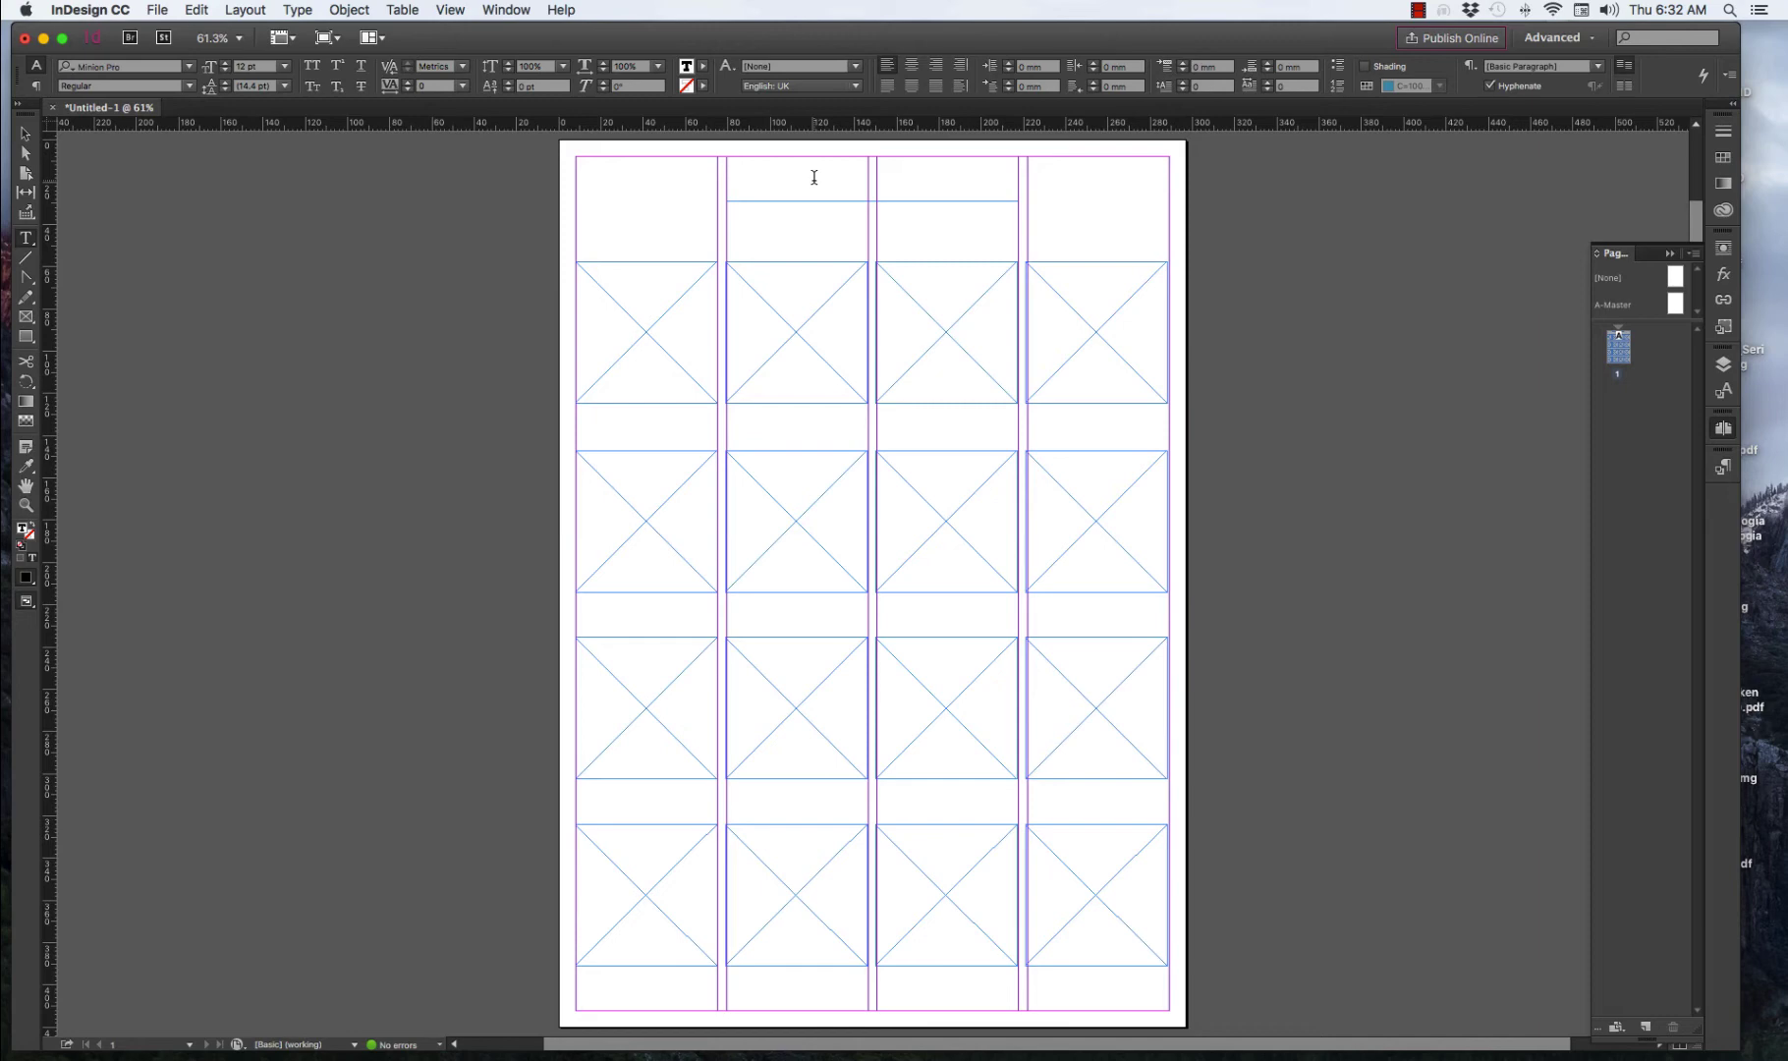
type("ReSEARCH")
With the RESEARCH heading selected, add Paragraph Style 1 in the Paragraph Styles panel.
left_click_drag(790, 160, 686, 161)
left_click(806, 171)
left_click(1724, 468)
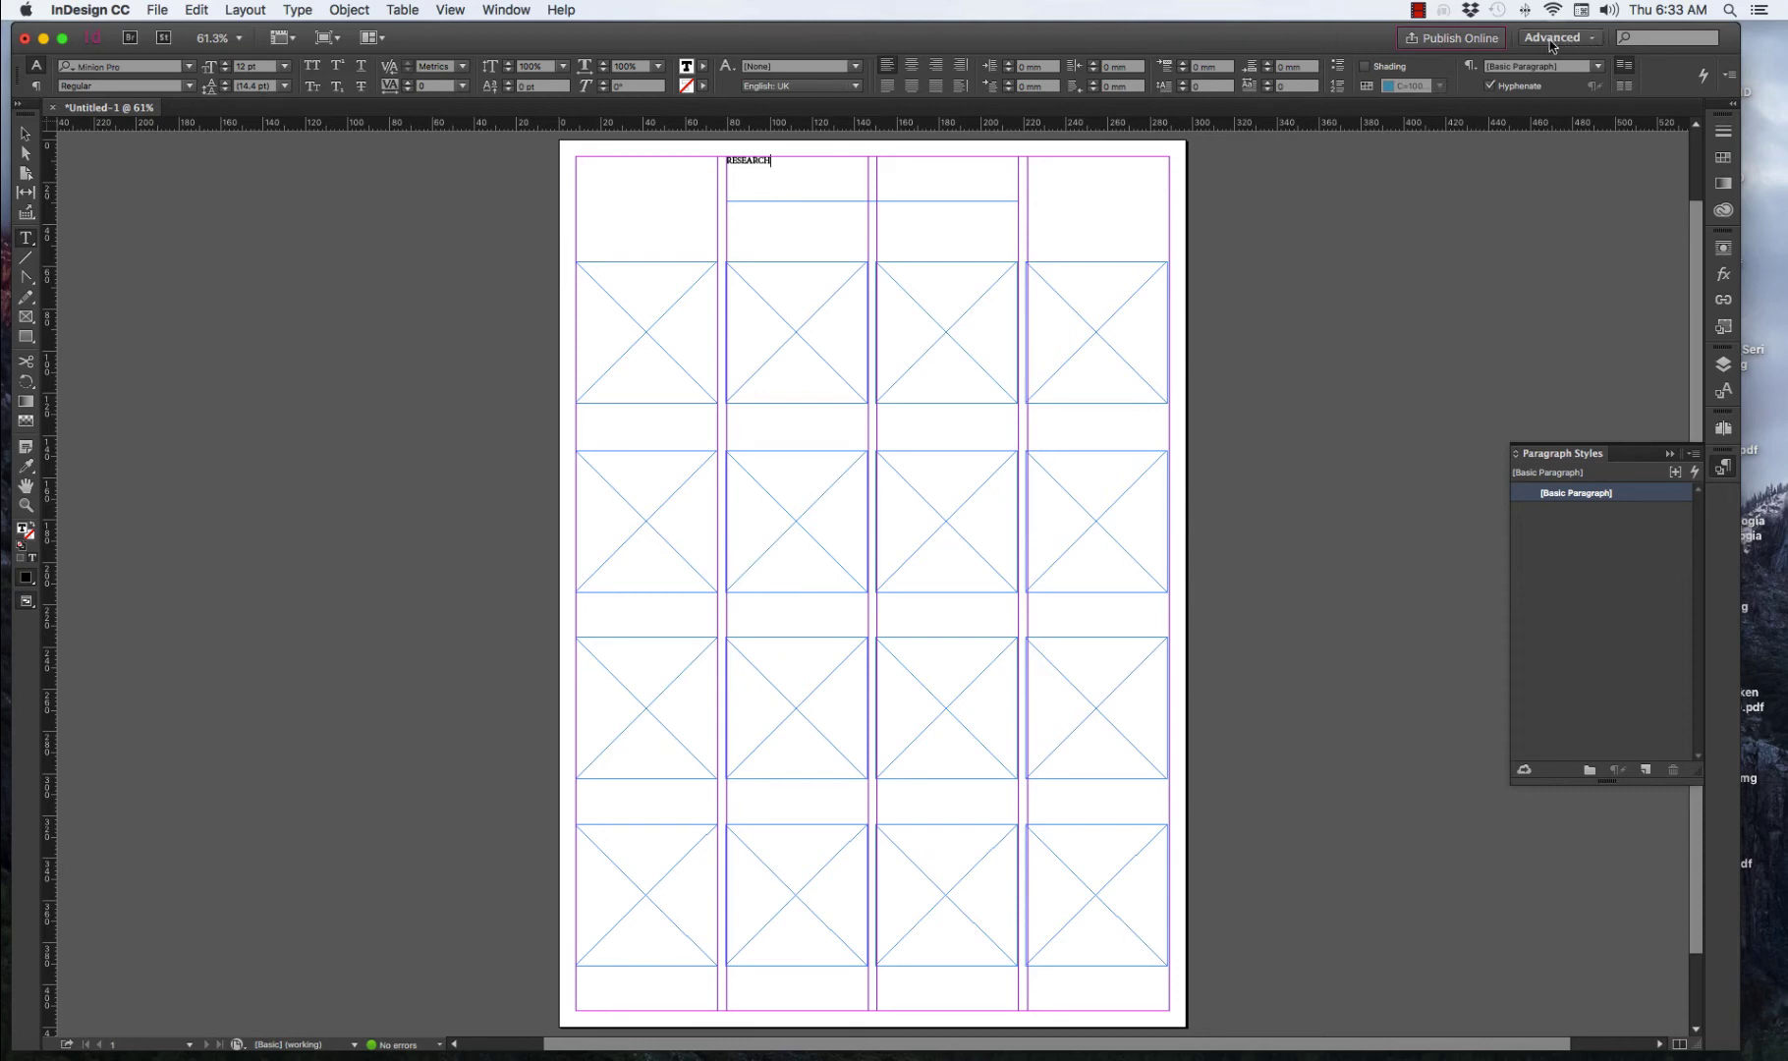
left_click(1595, 41)
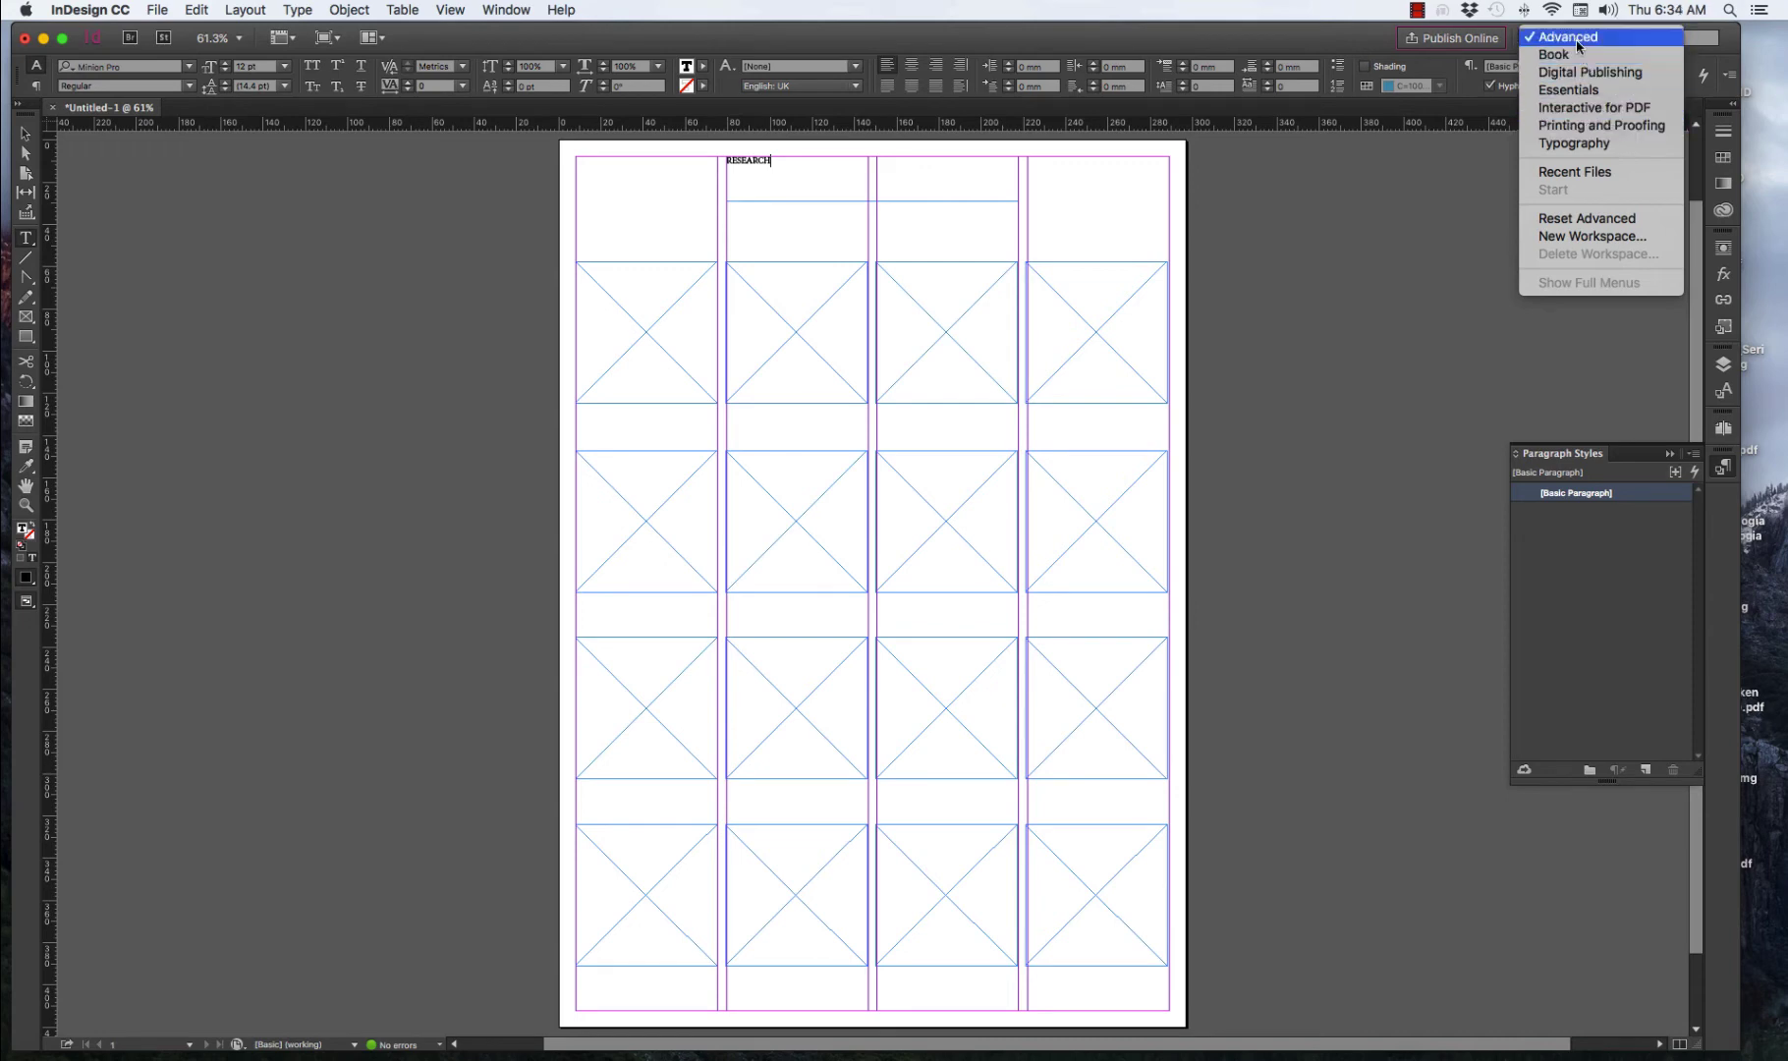
left_click(1575, 37)
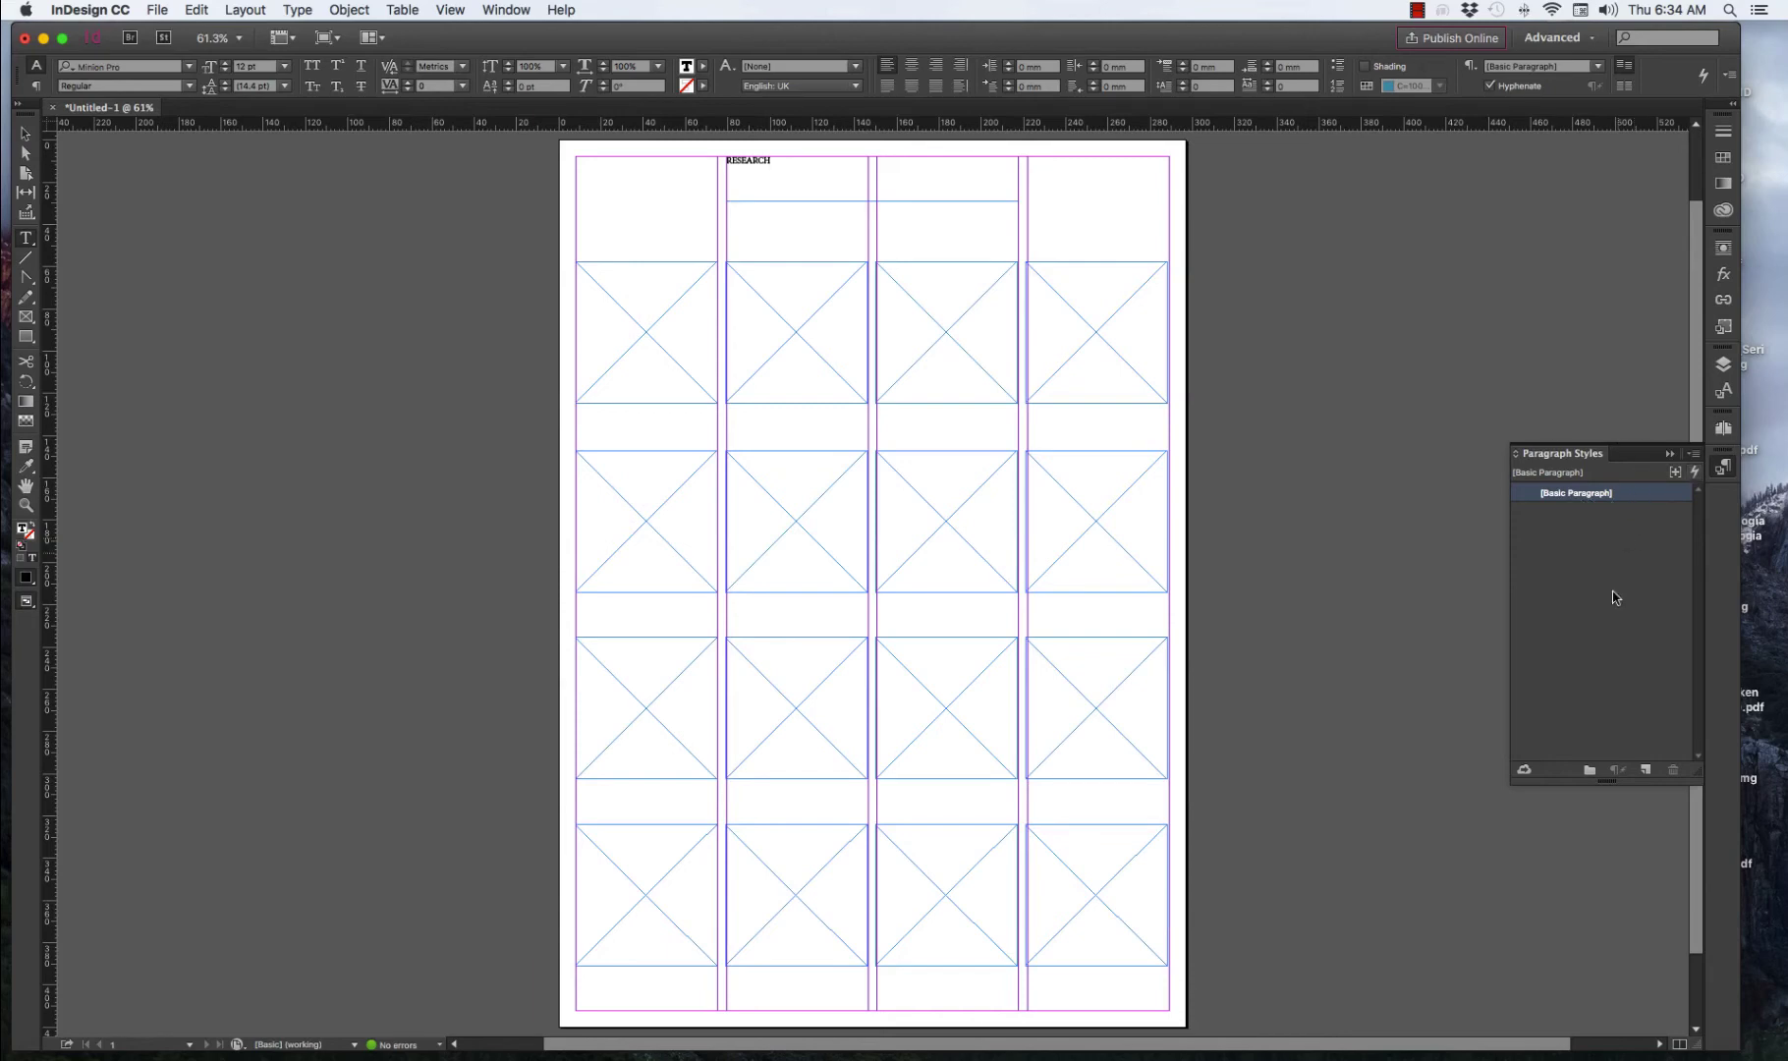
left_click(1646, 772)
Apply the new style to RESEARCH, rename it HEADING, and set Arial Bold 36 pt.
left_click(1596, 513)
double_click(1596, 513)
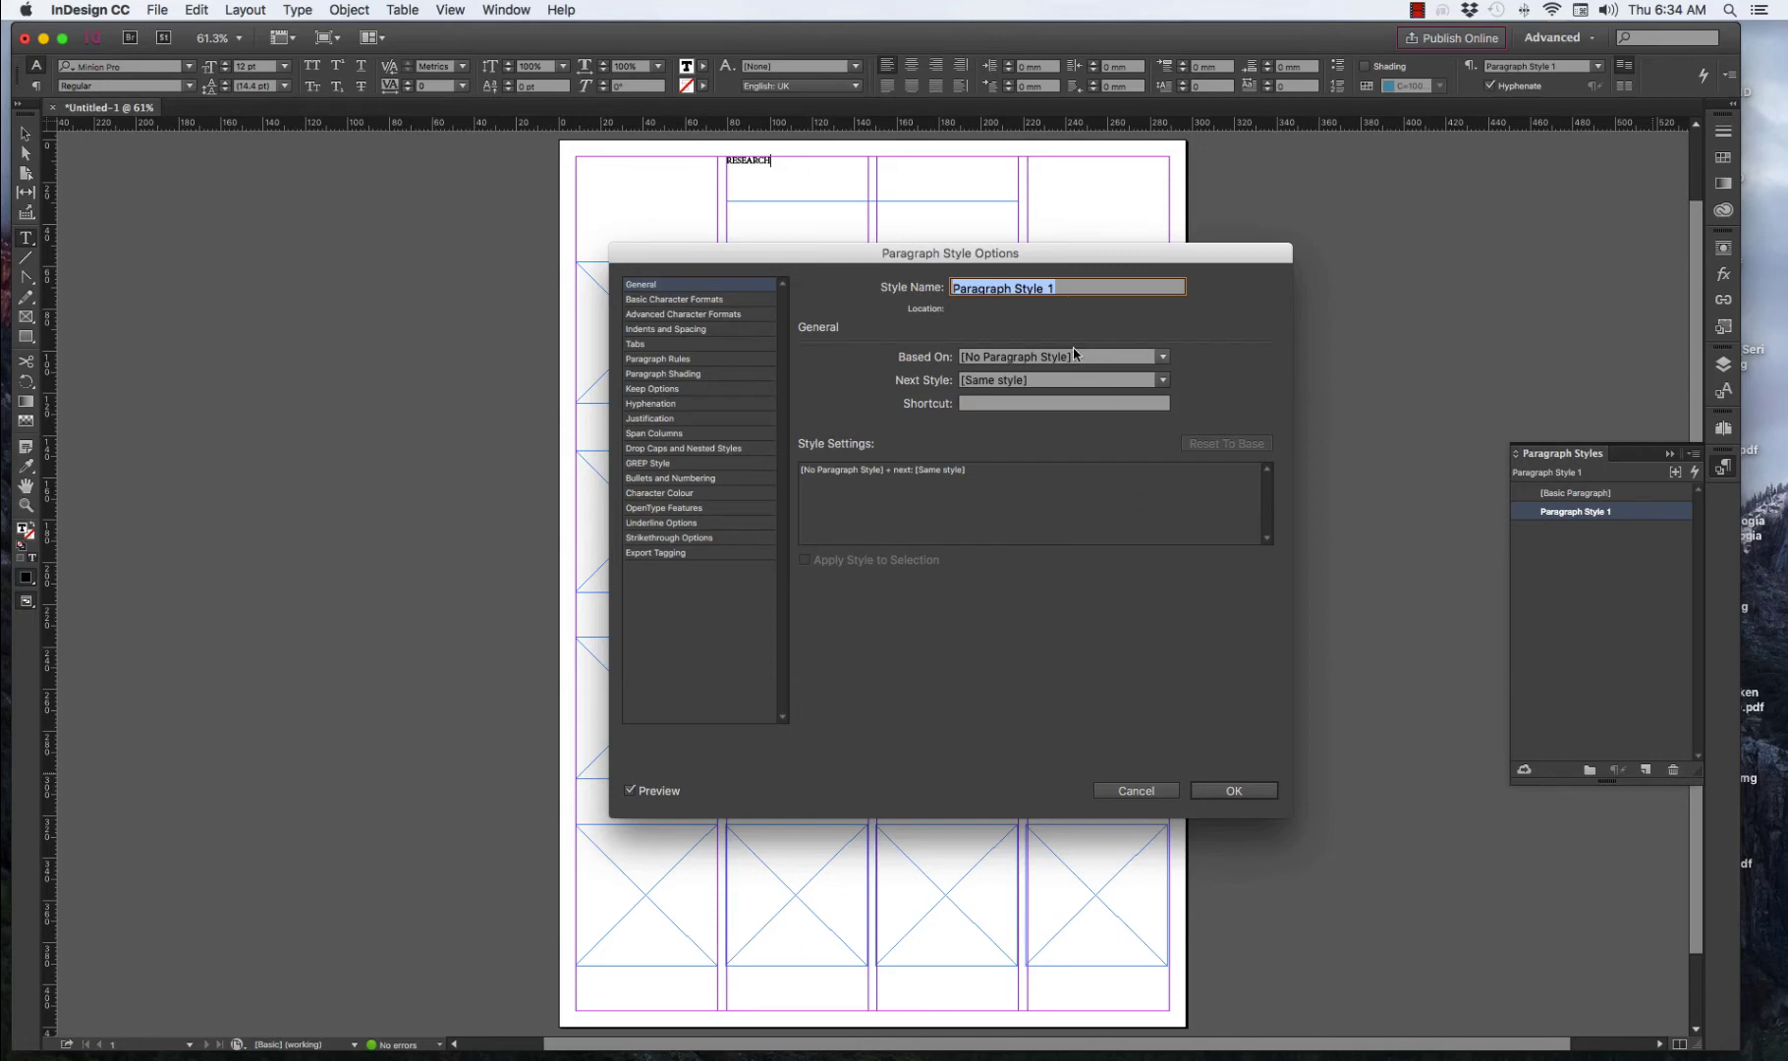
type("HEADING")
left_click(654, 300)
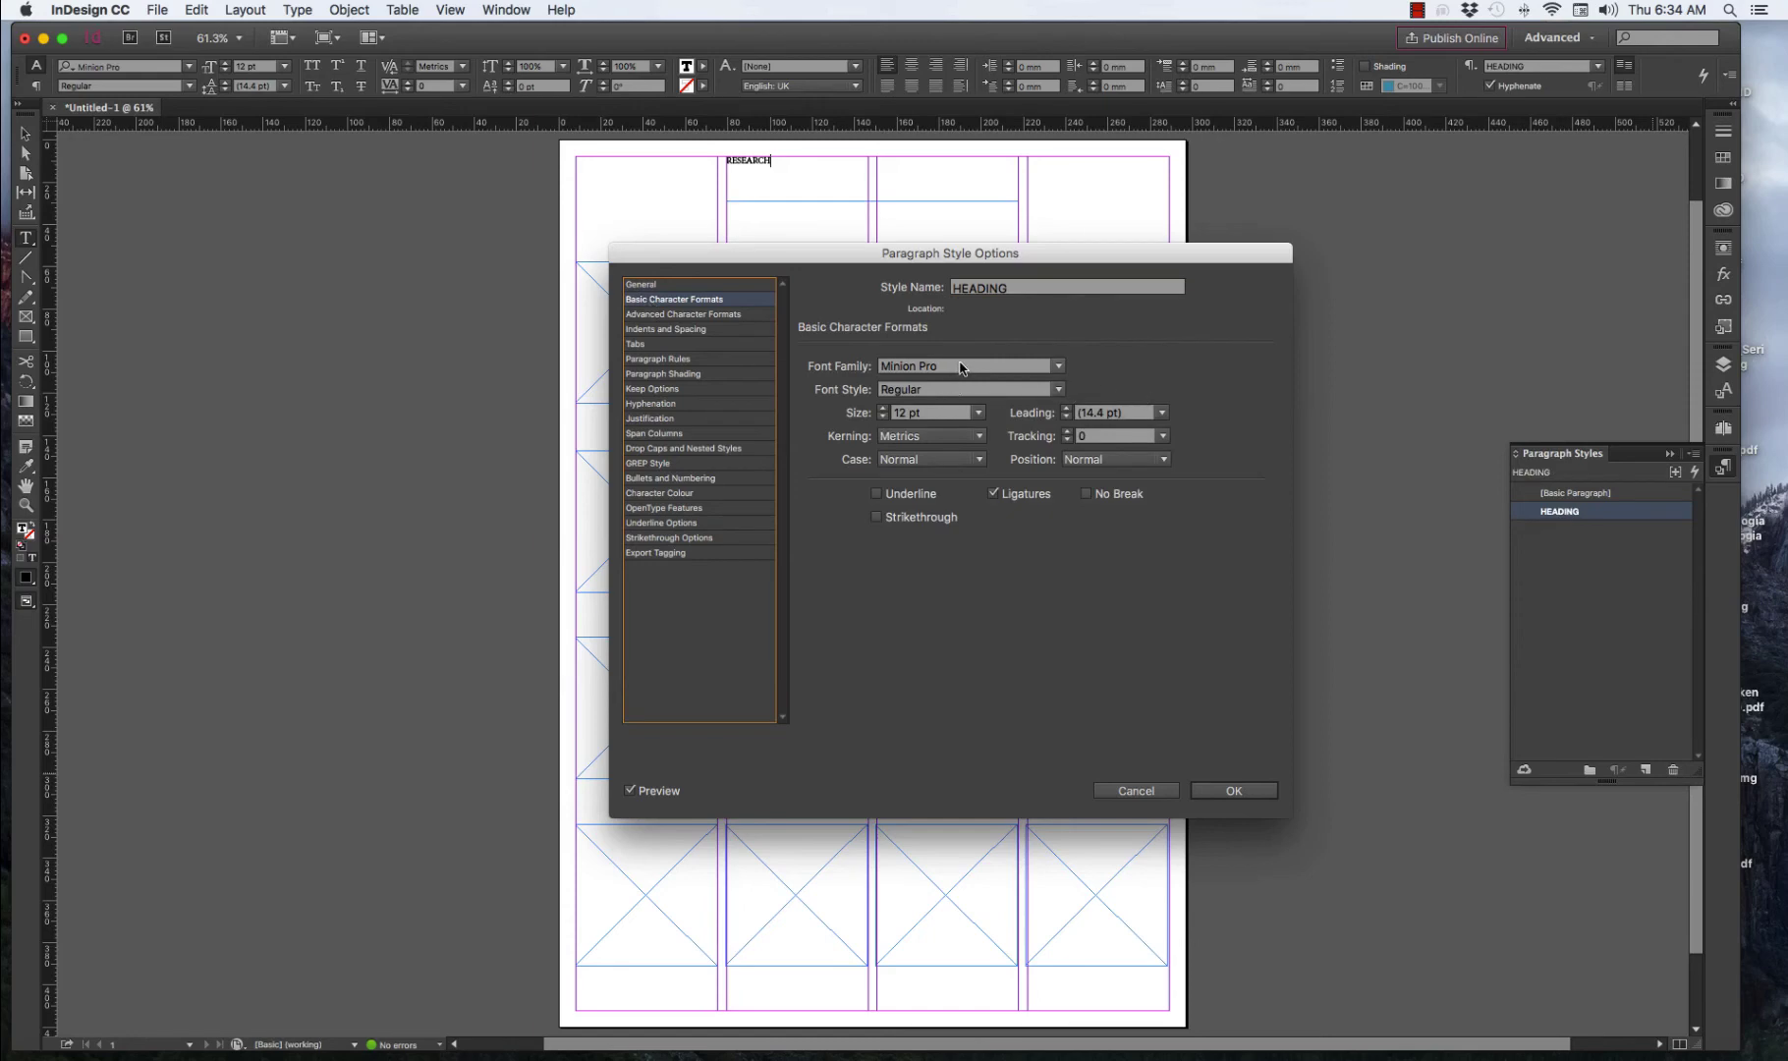
left_click_drag(970, 368, 858, 368)
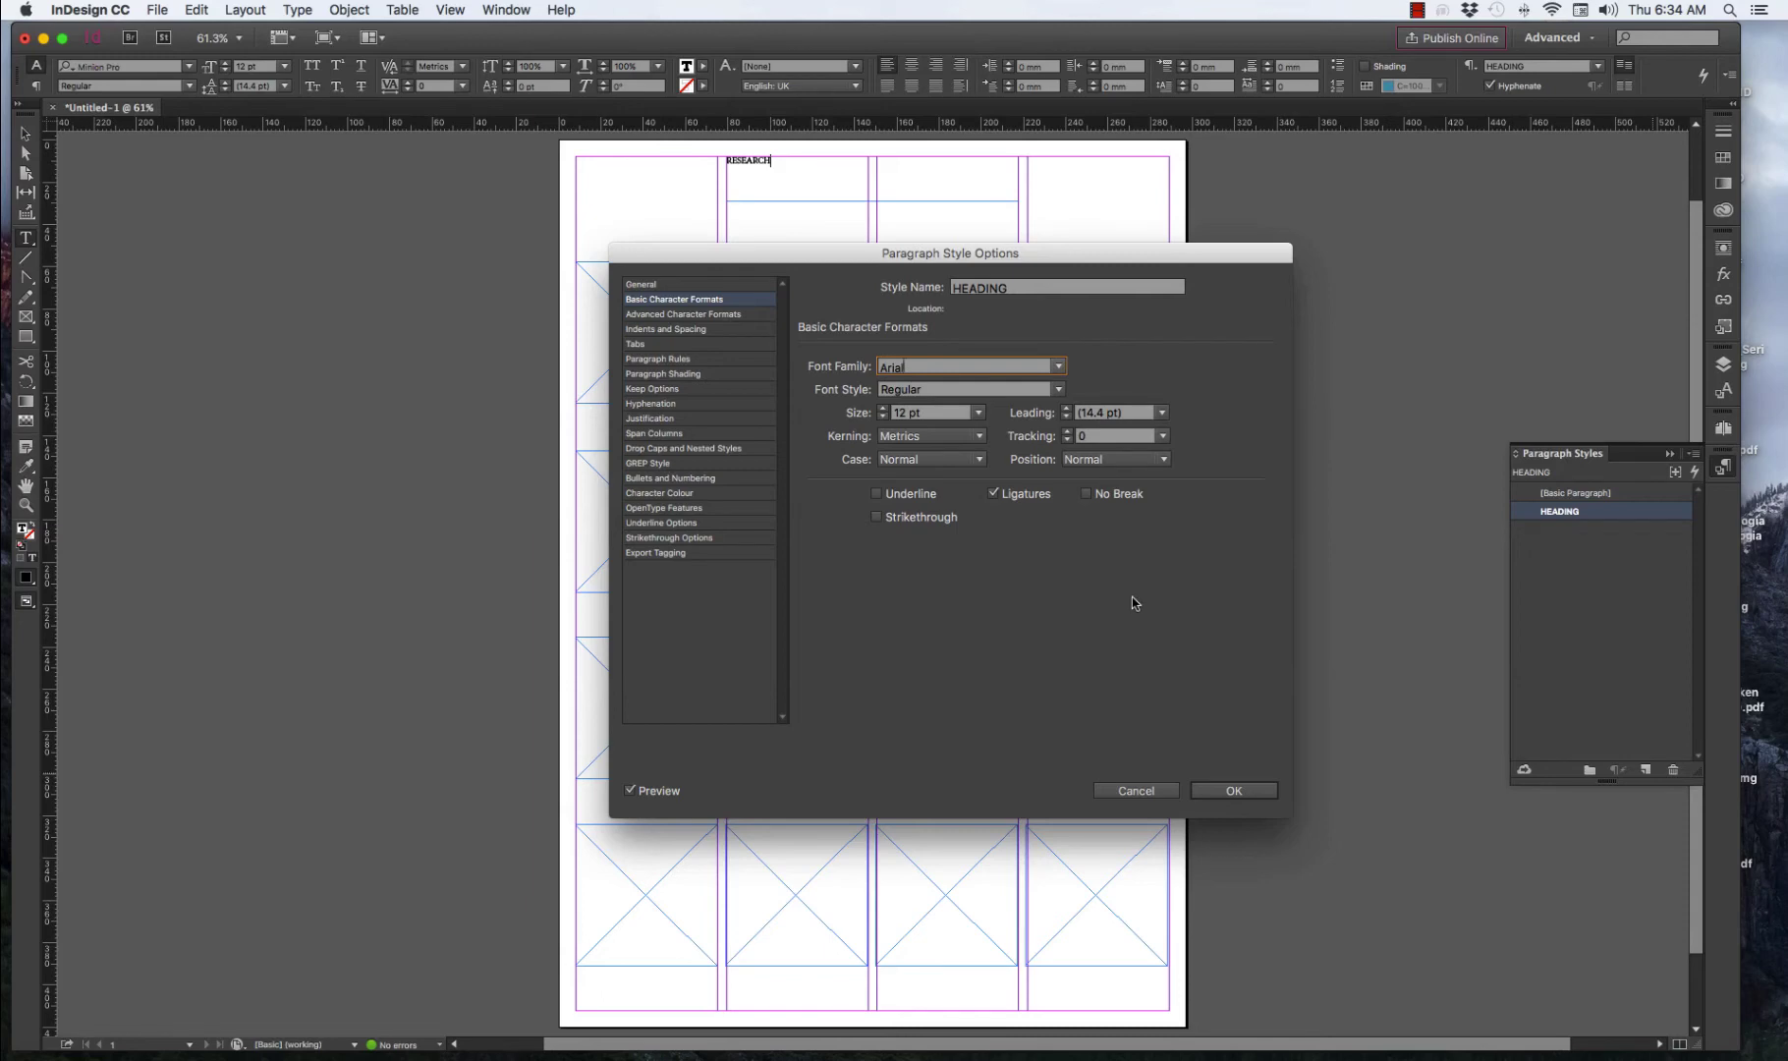
left_click(1059, 389)
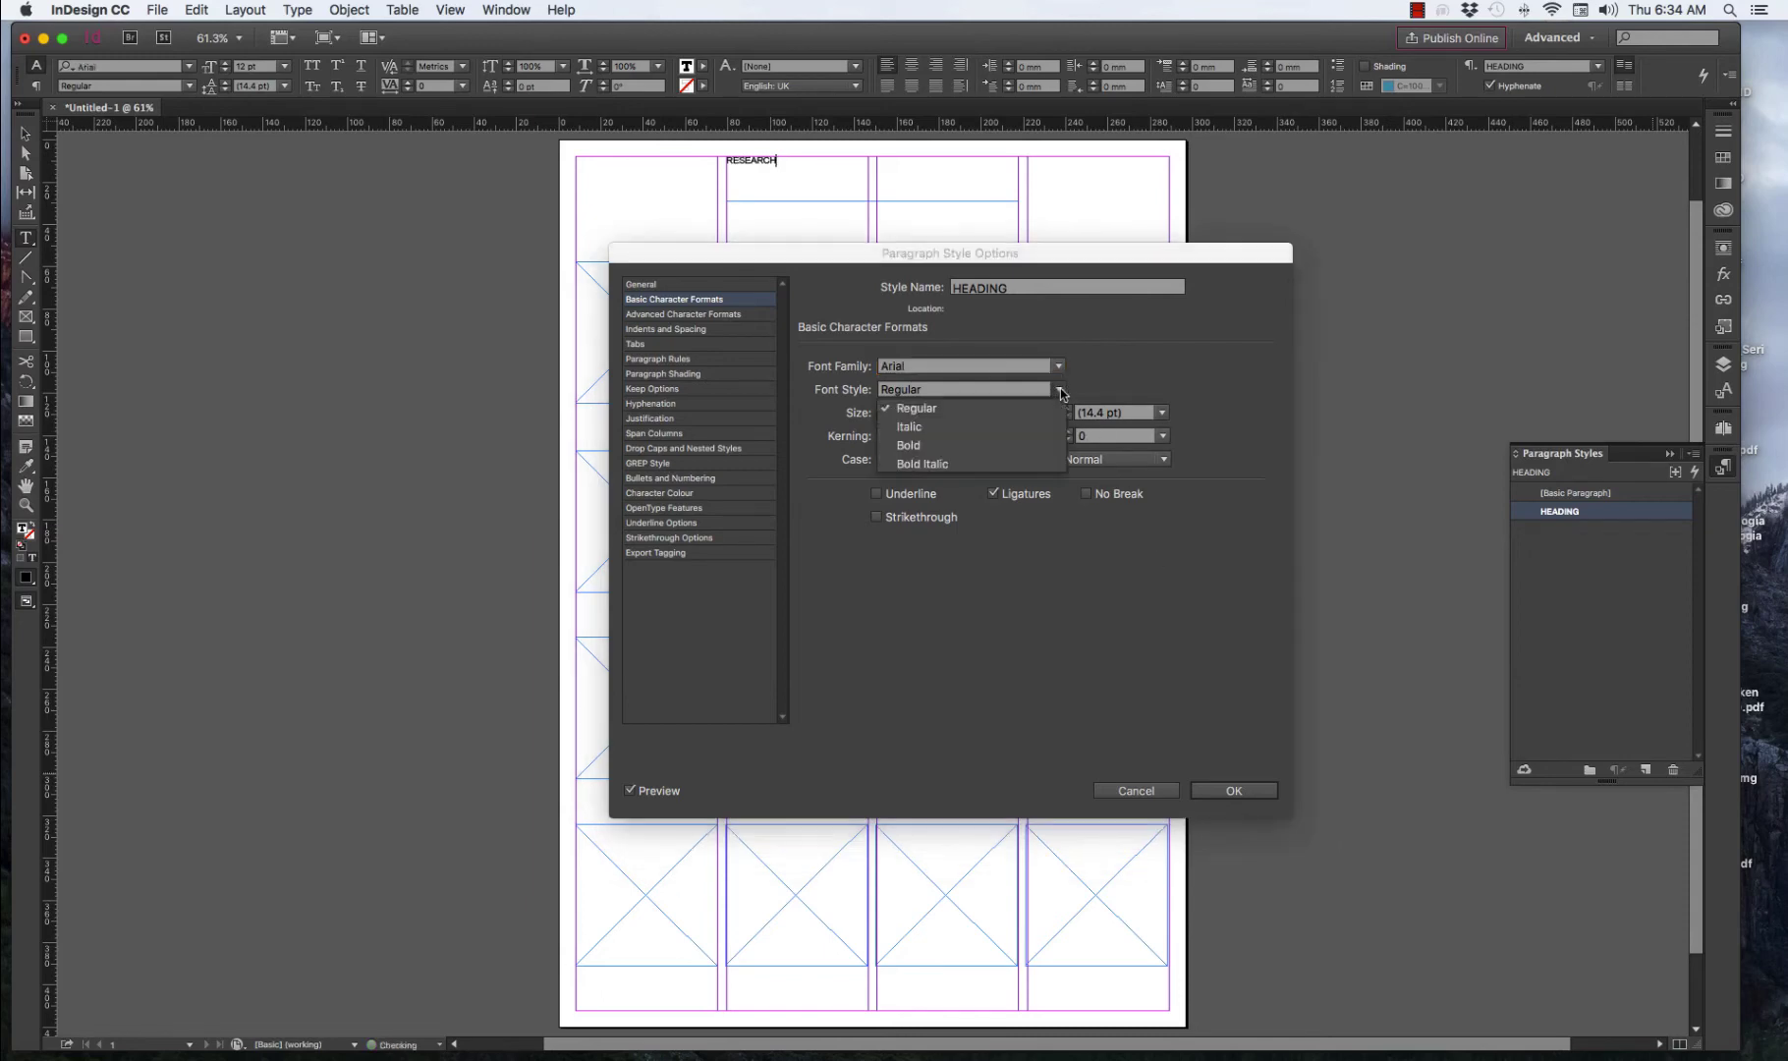
left_click(910, 445)
left_click(978, 414)
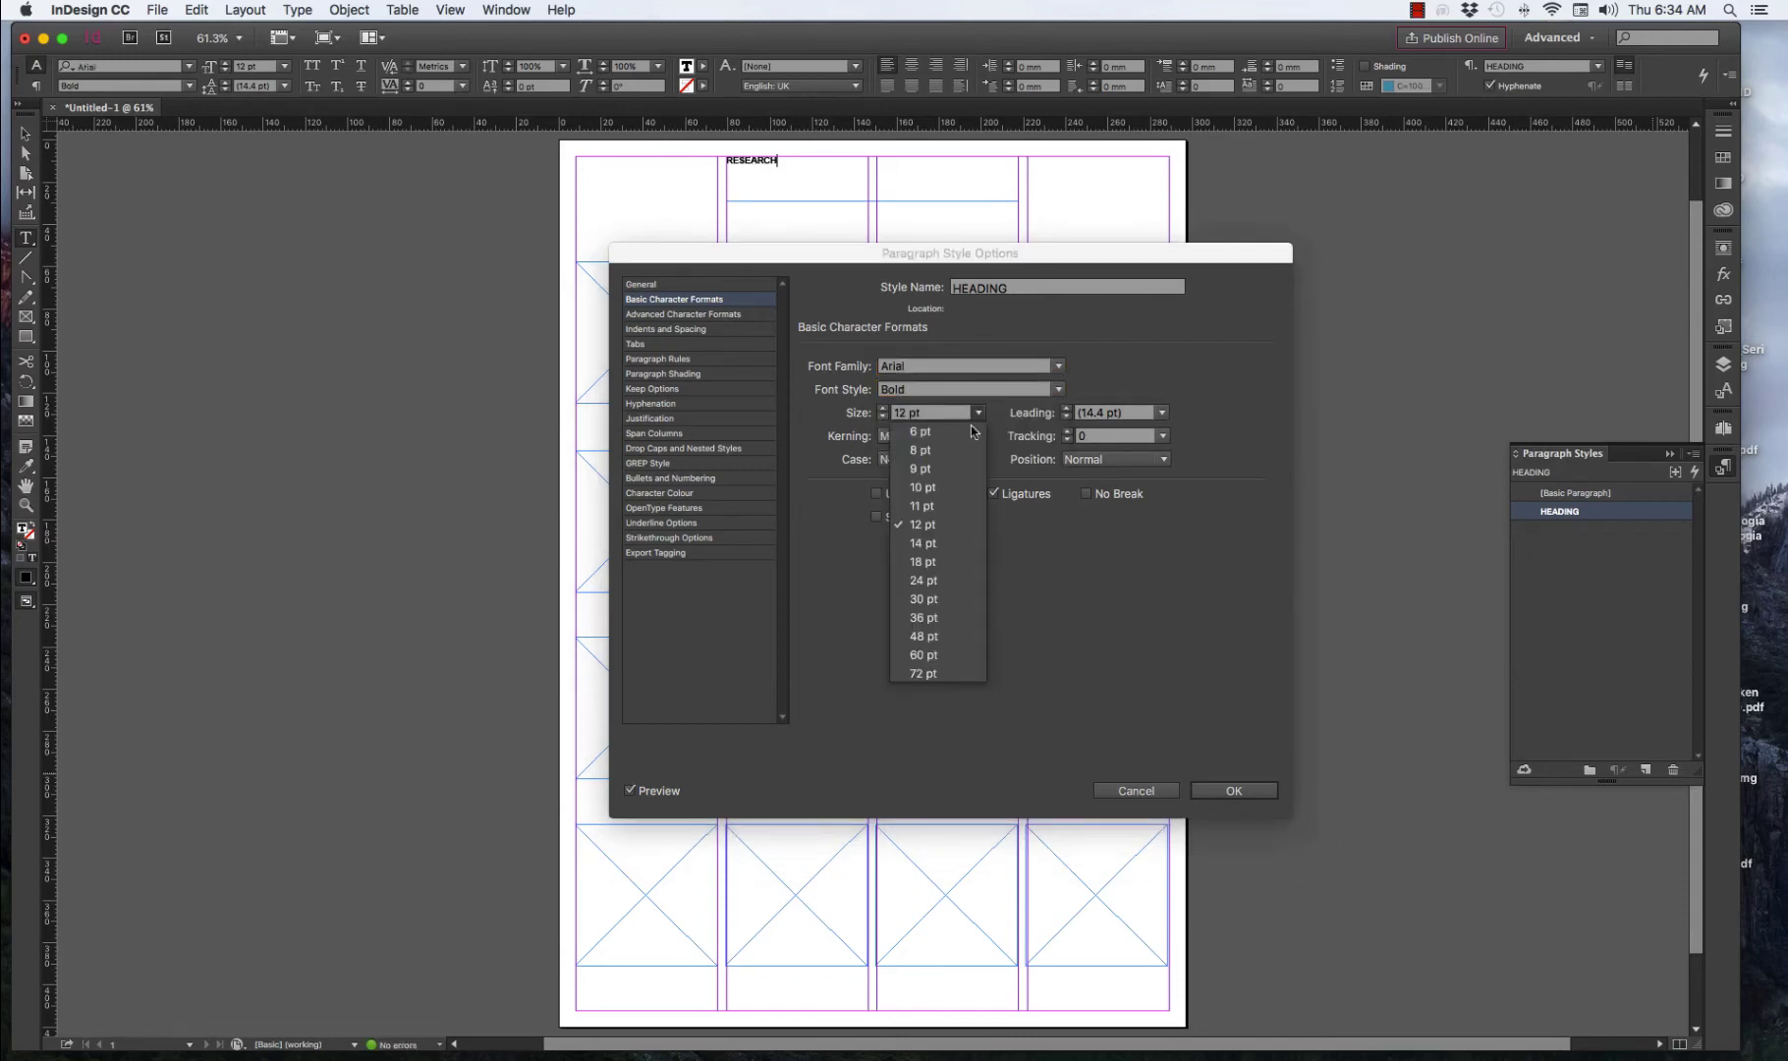
left_click(924, 617)
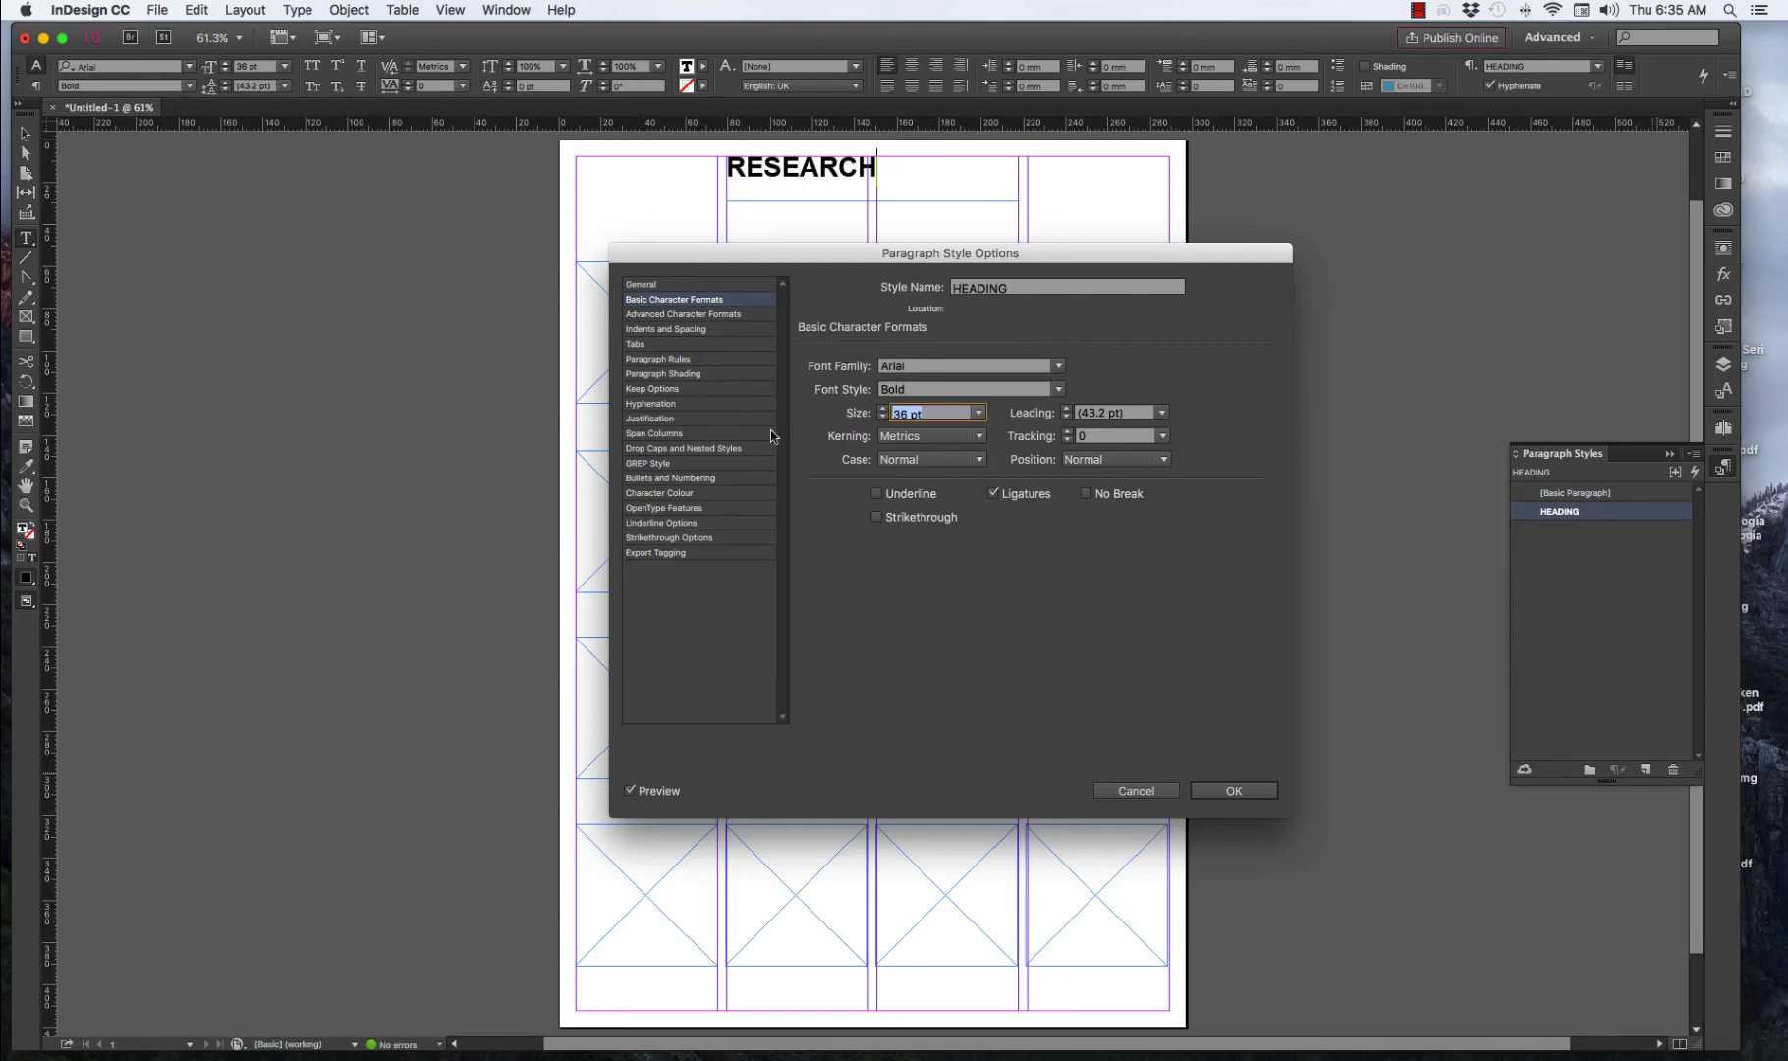
Set the HEADING style's alignment to Centre and confirm the style settings.
left_click(644, 331)
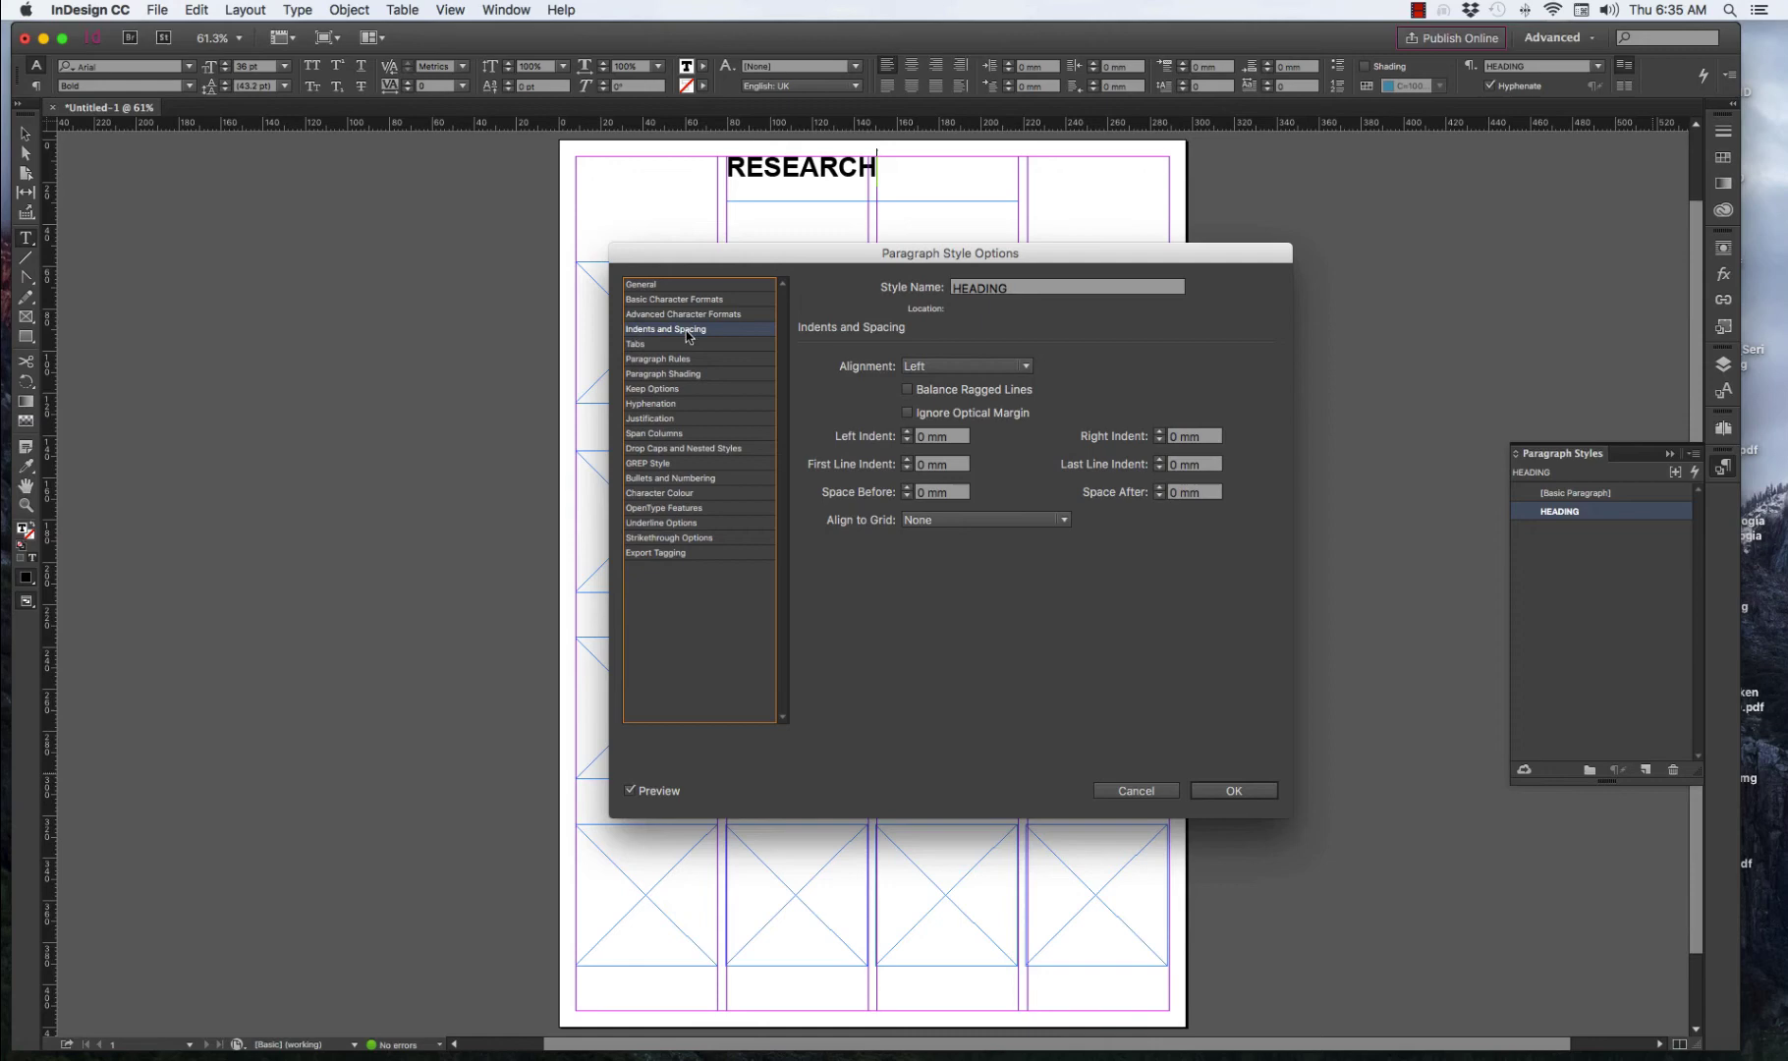
left_click(1025, 366)
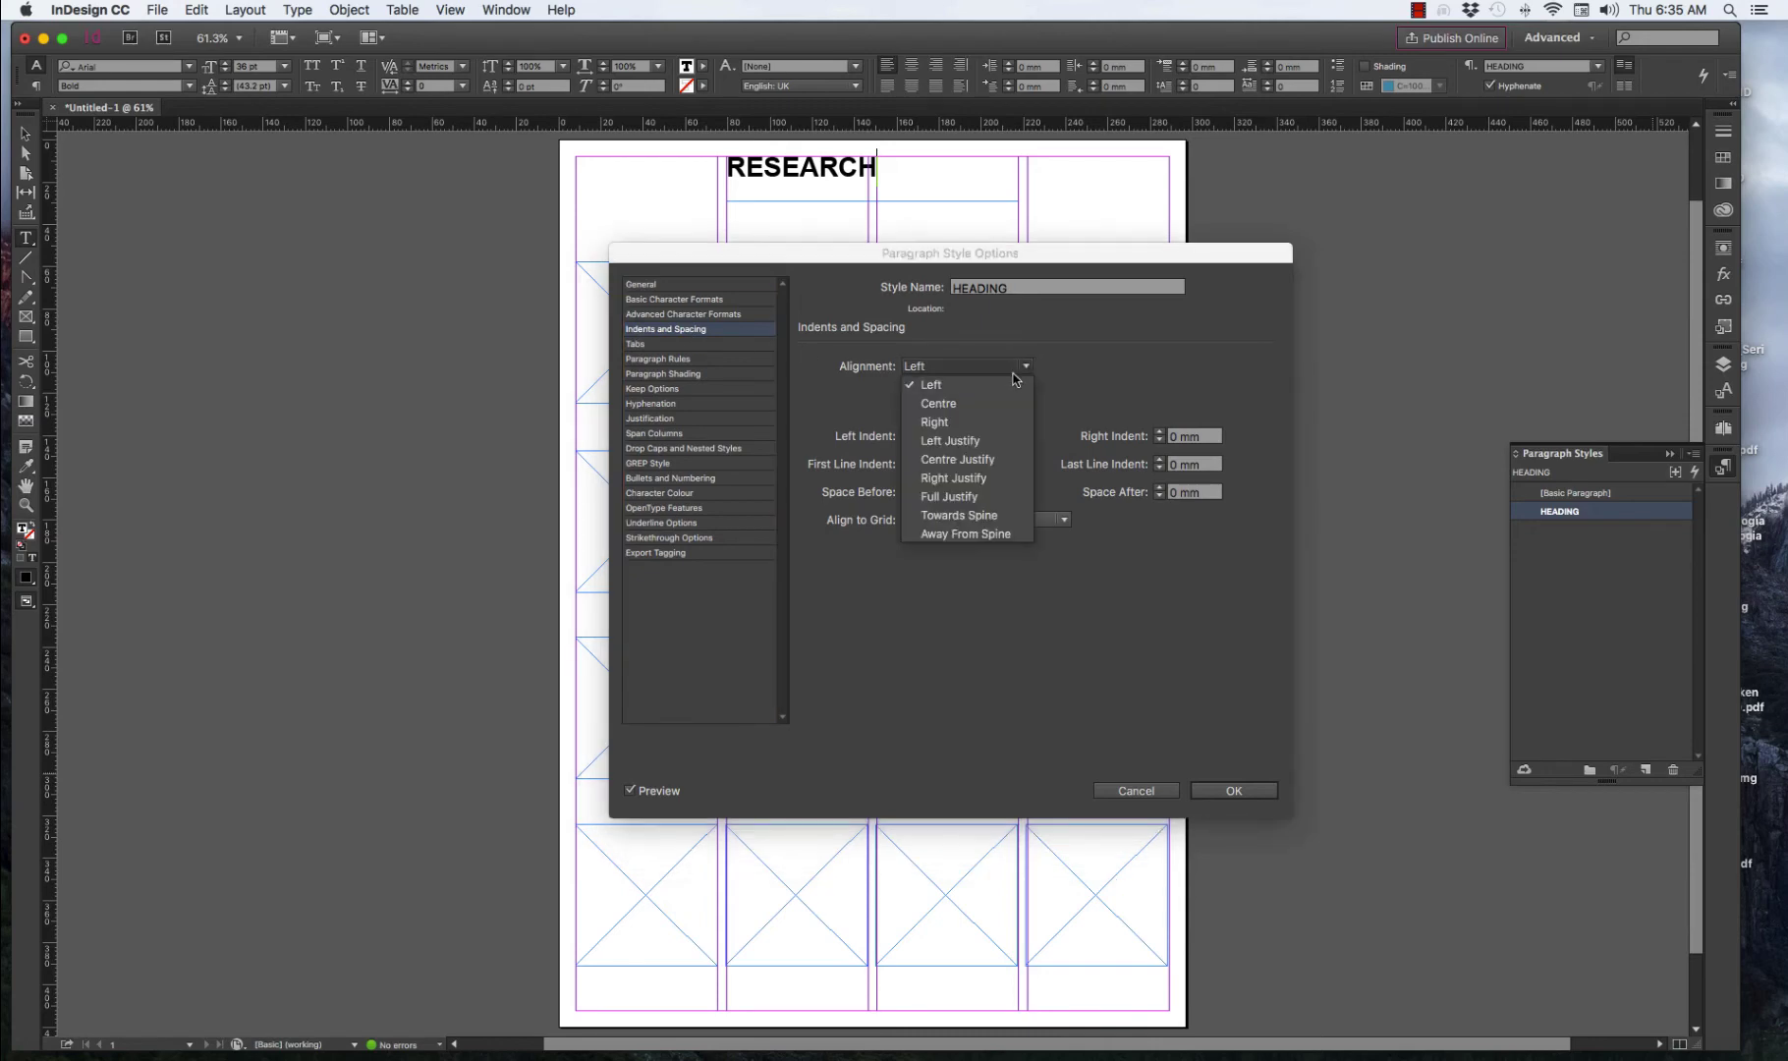
left_click(999, 404)
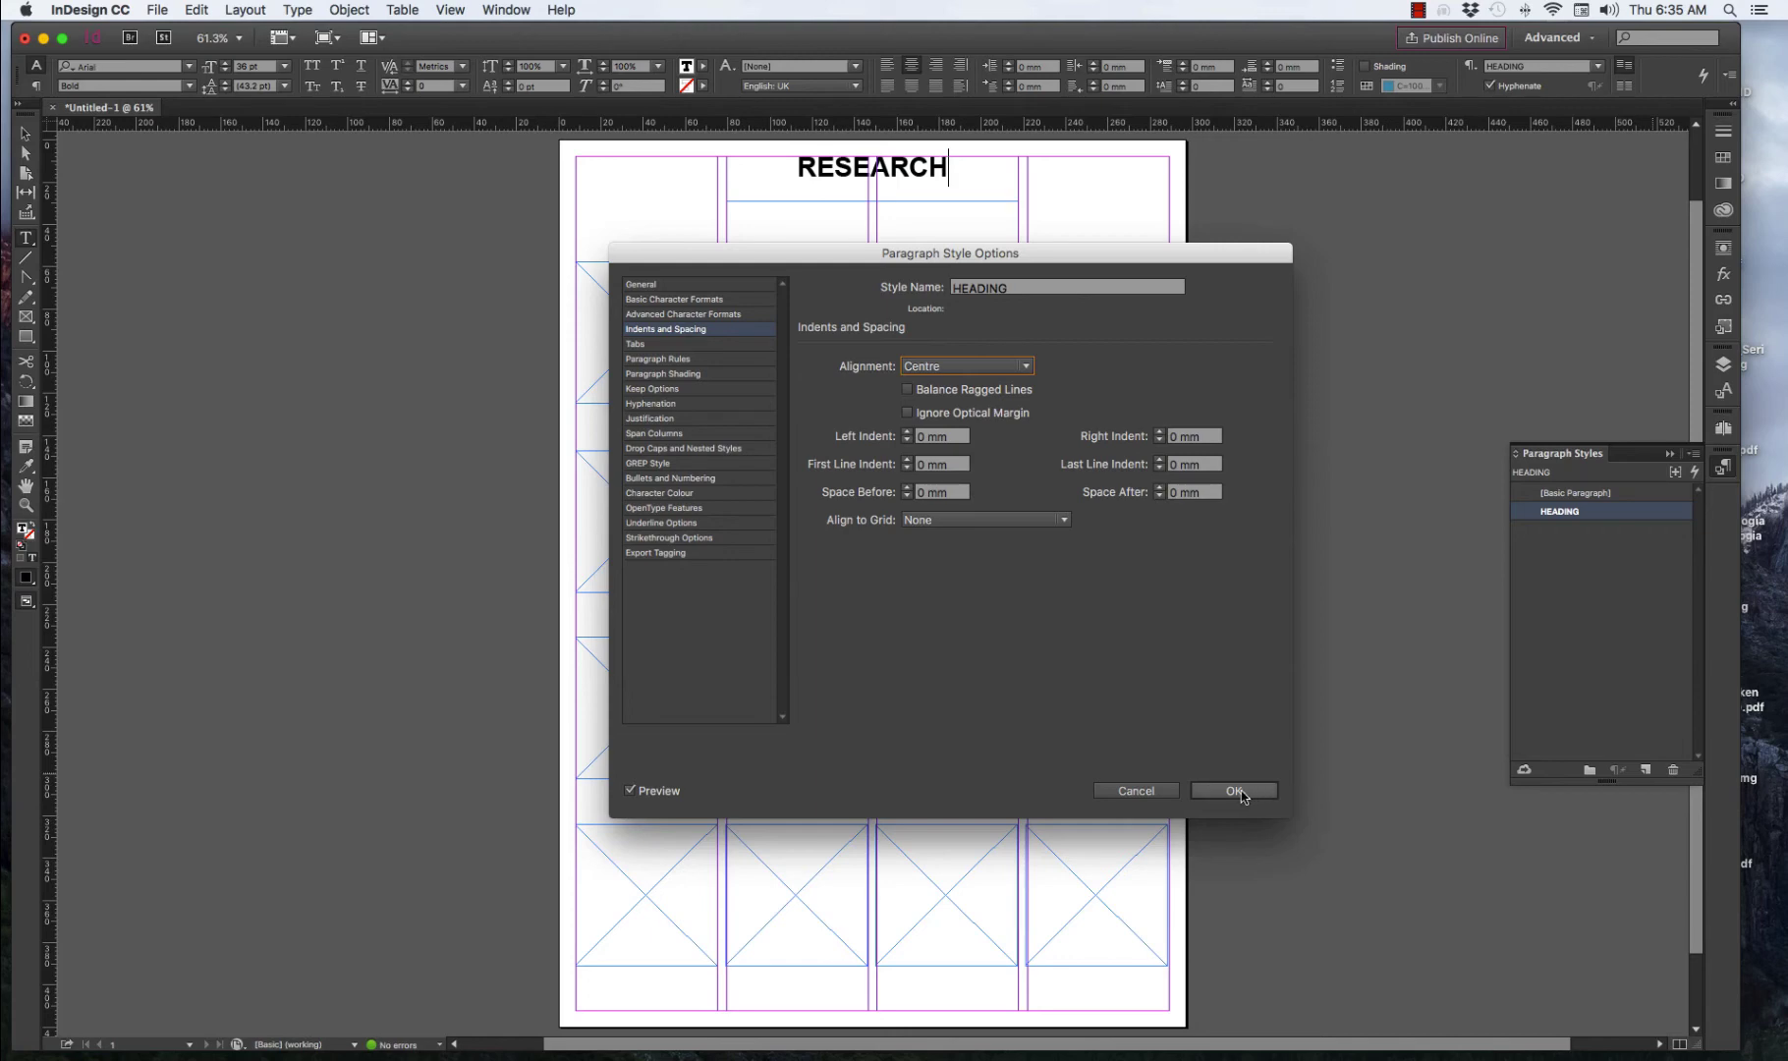
left_click(1235, 791)
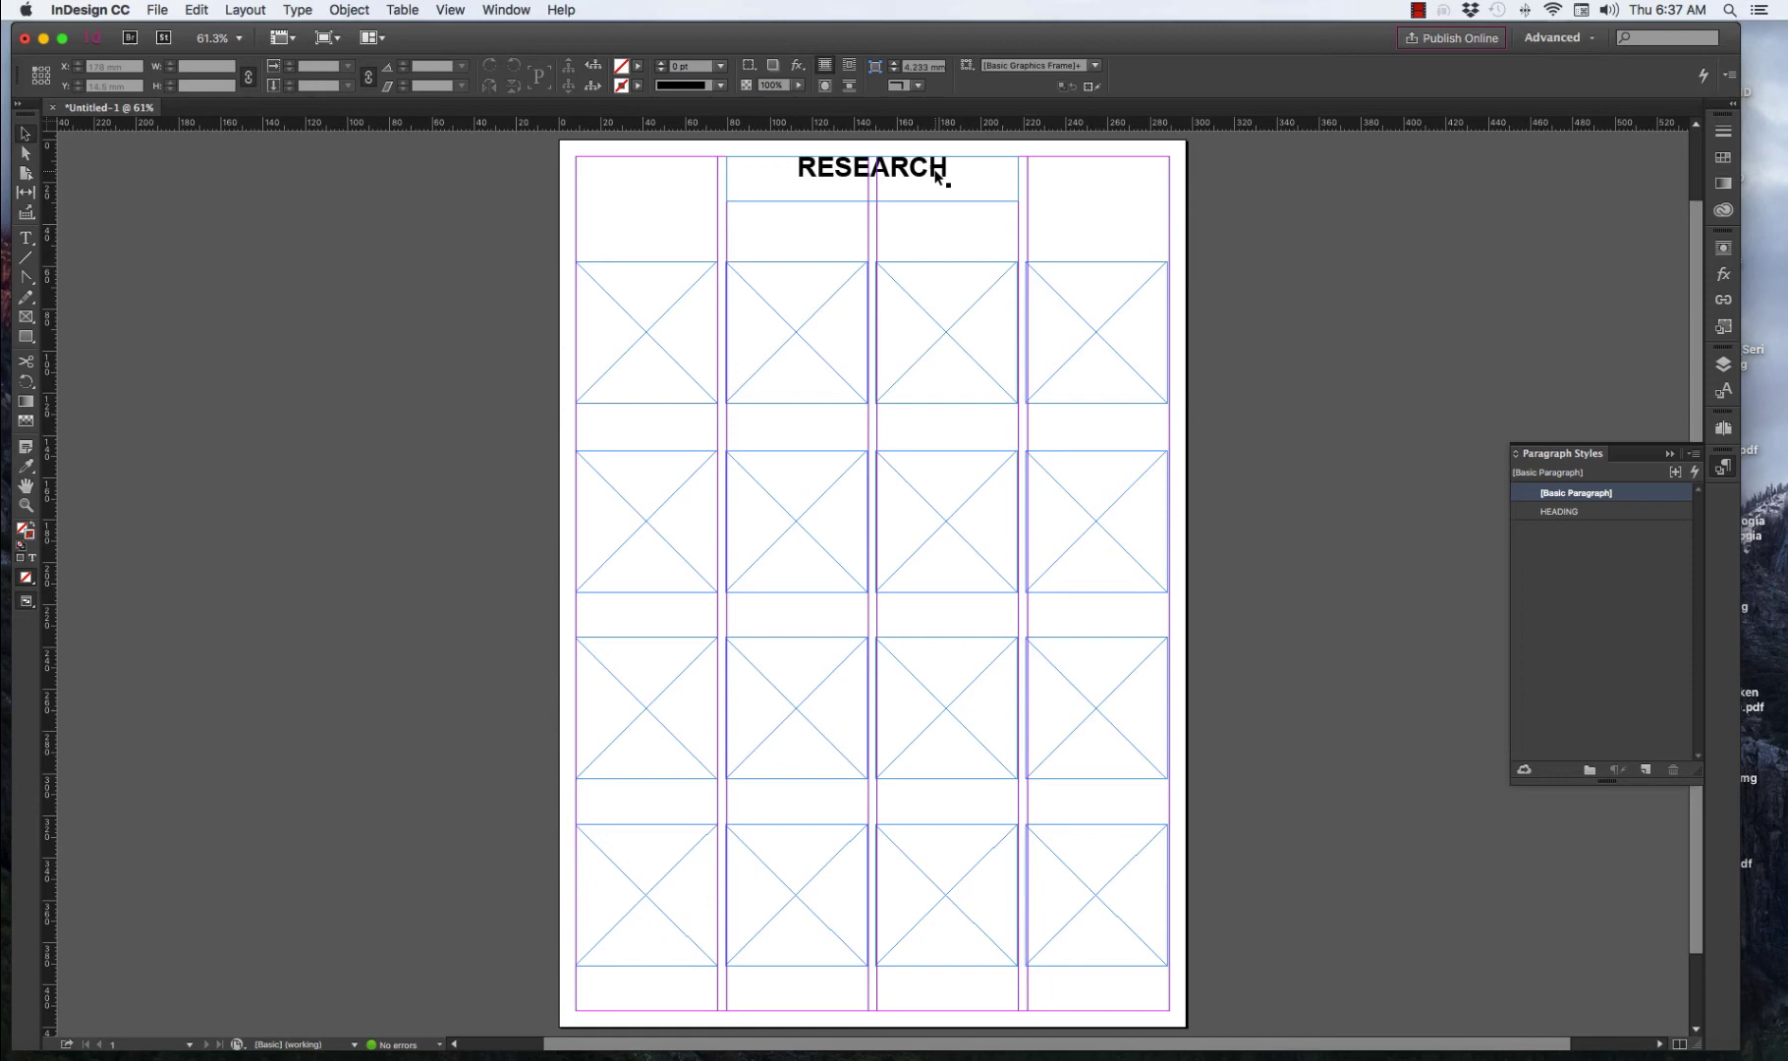
Drag the RESEARCH text frame's bottom edge up to fit the heading.
left_click(878, 172)
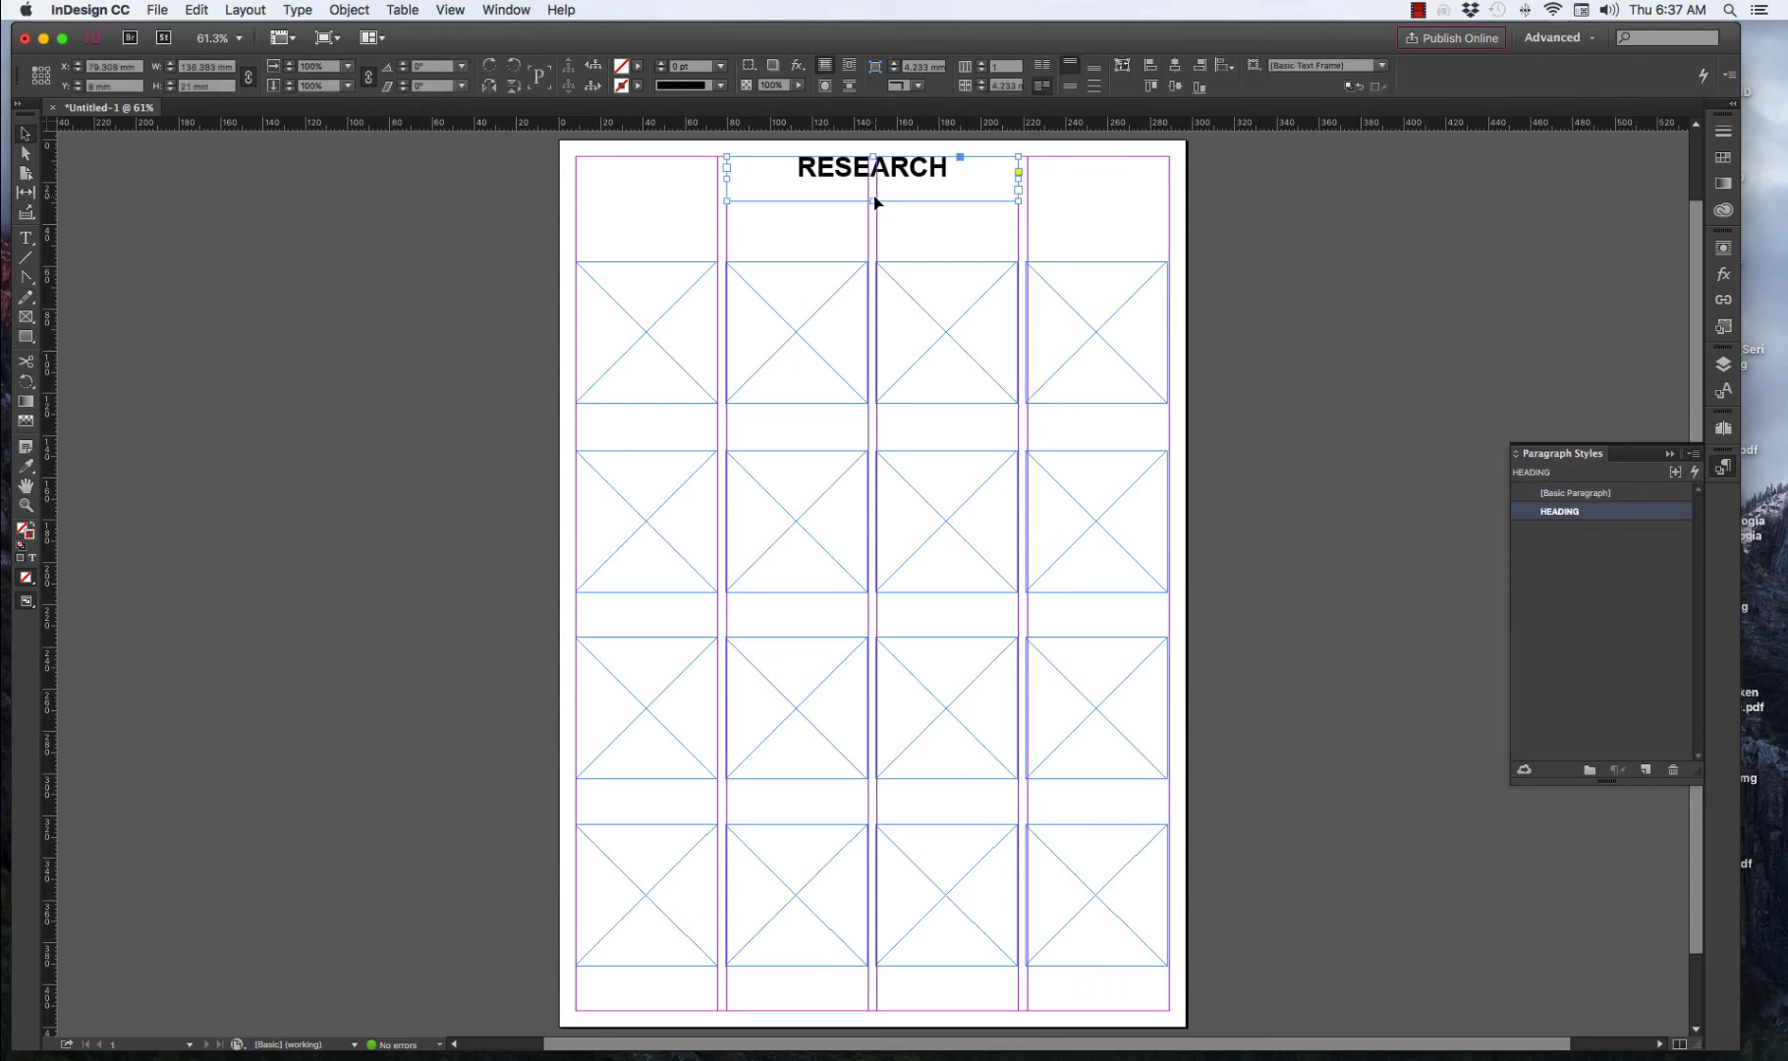
left_click_drag(873, 196, 873, 191)
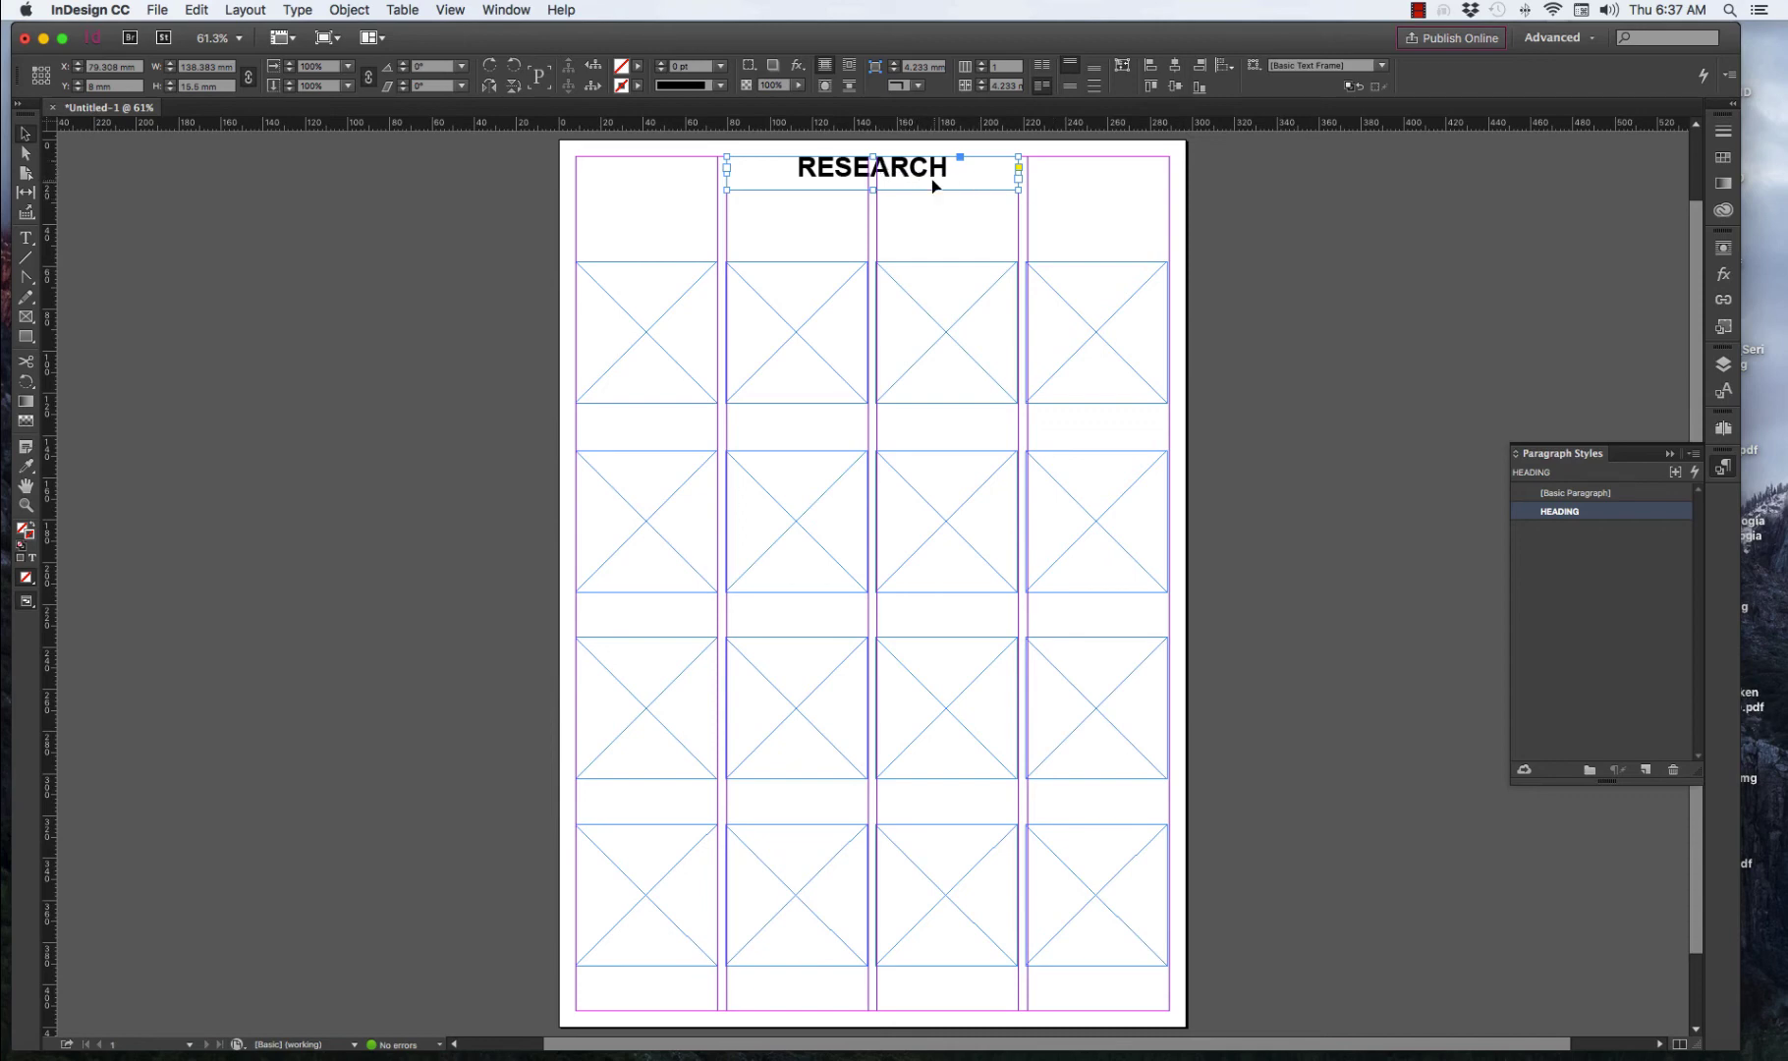
Change the HEADING paragraph style's font to Bauhaus 93.
double_click(1568, 516)
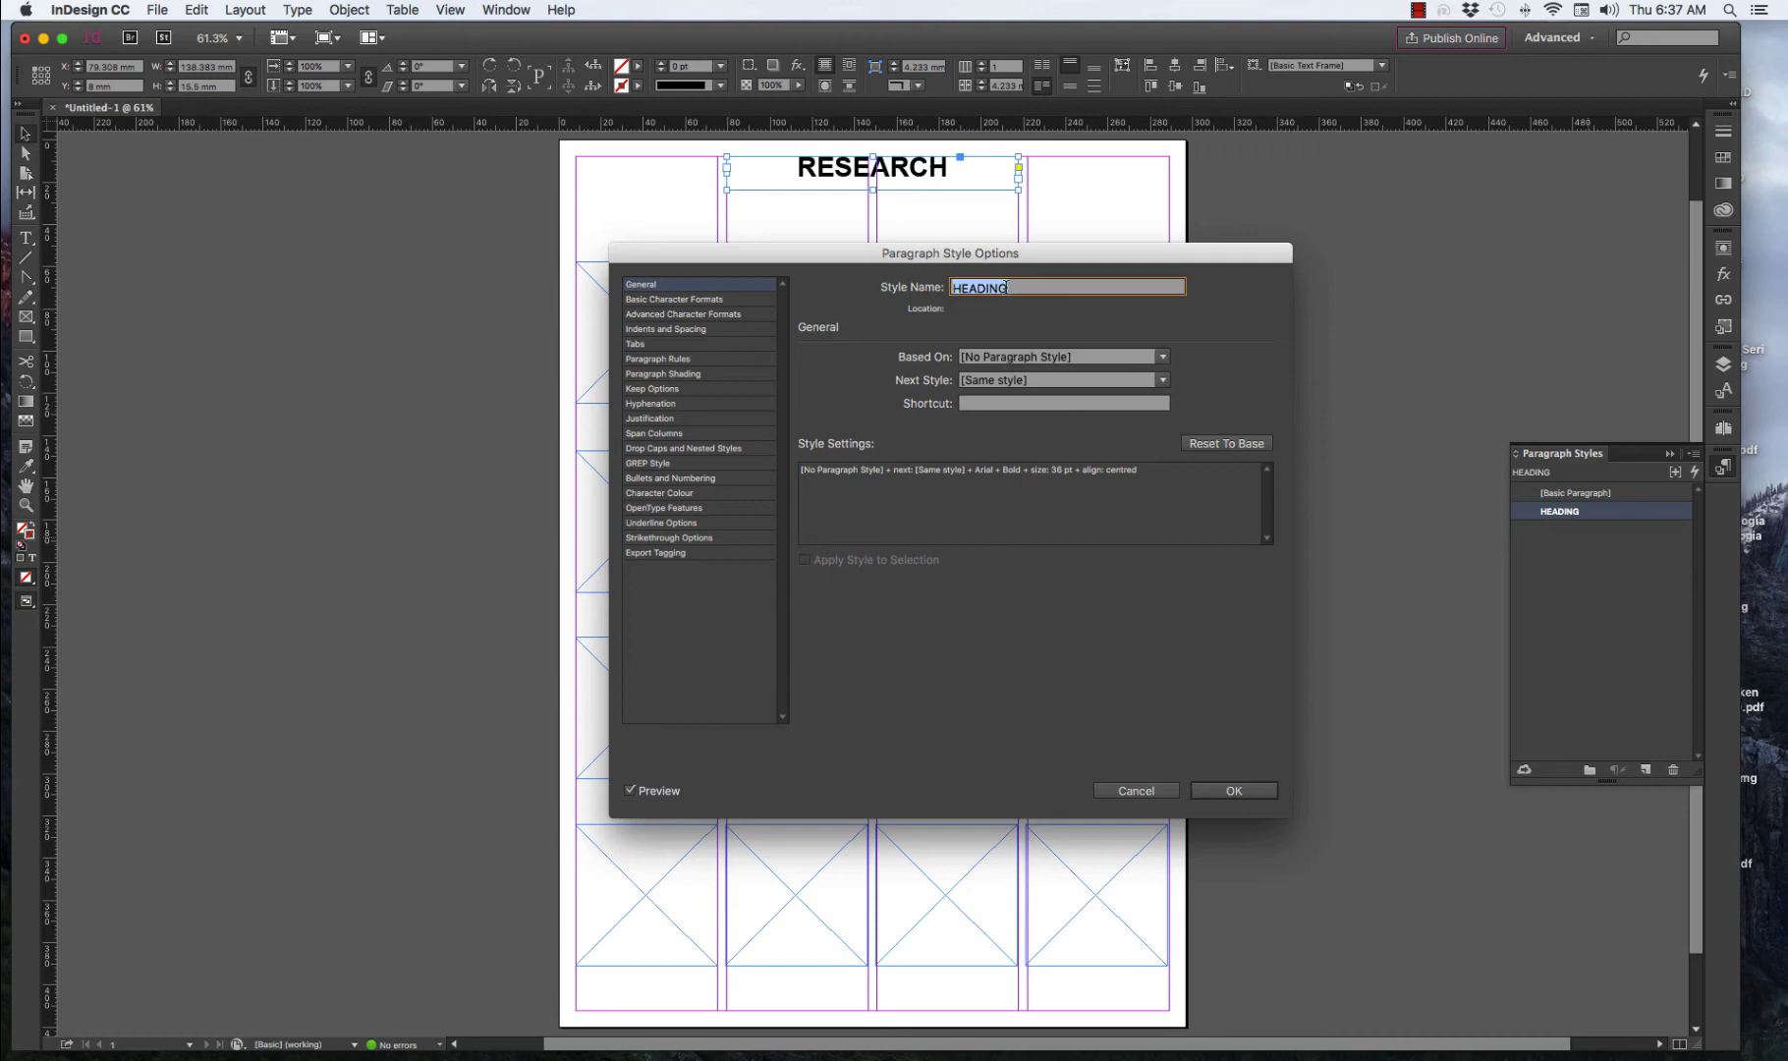
left_click(664, 301)
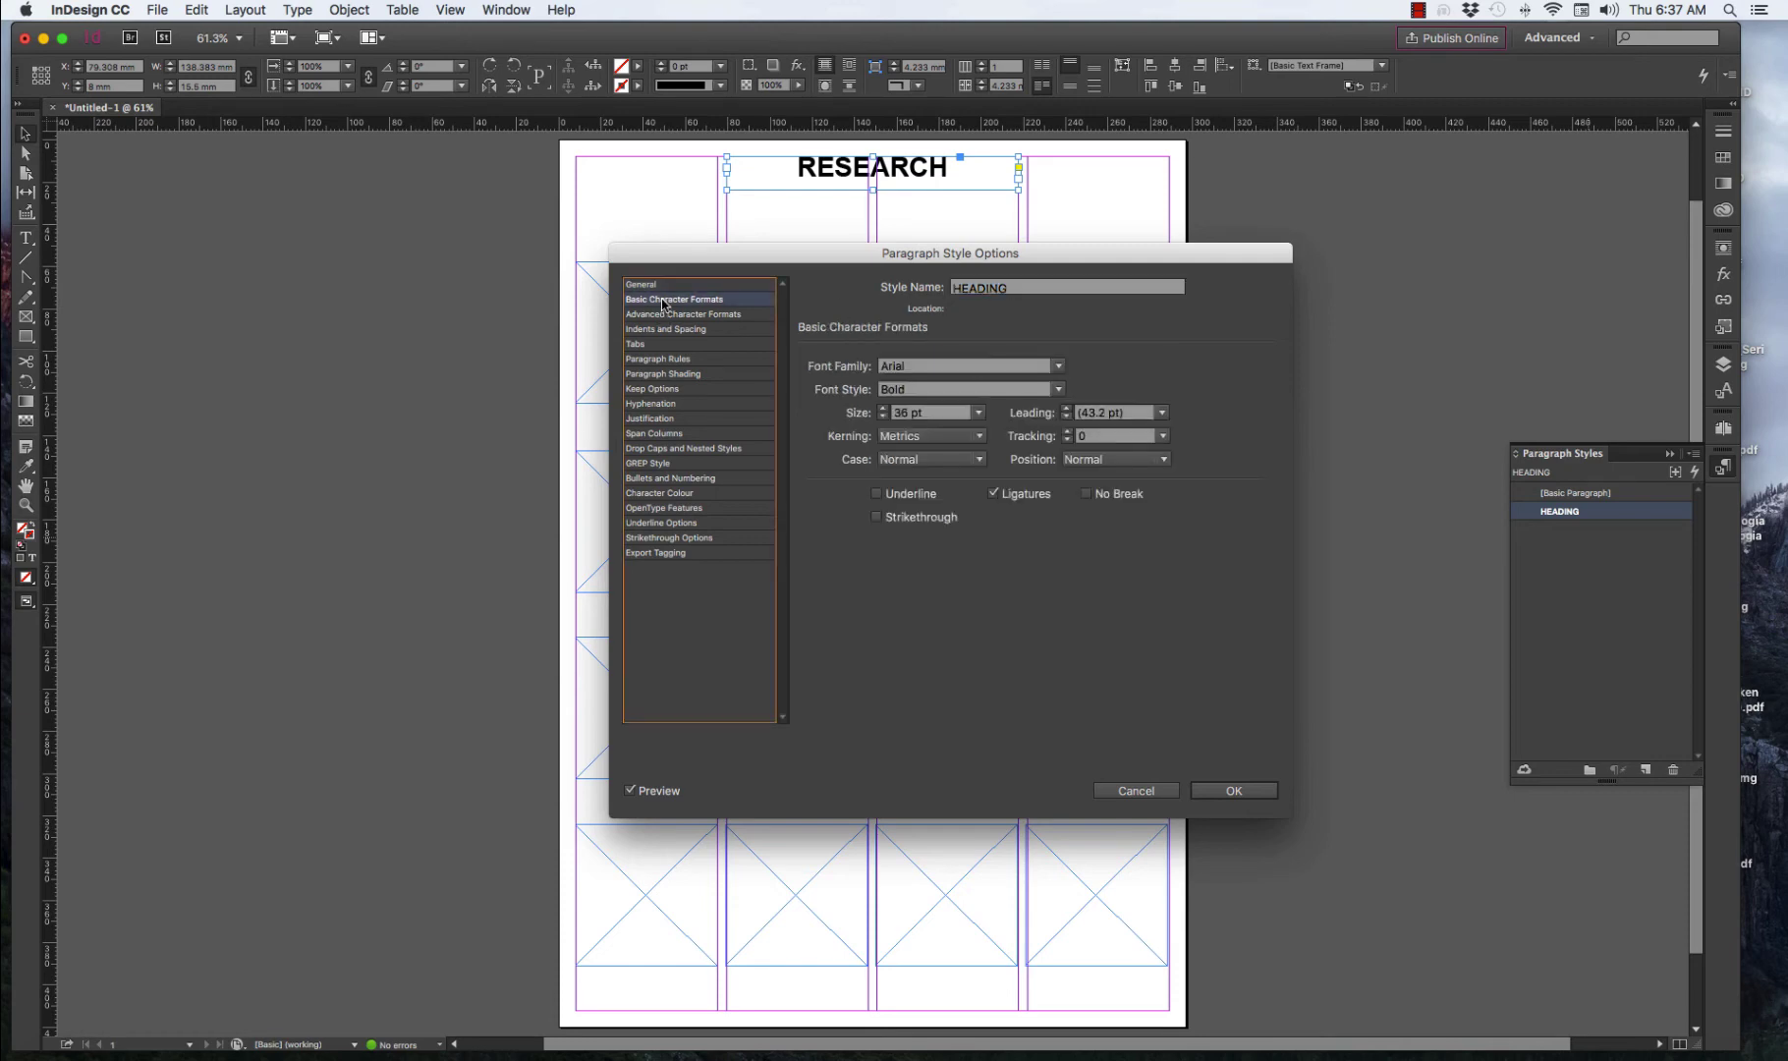
left_click(1058, 368)
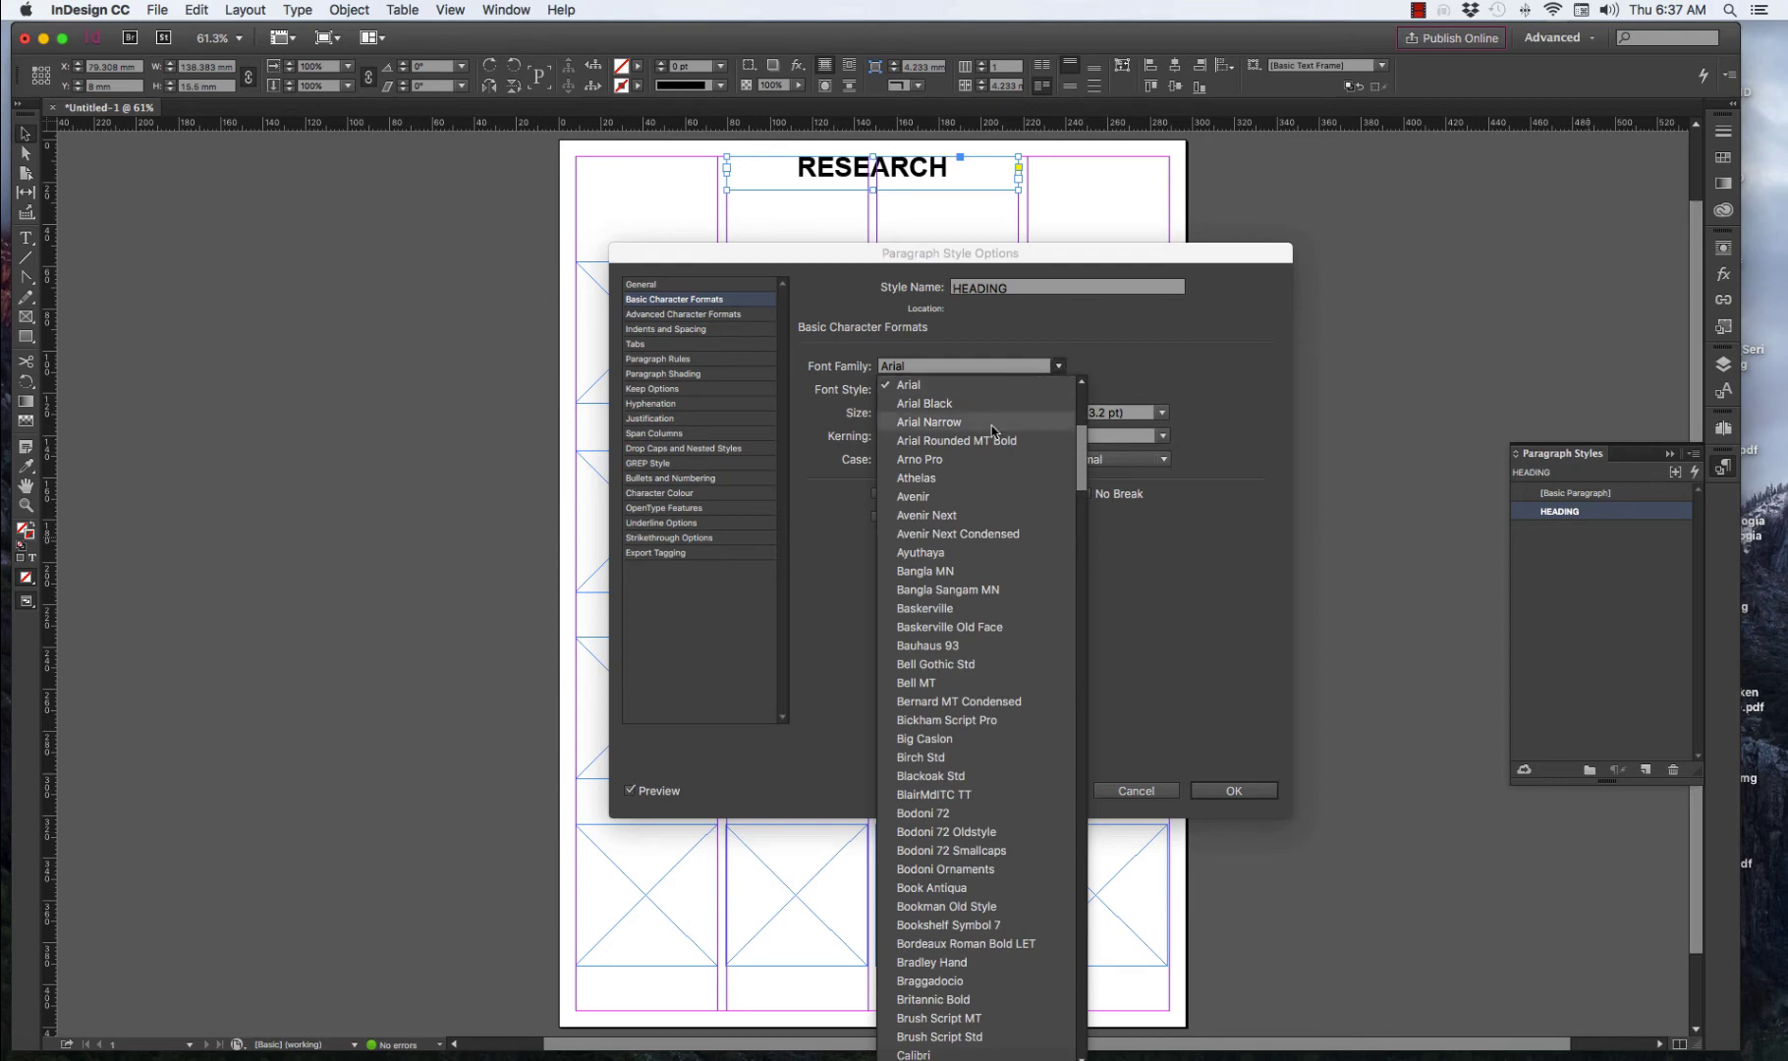
left_click(929, 646)
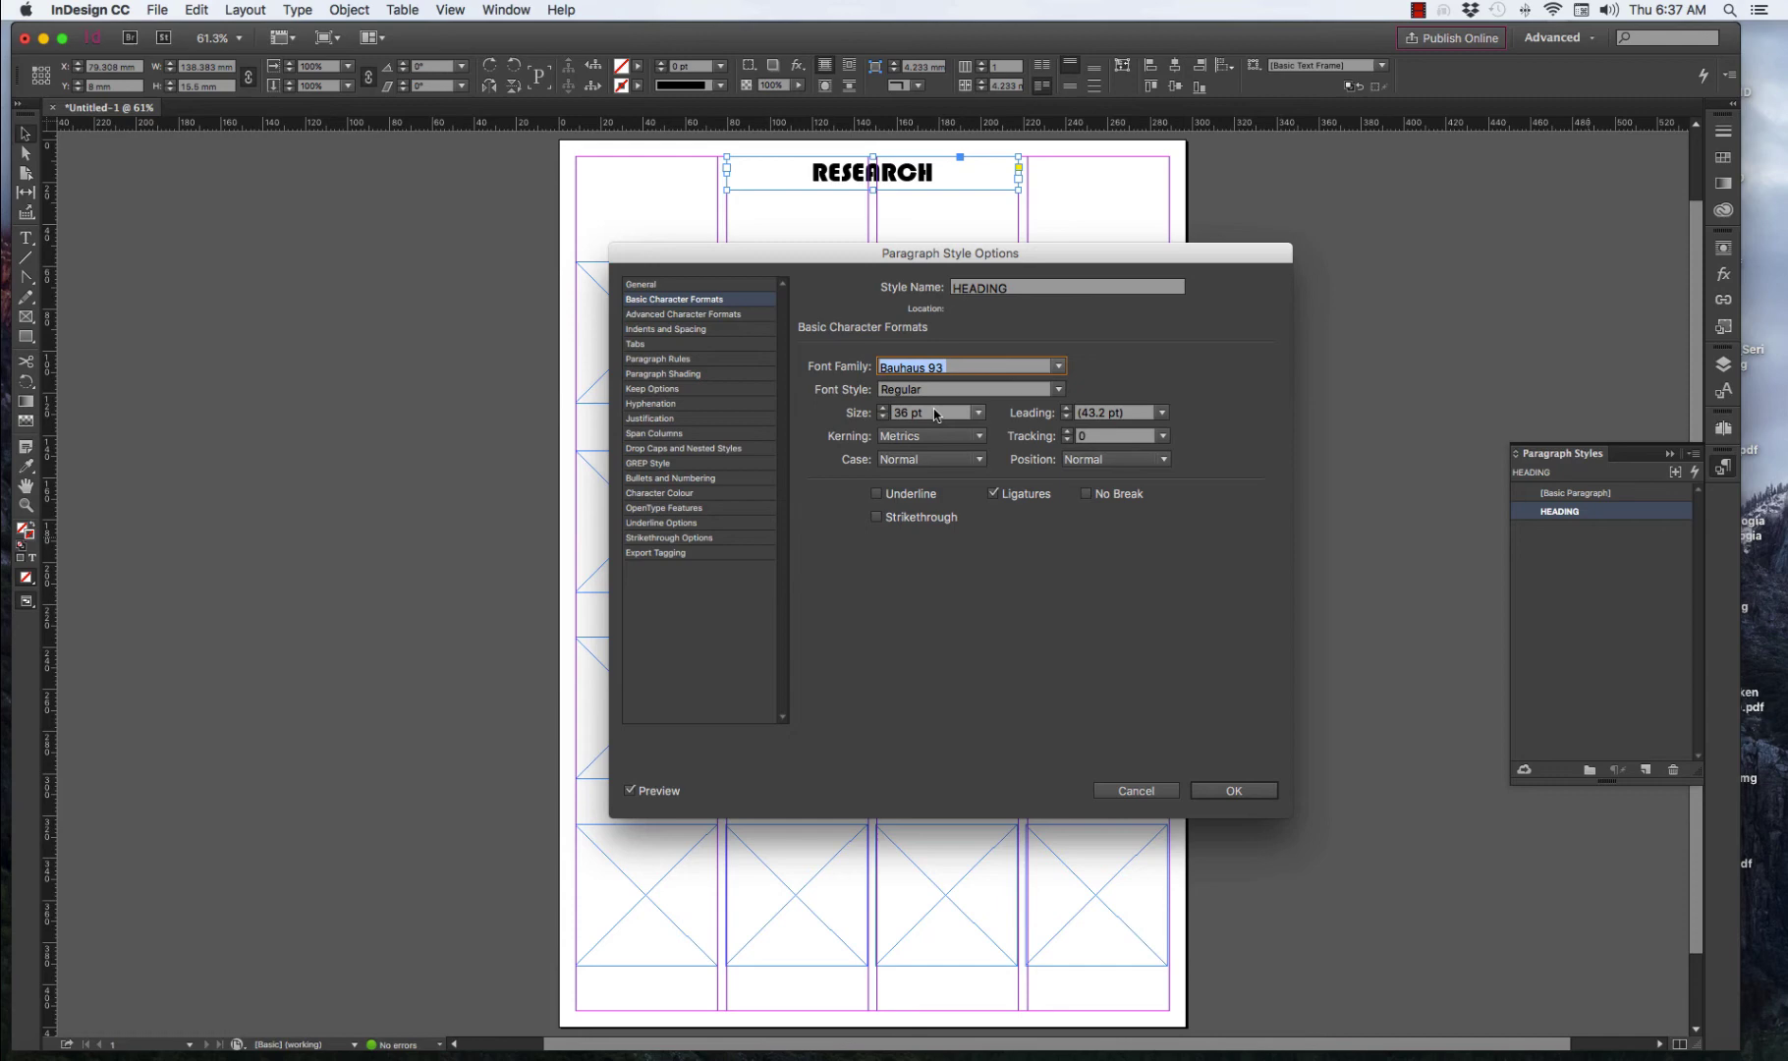
Set the HEADING style's font size to 51 pt.
left_click(884, 409)
left_click(883, 409)
left_click(883, 409)
left_click(883, 409)
left_click(883, 409)
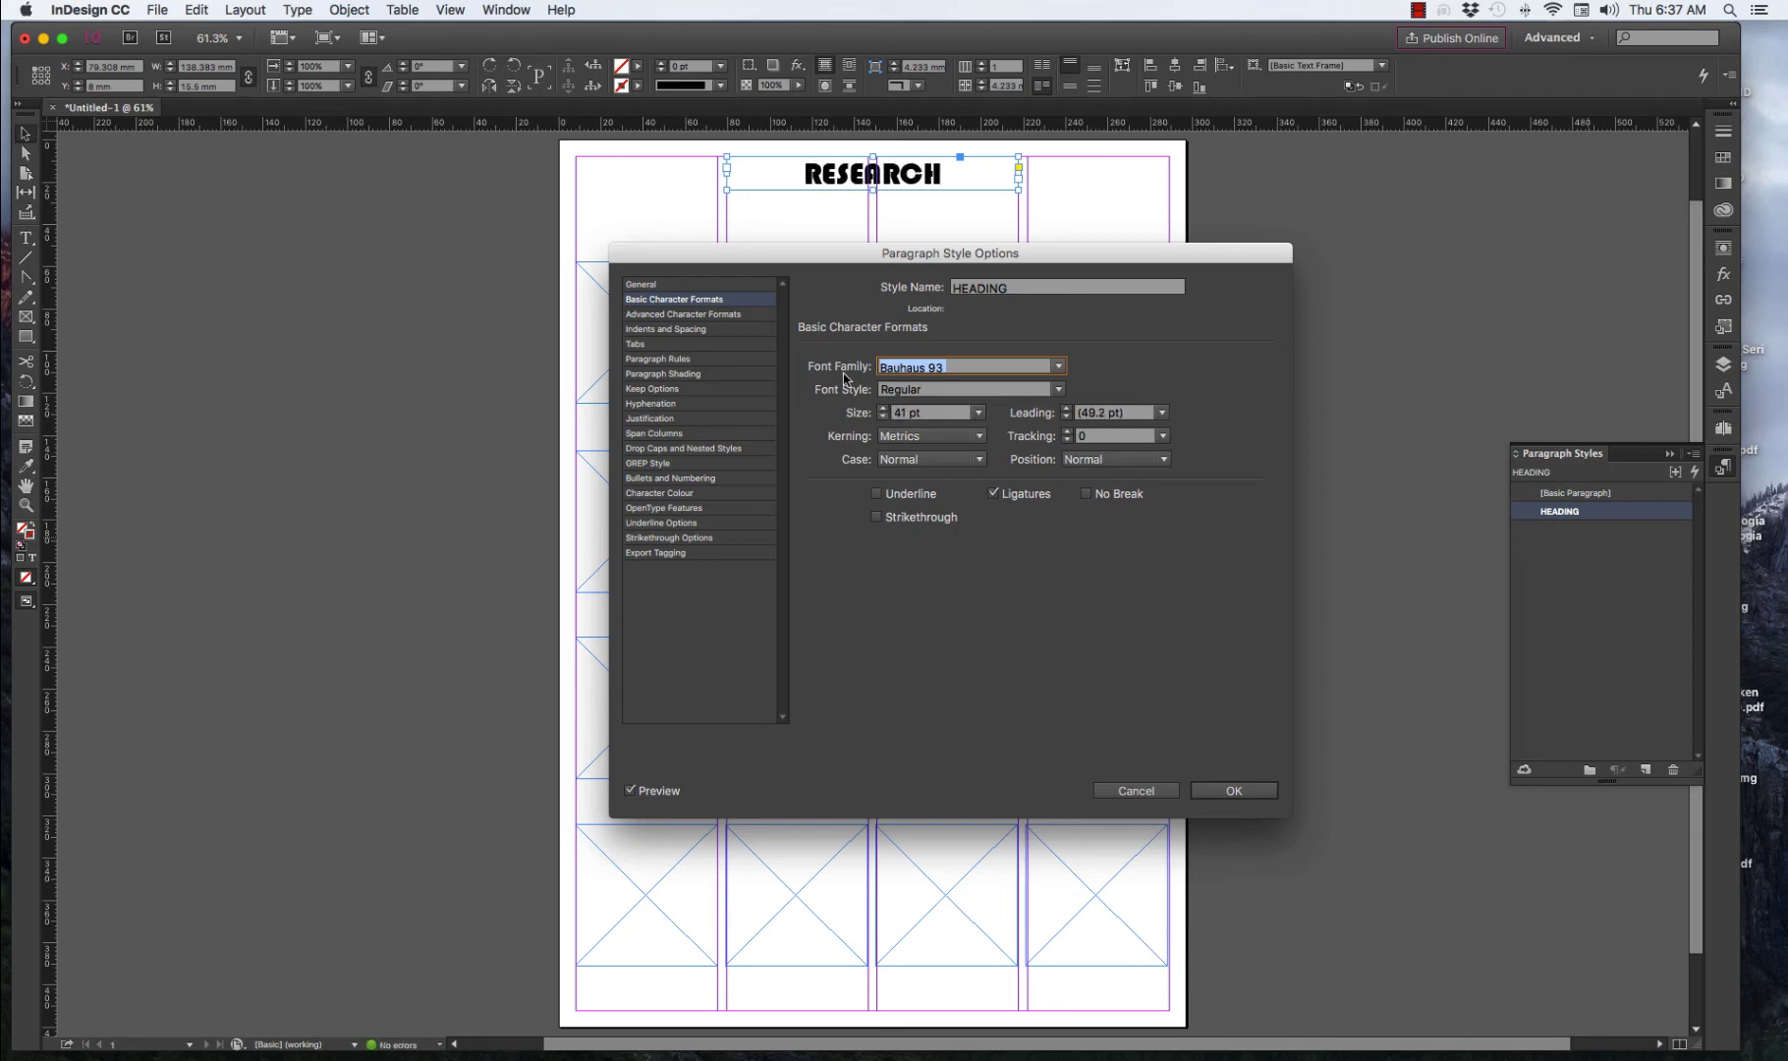
left_click(884, 409)
left_click(883, 408)
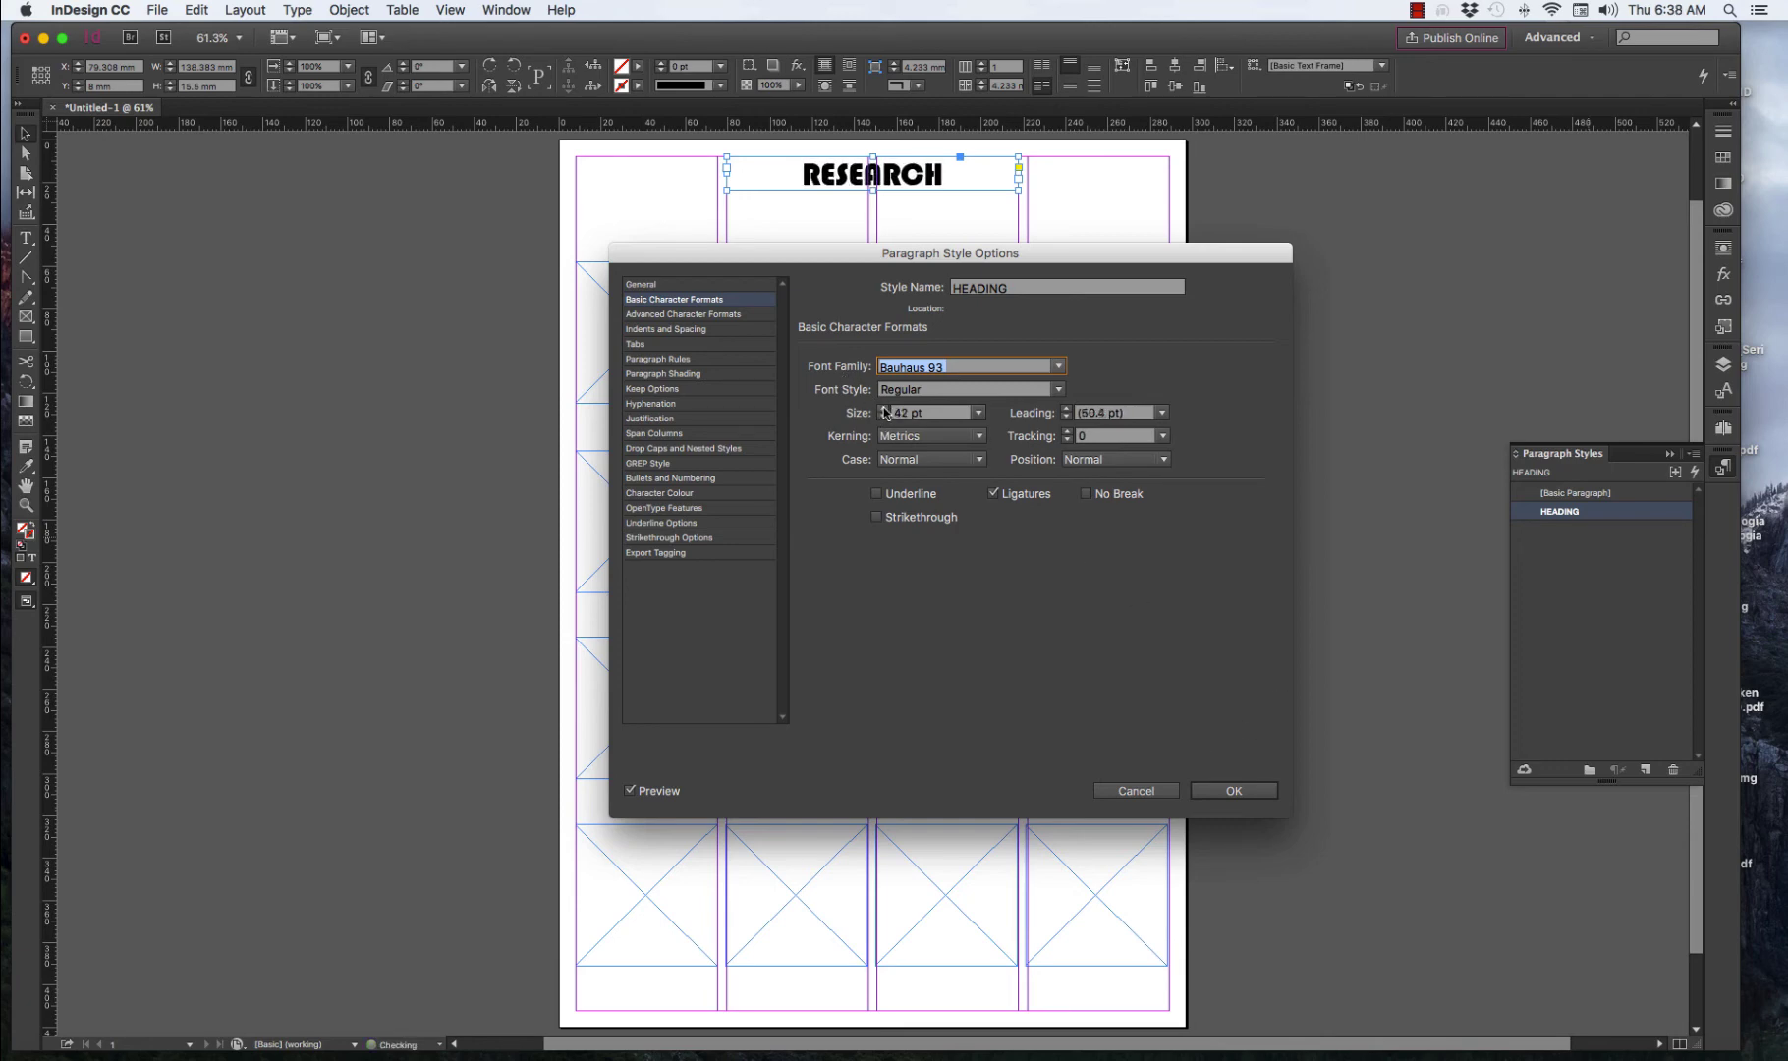
left_click(883, 408)
left_click(884, 409)
left_click(883, 409)
left_click(884, 409)
left_click(884, 409)
left_click(884, 409)
left_click(883, 409)
left_click(884, 409)
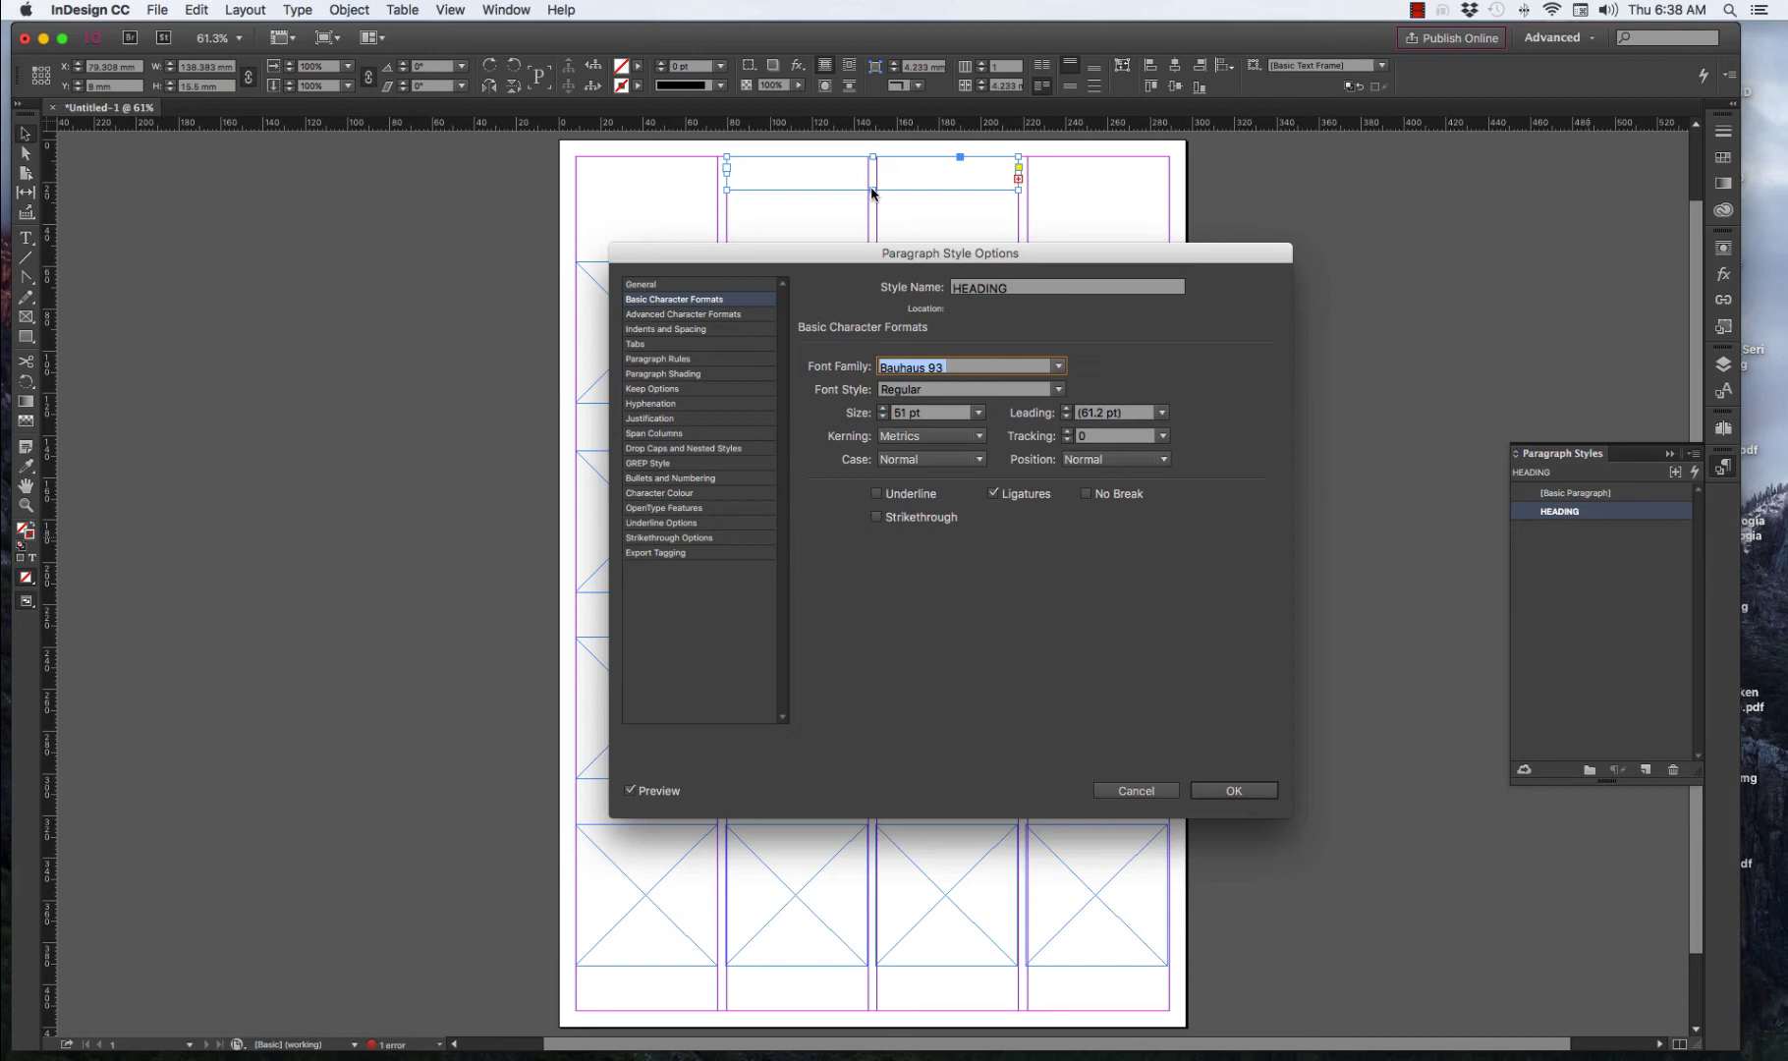
left_click(882, 417)
left_click(882, 417)
left_click(882, 417)
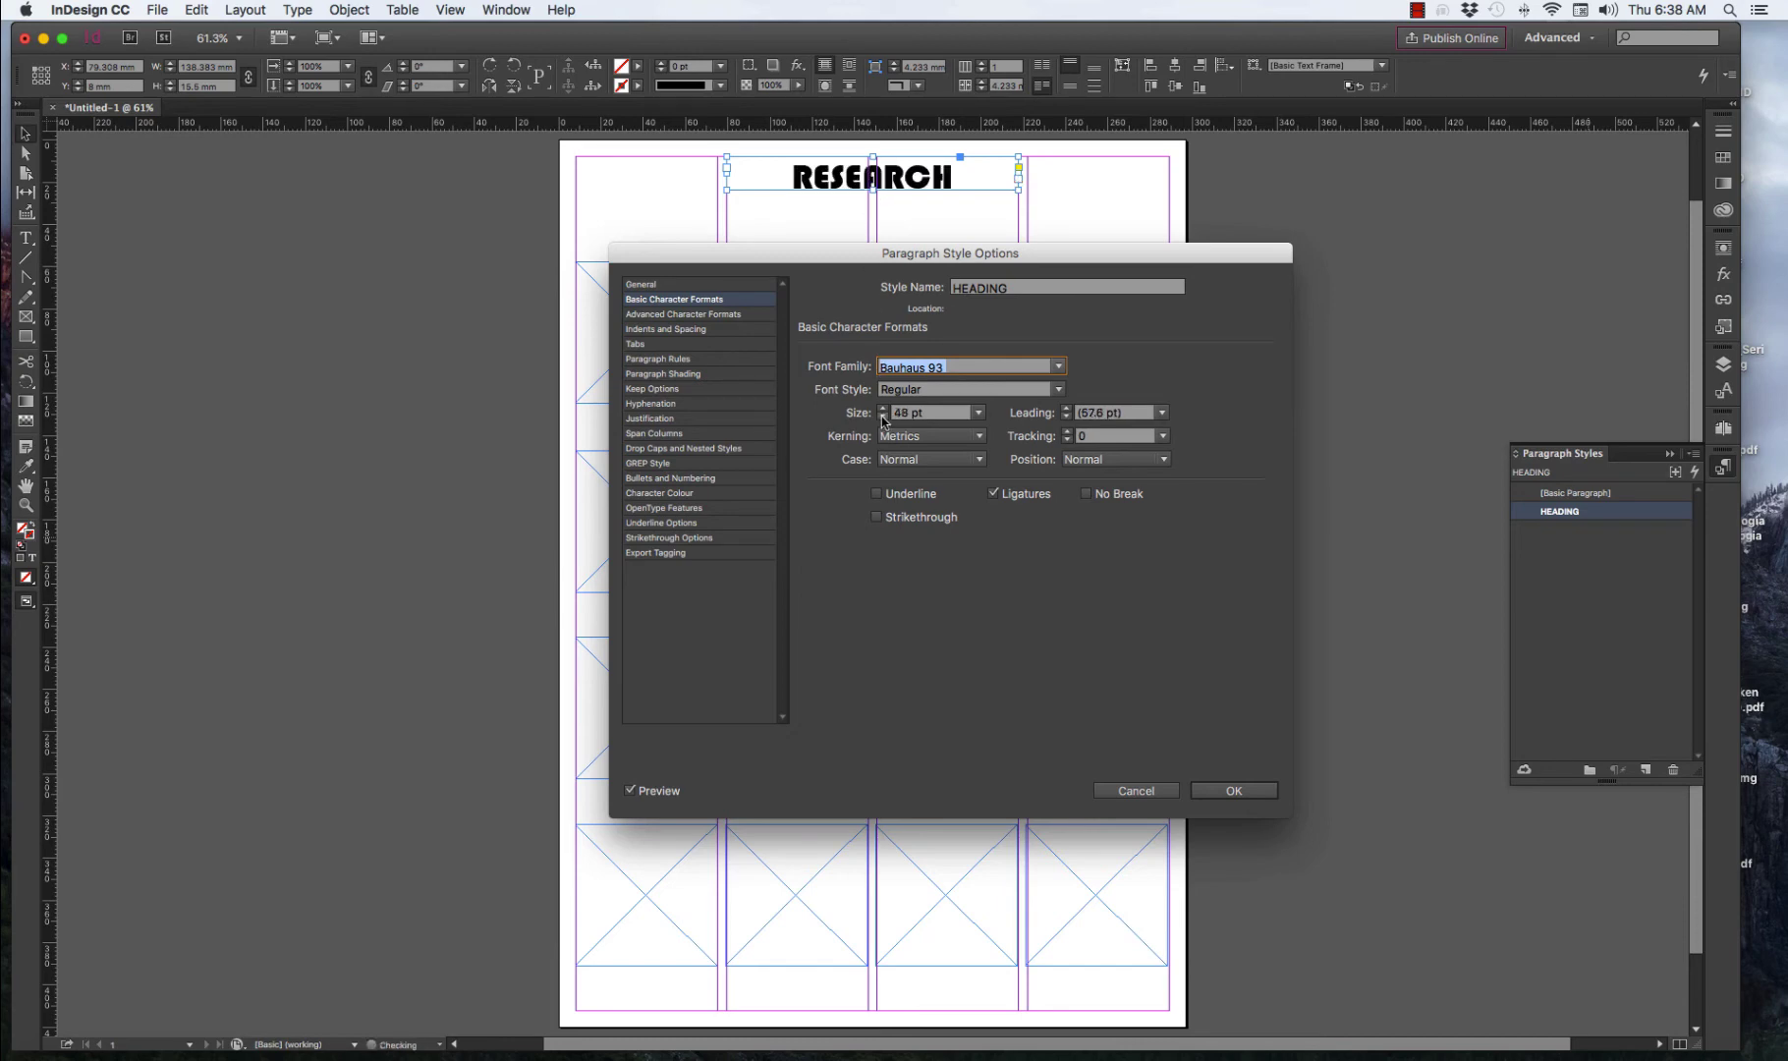
left_click(883, 410)
left_click(884, 409)
left_click(884, 409)
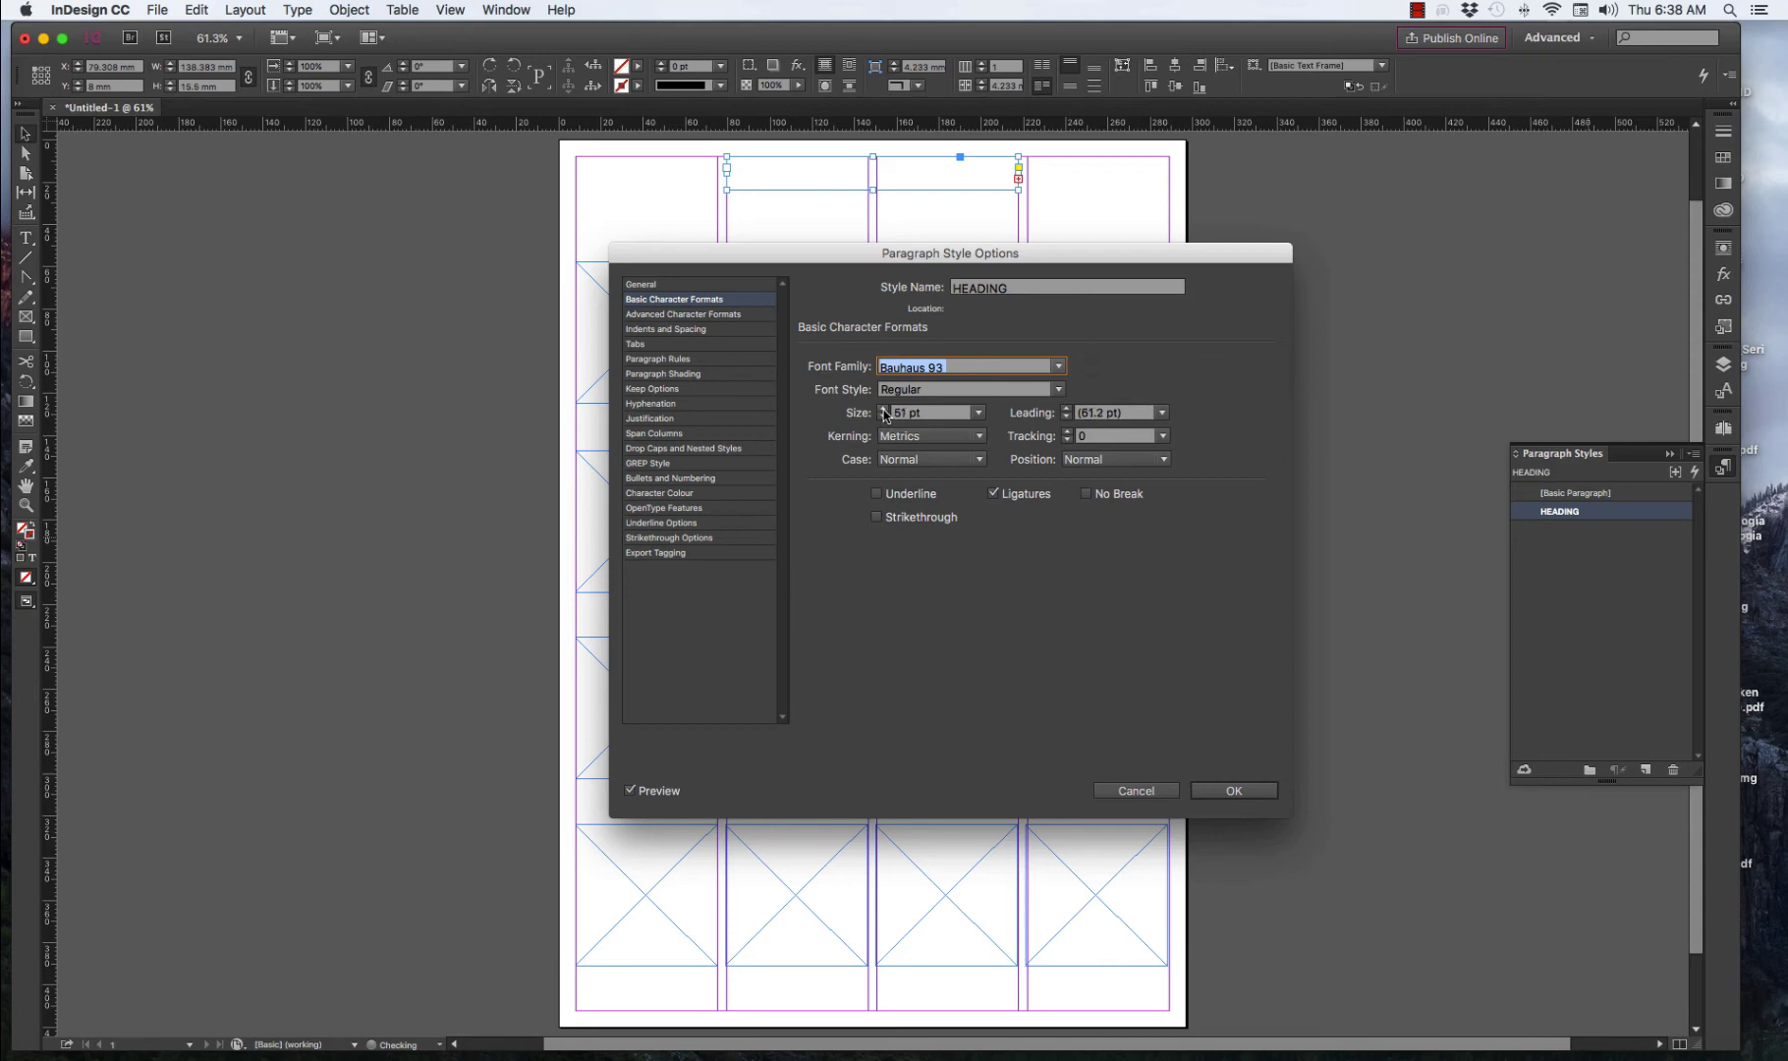
Apply the style change and make the RESEARCH frame taller so the heading shows fully.
left_click(1232, 791)
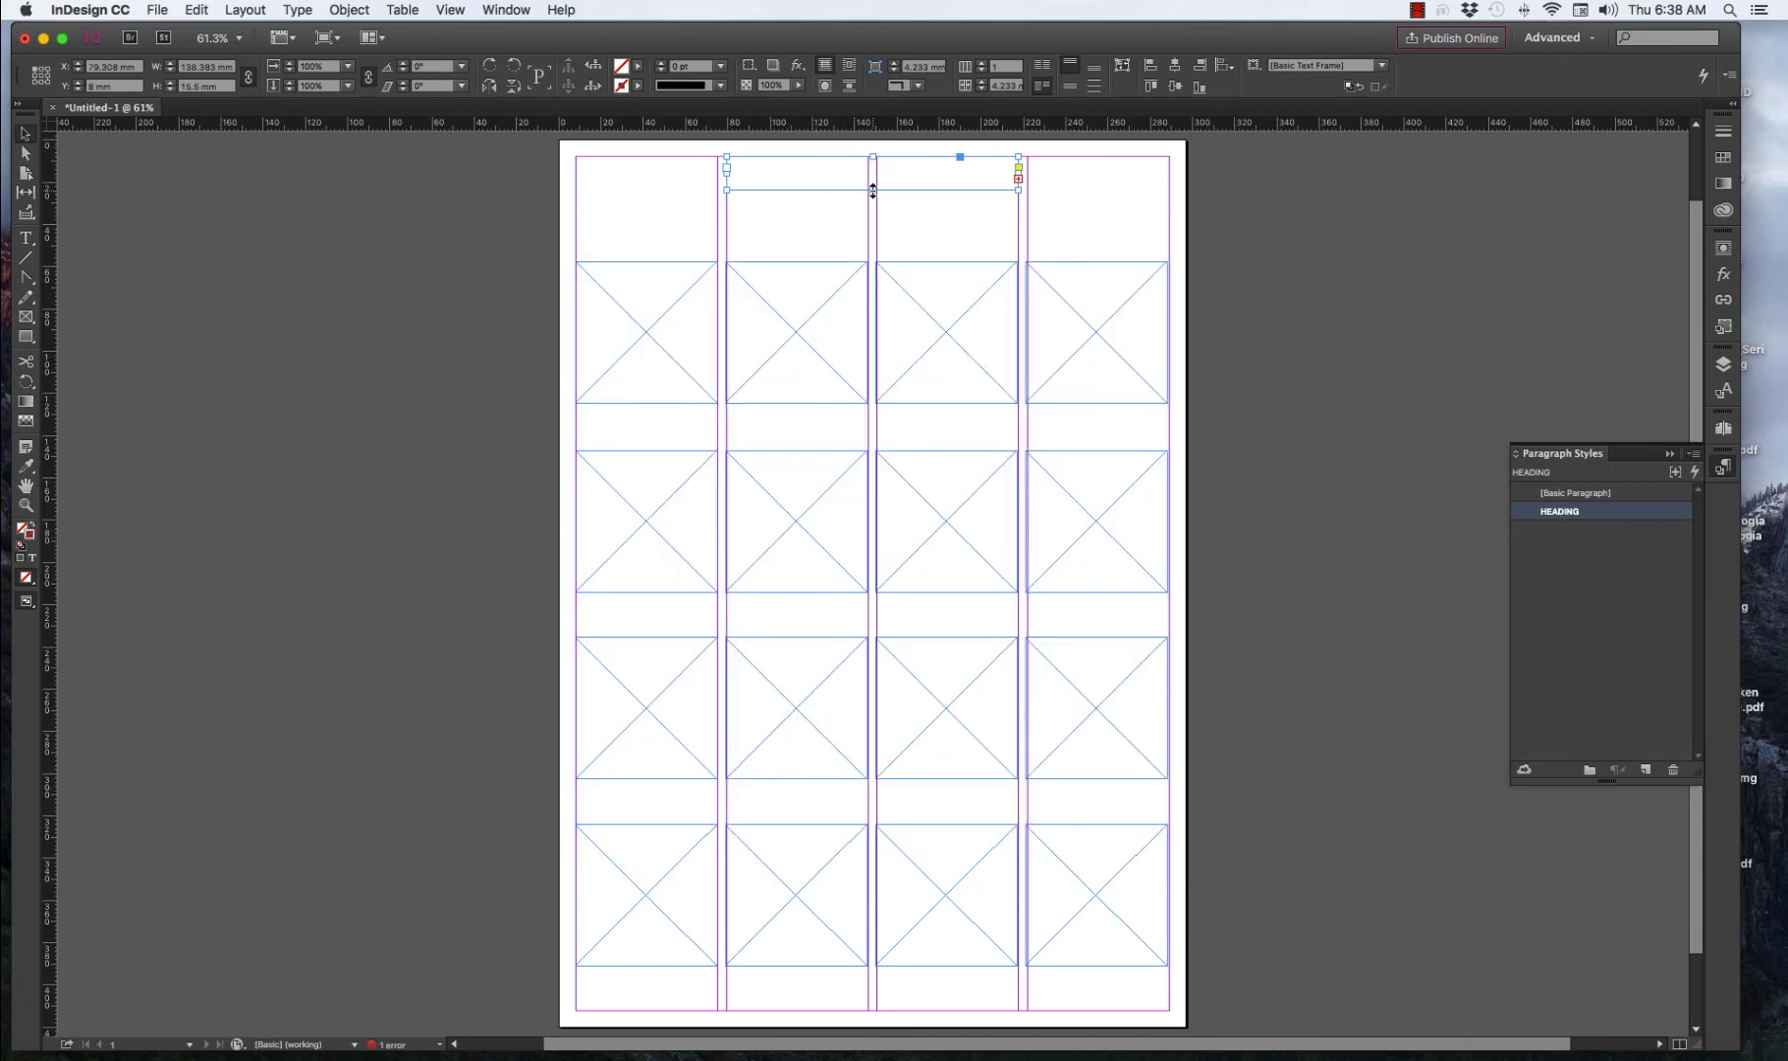
left_click_drag(873, 191, 873, 199)
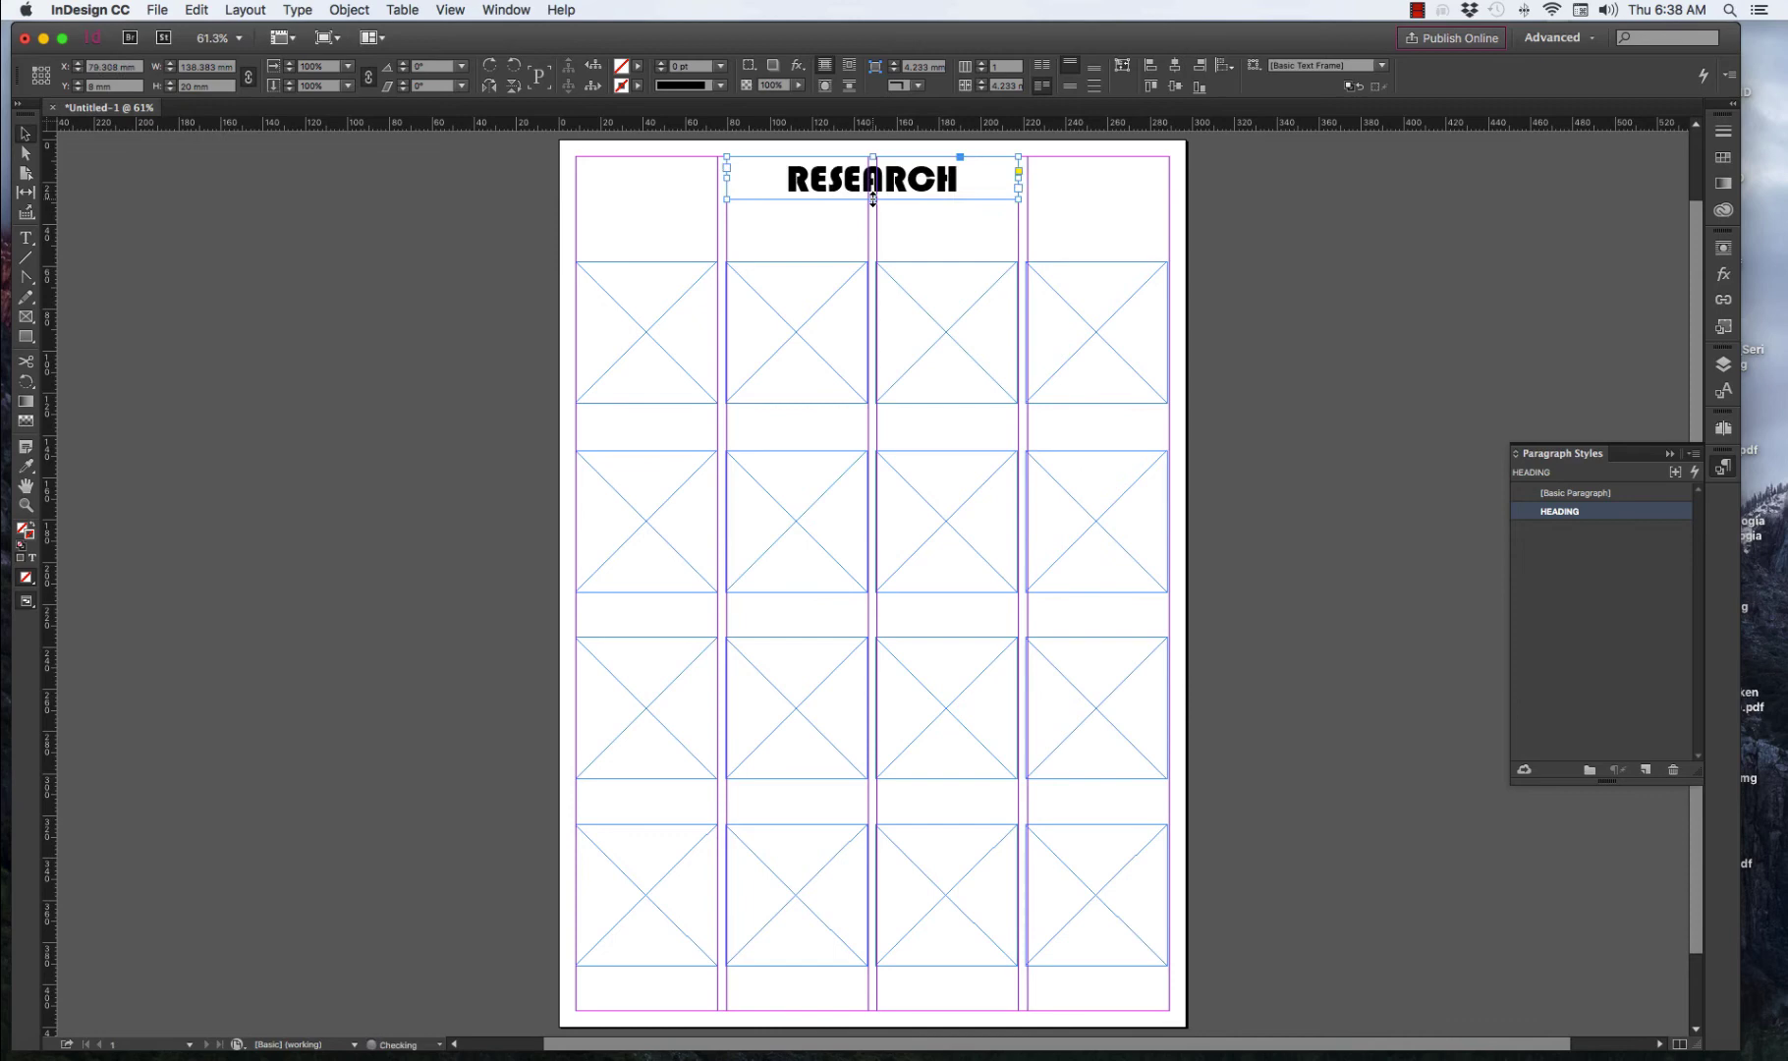
left_click(1127, 205)
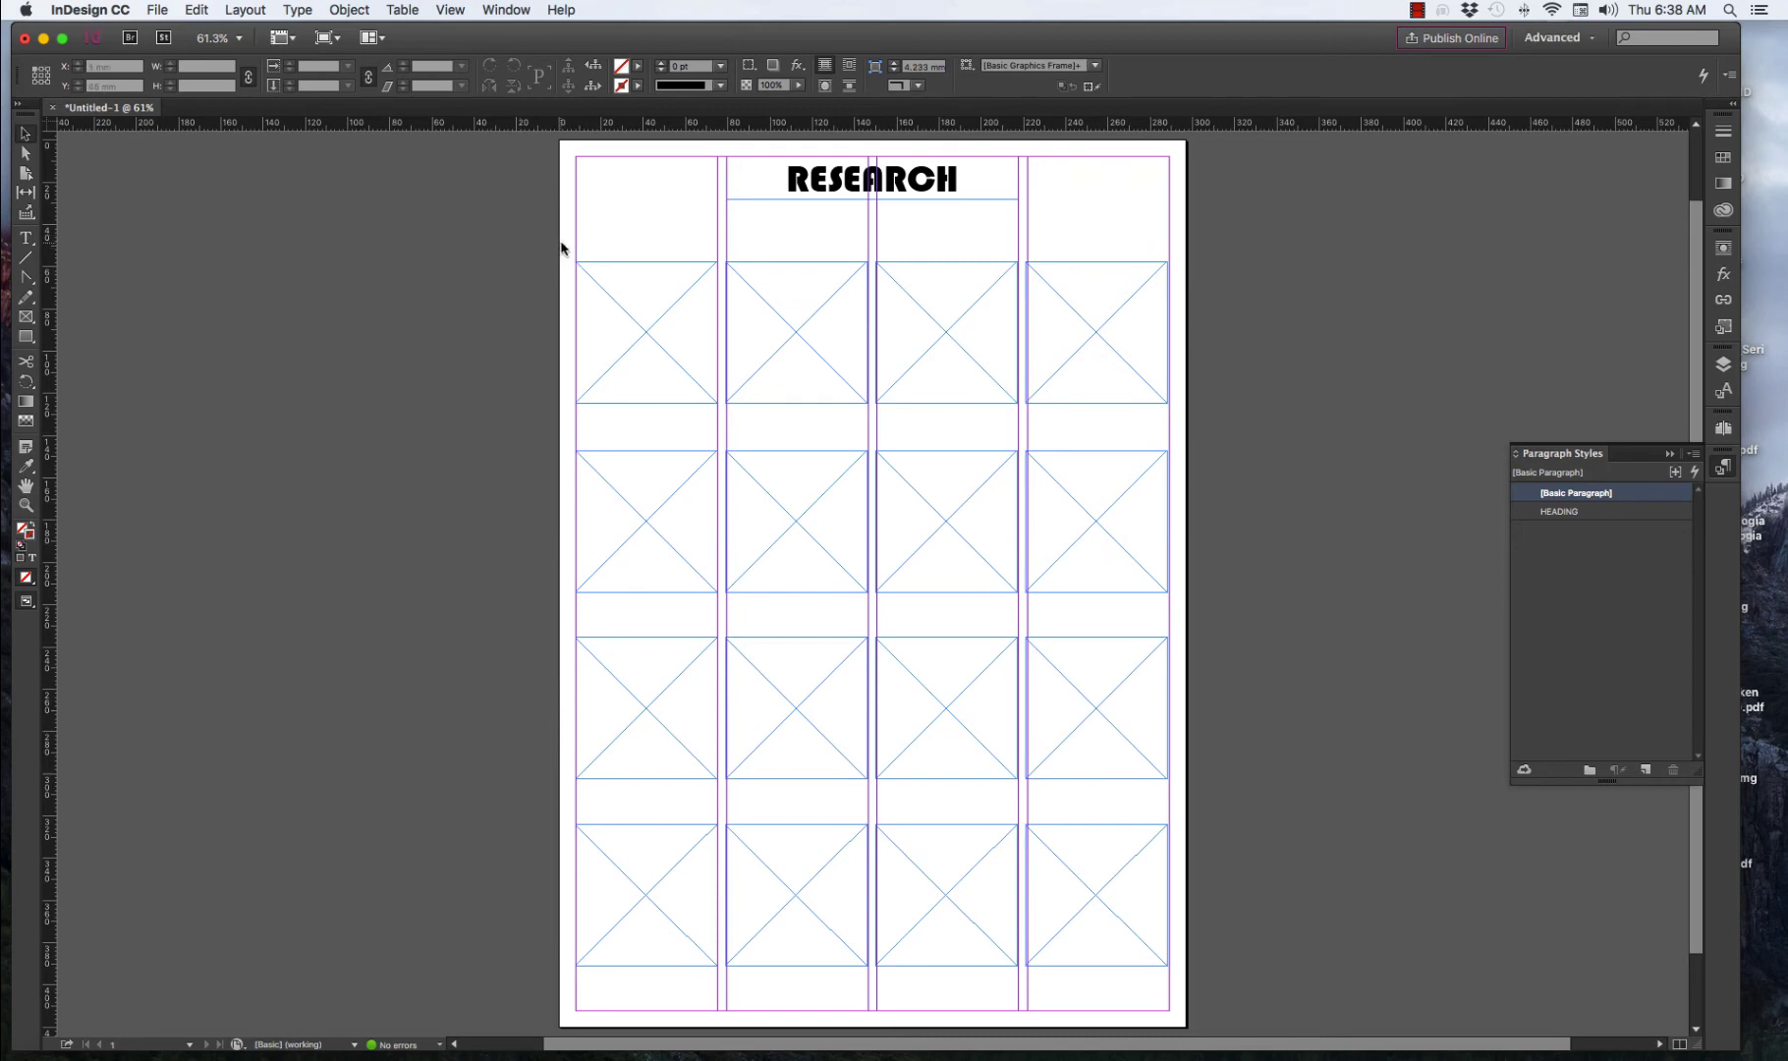
Nudge each of the four rows of image frames up with Shift+Up Arrow.
left_click_drag(561, 248, 1226, 419)
key("shift+Up")
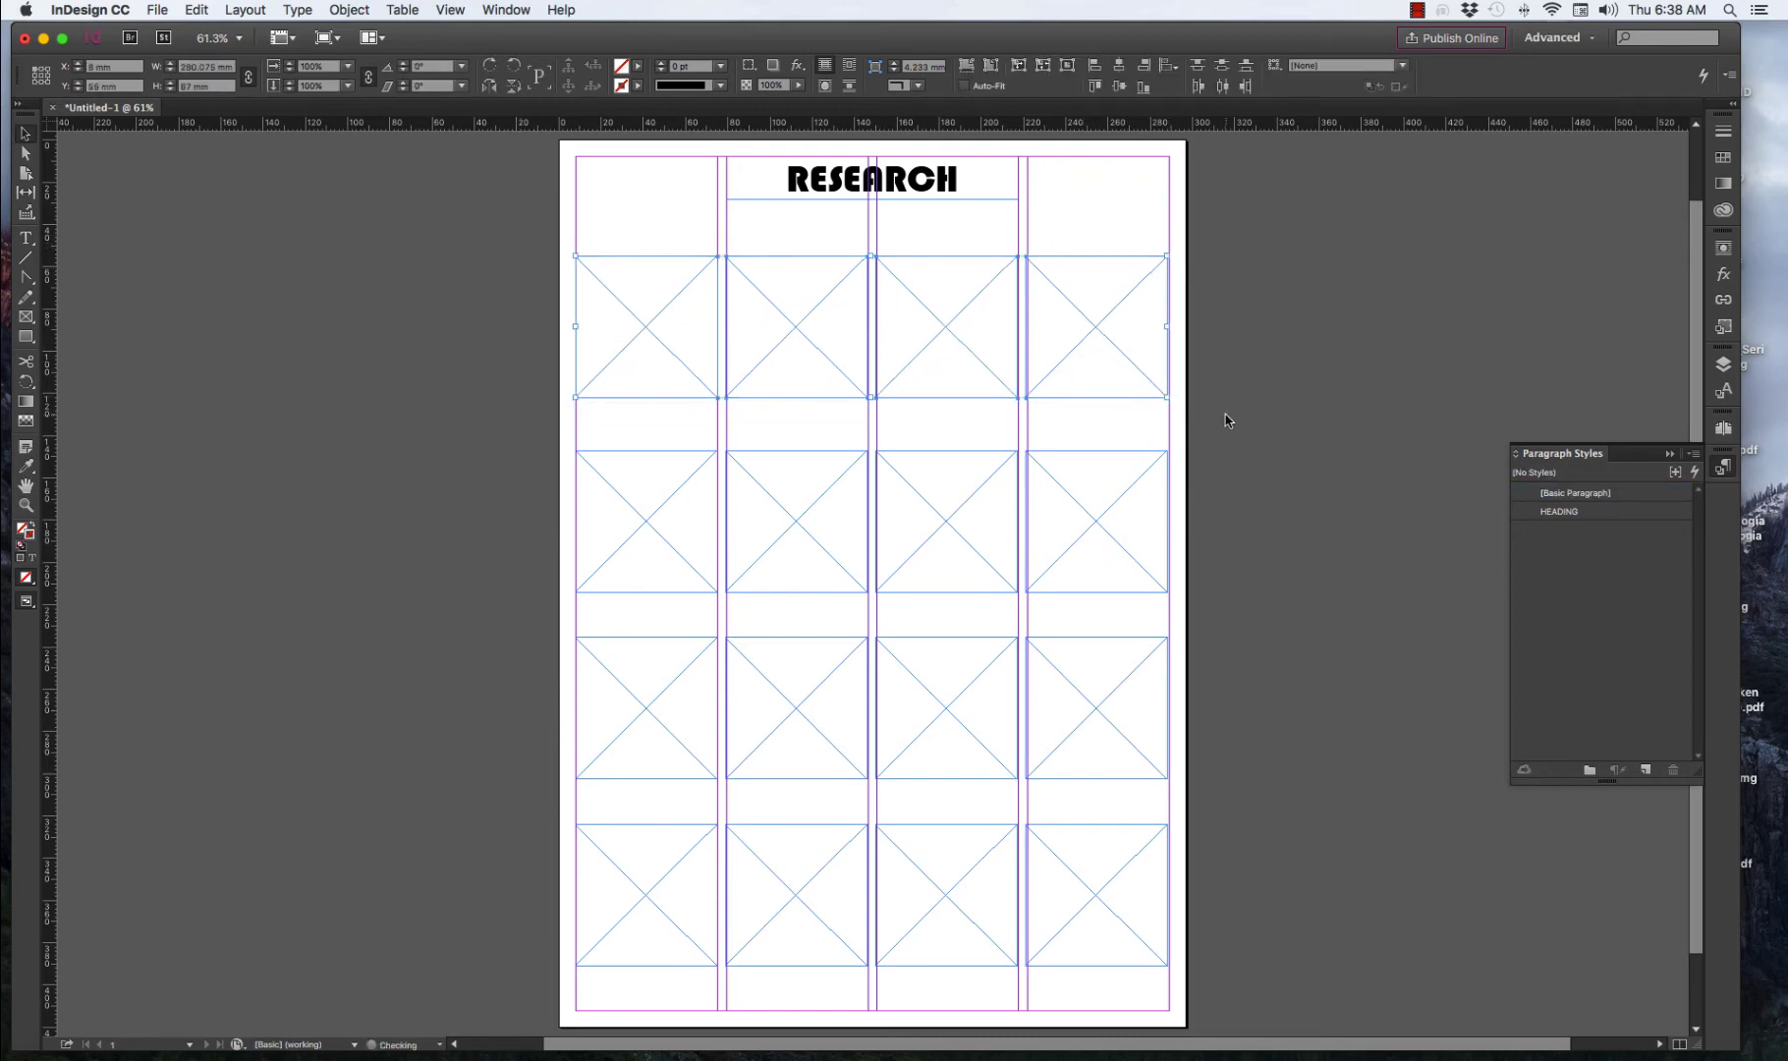
key("shift+Up")
key("shift+Up")
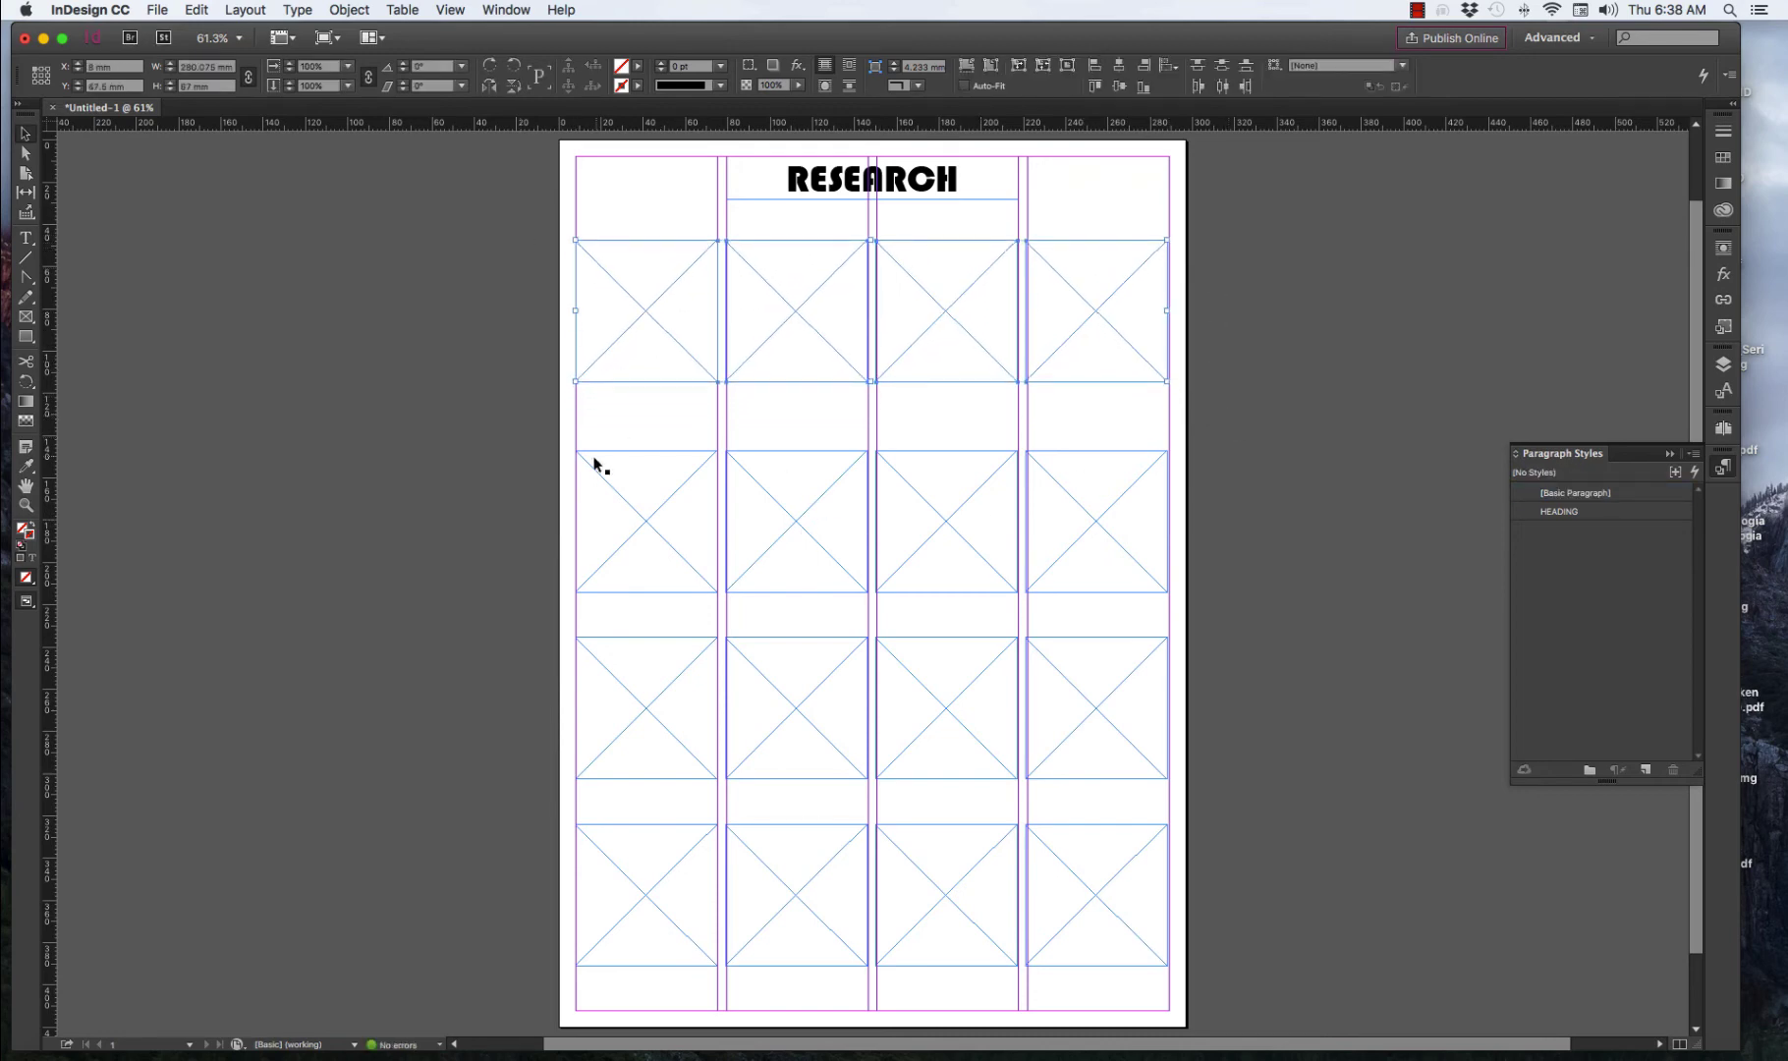
left_click_drag(561, 430, 1230, 603)
key("shift+Up")
key("shift+Up")
key("shift+Up")
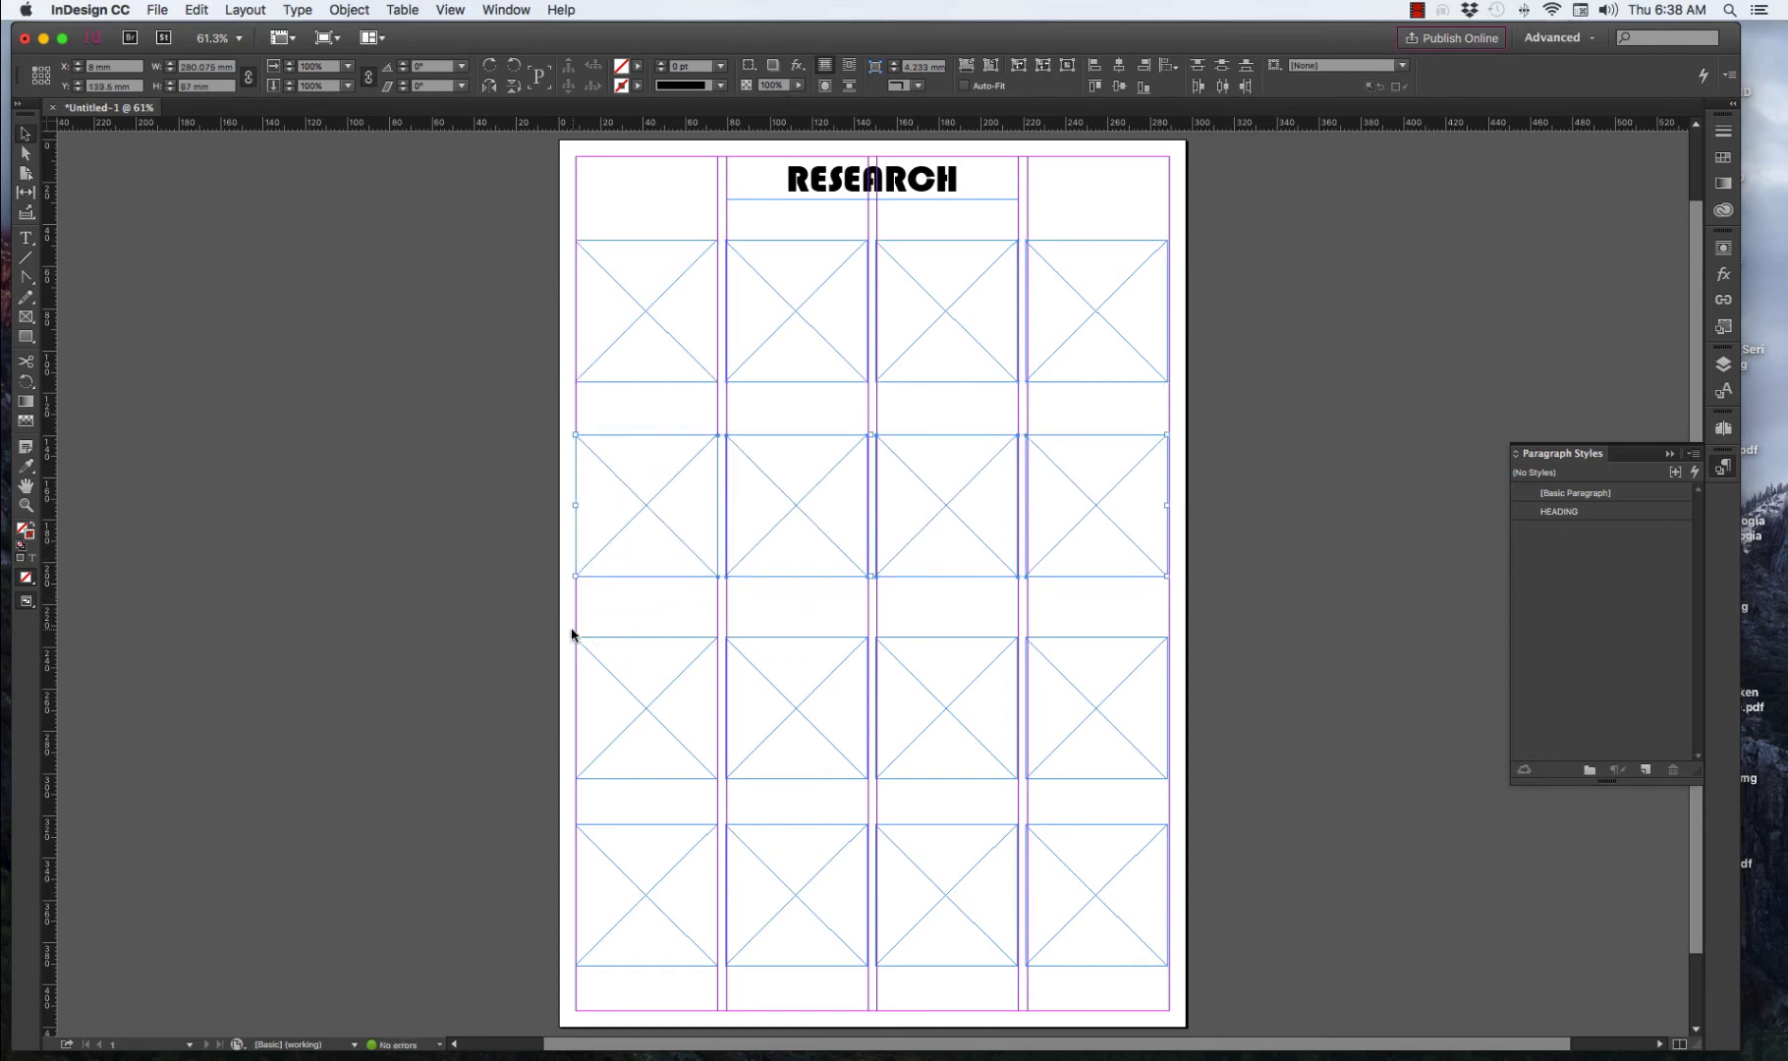
left_click_drag(571, 629, 1233, 763)
key("shift+Up")
key("shift+Up")
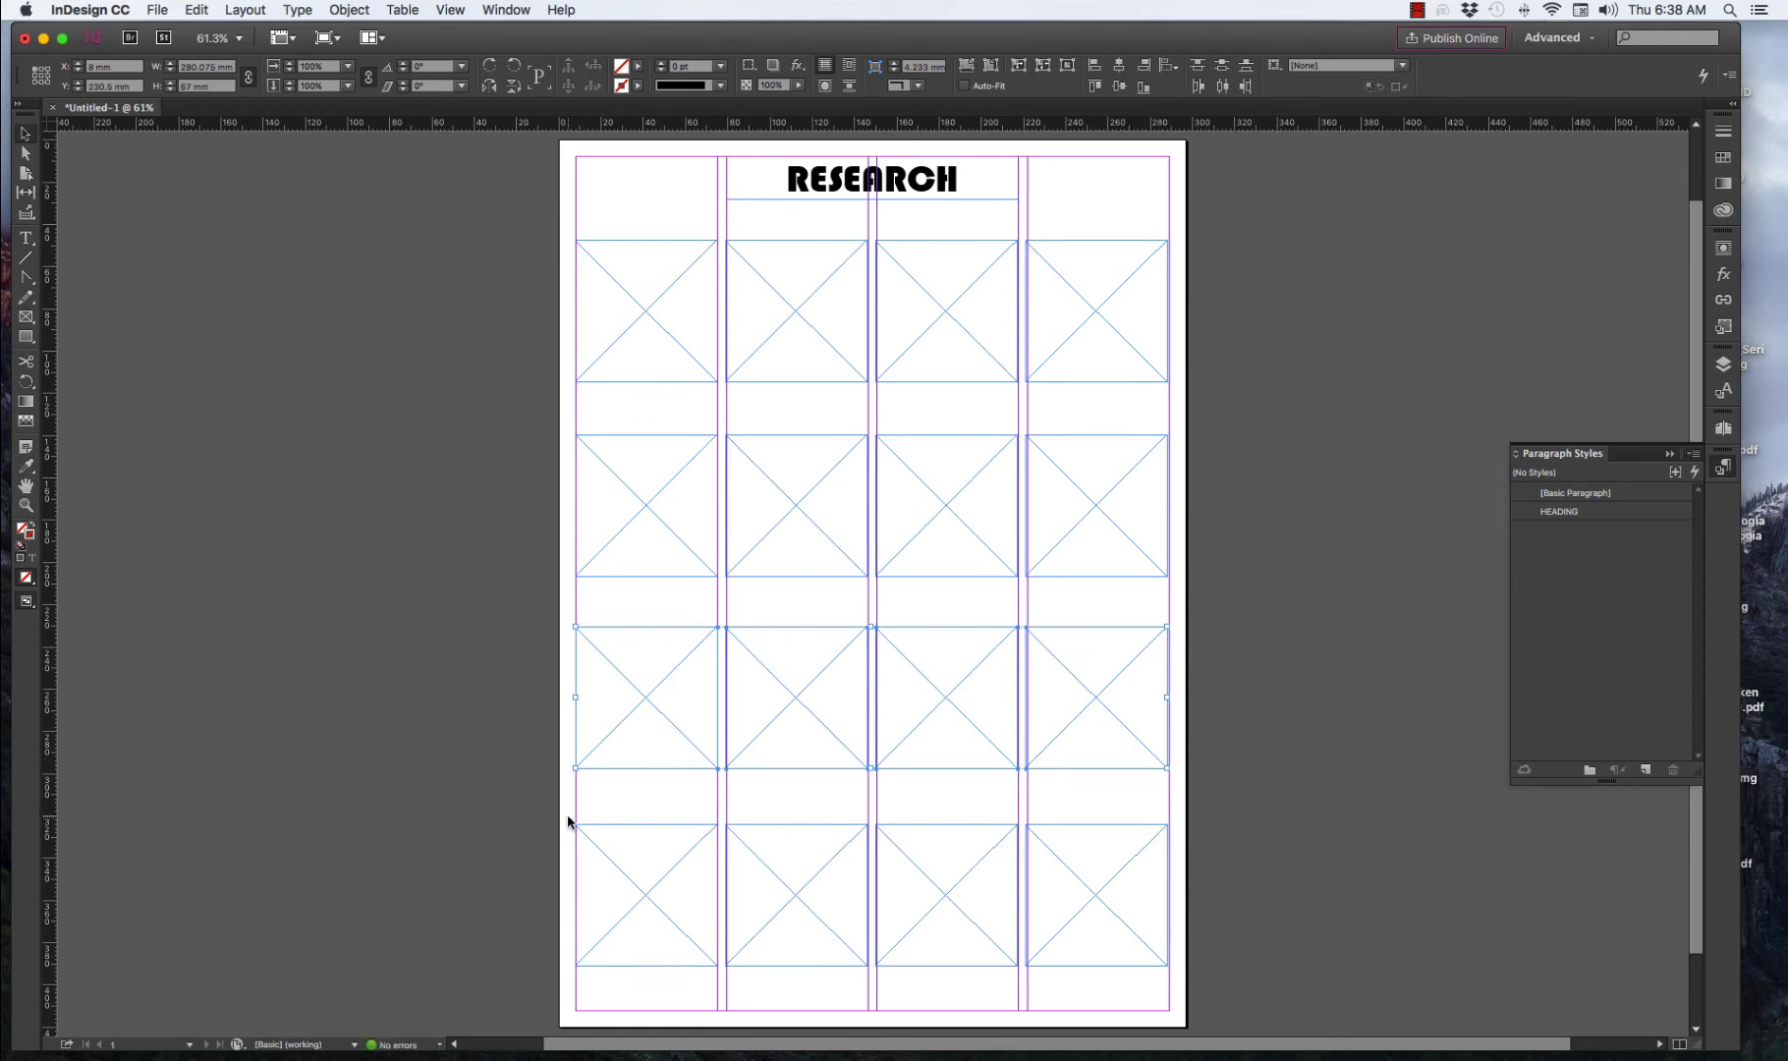
left_click_drag(567, 815, 1197, 909)
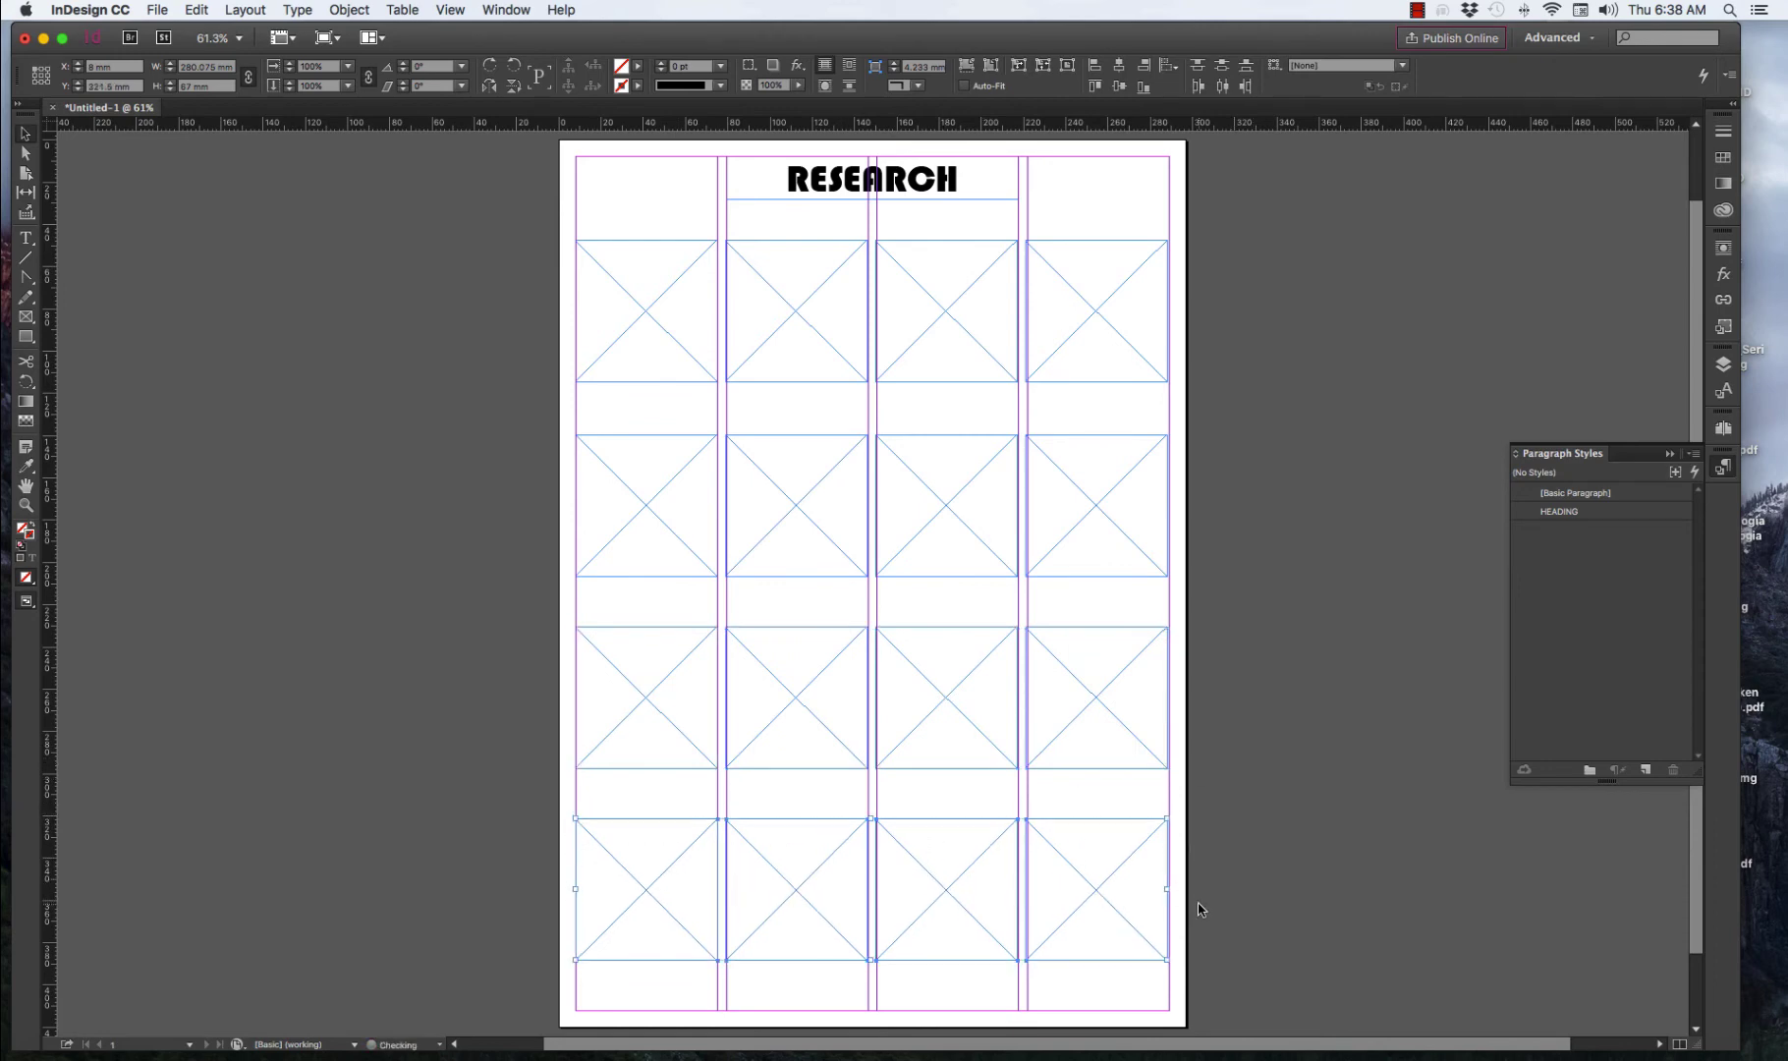
key("shift+Up")
Select the top-left image frame and browse to the swiss design folder in Place.
left_click(402, 243)
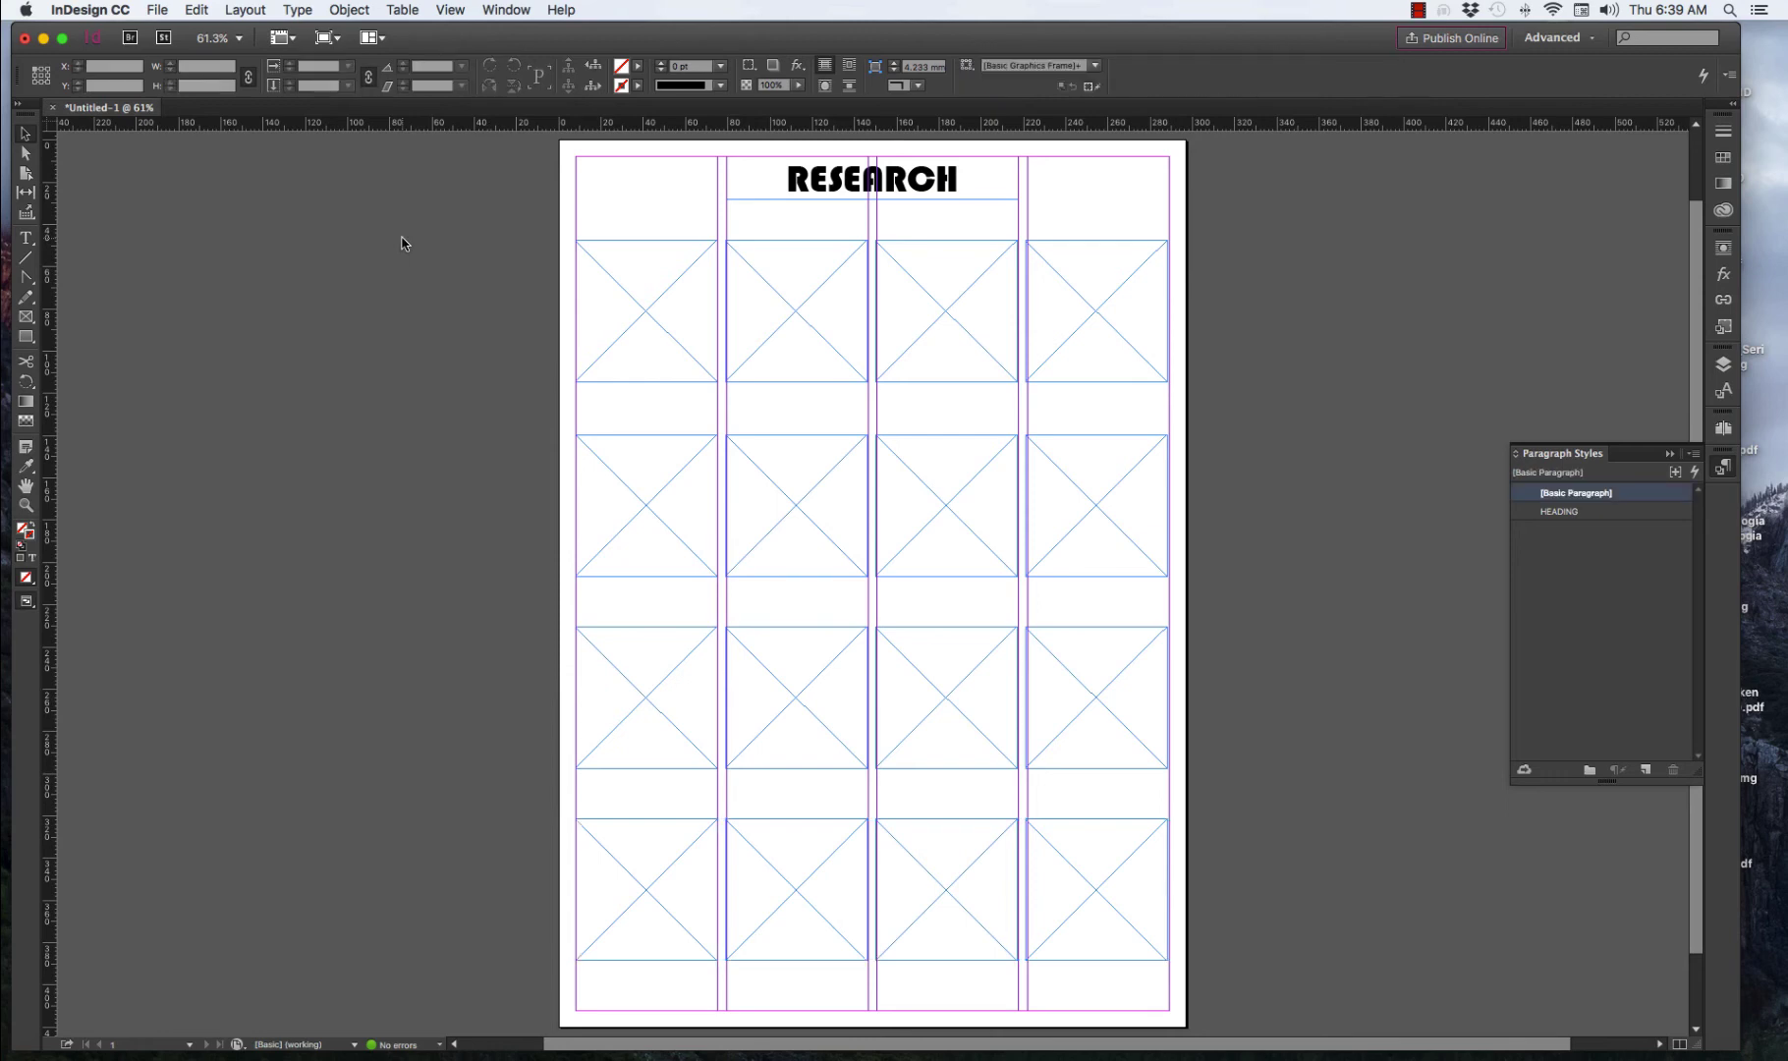
left_click(637, 306)
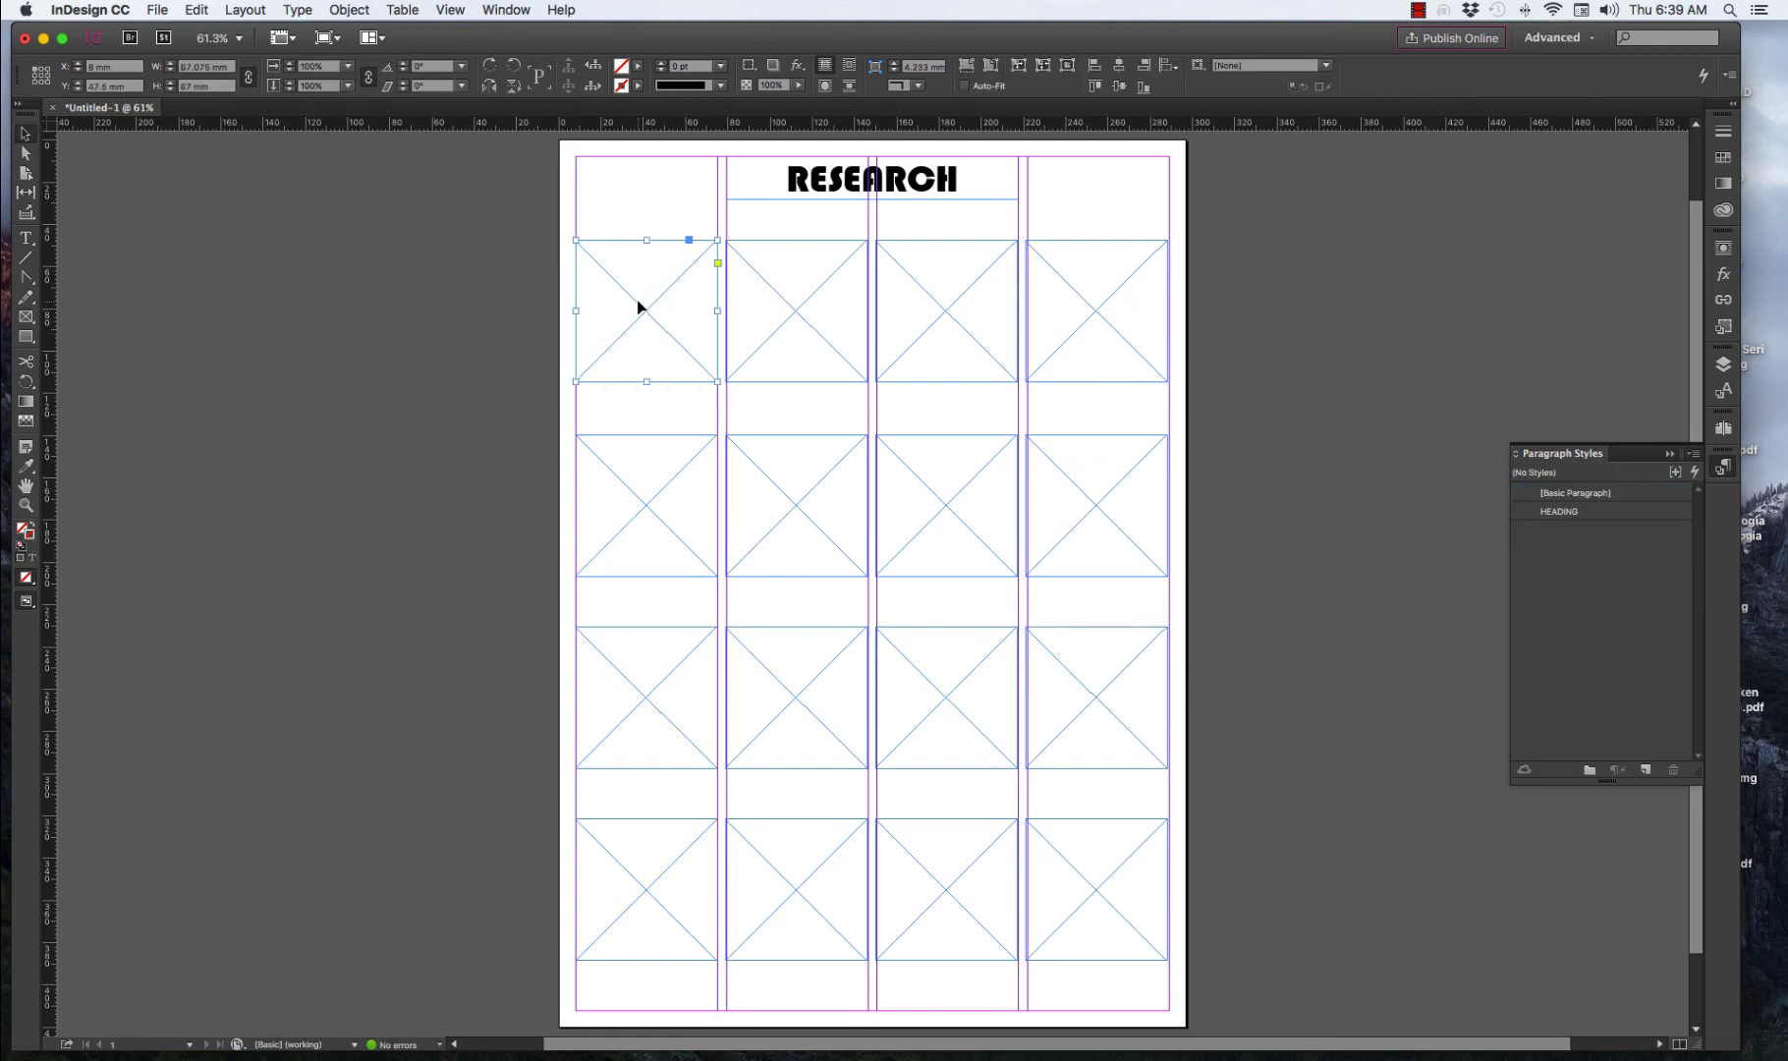
left_click(157, 9)
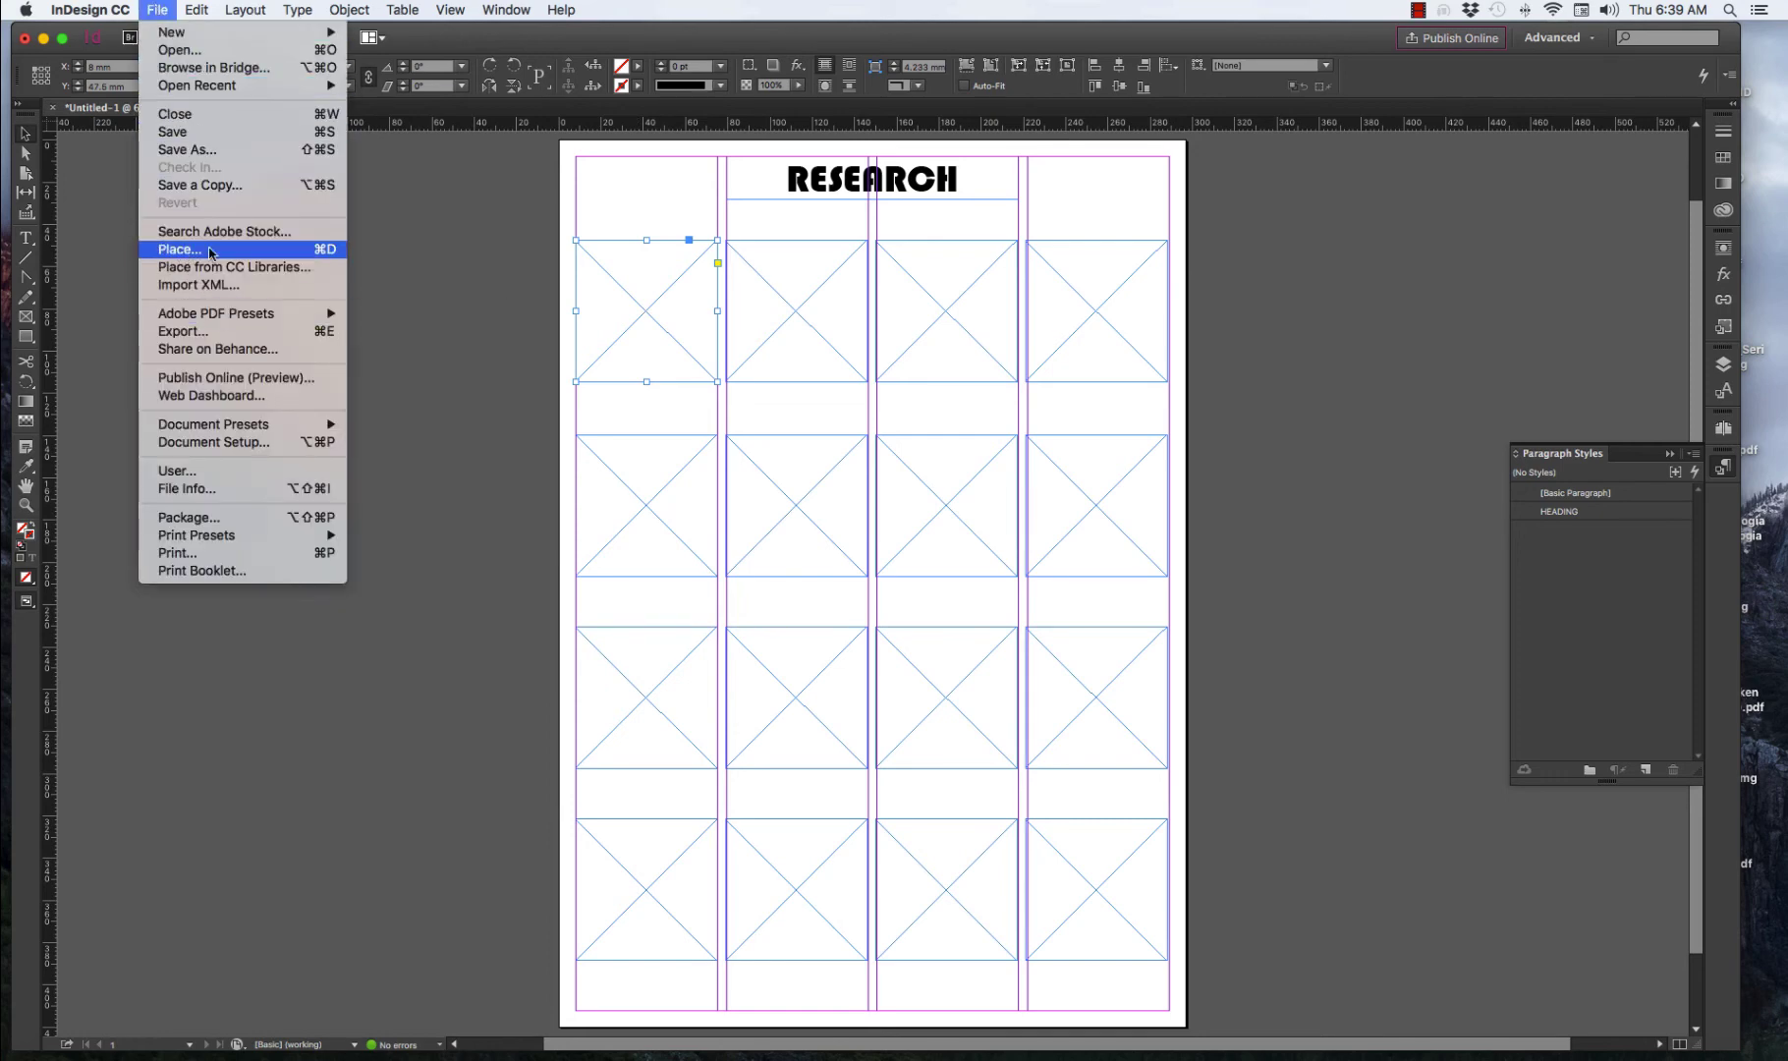
left_click(320, 250)
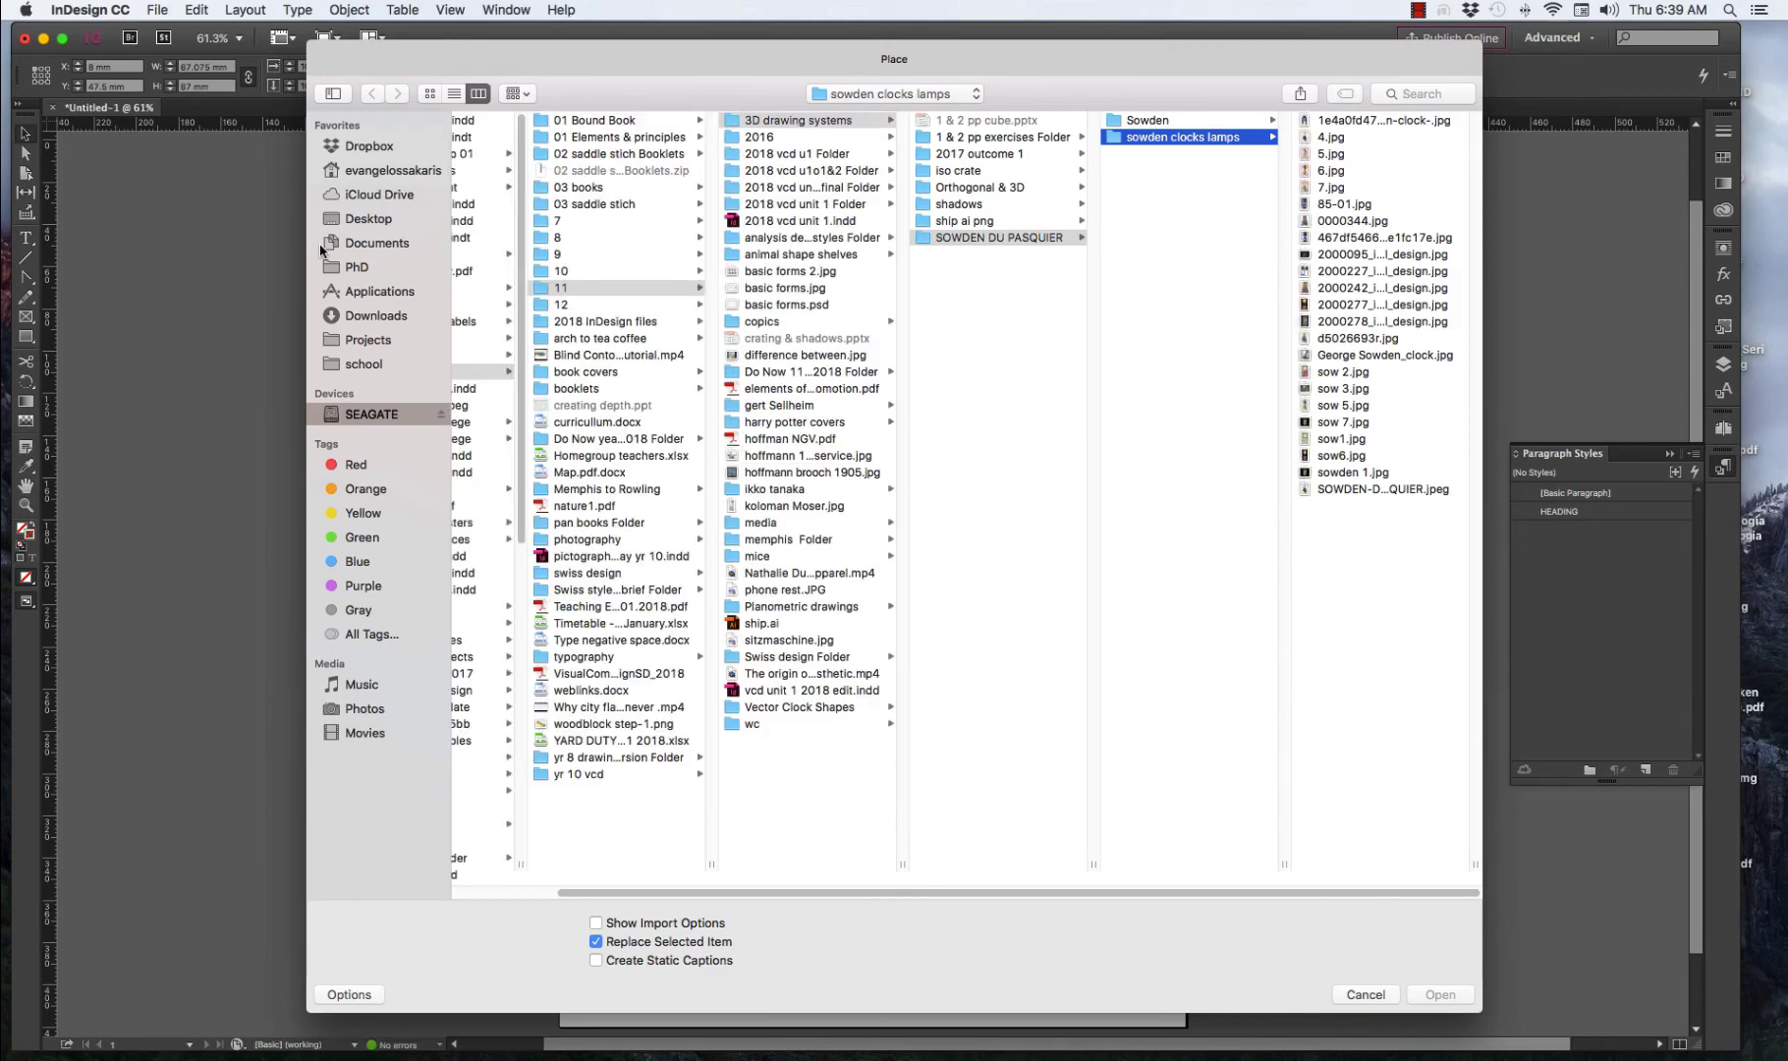
left_click(598, 576)
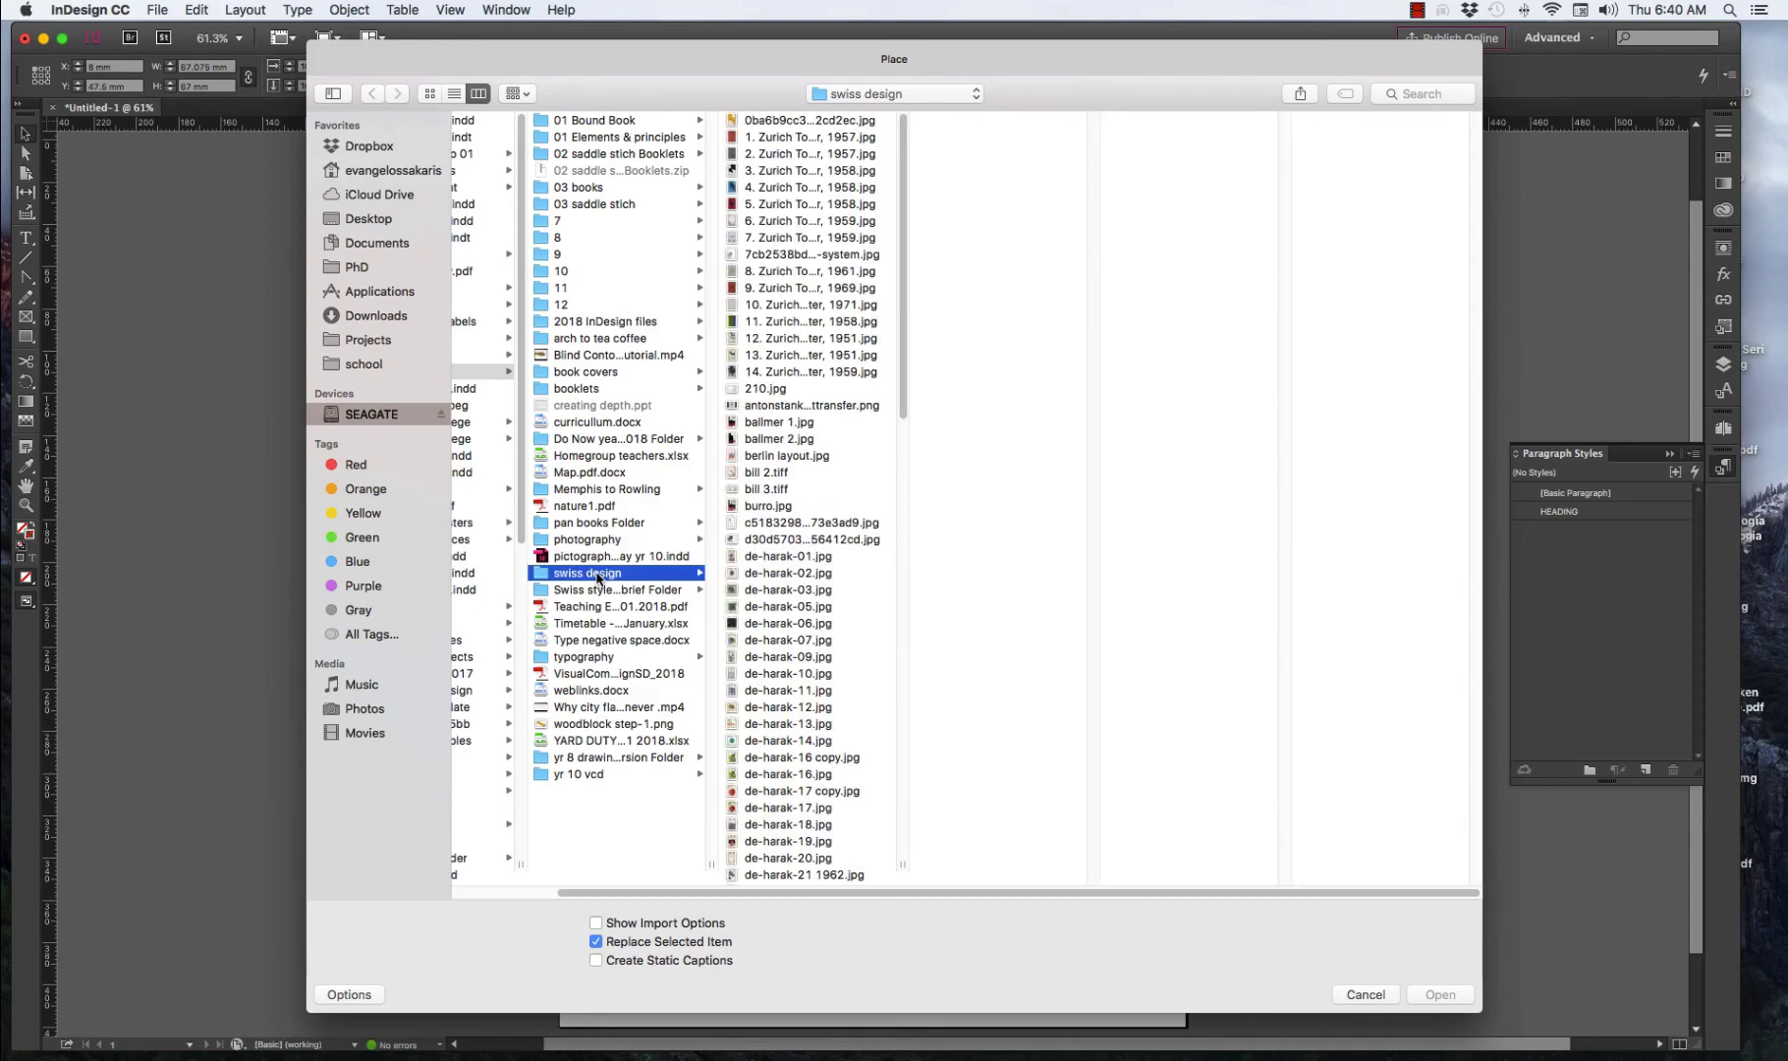
Select de-harak-01.jpg through de-harak-16 copy.jpg for placing.
left_click_drag(418, 54, 364, 86)
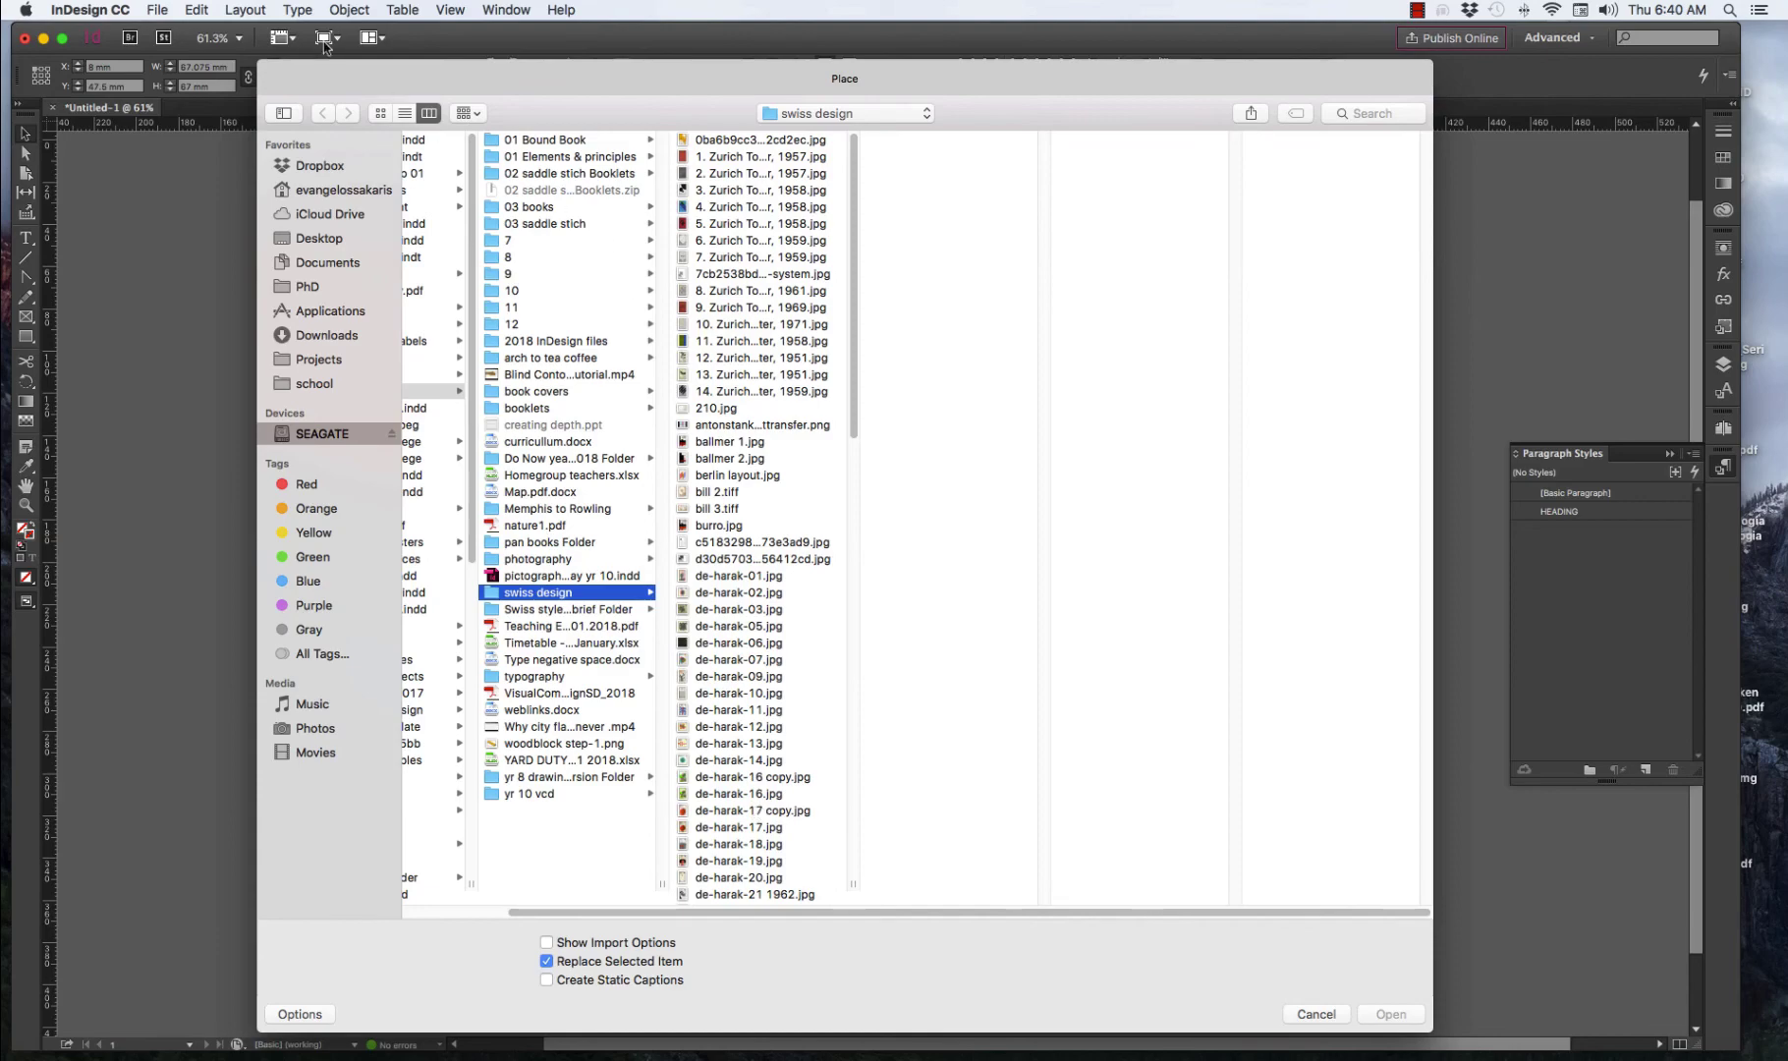
left_click_drag(368, 71, 421, 84)
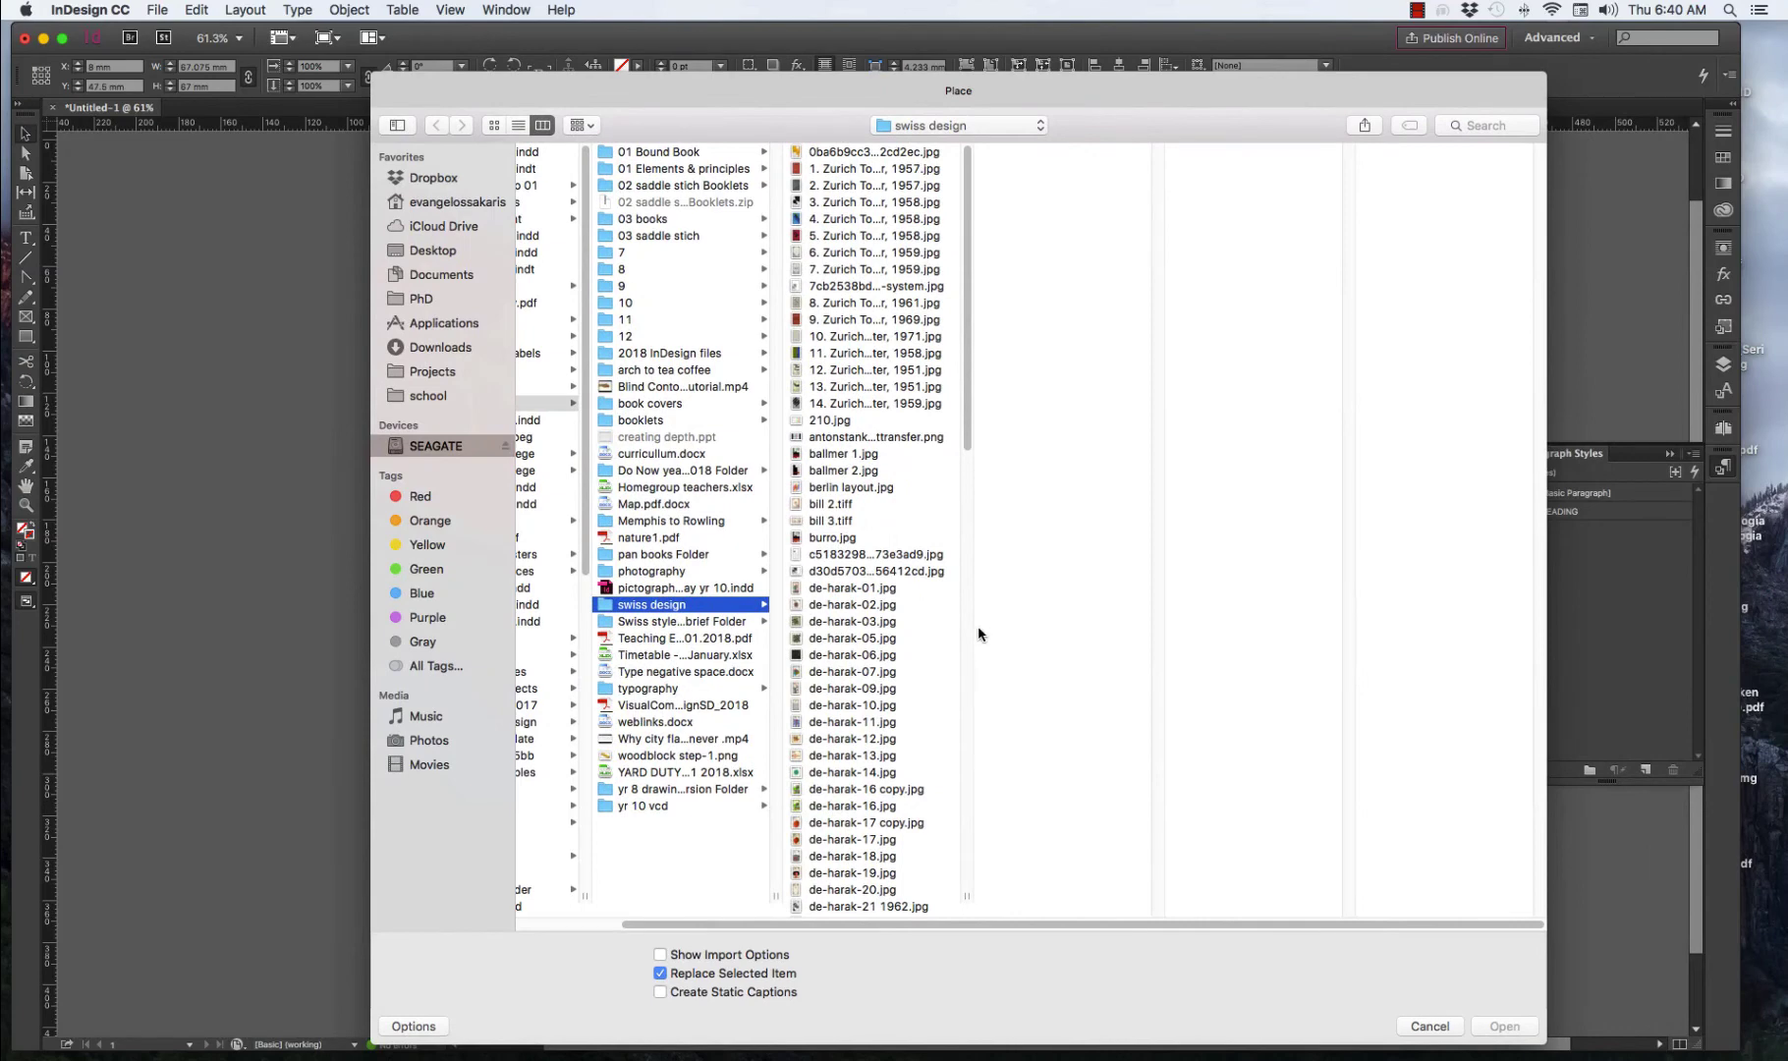
left_click(828, 591)
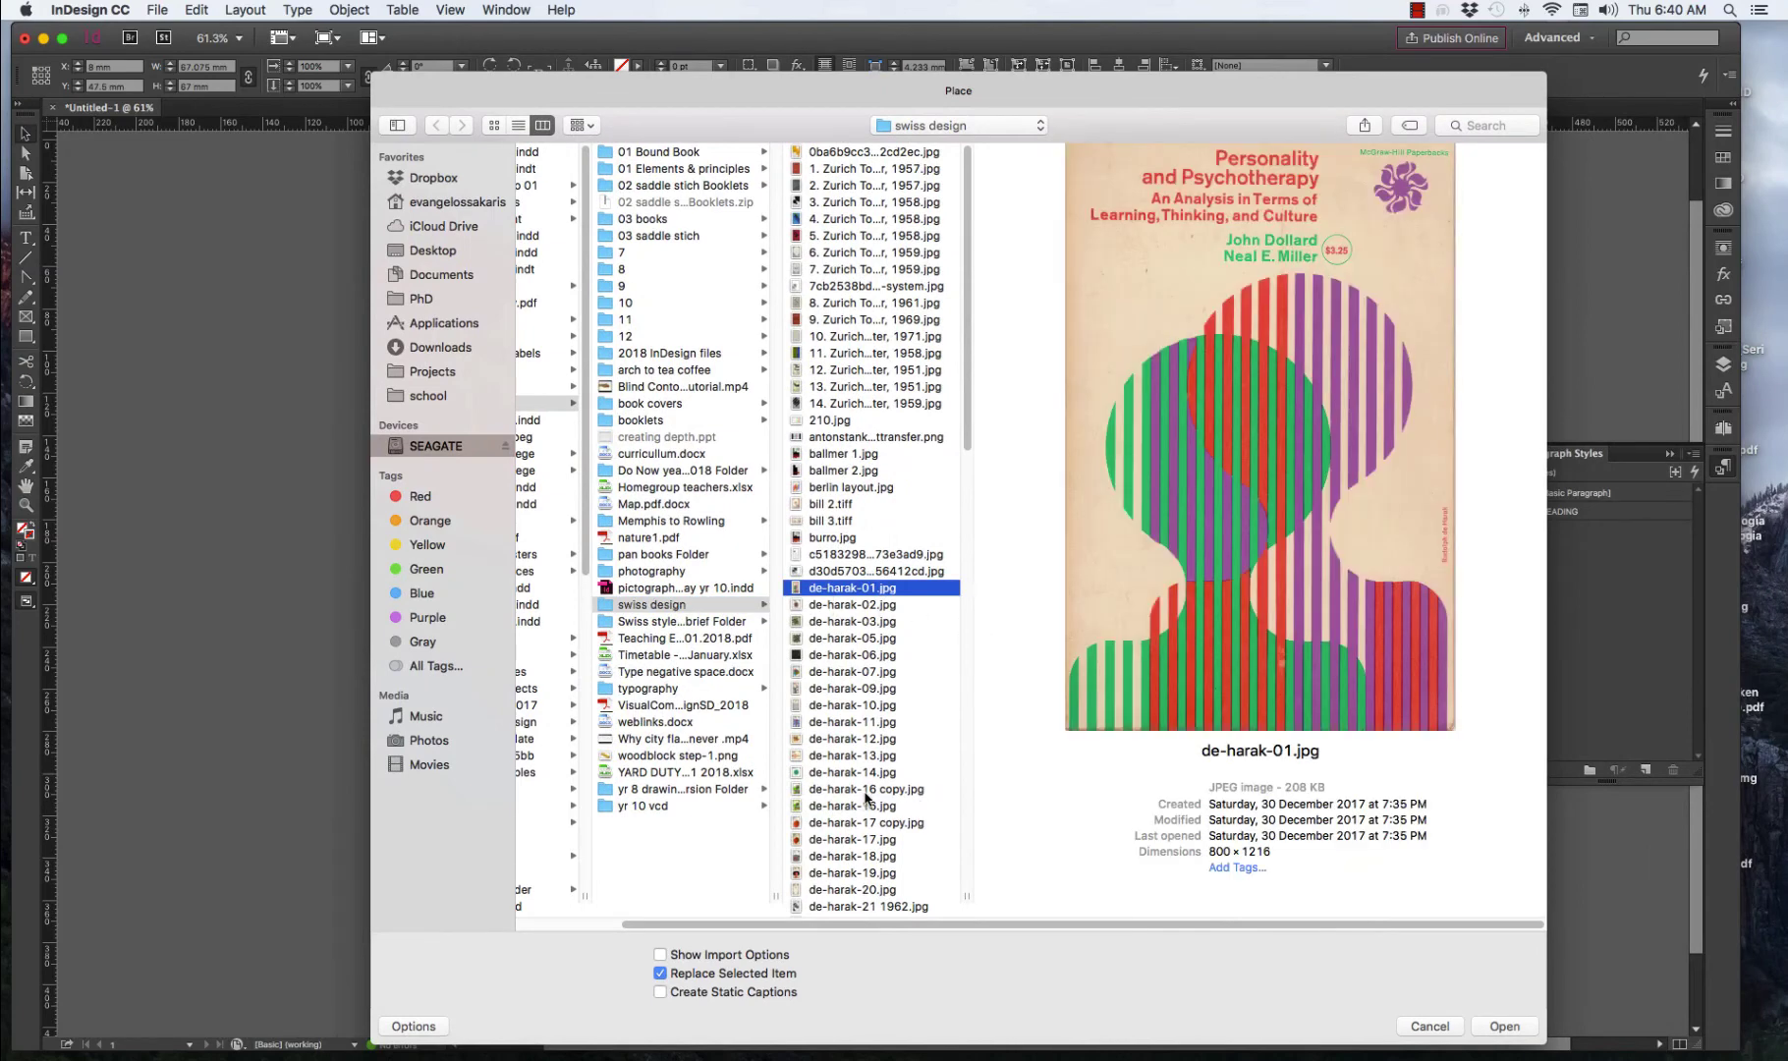
left_click(866, 789, "shift")
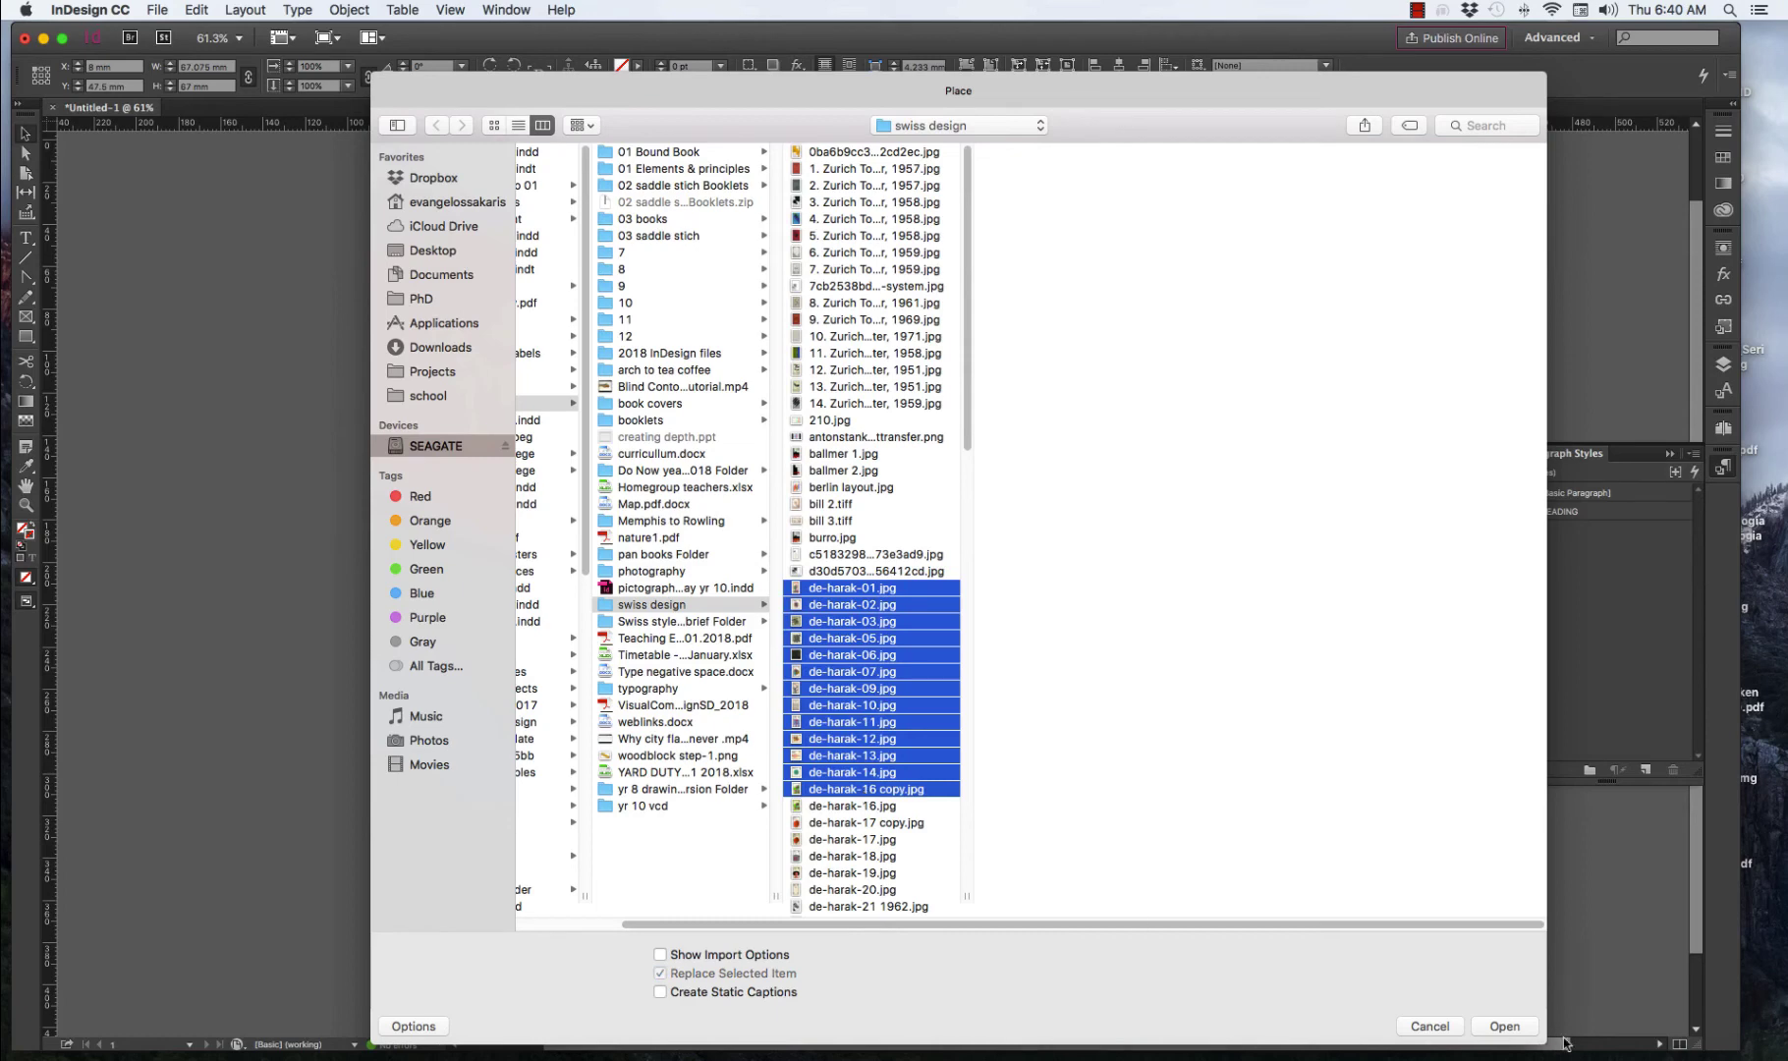
Load the chosen images and place covers into the first two rows of frames.
left_click(1510, 1028)
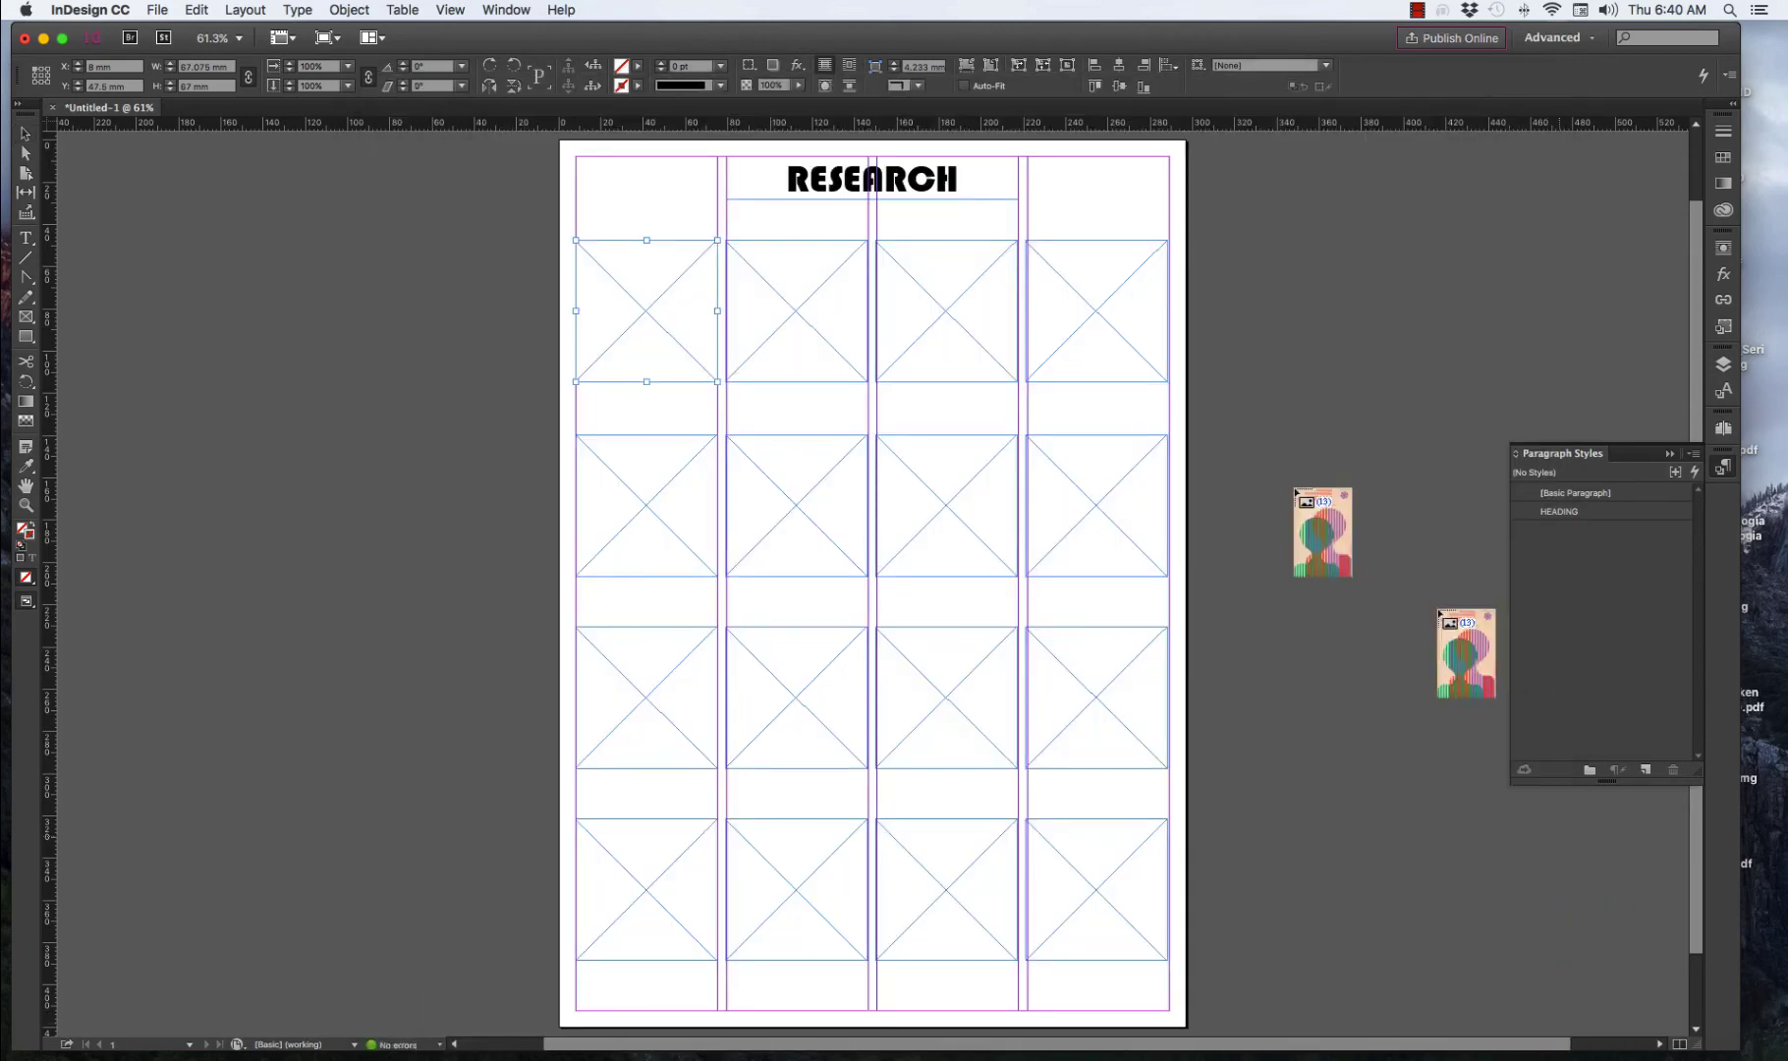
left_click(594, 247)
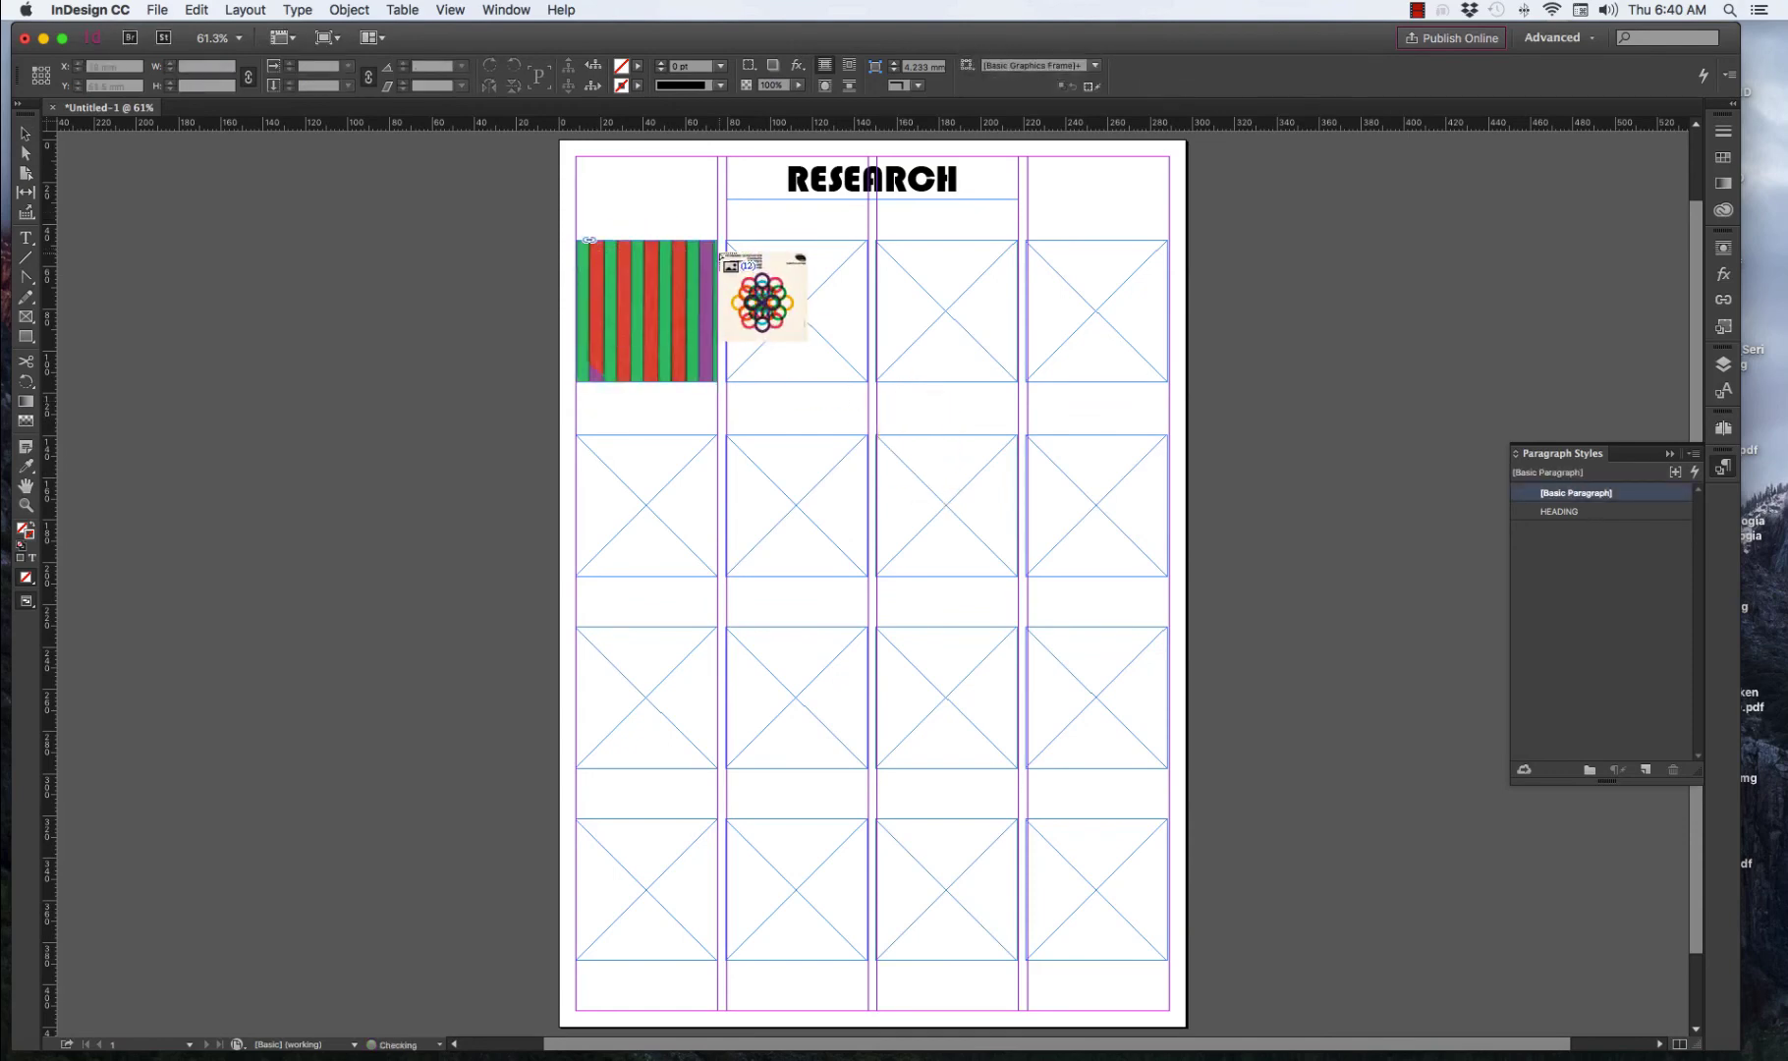
left_click(739, 254)
left_click(889, 253)
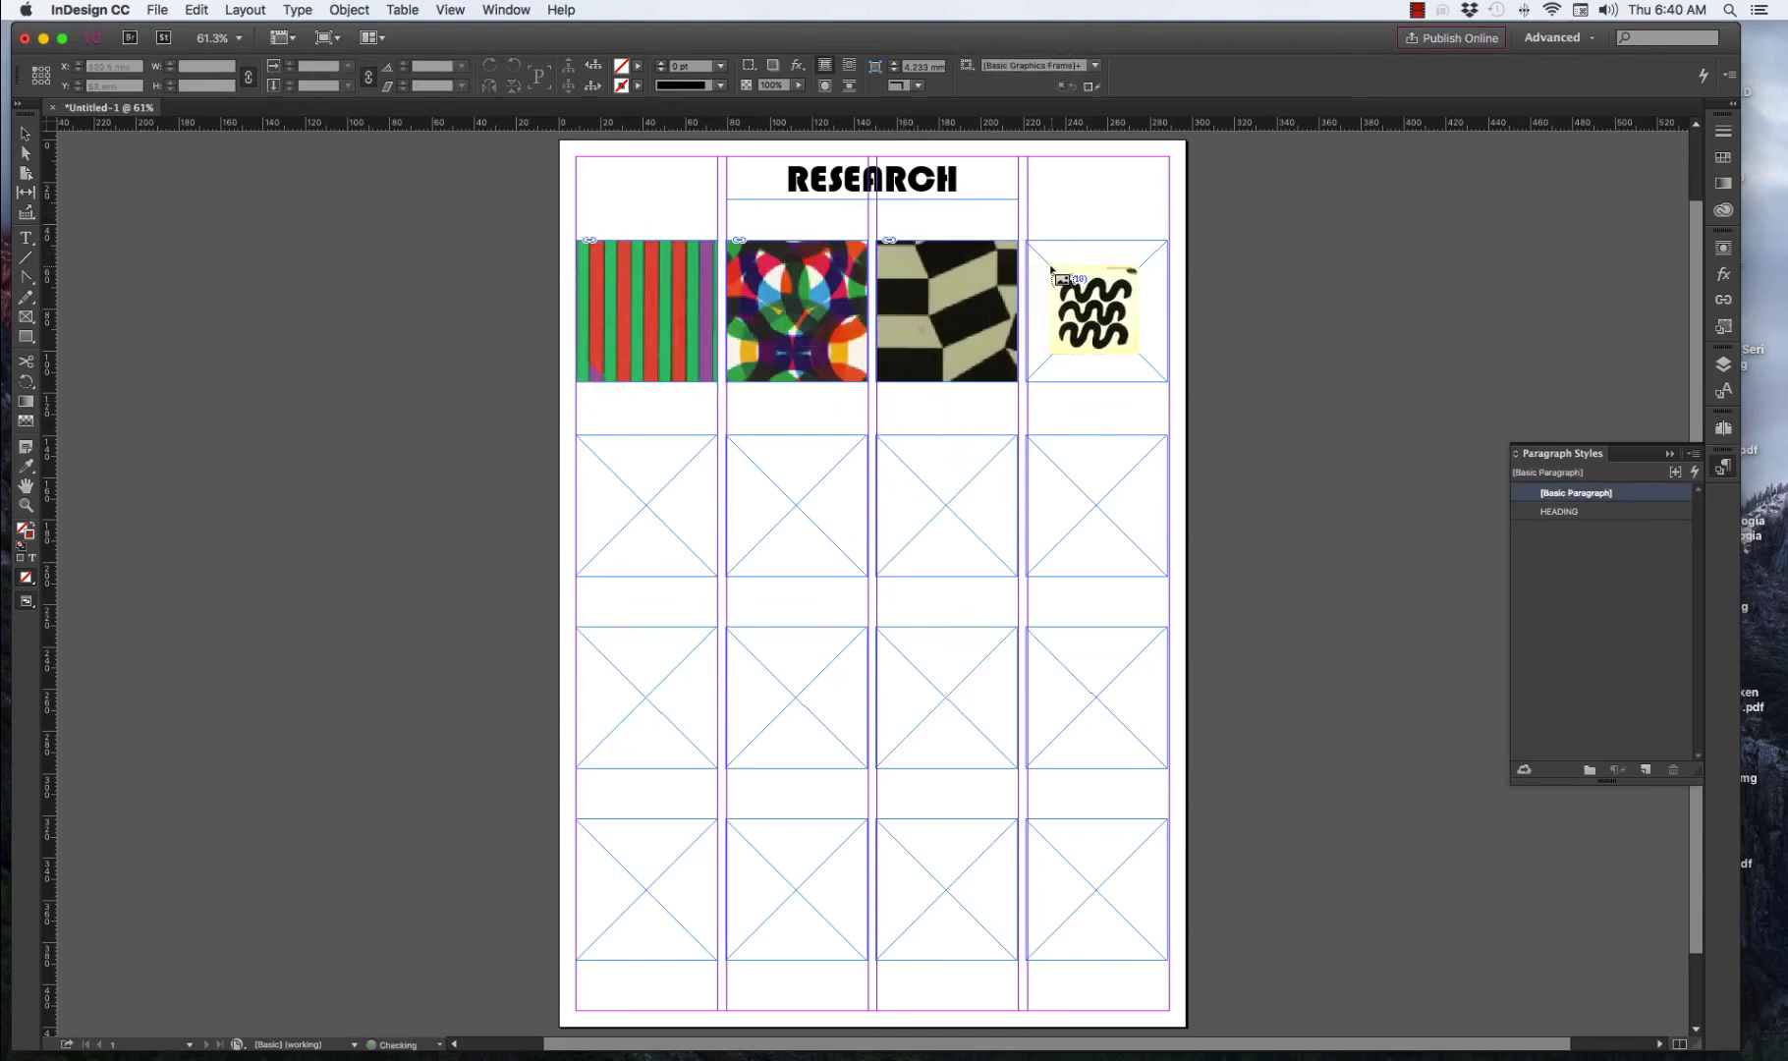
left_click(1061, 267)
left_click(580, 450)
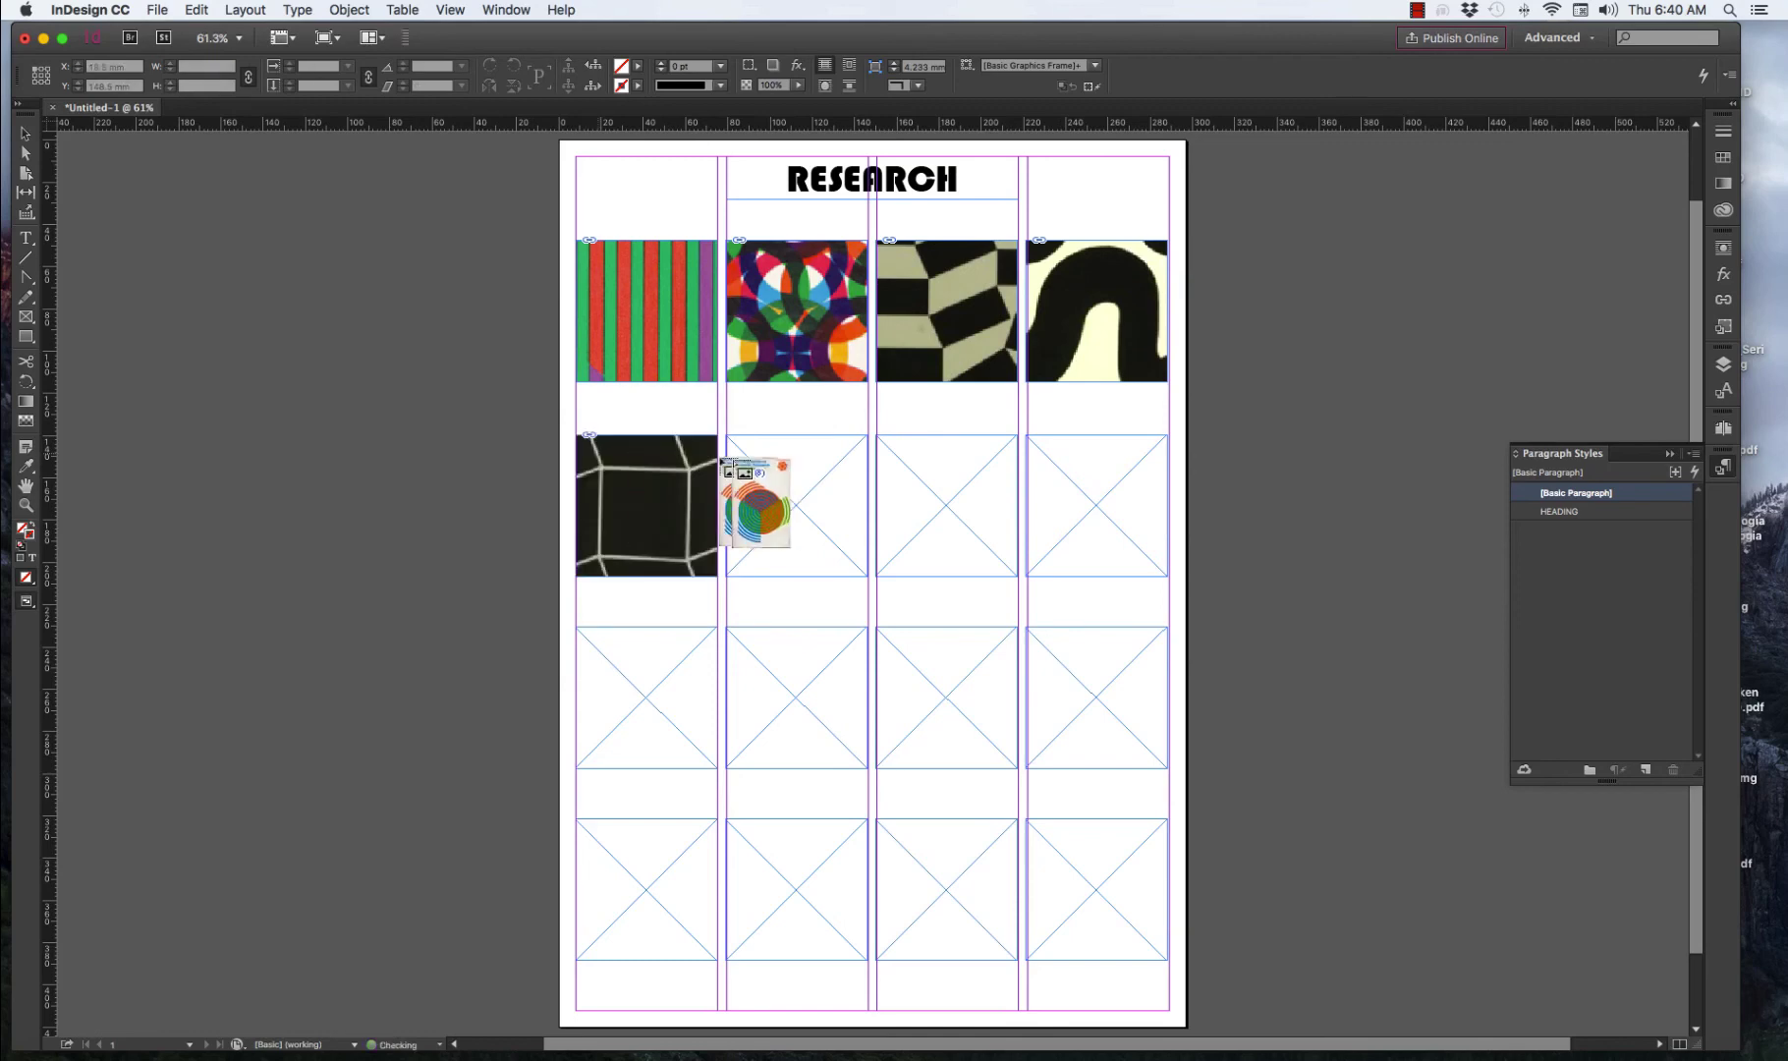
left_click(866, 462)
left_click(896, 459)
left_click(1051, 465)
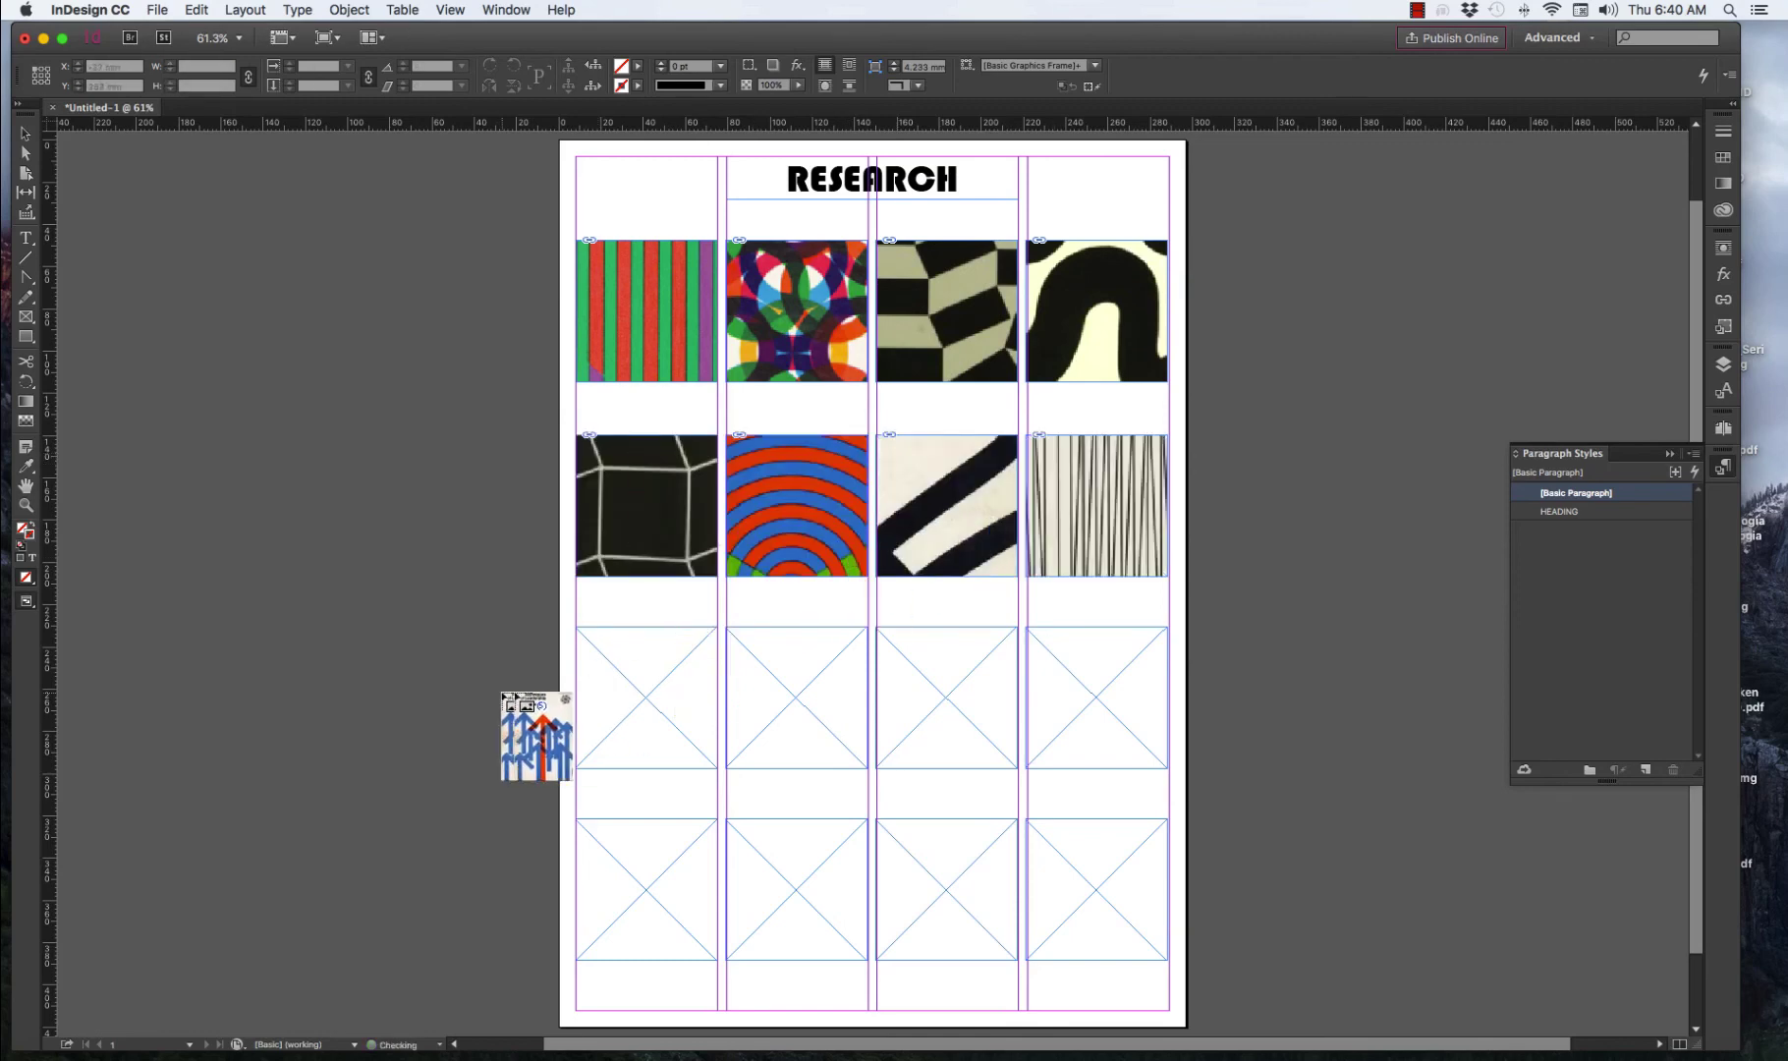
Place covers into row 3 and the first three frames of row 4.
left_click(632, 653)
left_click(748, 656)
left_click(896, 657)
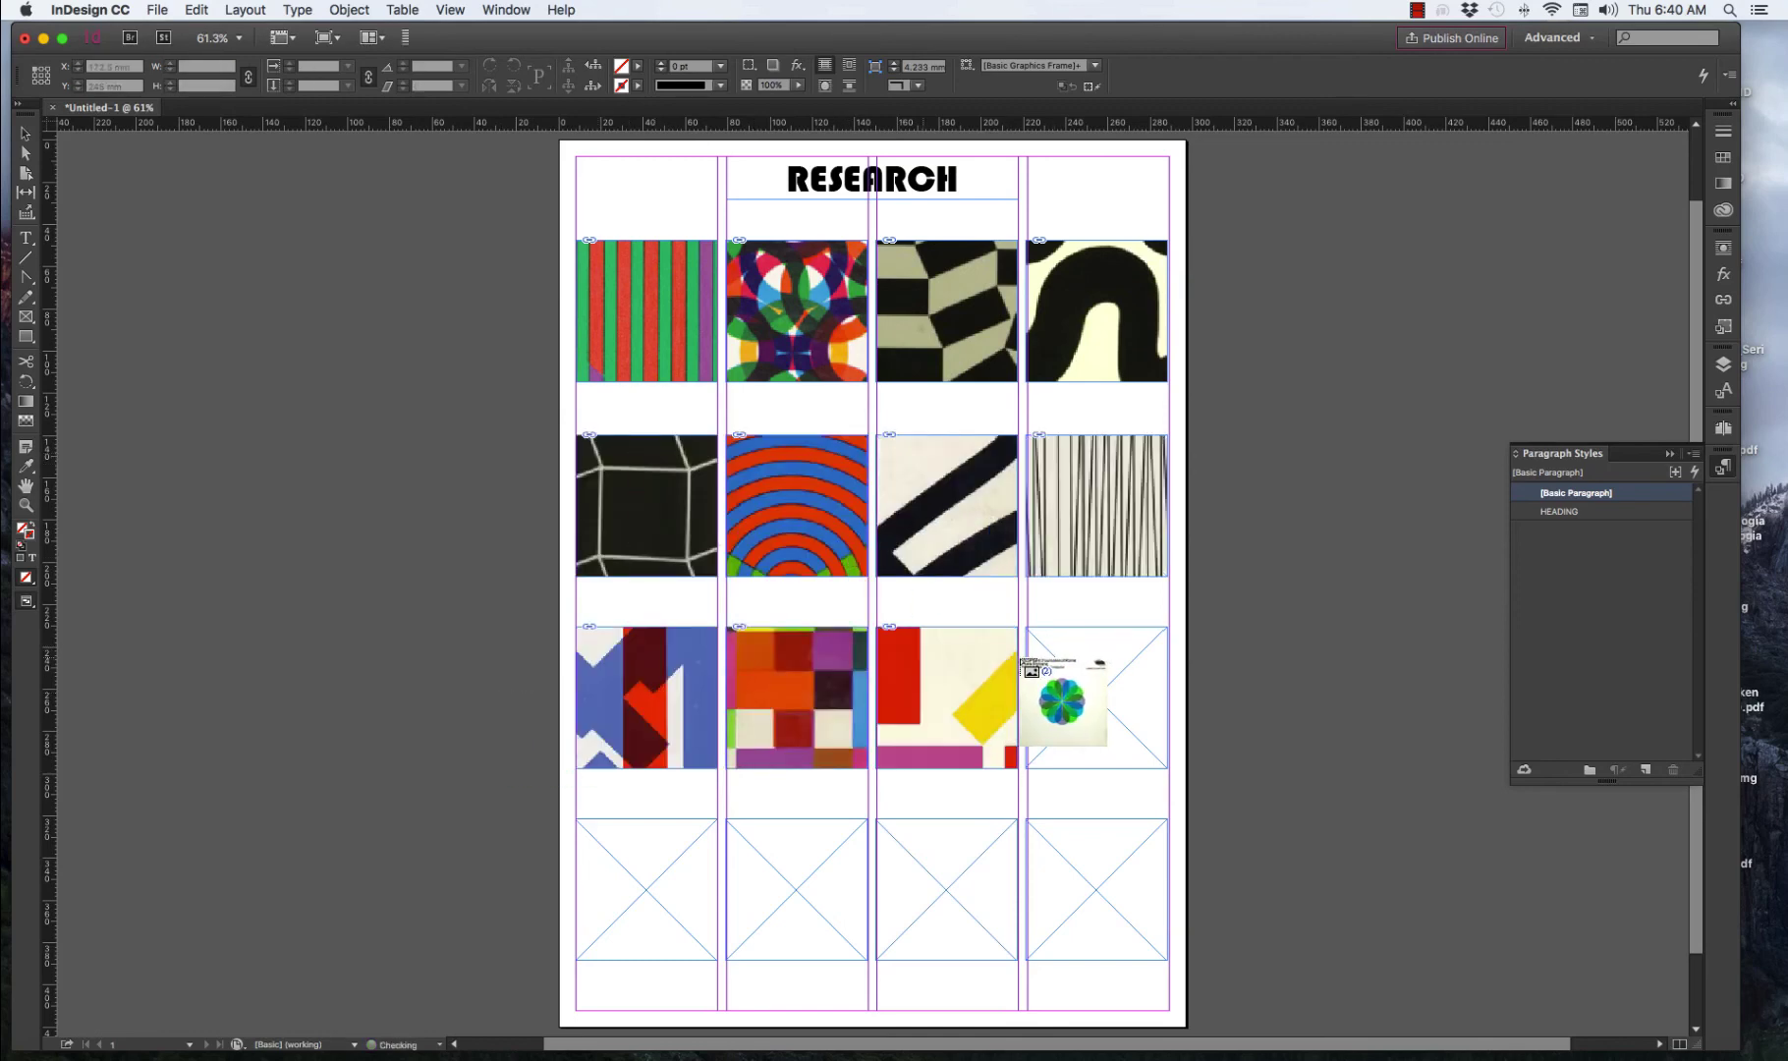
left_click(1068, 656)
key("Escape")
left_click(749, 843)
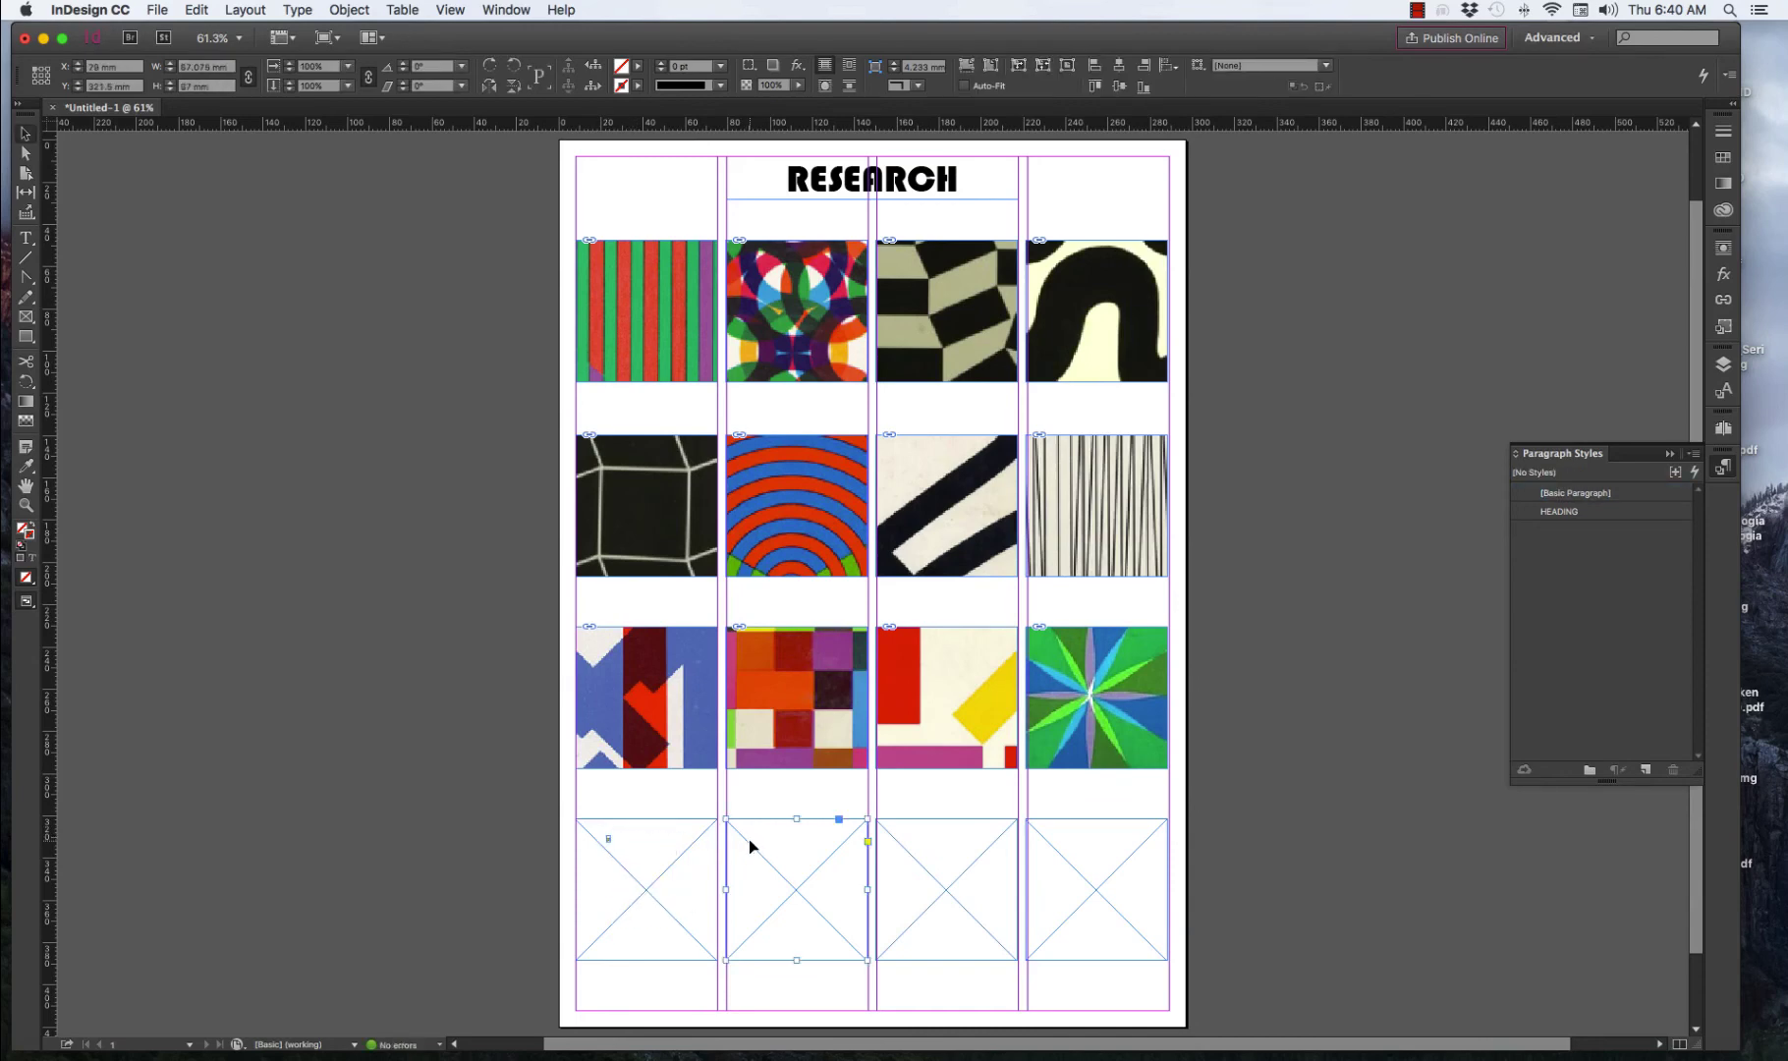
left_click(699, 843)
left_click(778, 846)
left_click(919, 835)
key("Escape")
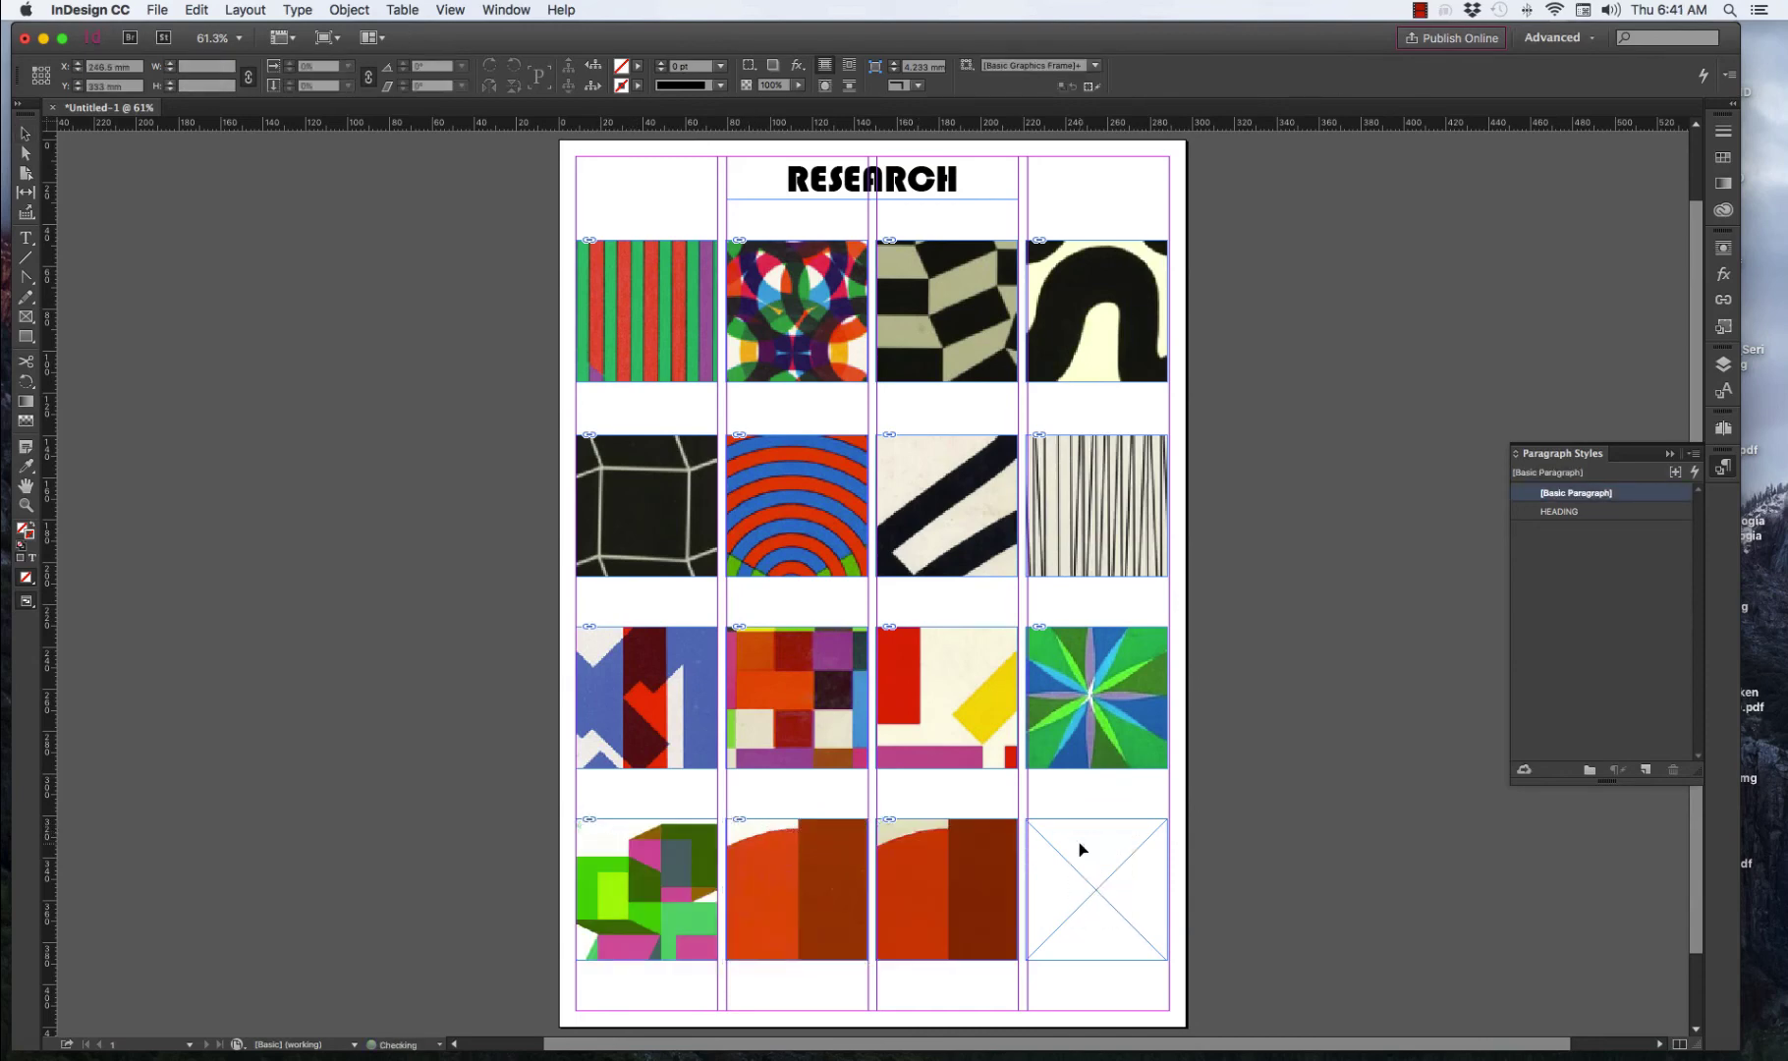
Place the last cover into the bottom-right frame.
left_click(1081, 848)
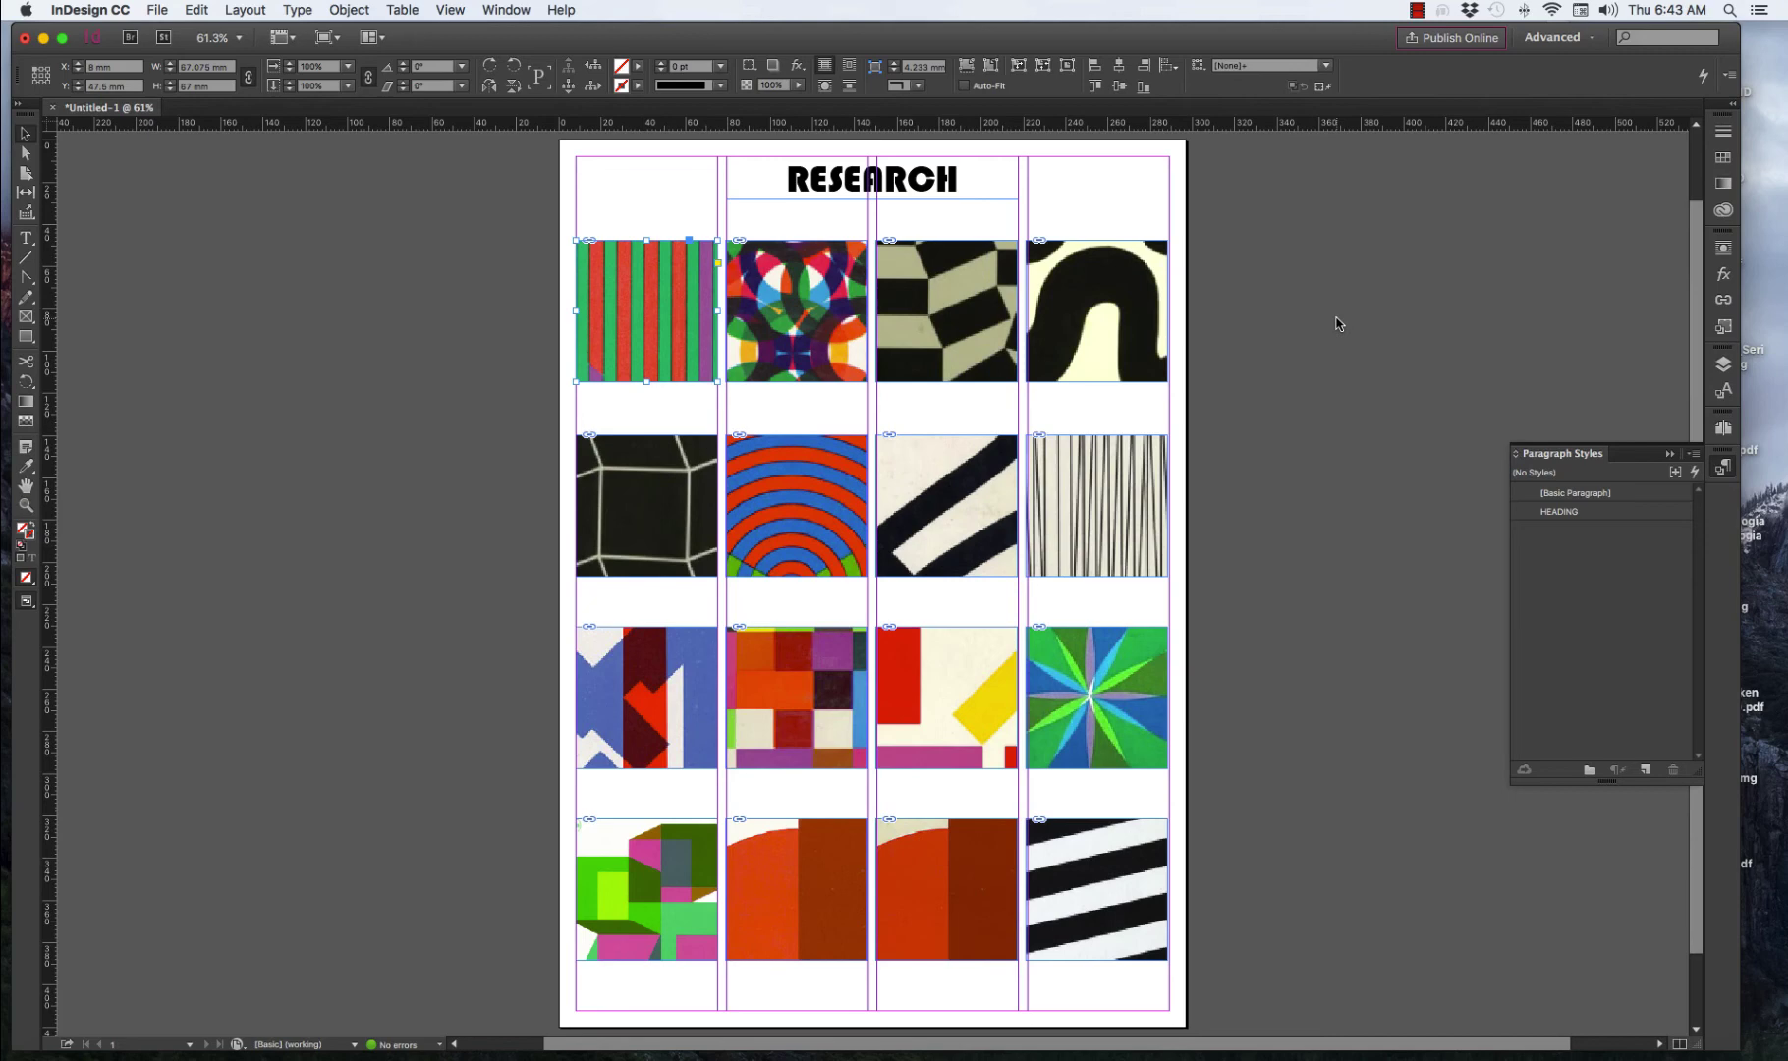
Fit the top-left and second top-row covers proportionally inside their frames.
right_click(657, 275)
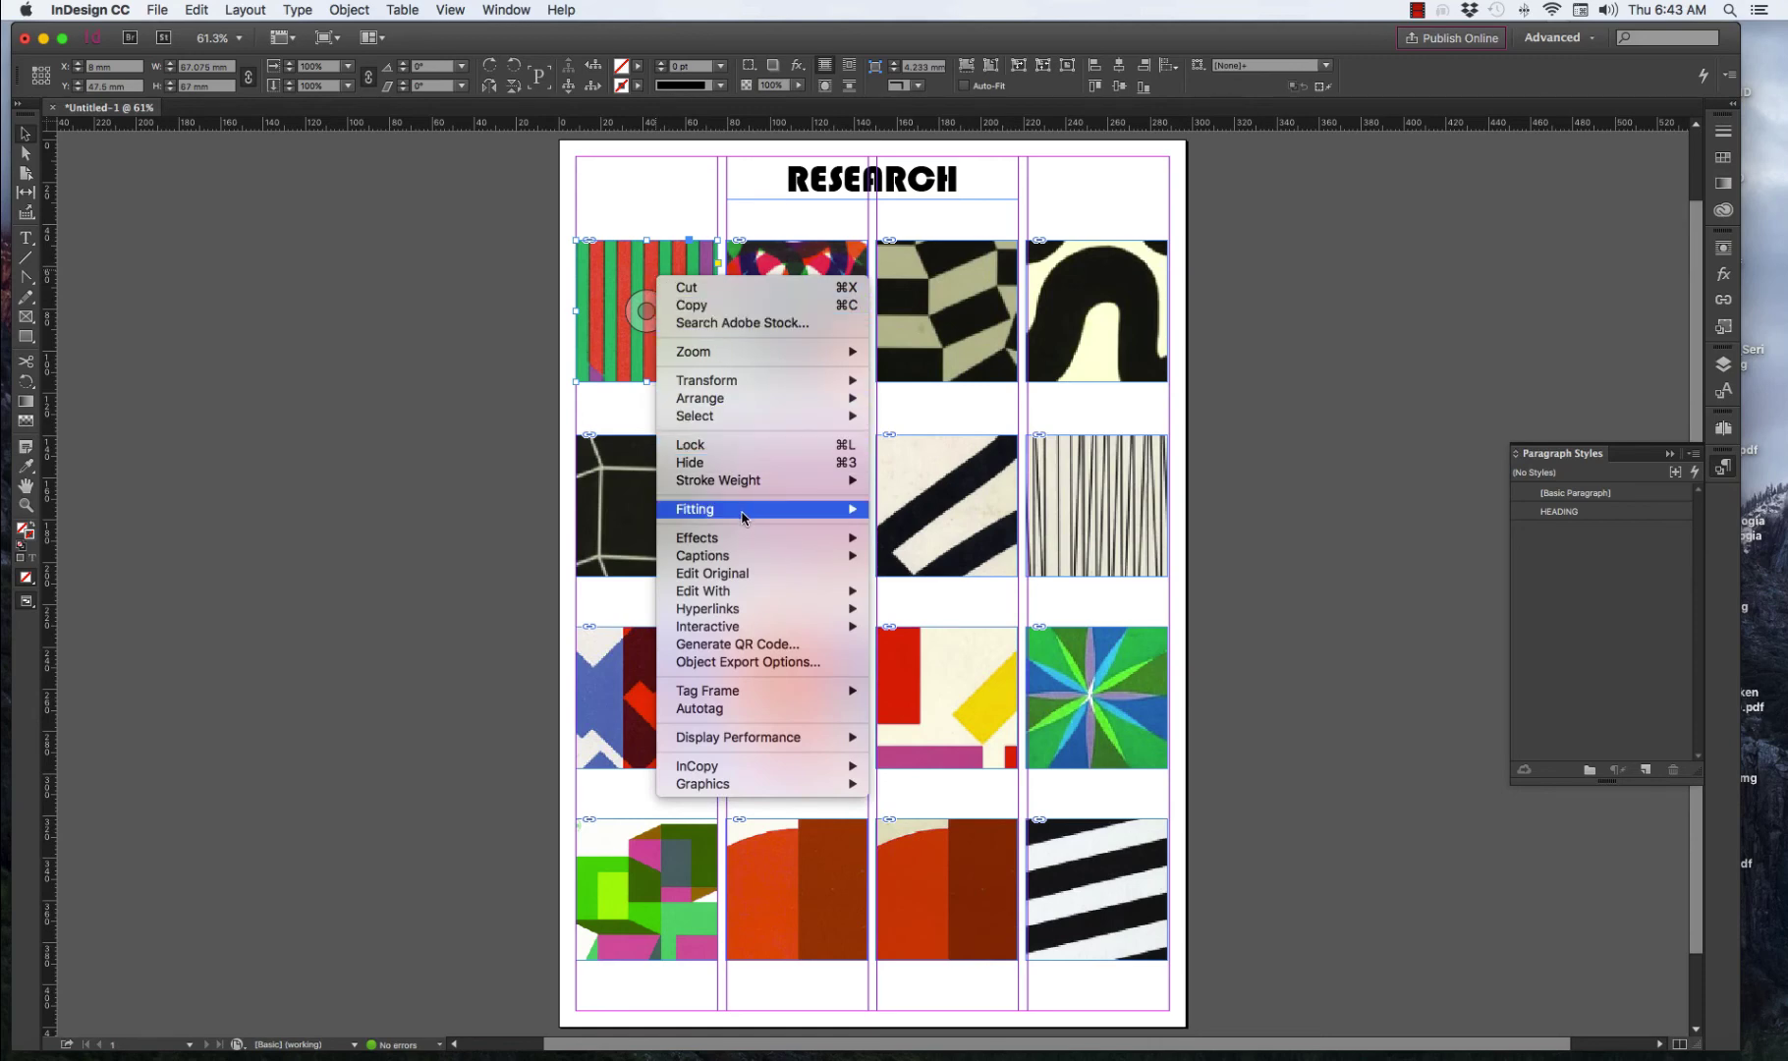
mouse_move(743, 519)
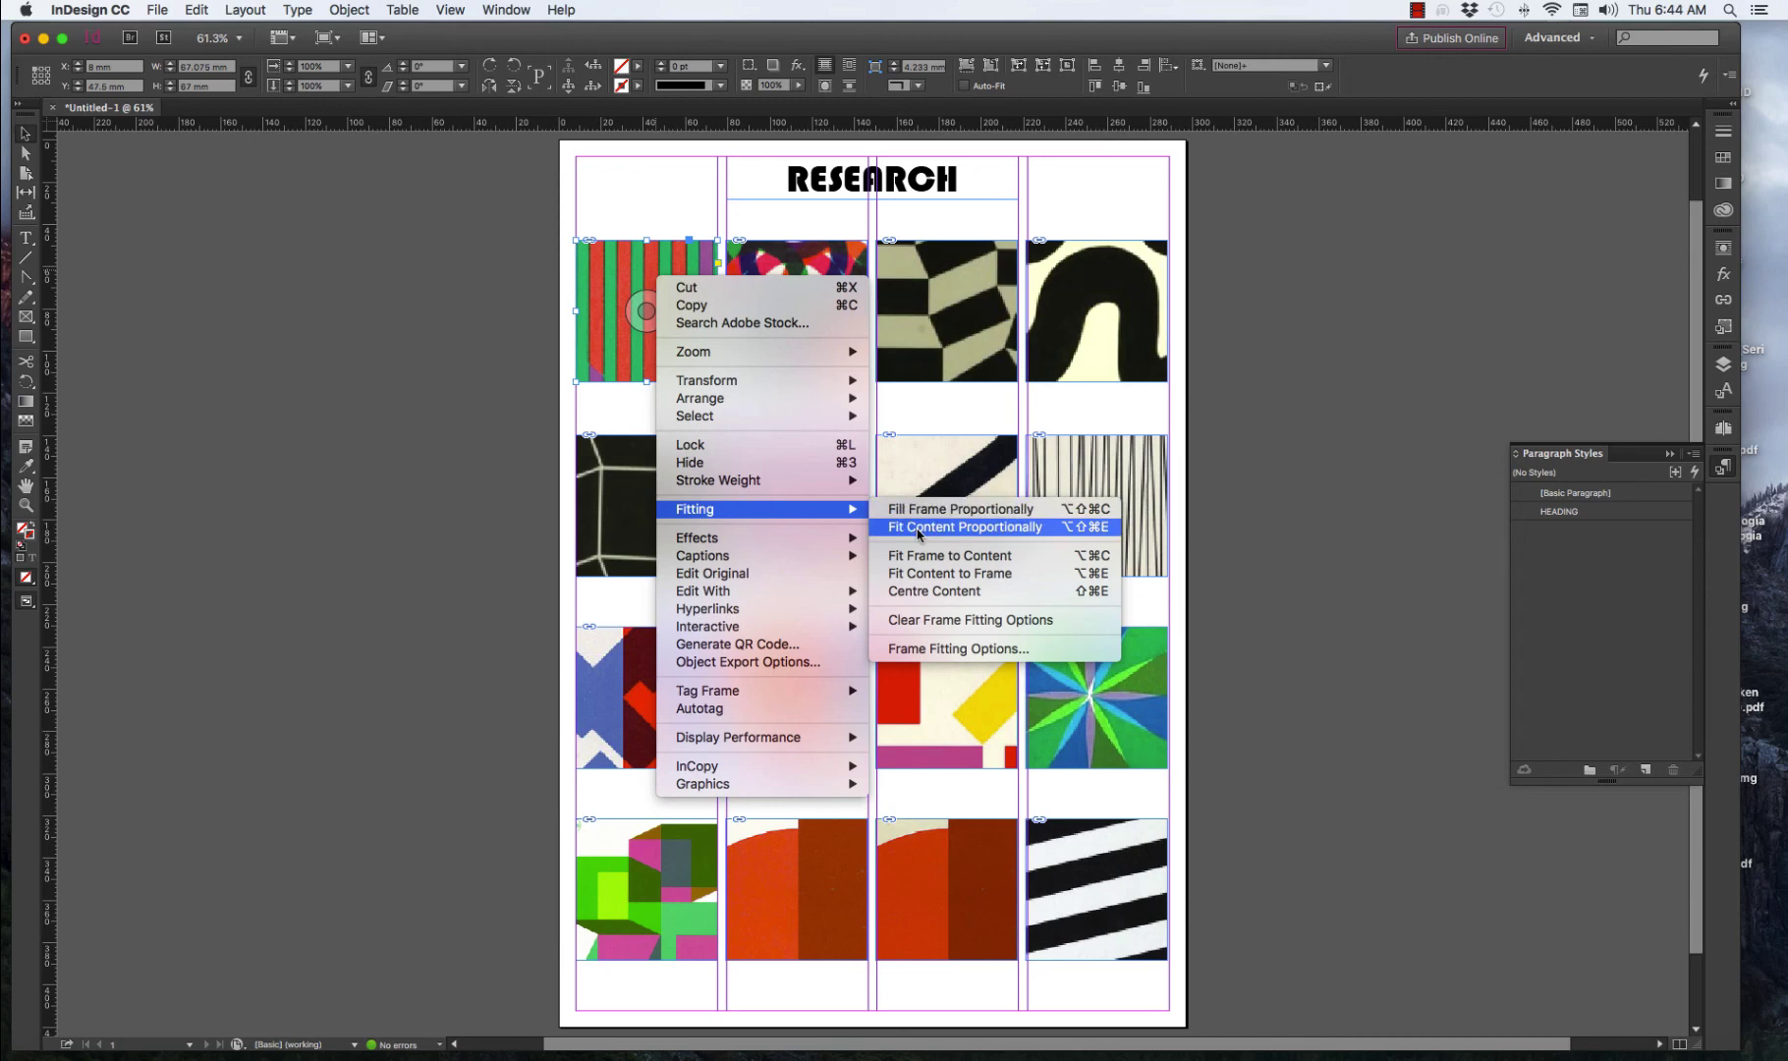
left_click(919, 533)
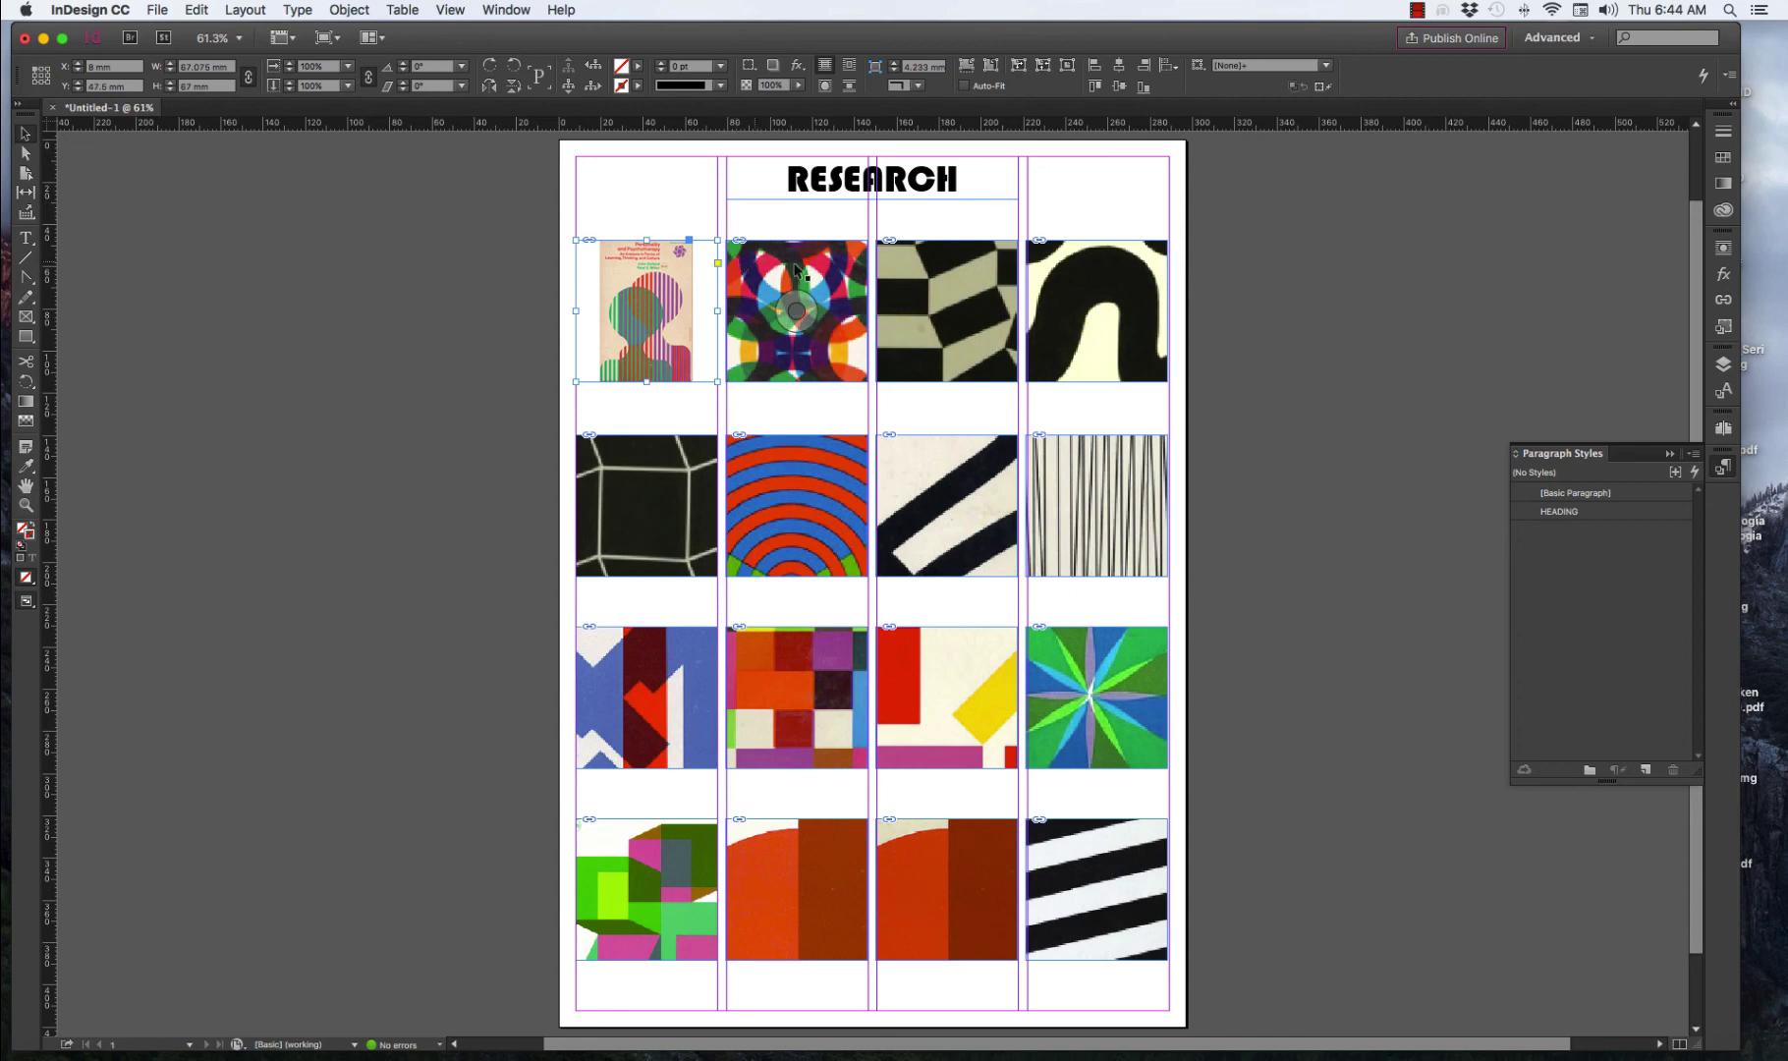
left_click(815, 264)
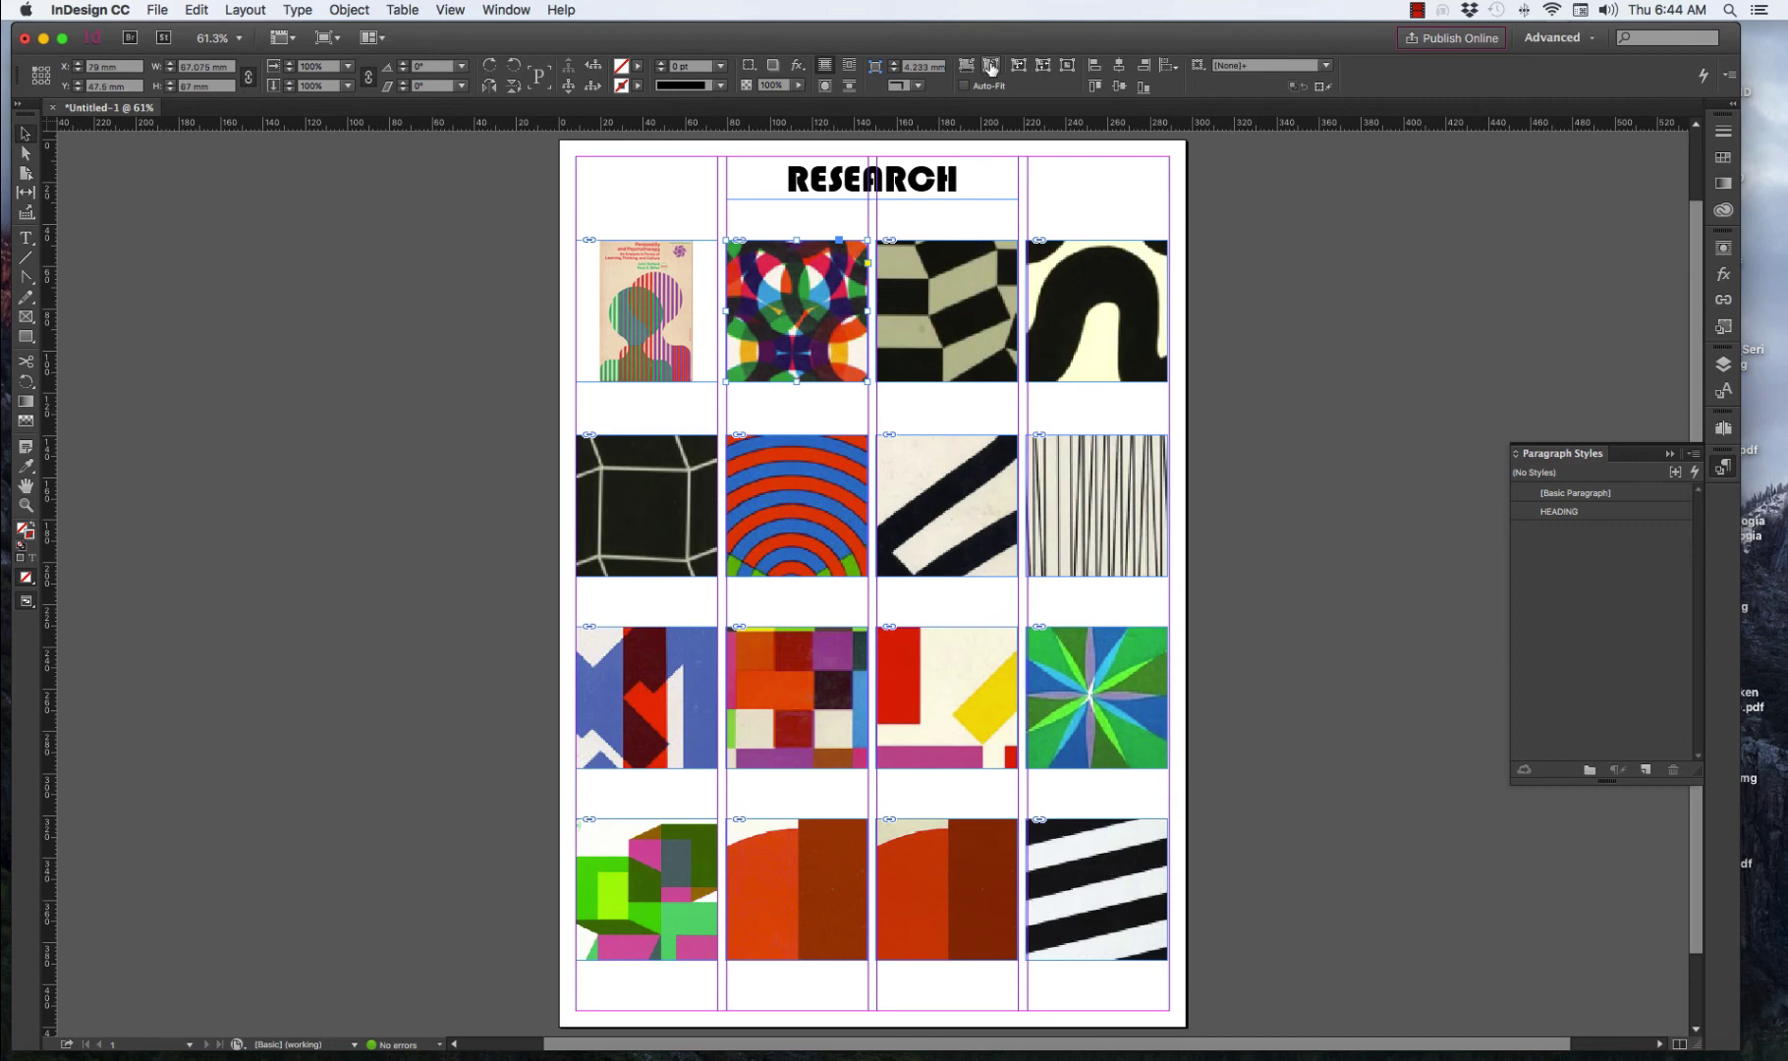
left_click(991, 66)
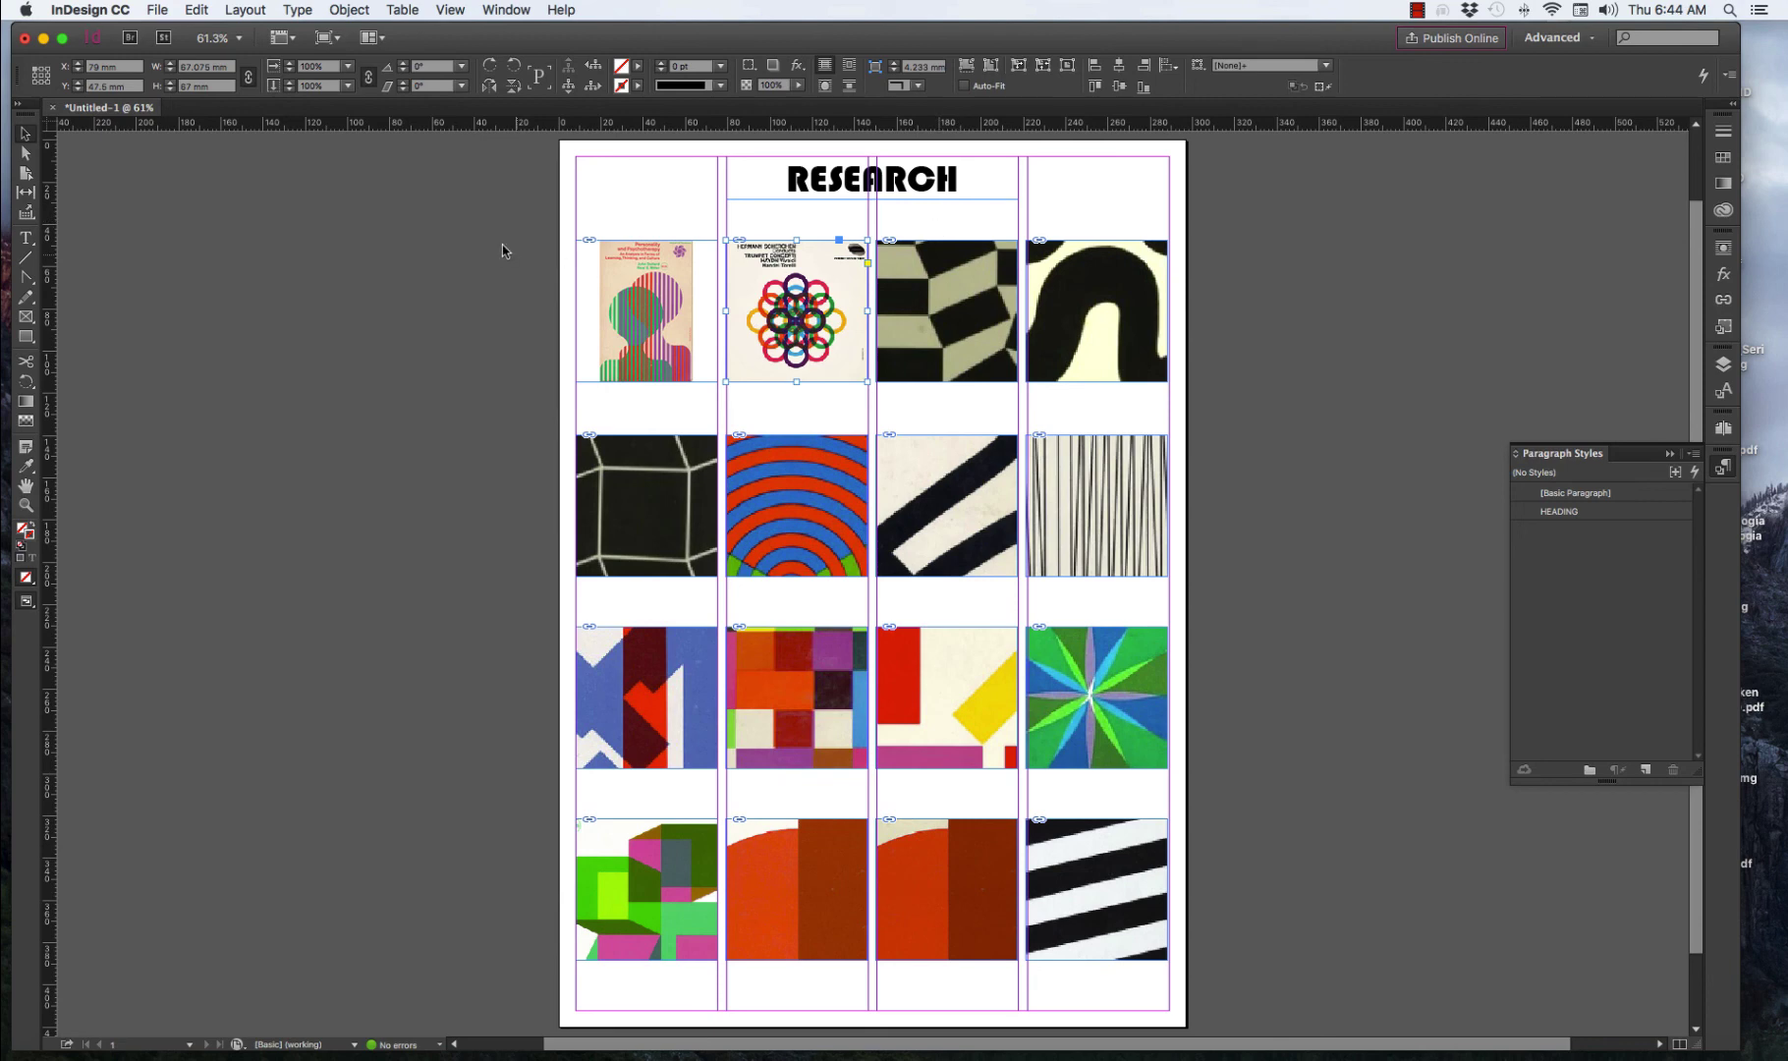
Fit all sixteen covers proportionally, then shrink every frame to fit its cover.
left_click_drag(506, 270, 1333, 966)
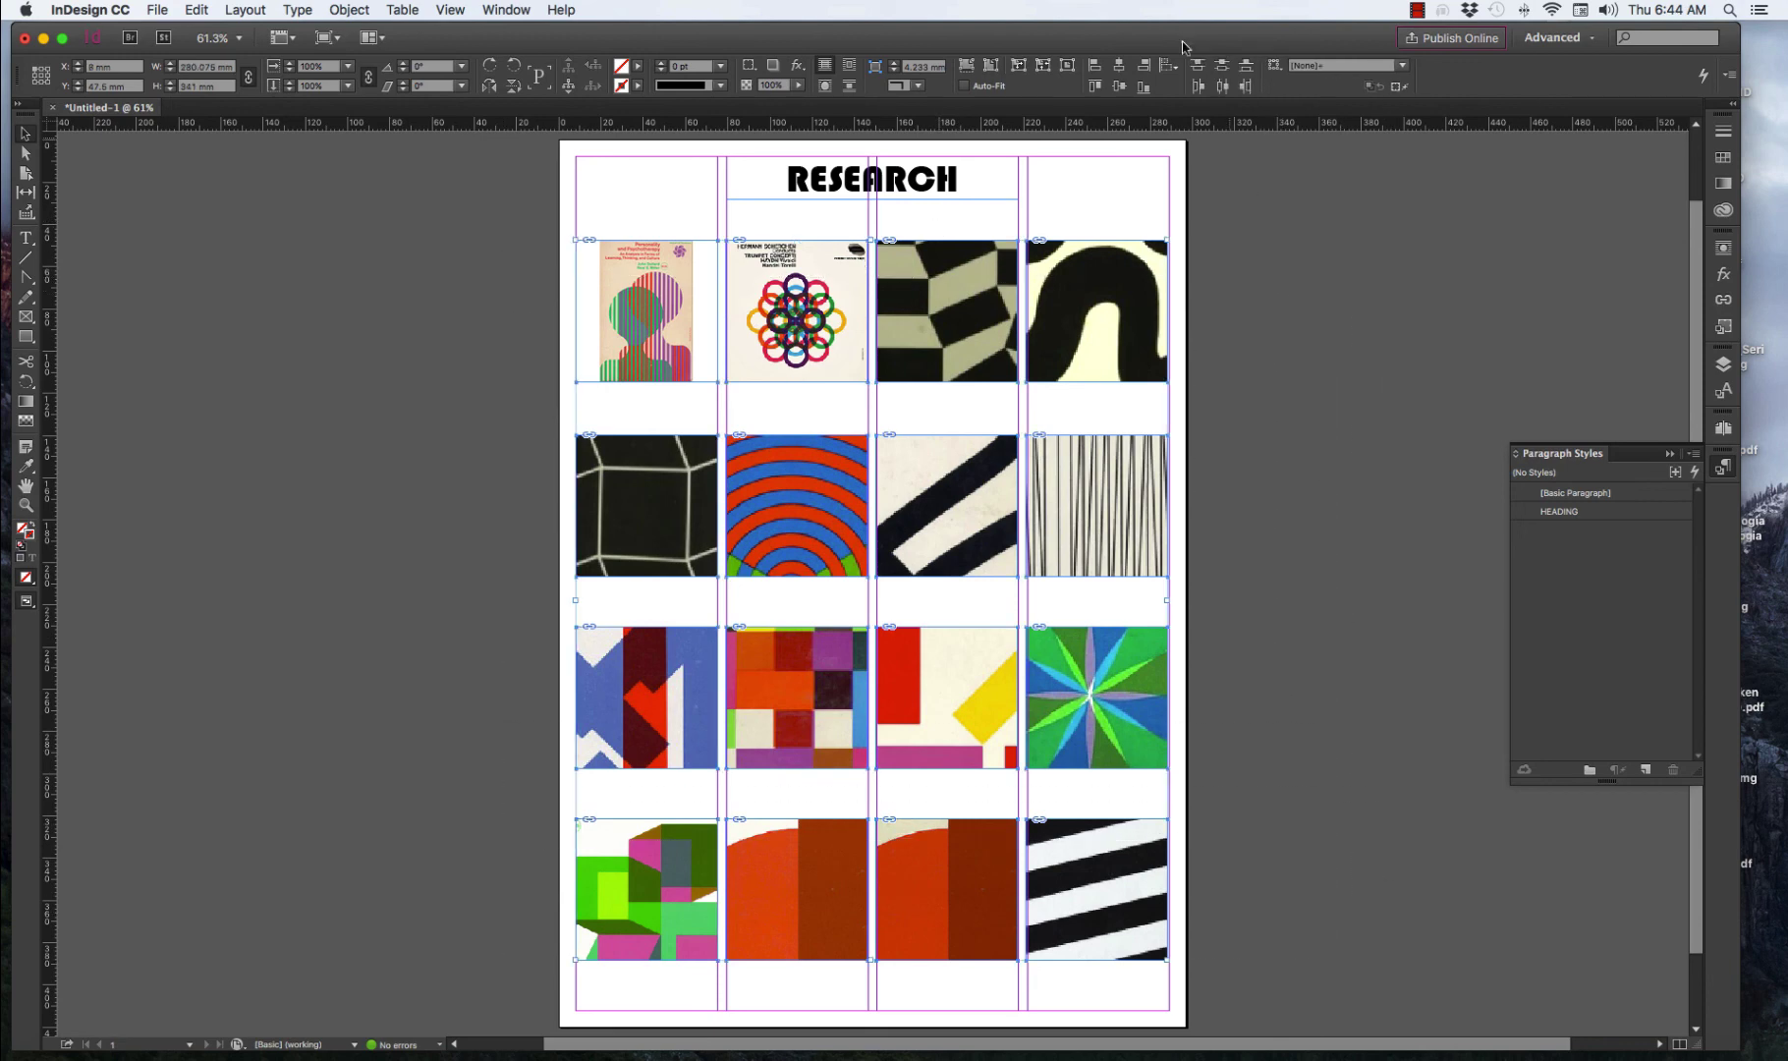
left_click(991, 65)
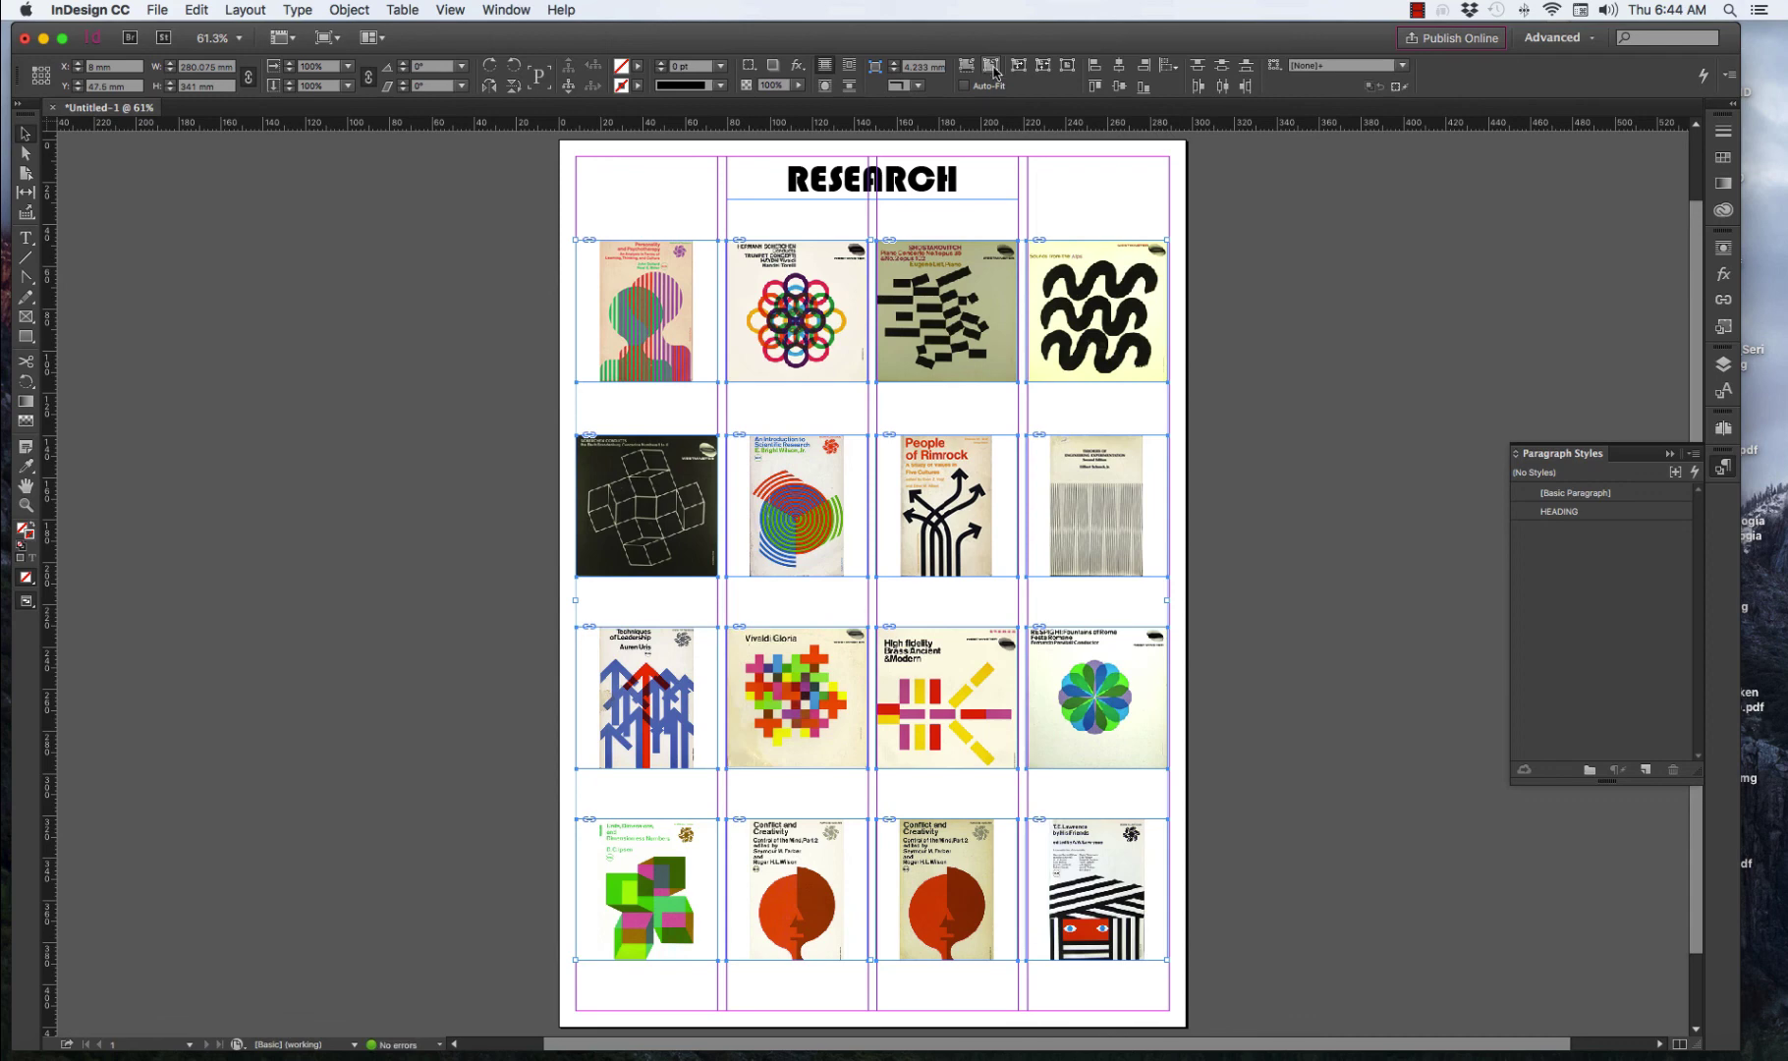
right_click(996, 279)
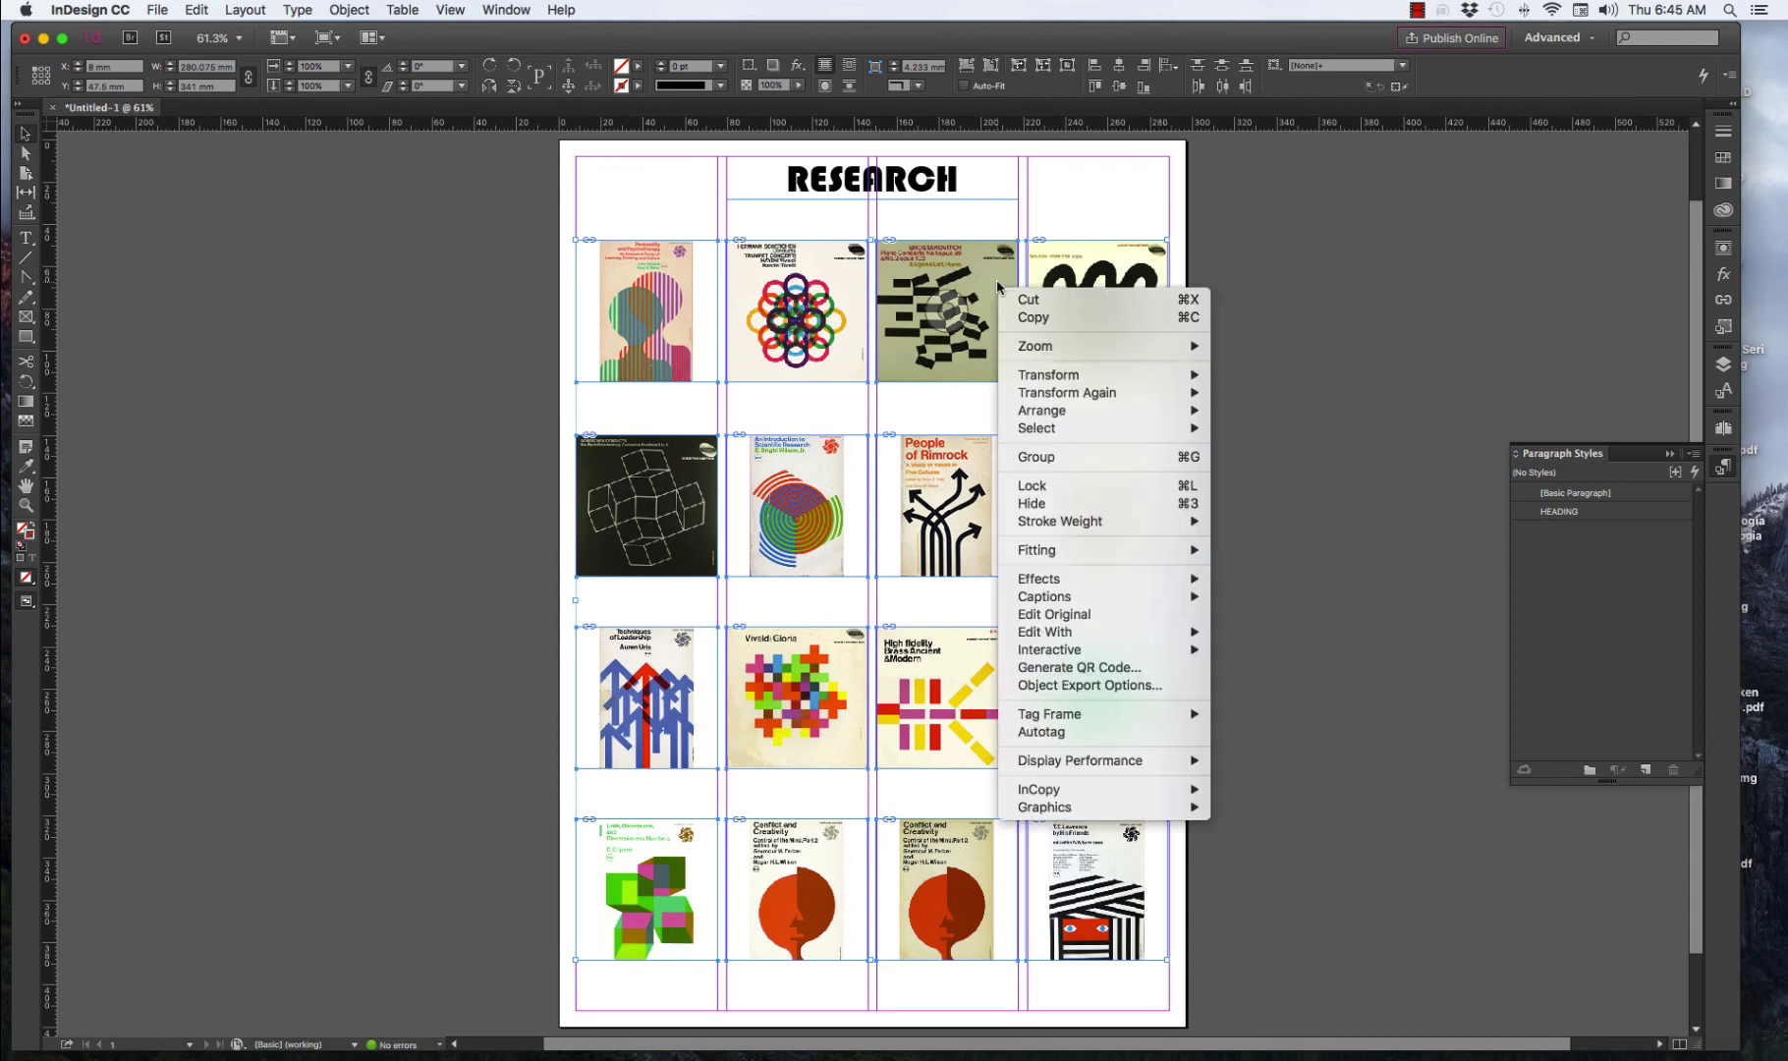
mouse_move(1087, 552)
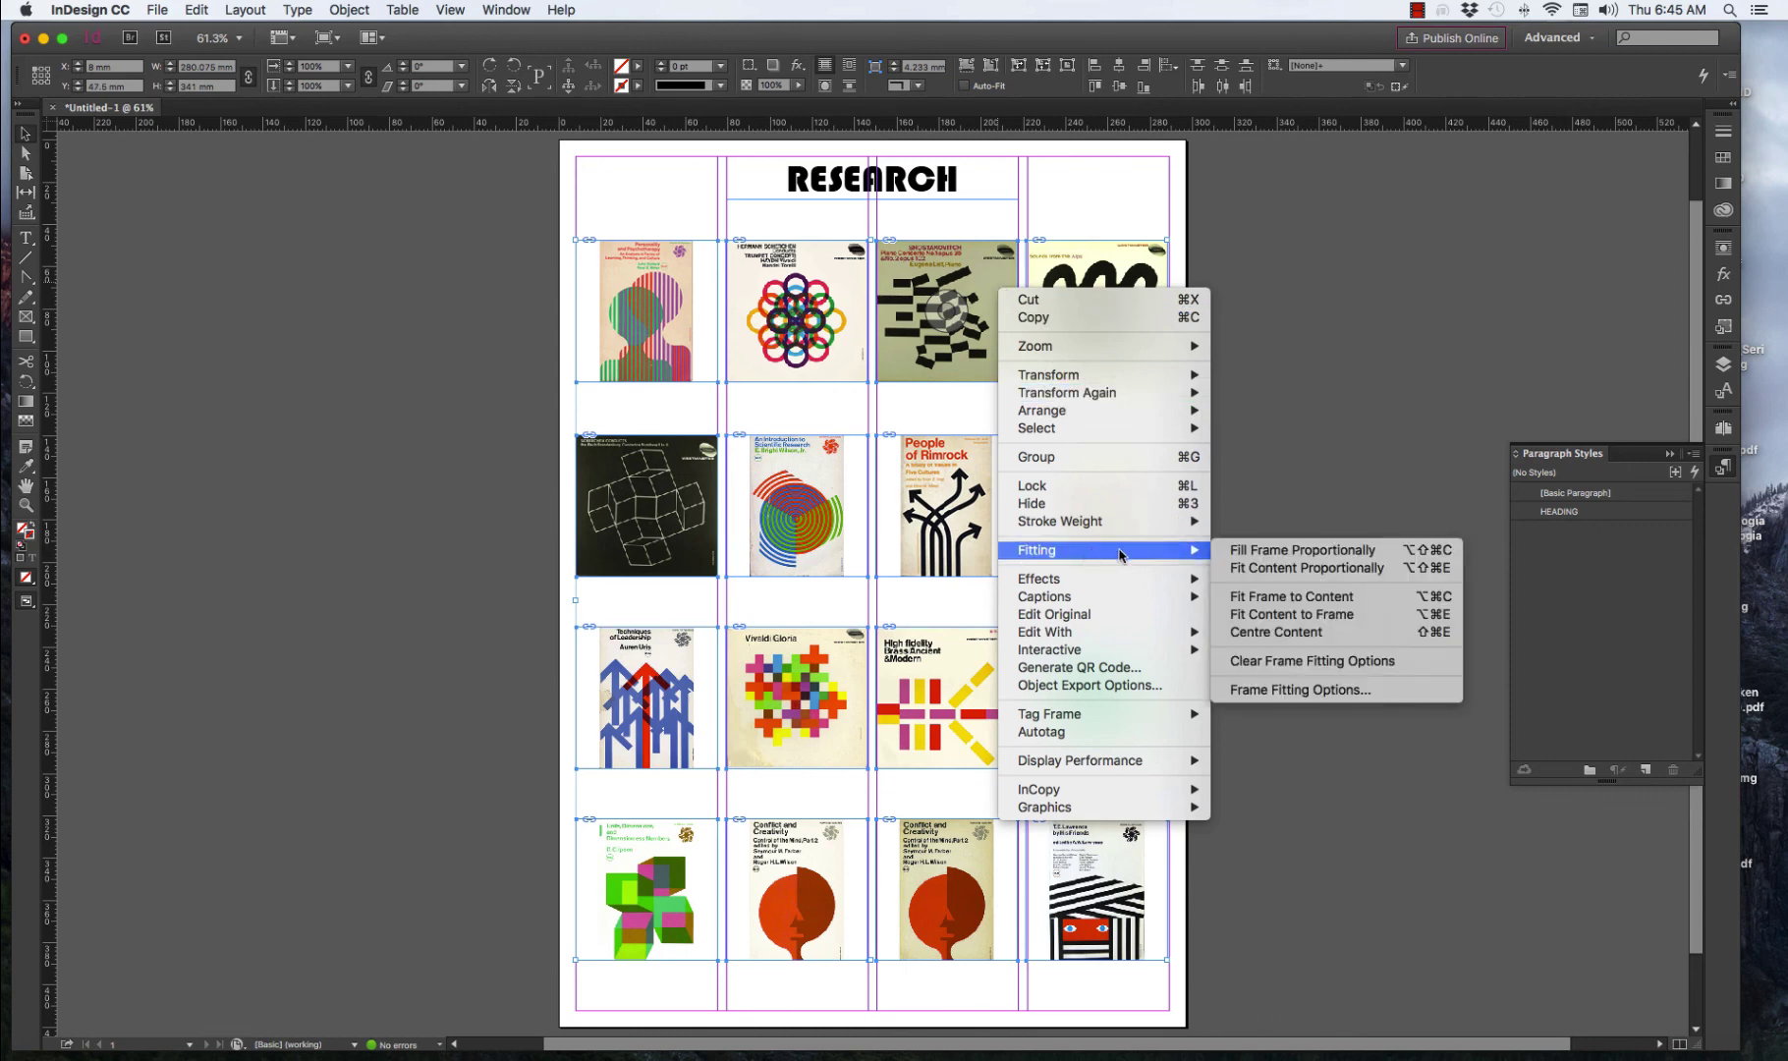
left_click(1280, 597)
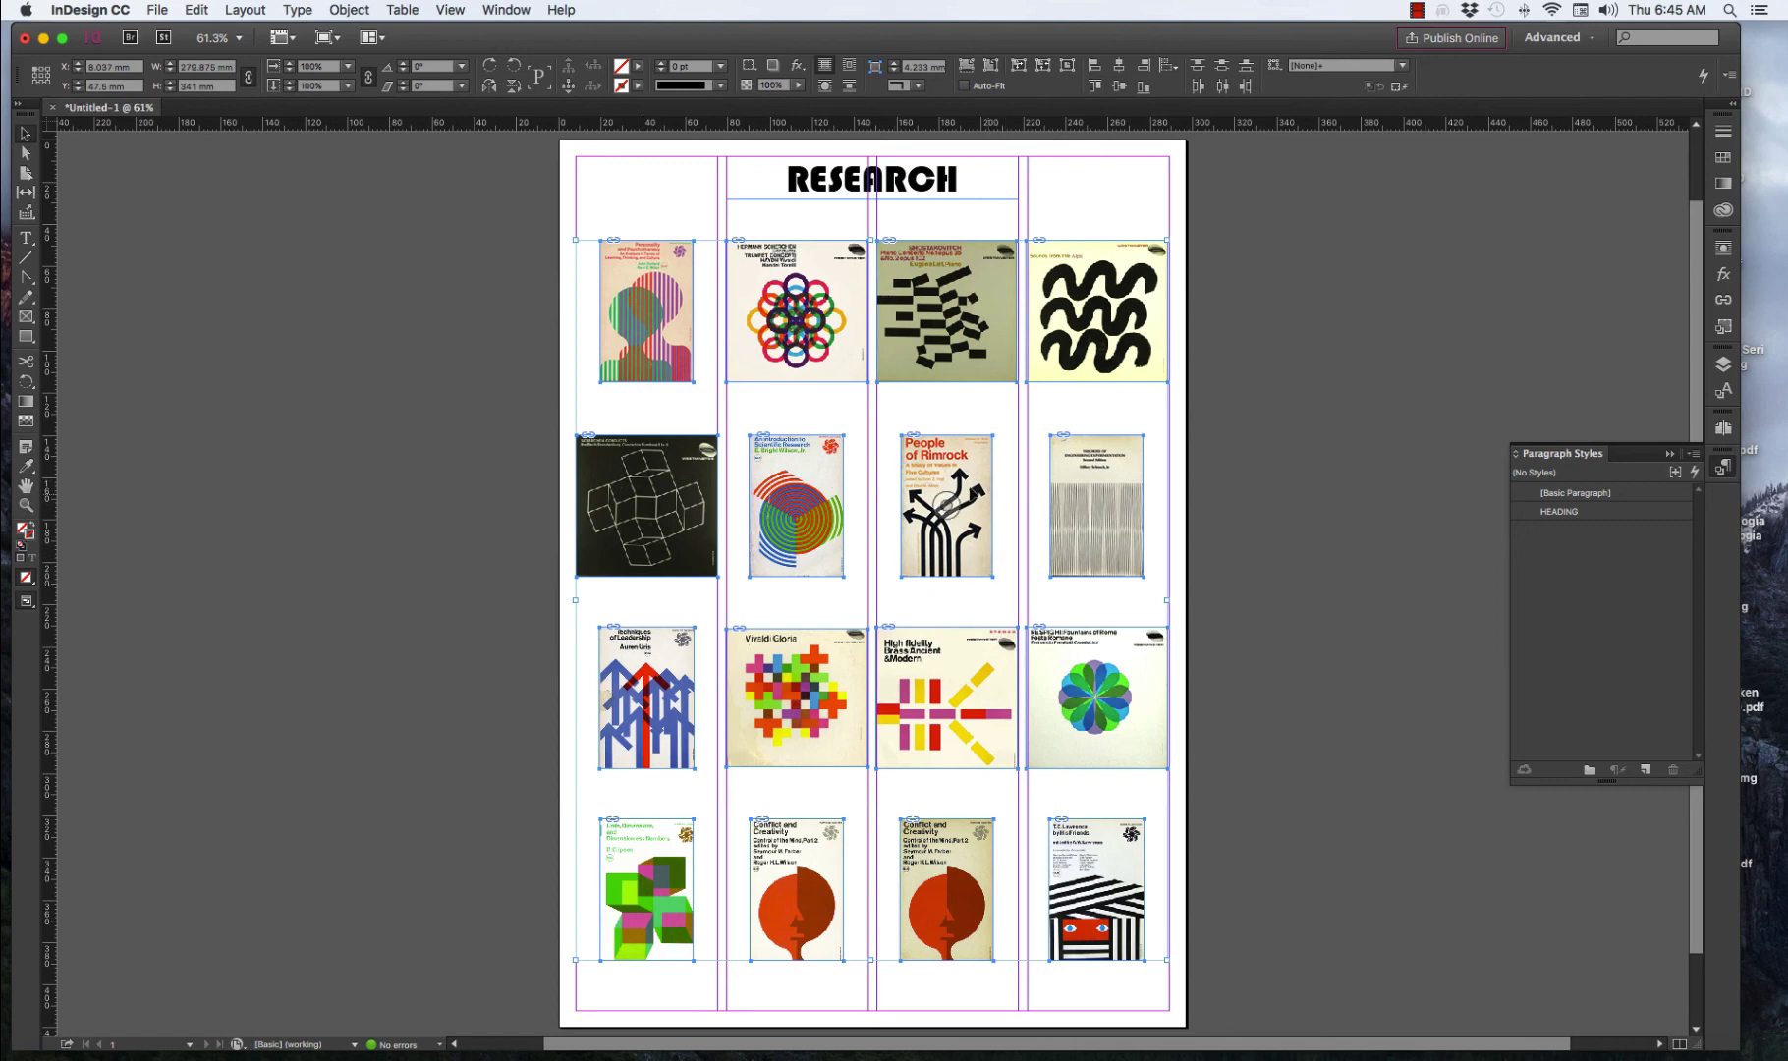
left_click(1140, 413)
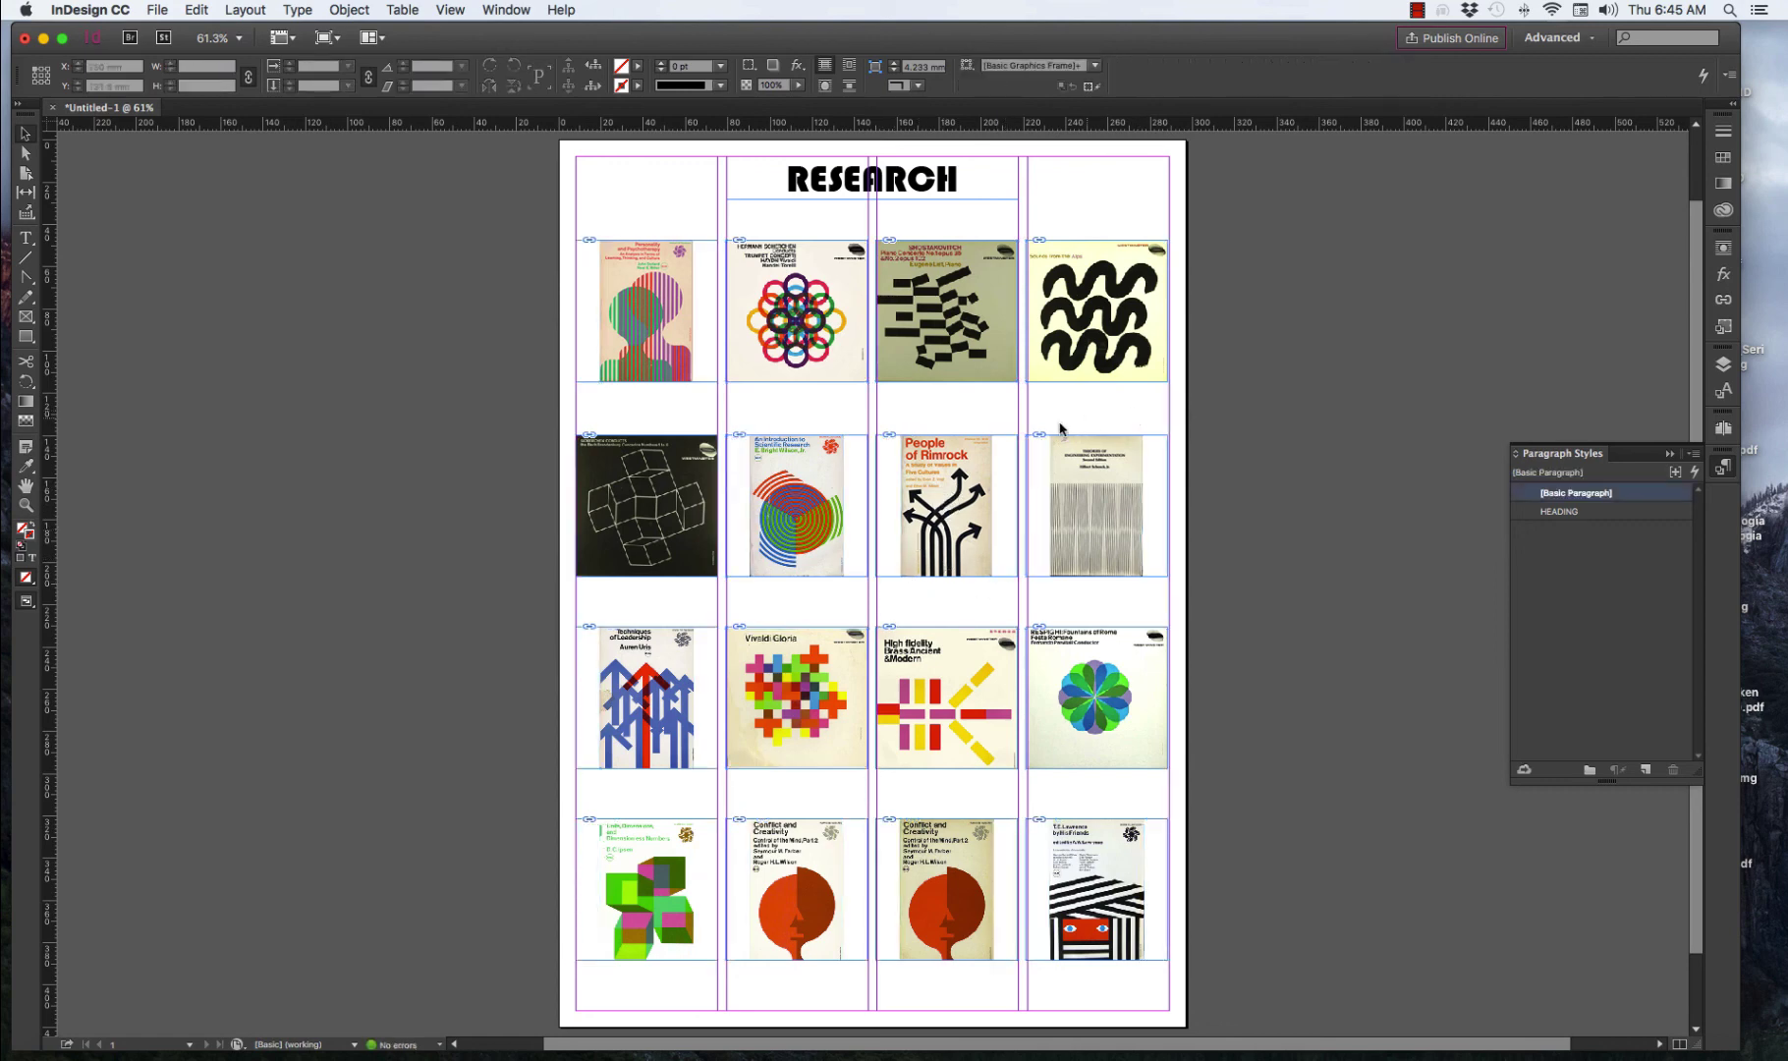
Trim the An Introduction to Scientific Research frame to the edges of its cover.
key("super+equal")
key("super+equal")
key("super+equal")
key("super+equal")
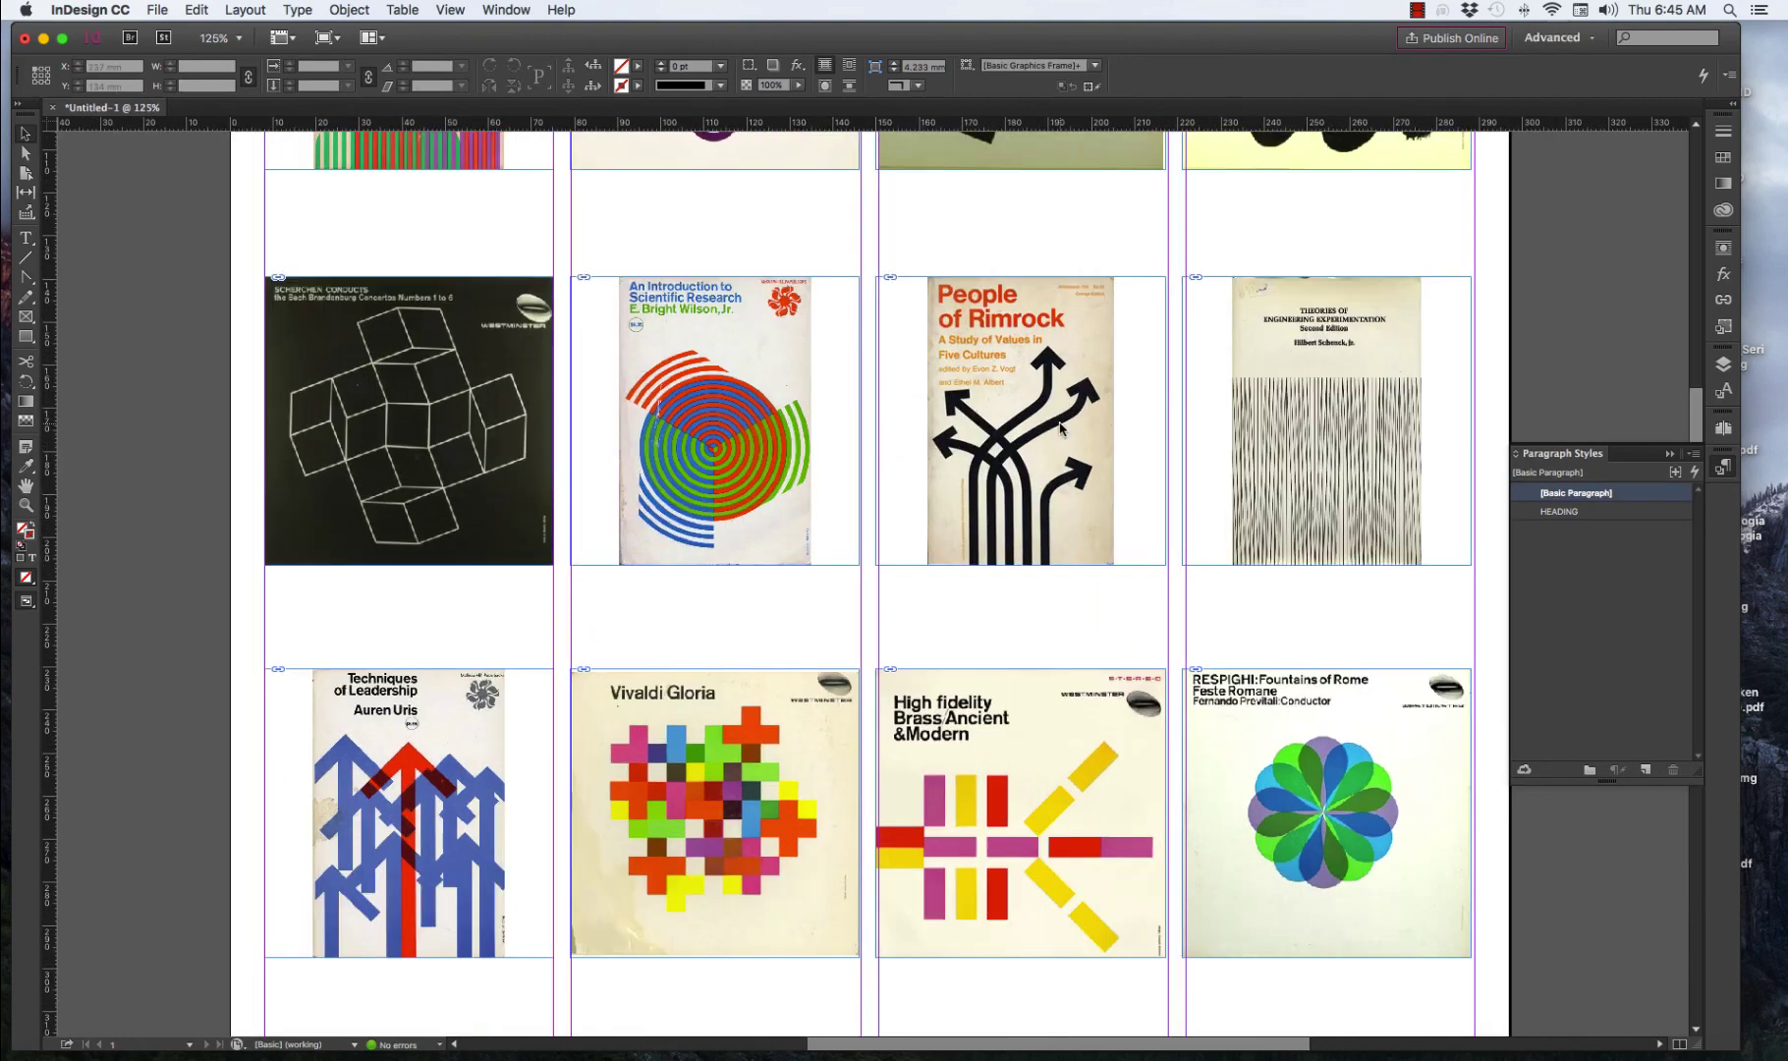
key("super+equal")
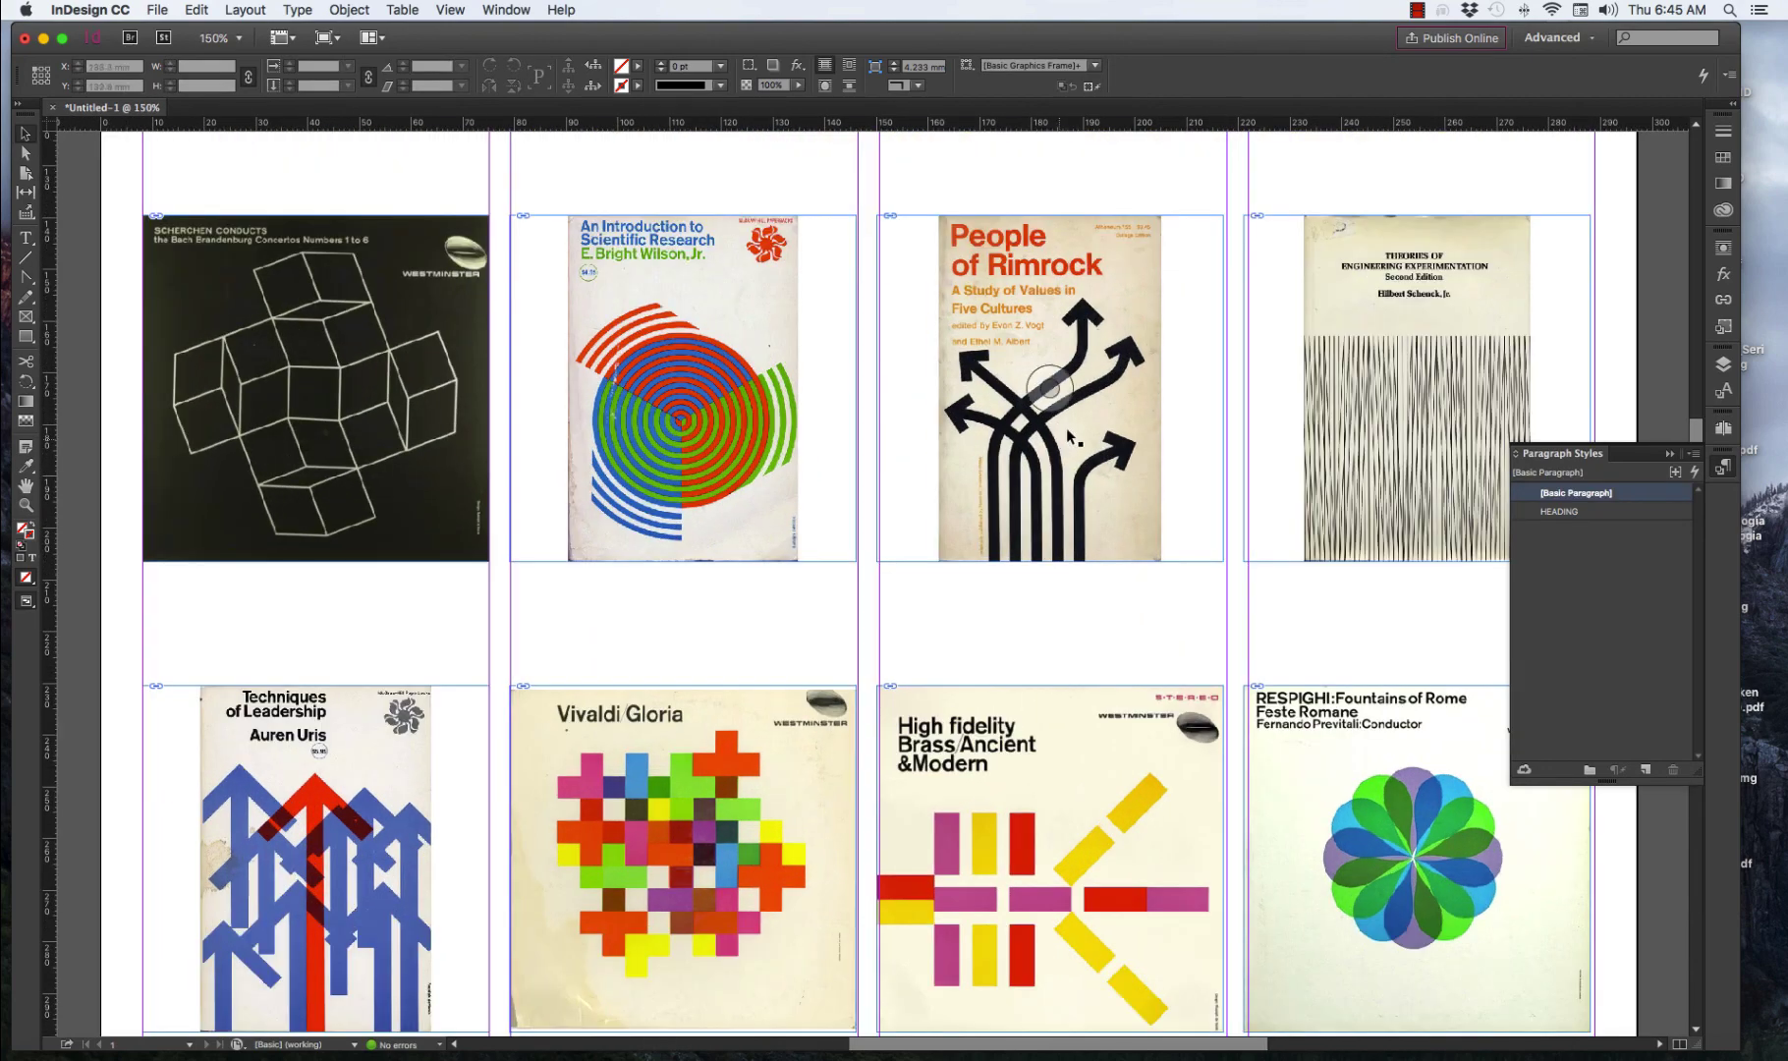
left_click(762, 271)
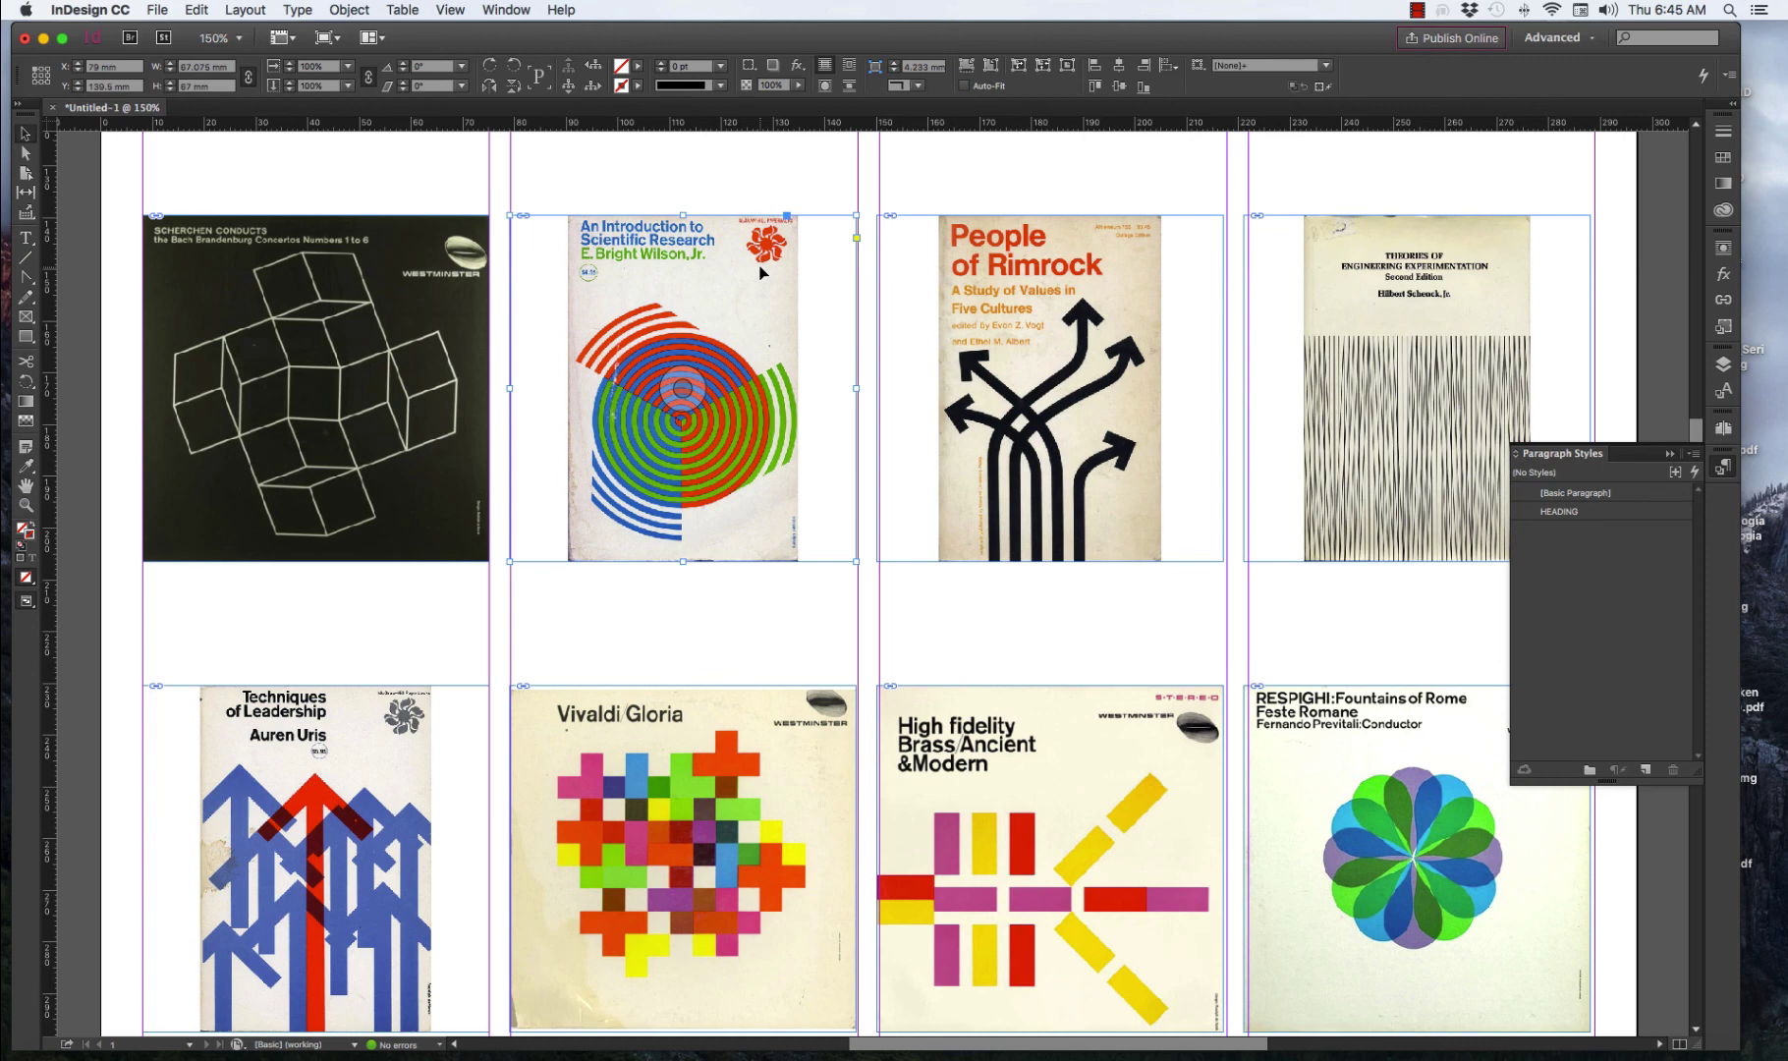
double_click(857, 212)
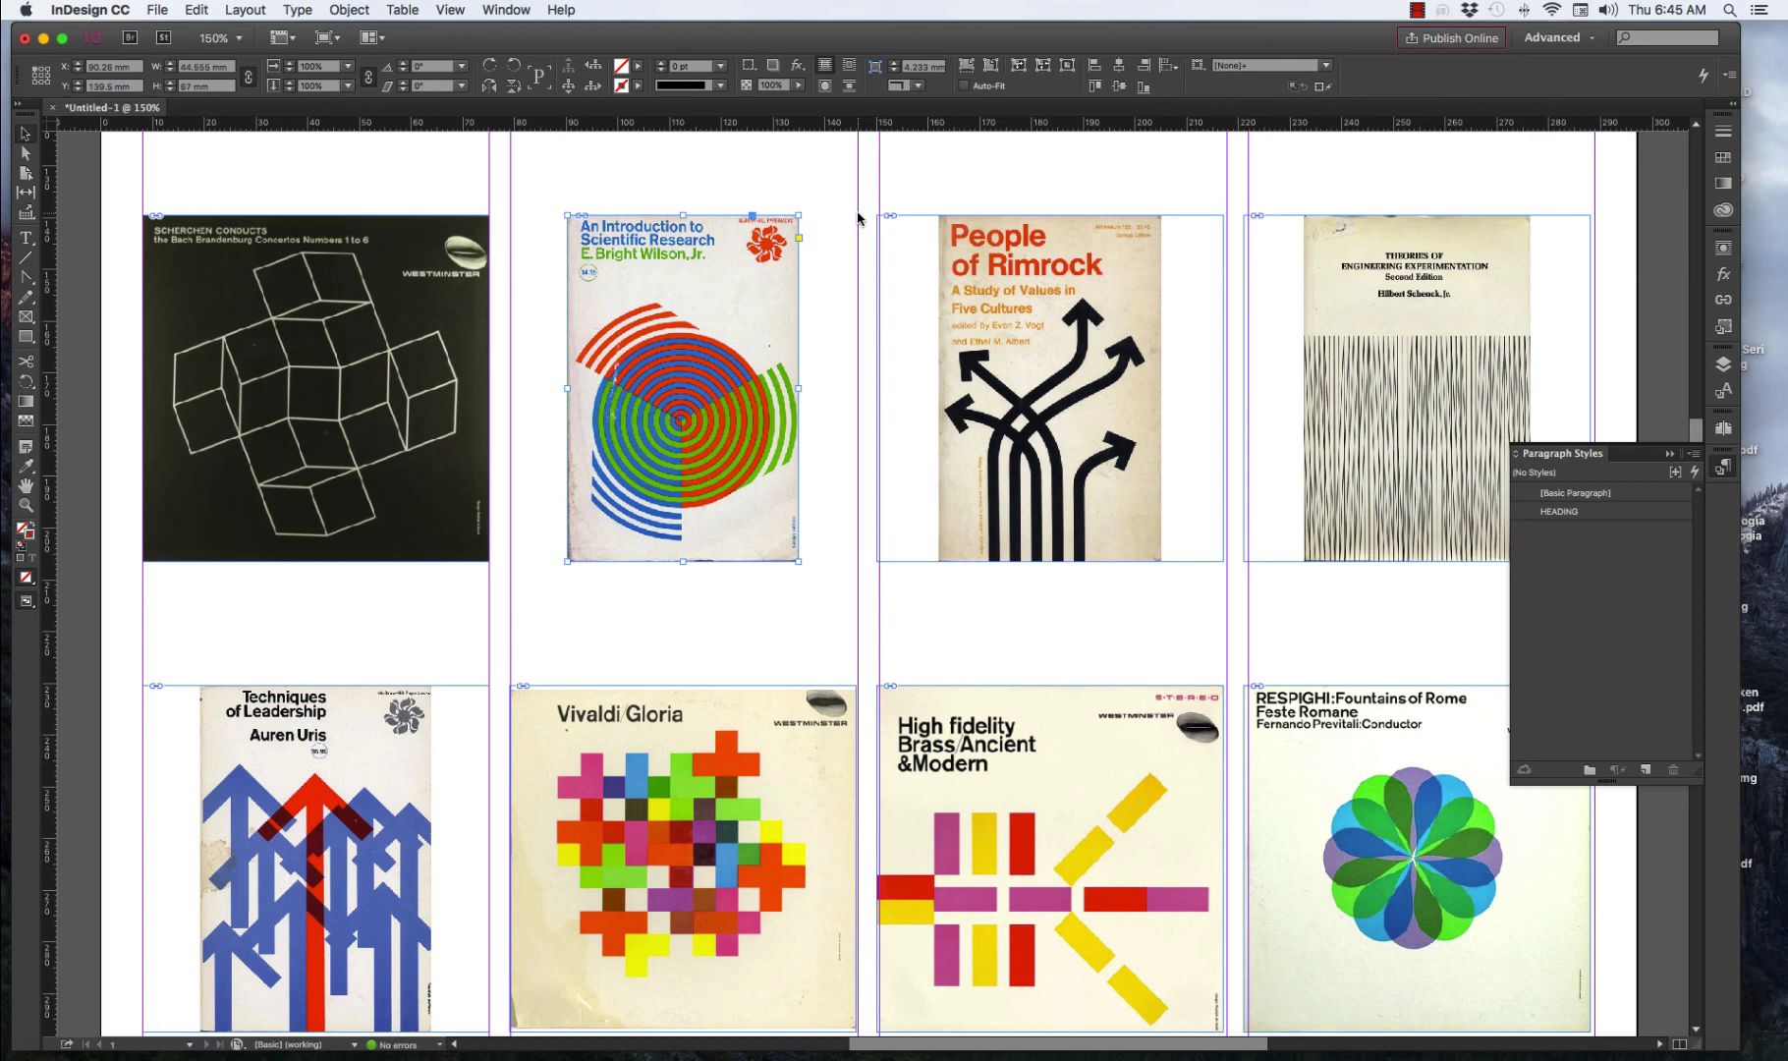
Apply Fit Frame to Content to the other selected grid frames.
key("super+0")
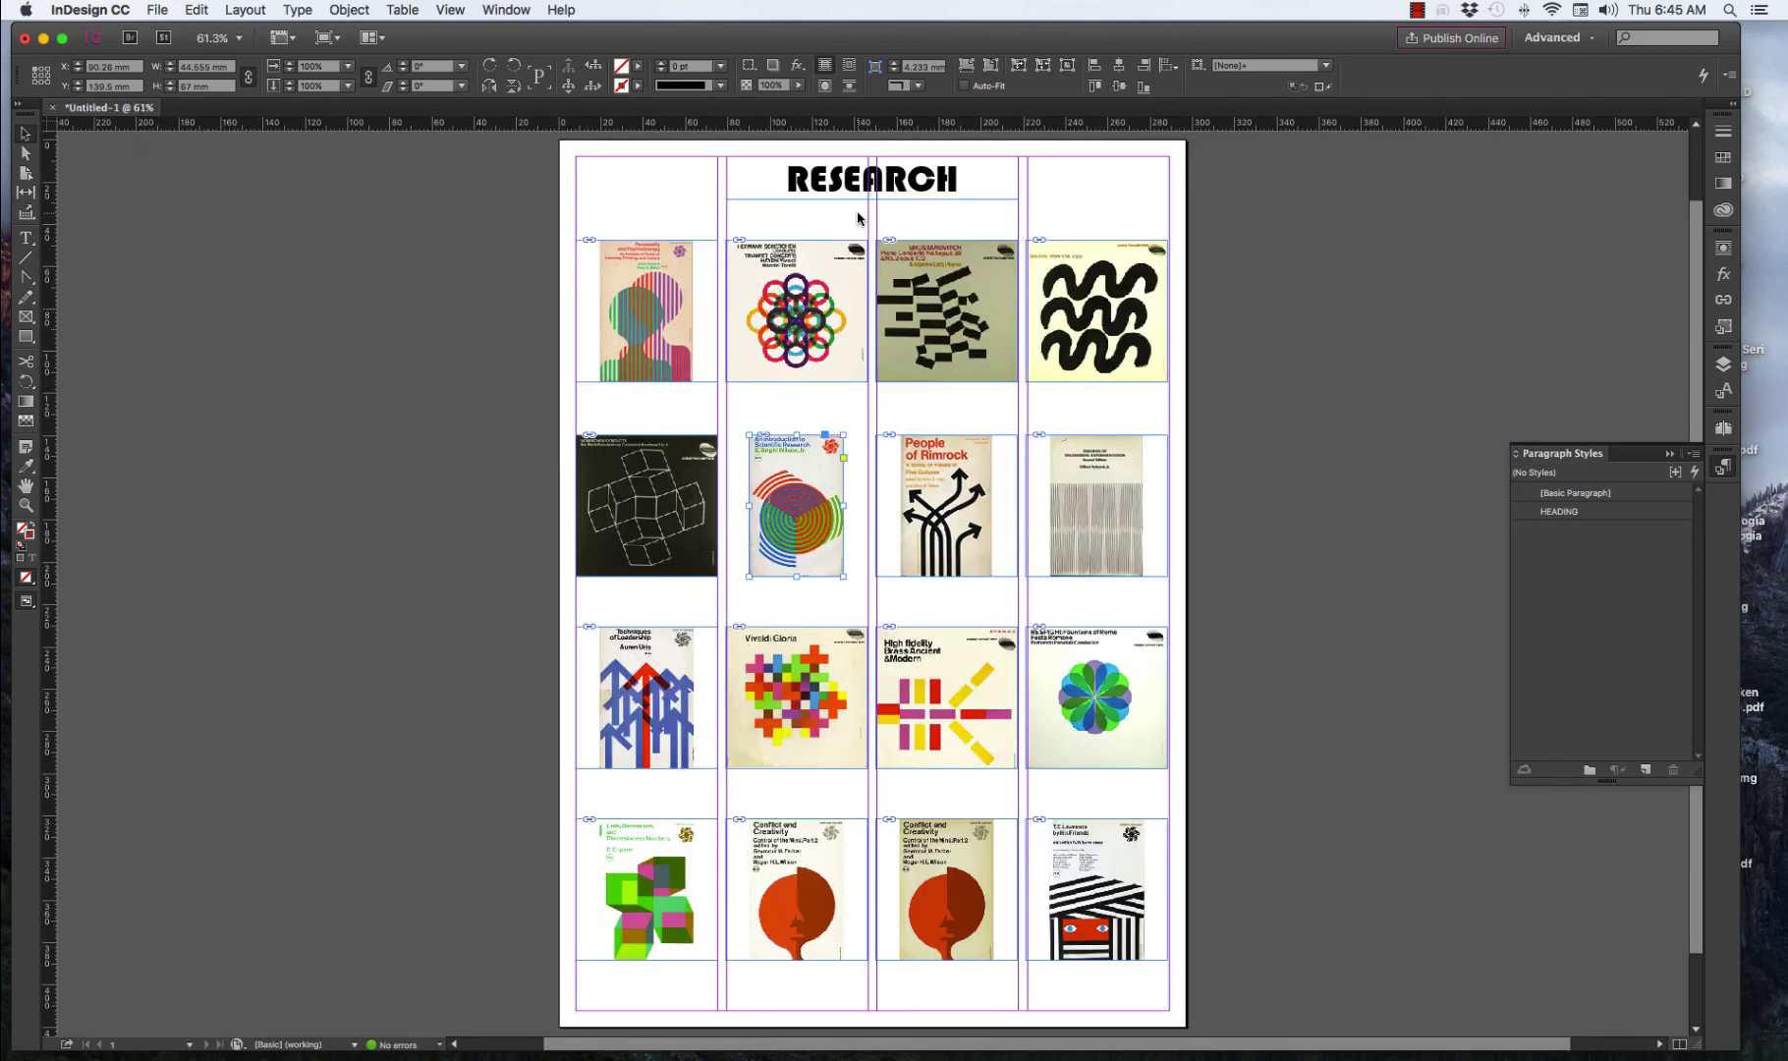
left_click_drag(513, 306, 1283, 949)
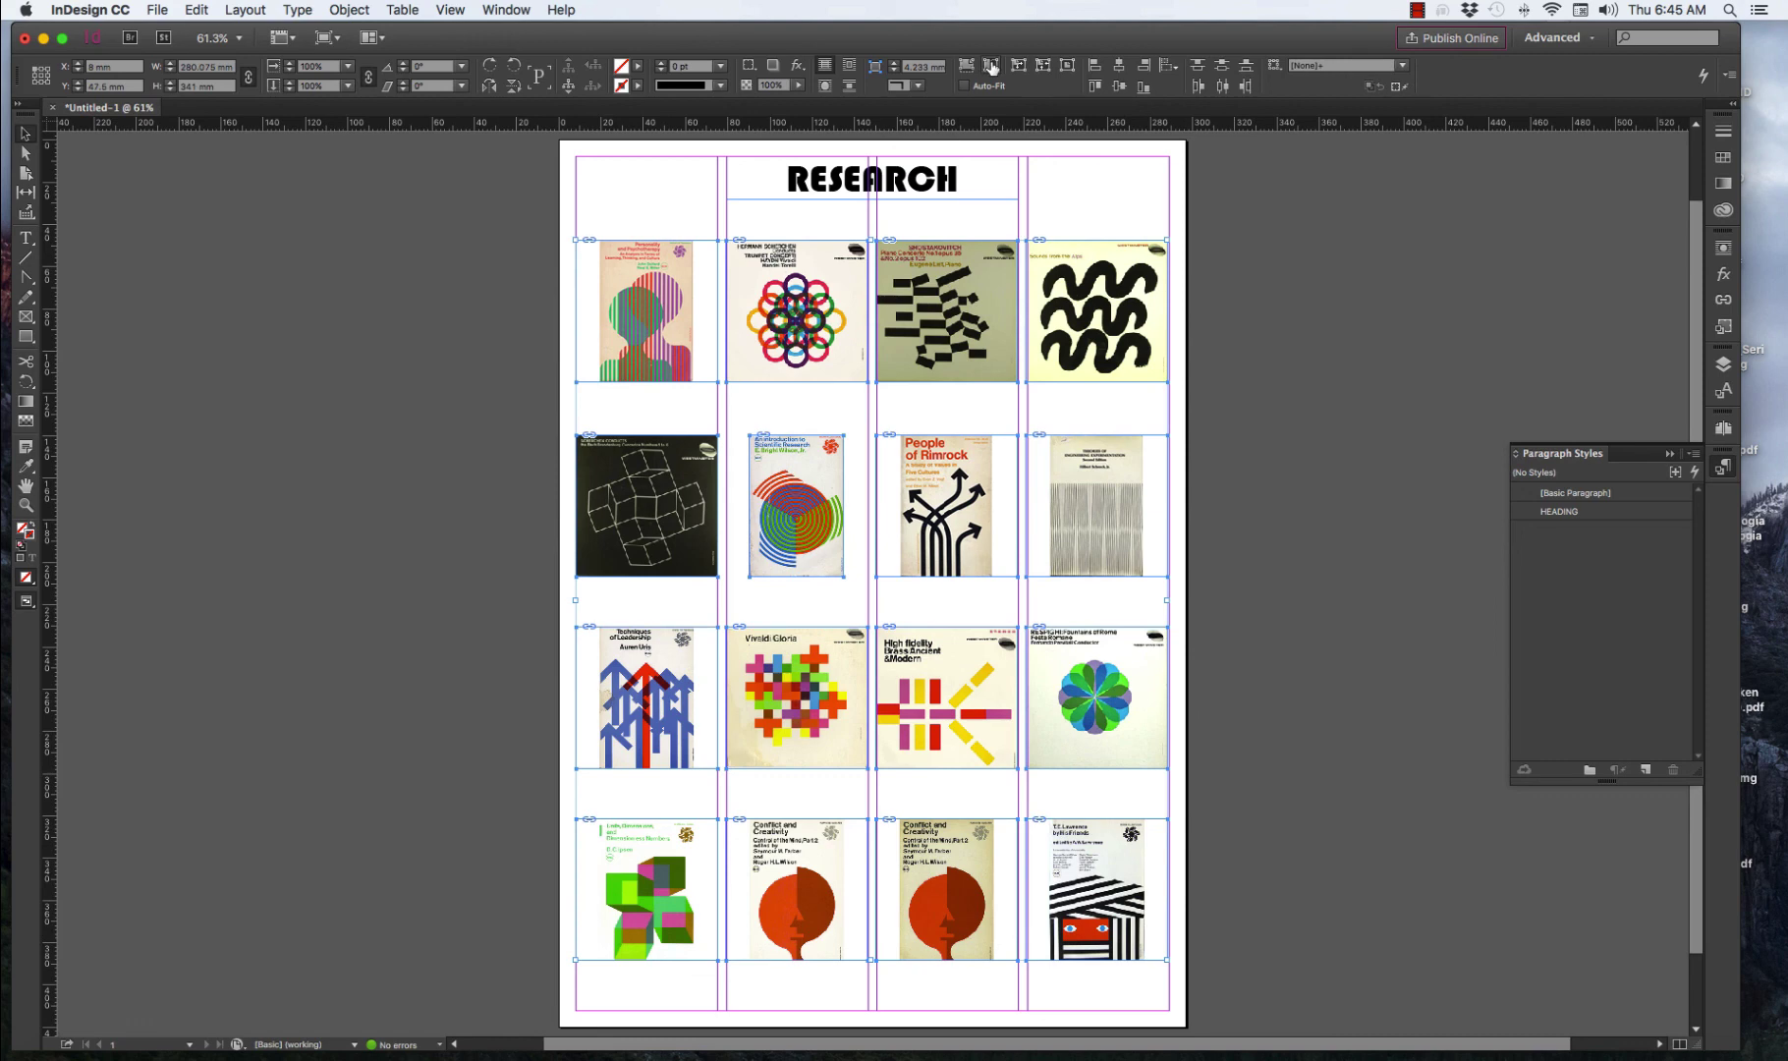
right_click(996, 297)
mouse_move(1130, 564)
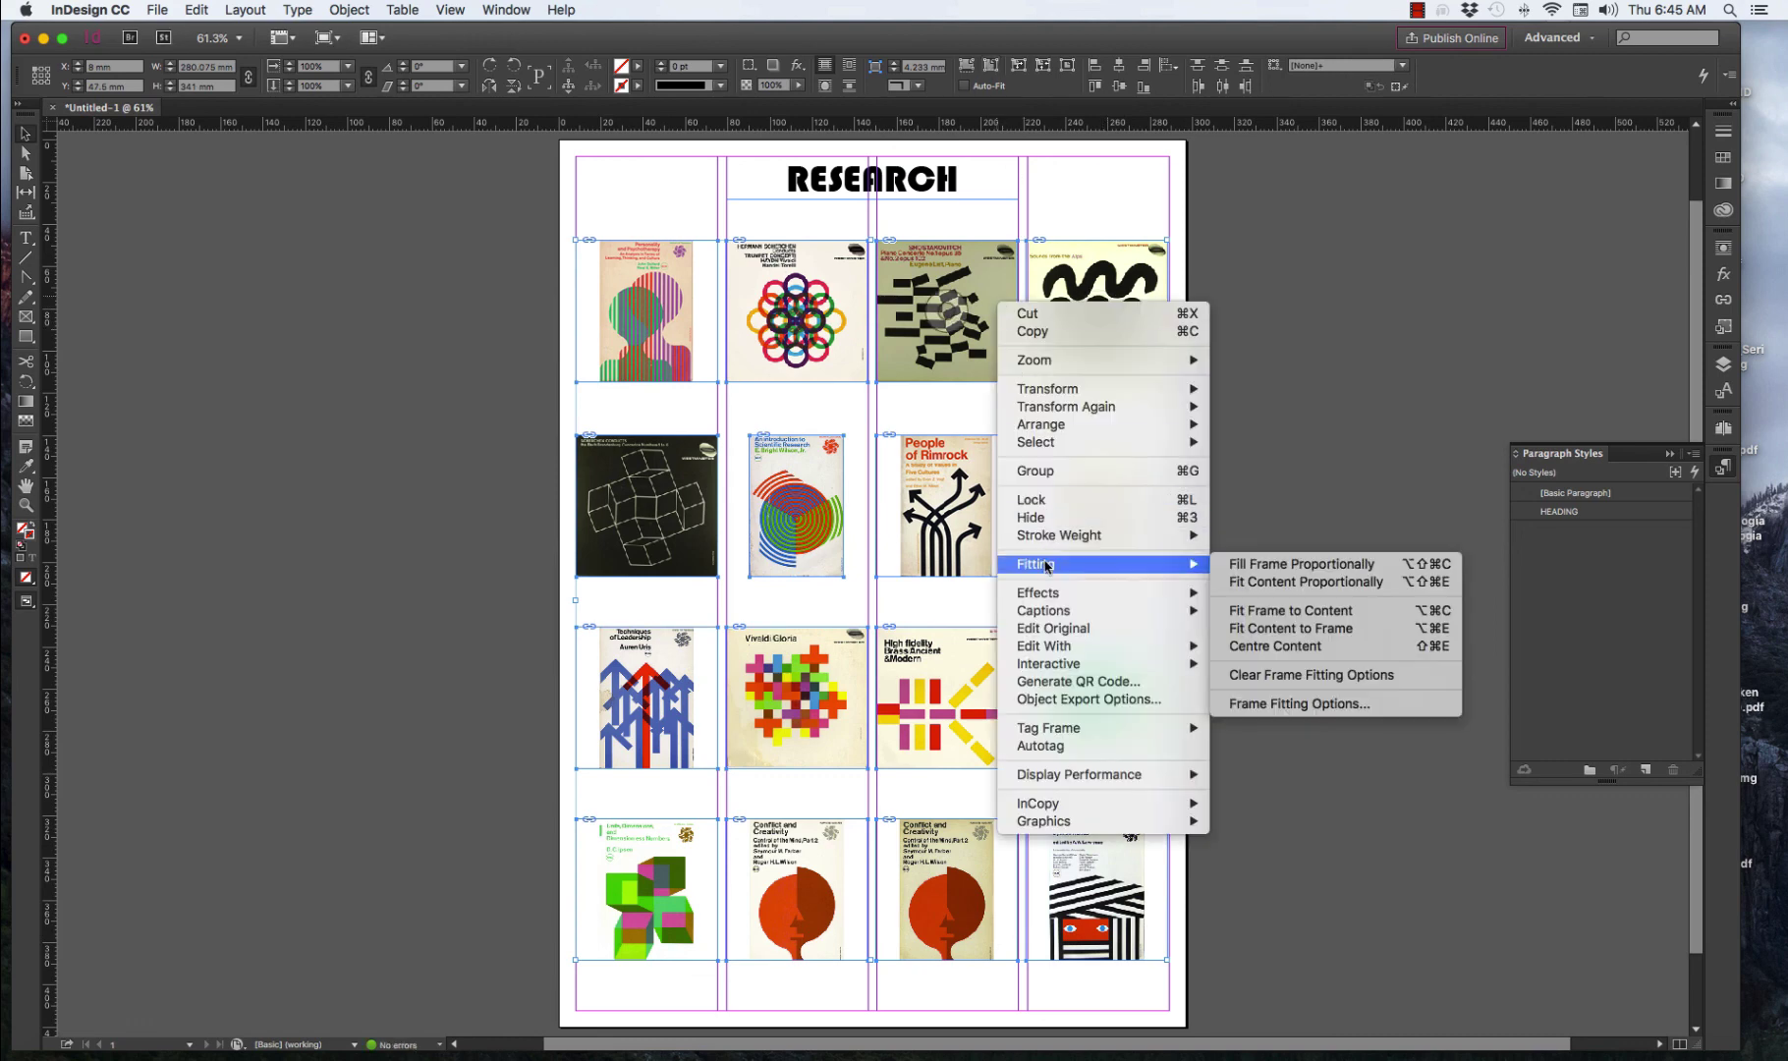
left_click(1278, 613)
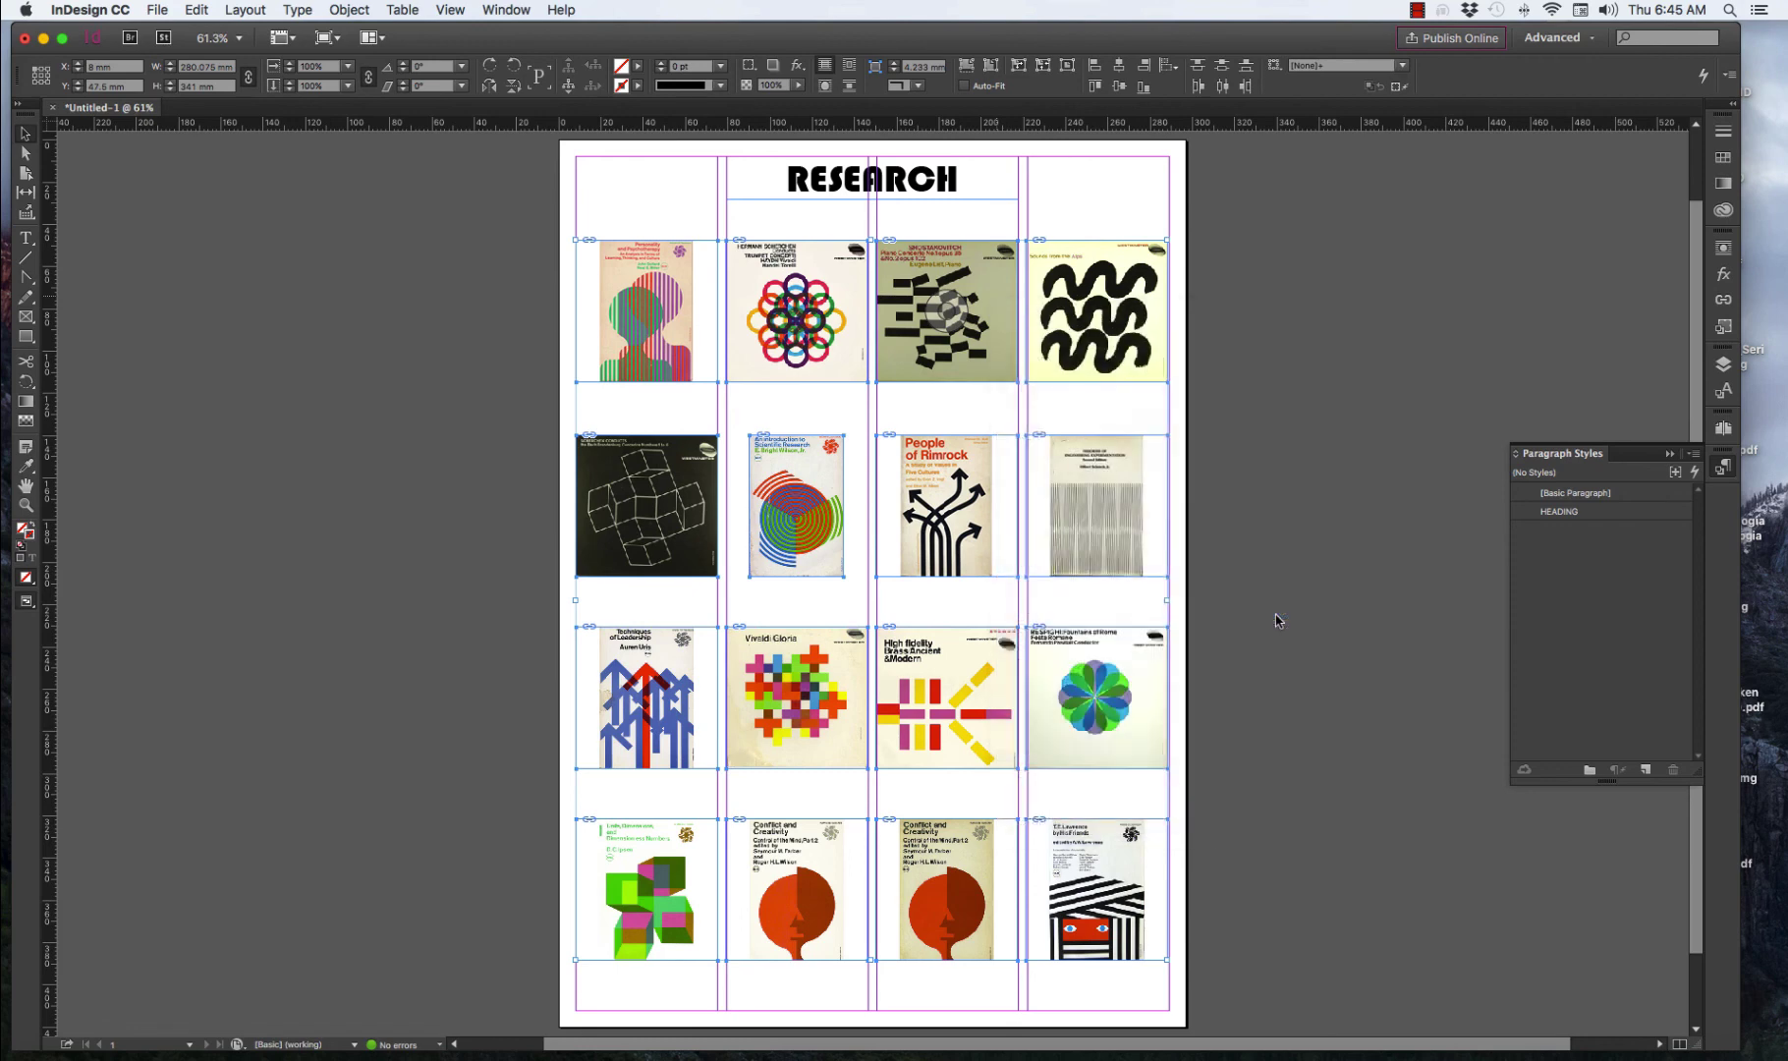
left_click(1277, 619)
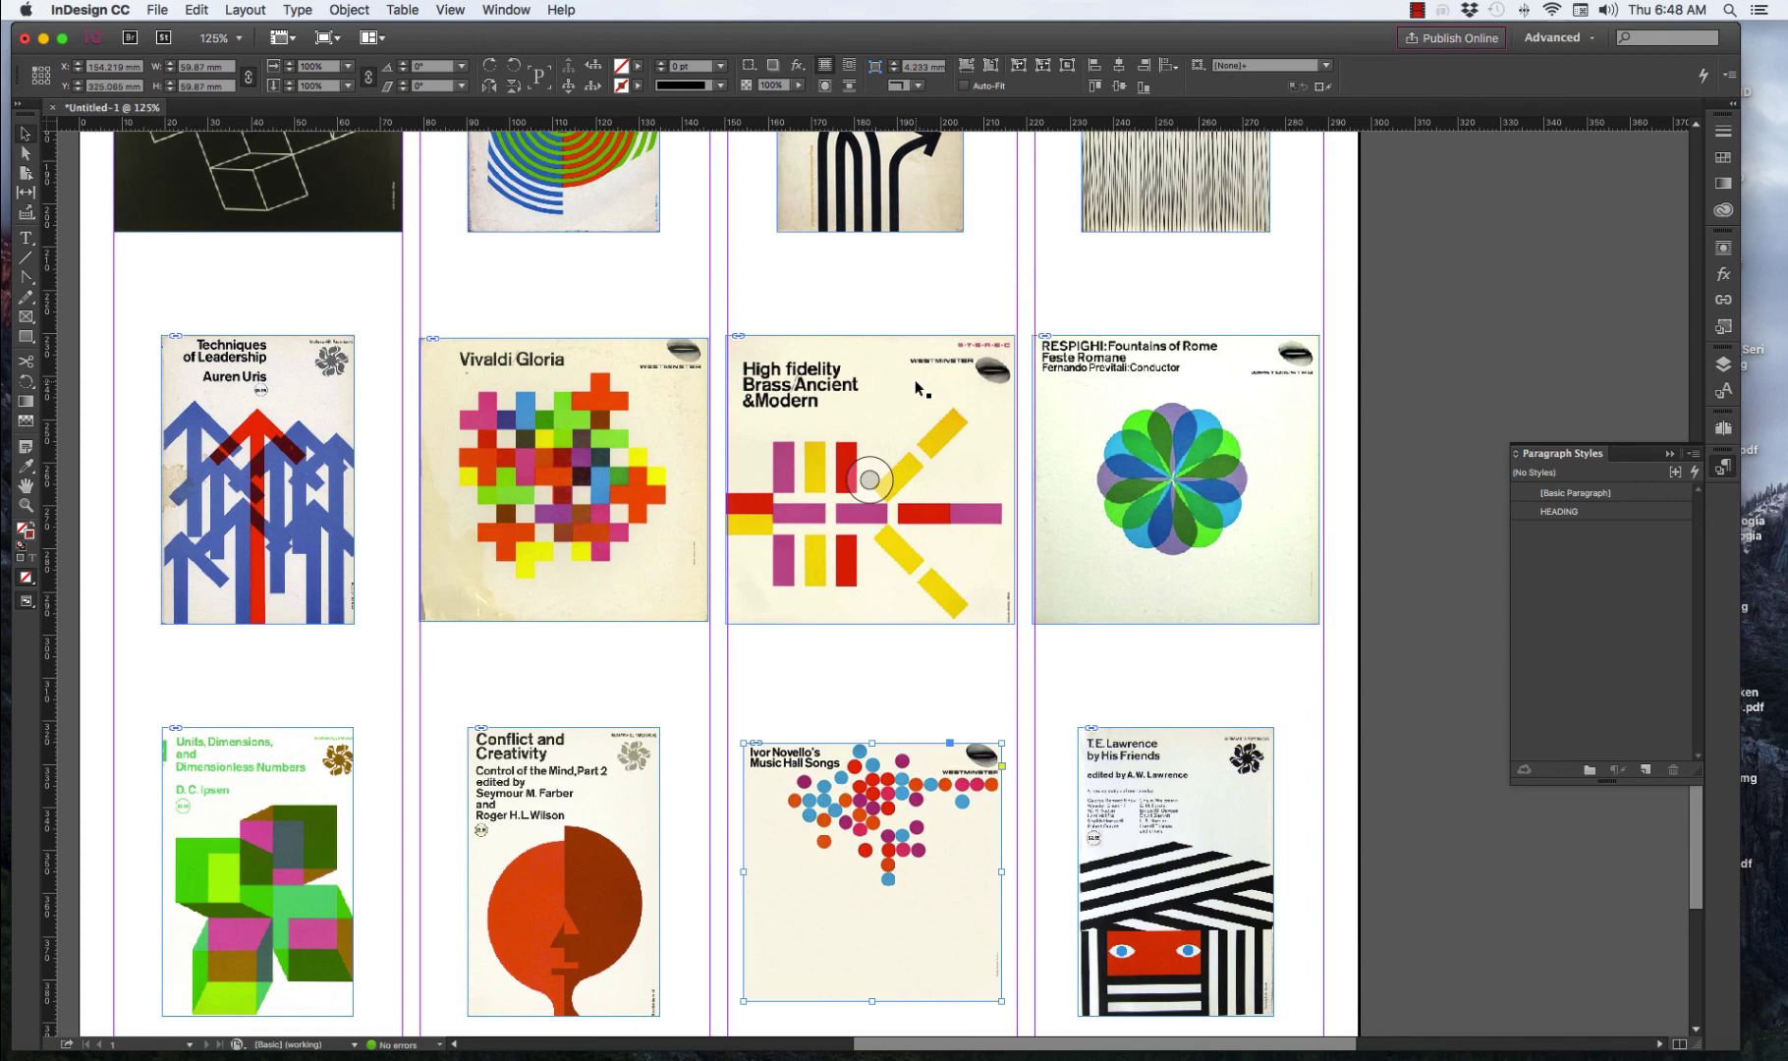
Make the High fidelity Brass Ancient & Modern cover fill its frame, then view the whole page.
left_click(916, 385)
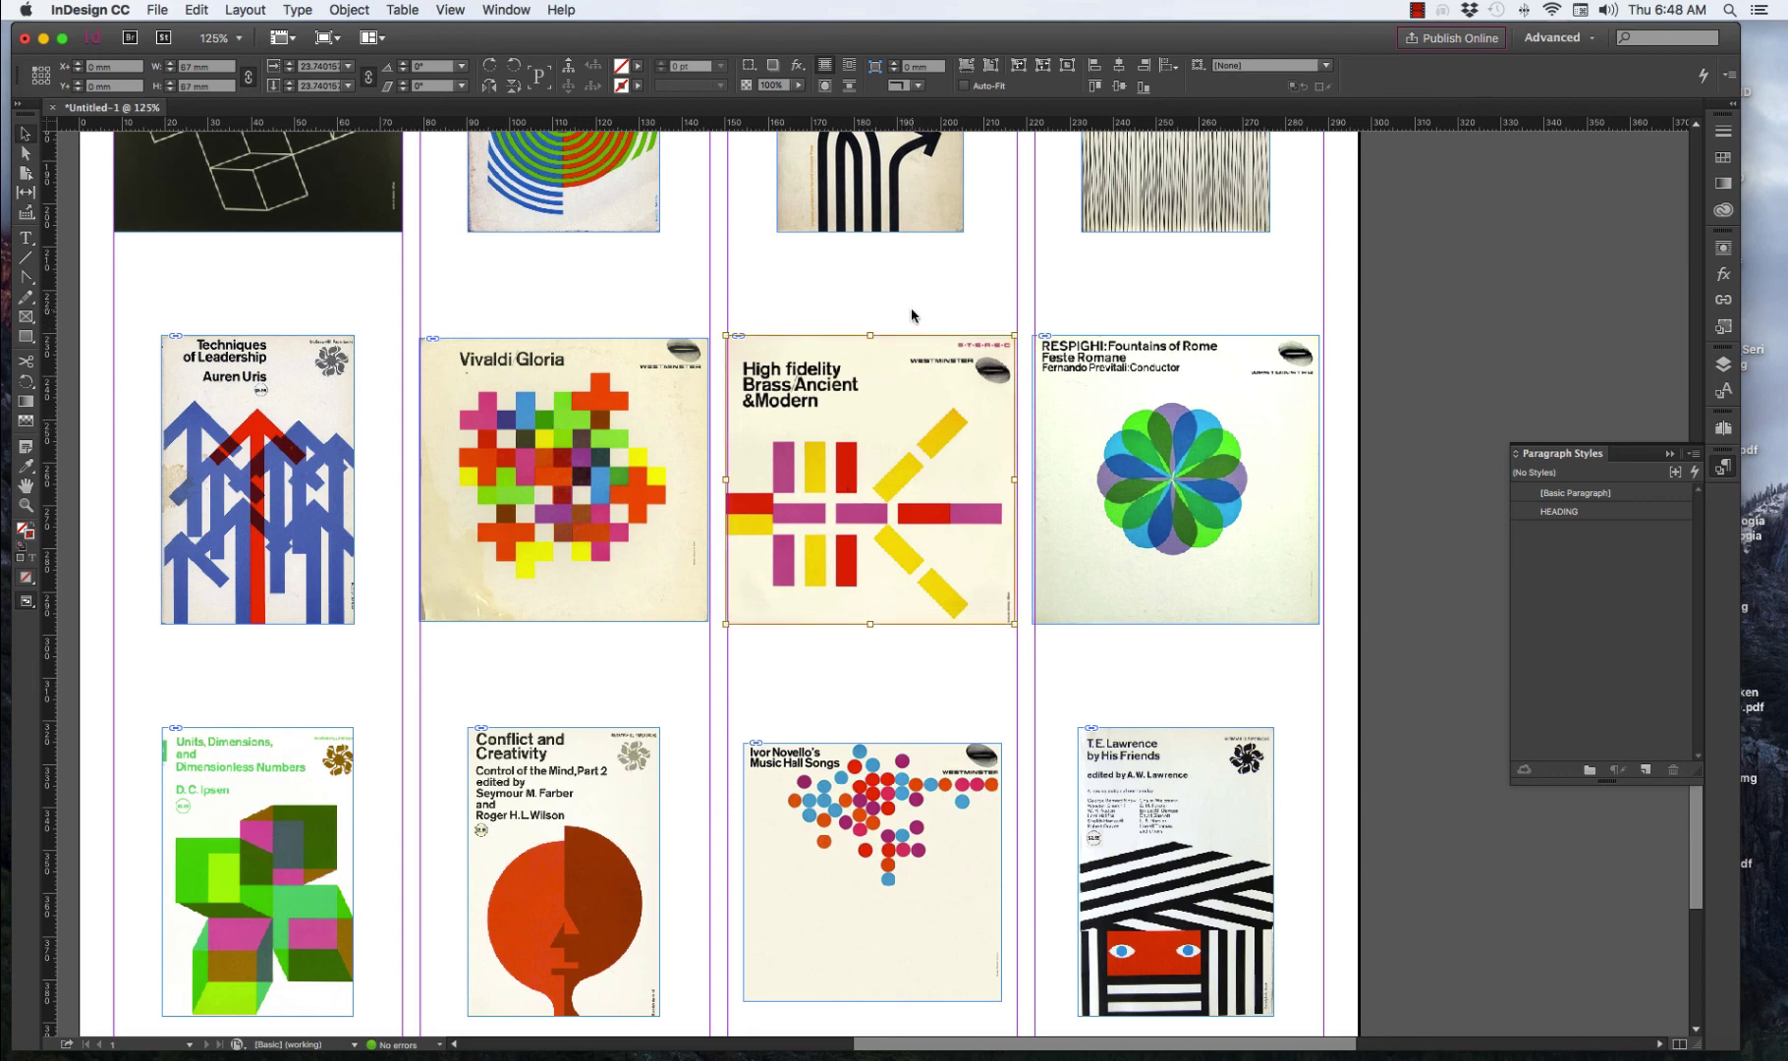
left_click_drag(895, 405, 928, 296)
left_click_drag(924, 430, 922, 387)
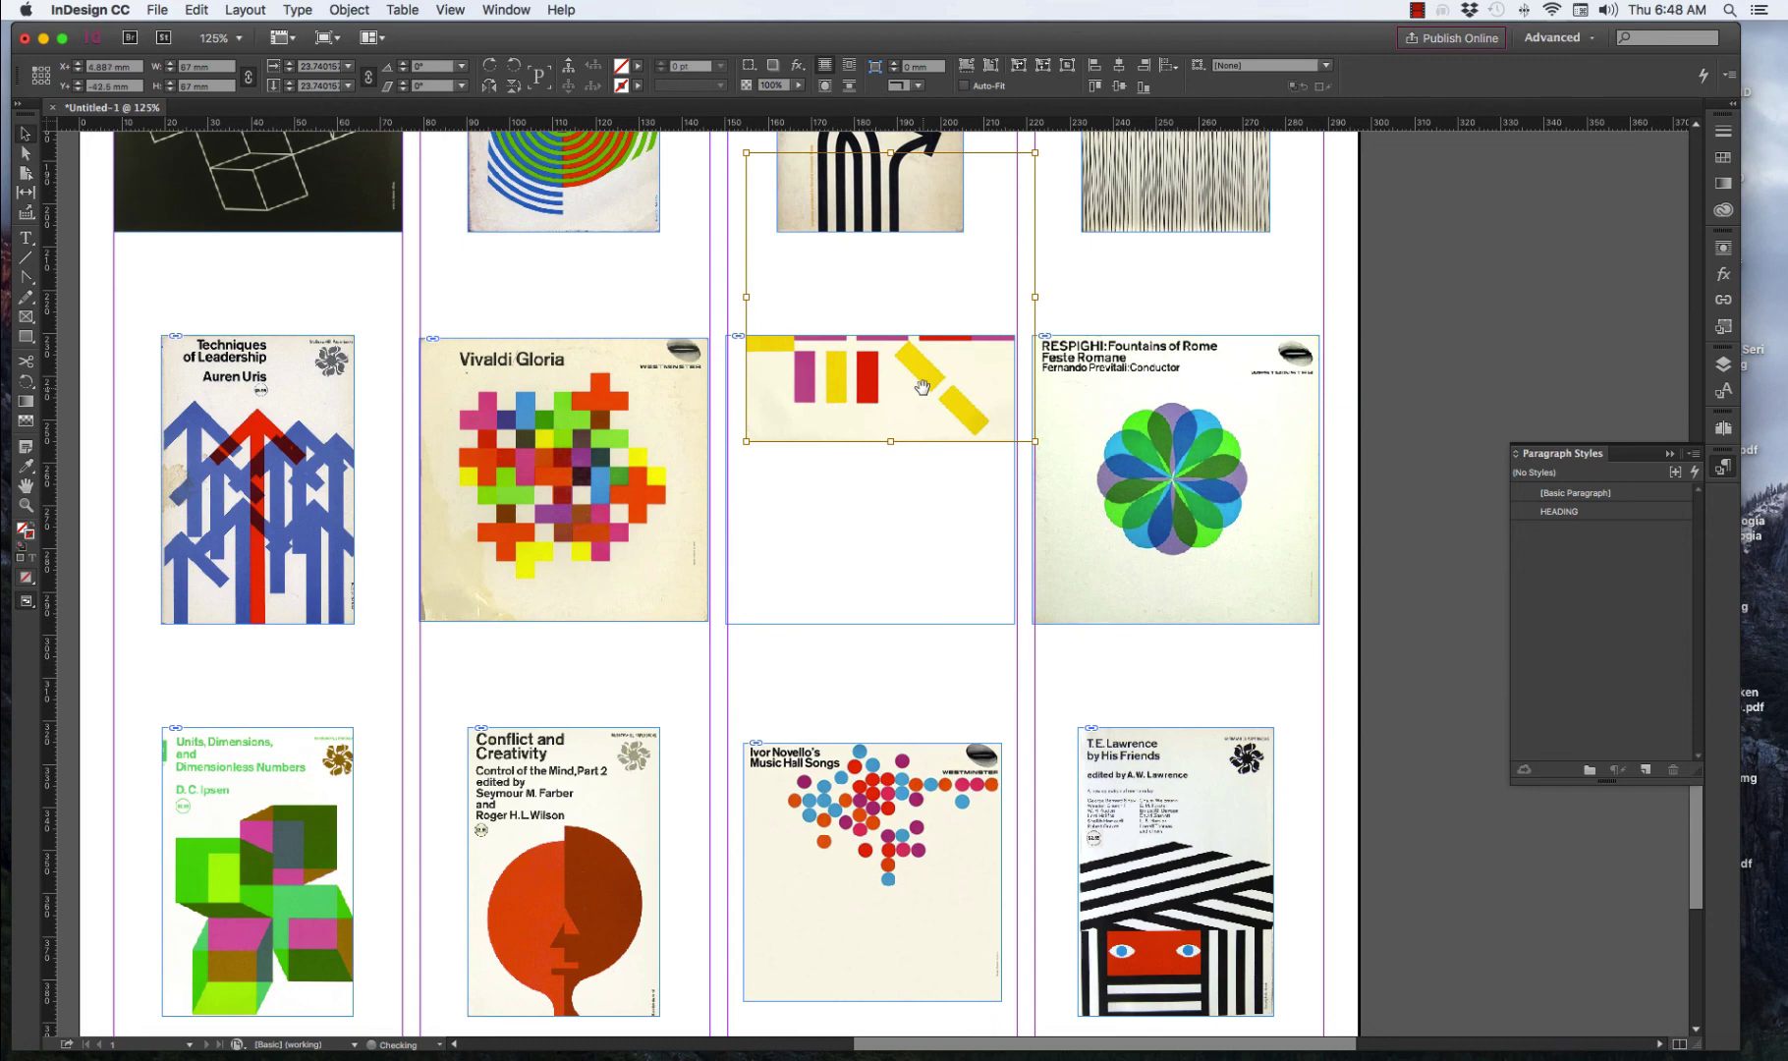
key("super+alt+shift+c")
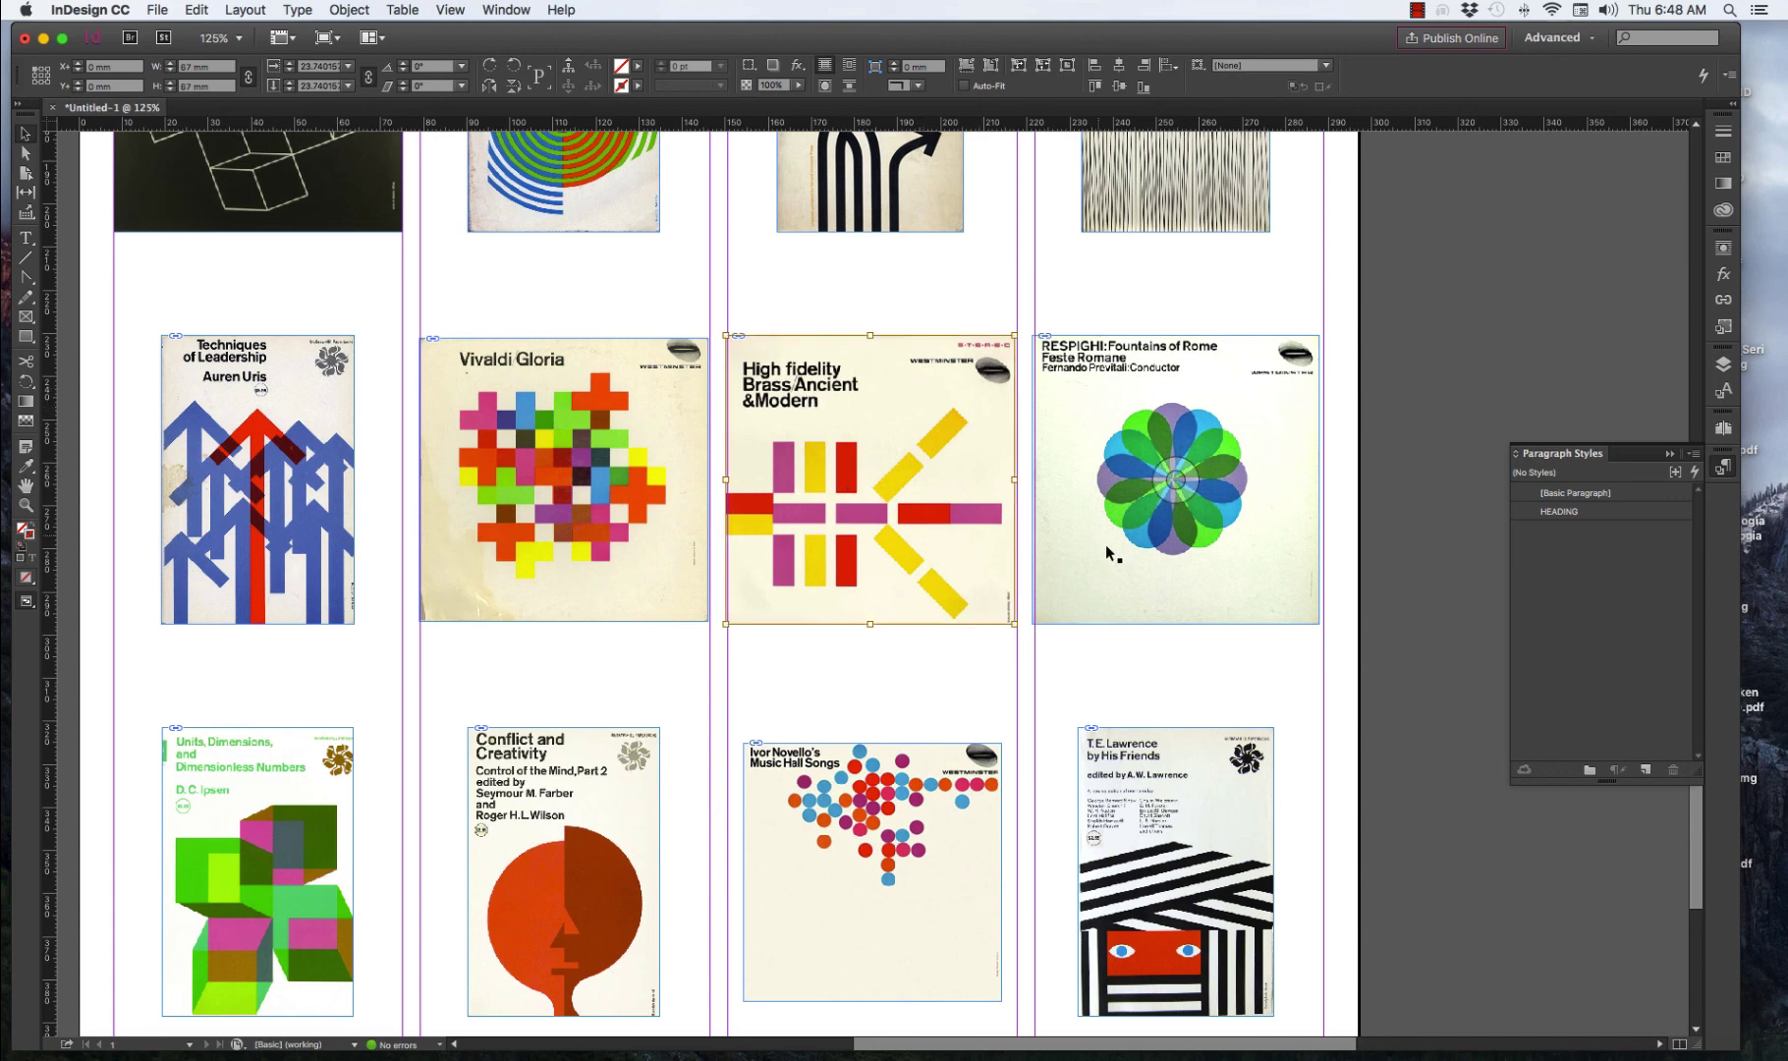
left_click(878, 291)
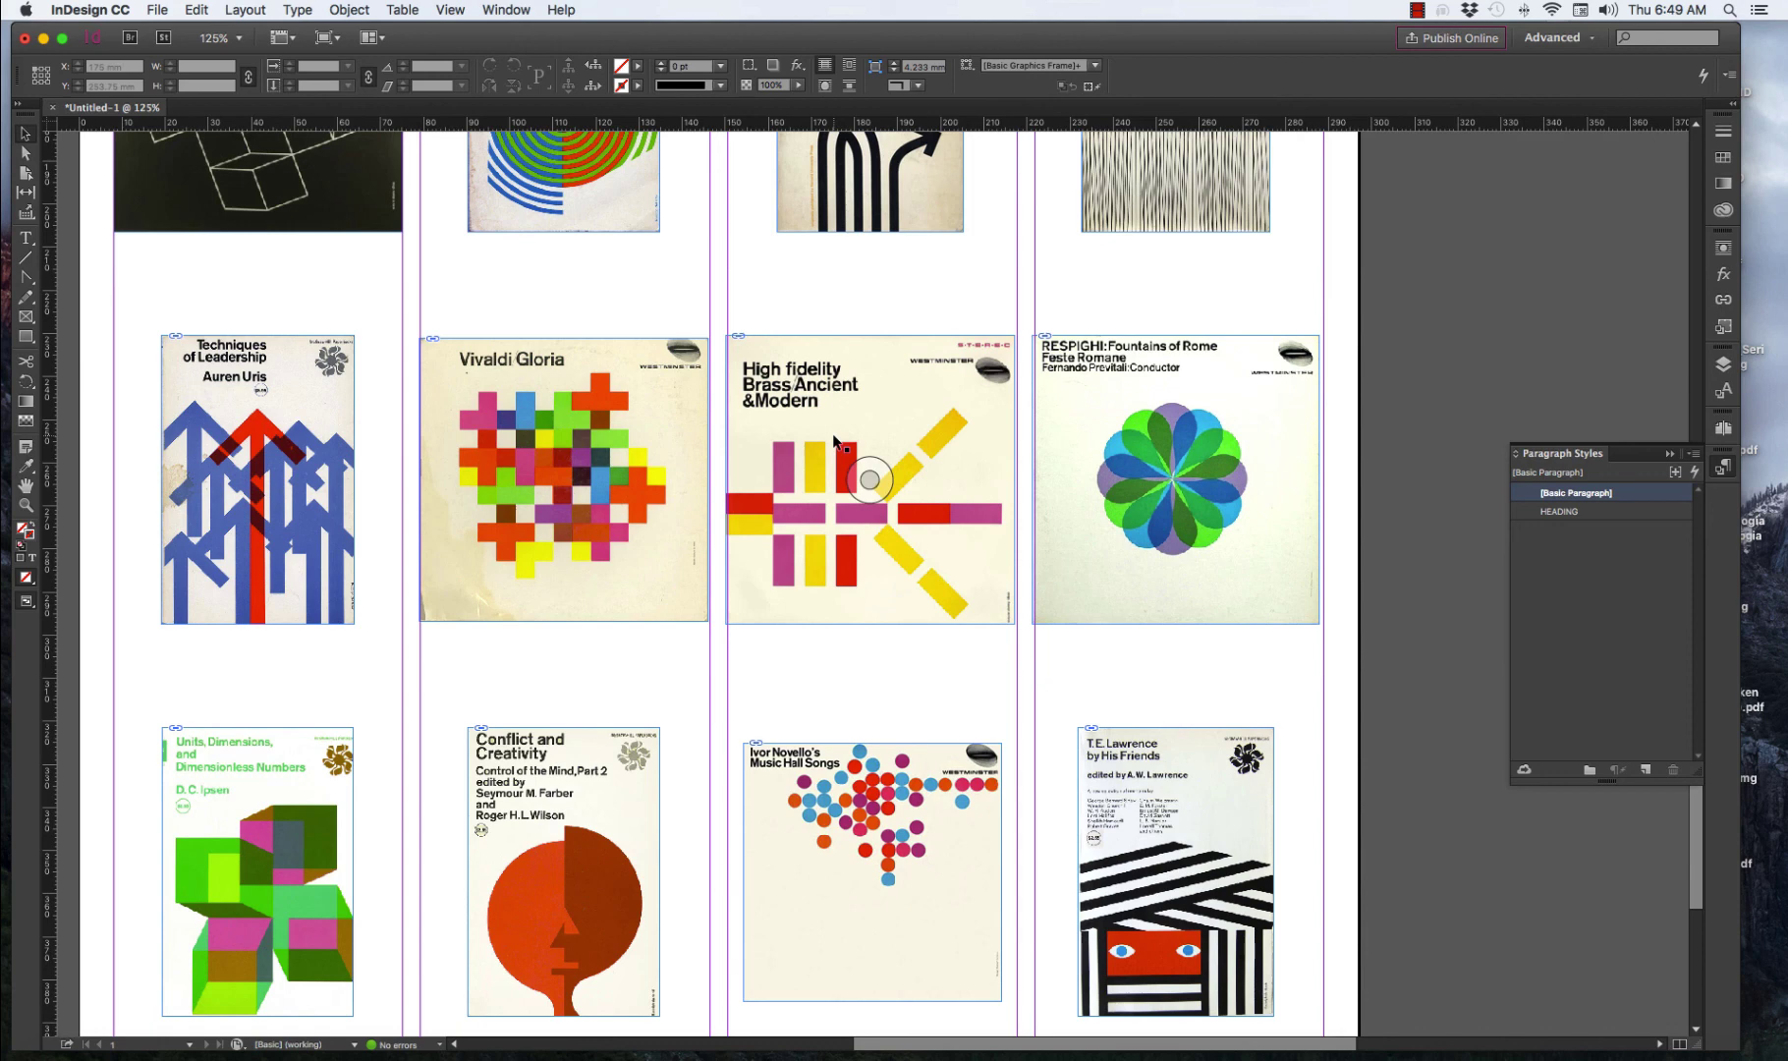
key("super+0")
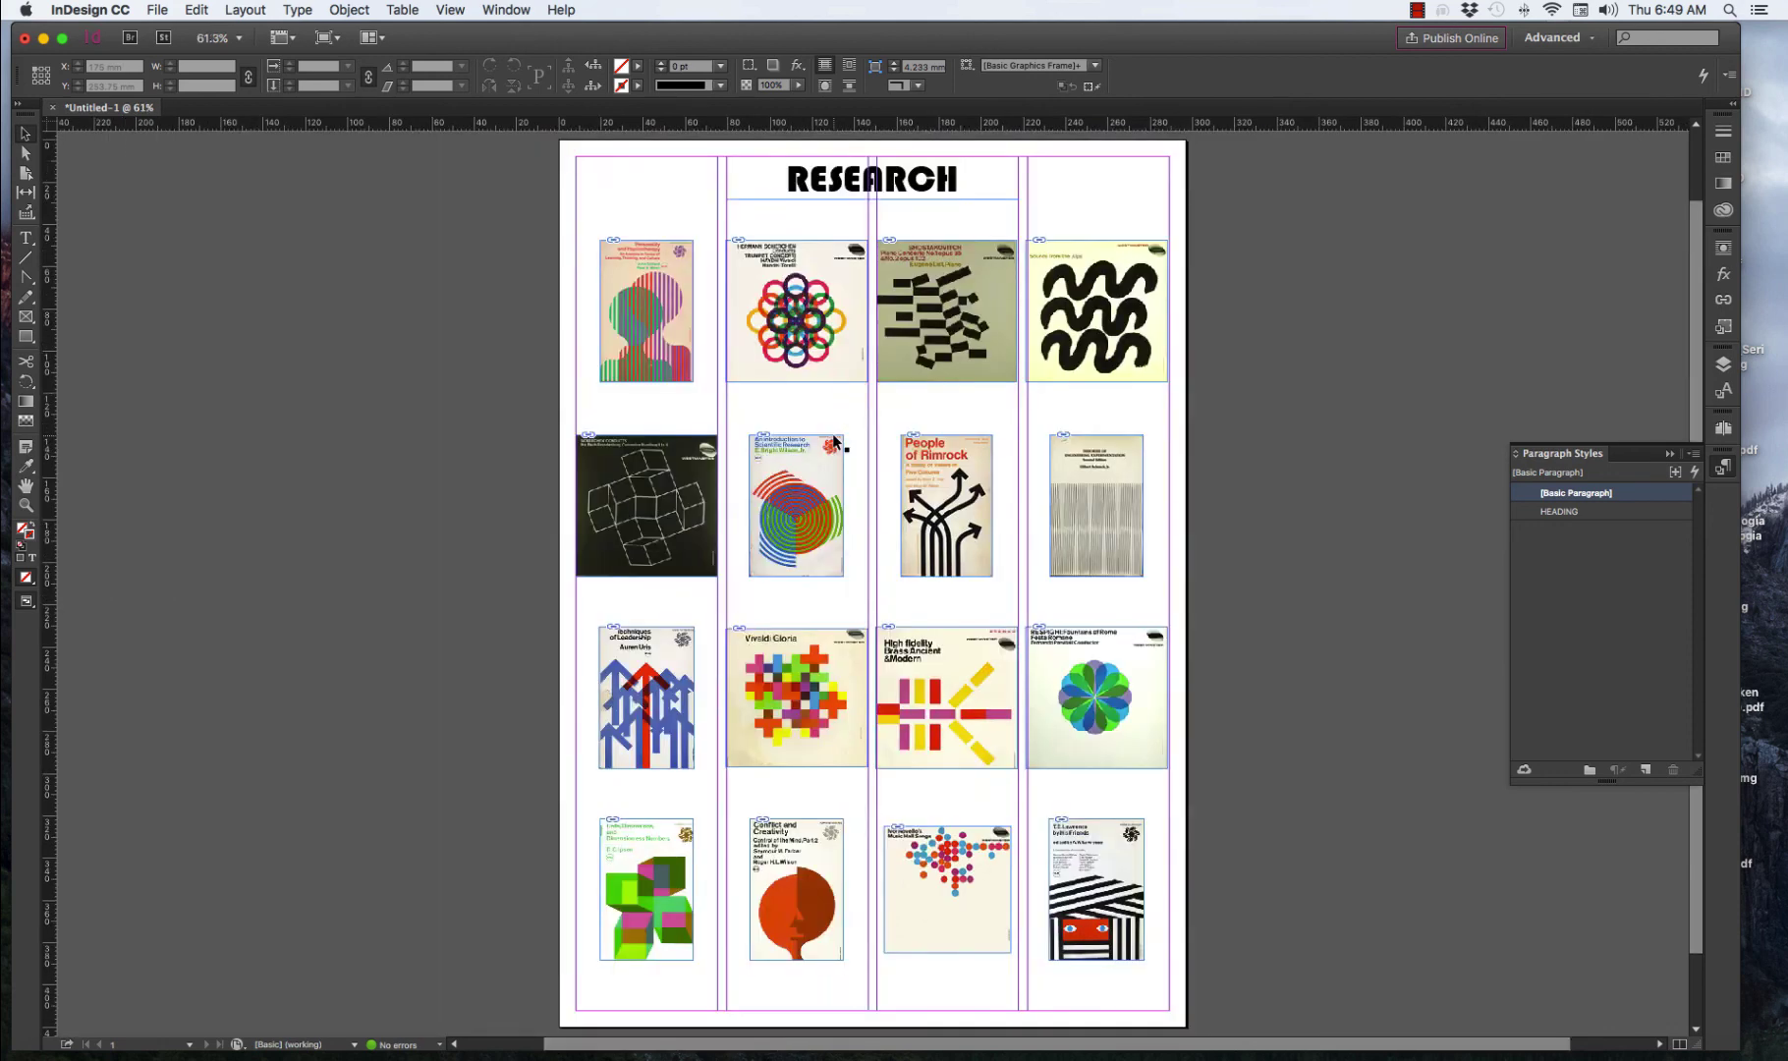